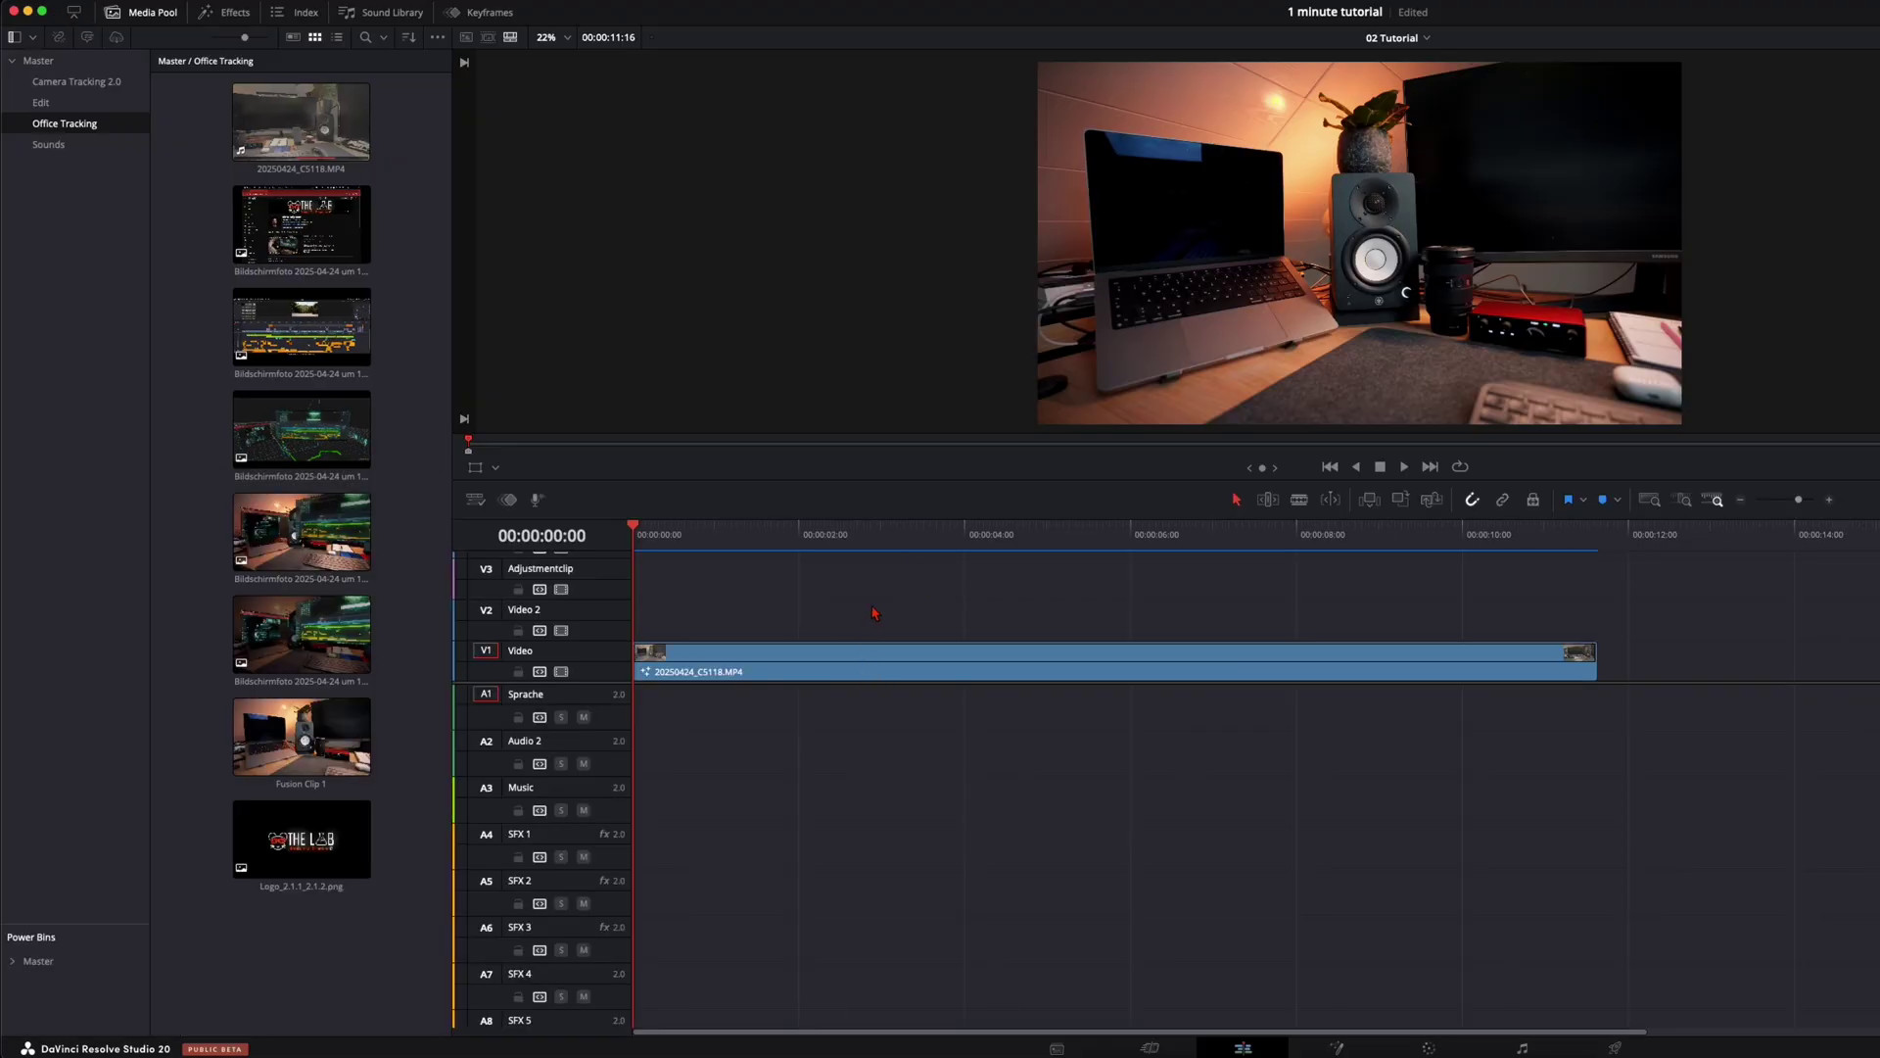
Convert the desk footage on video track V1 into a new Fusion clip and return the playhead to the timeline's start
left_click_drag(641, 534, 1310, 537)
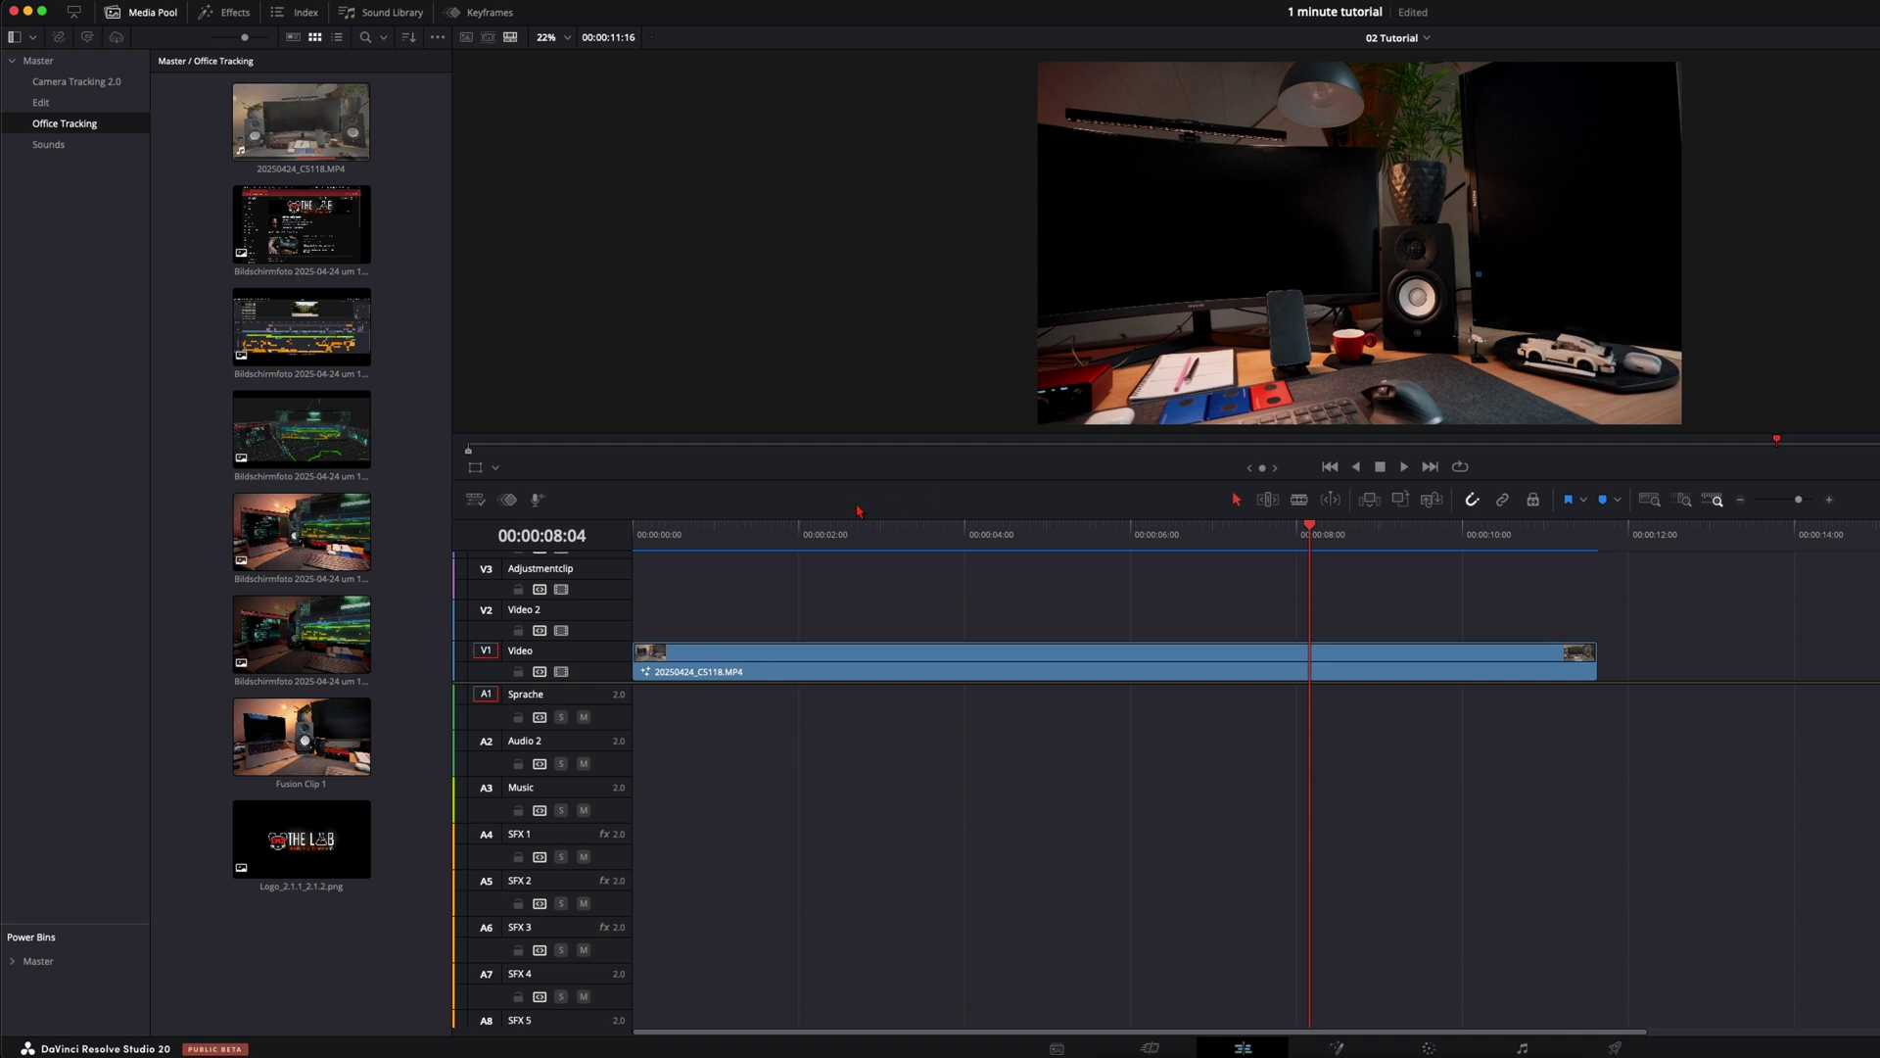
left_click(722, 535)
right_click(821, 656)
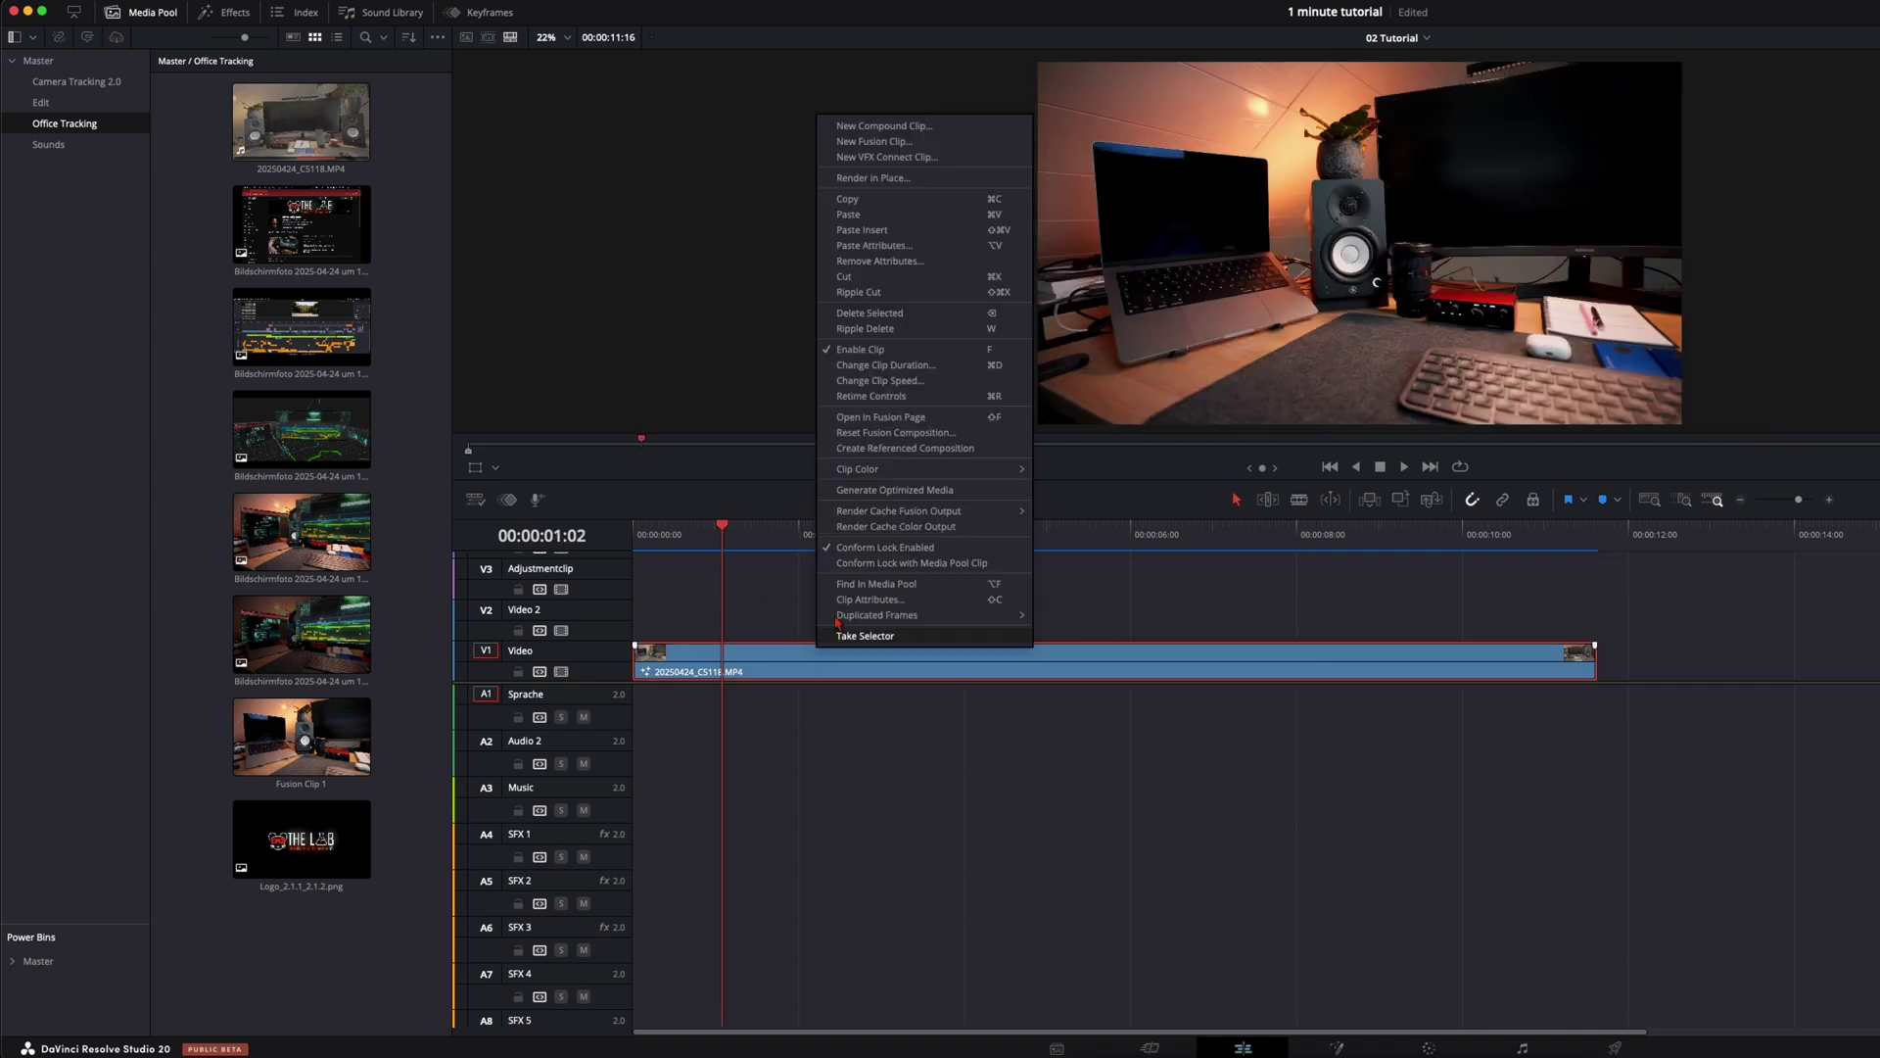
left_click(875, 142)
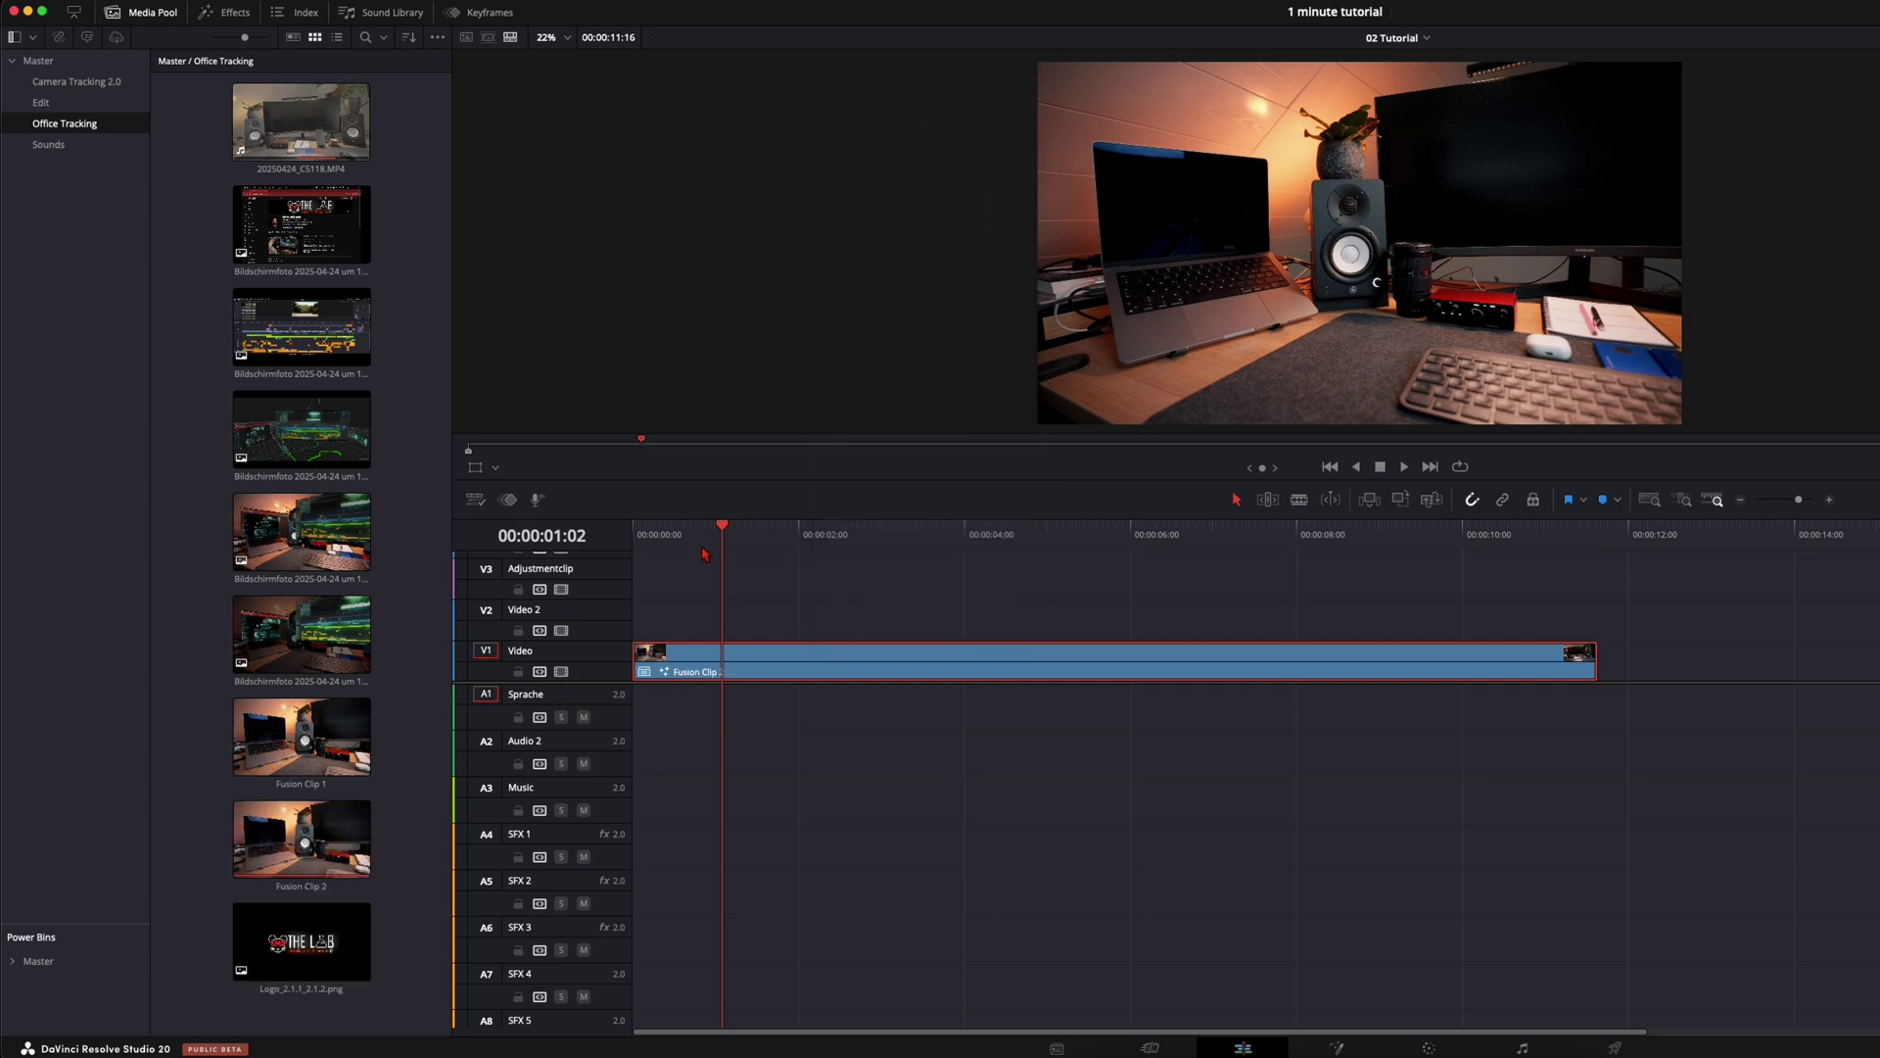
key("Home")
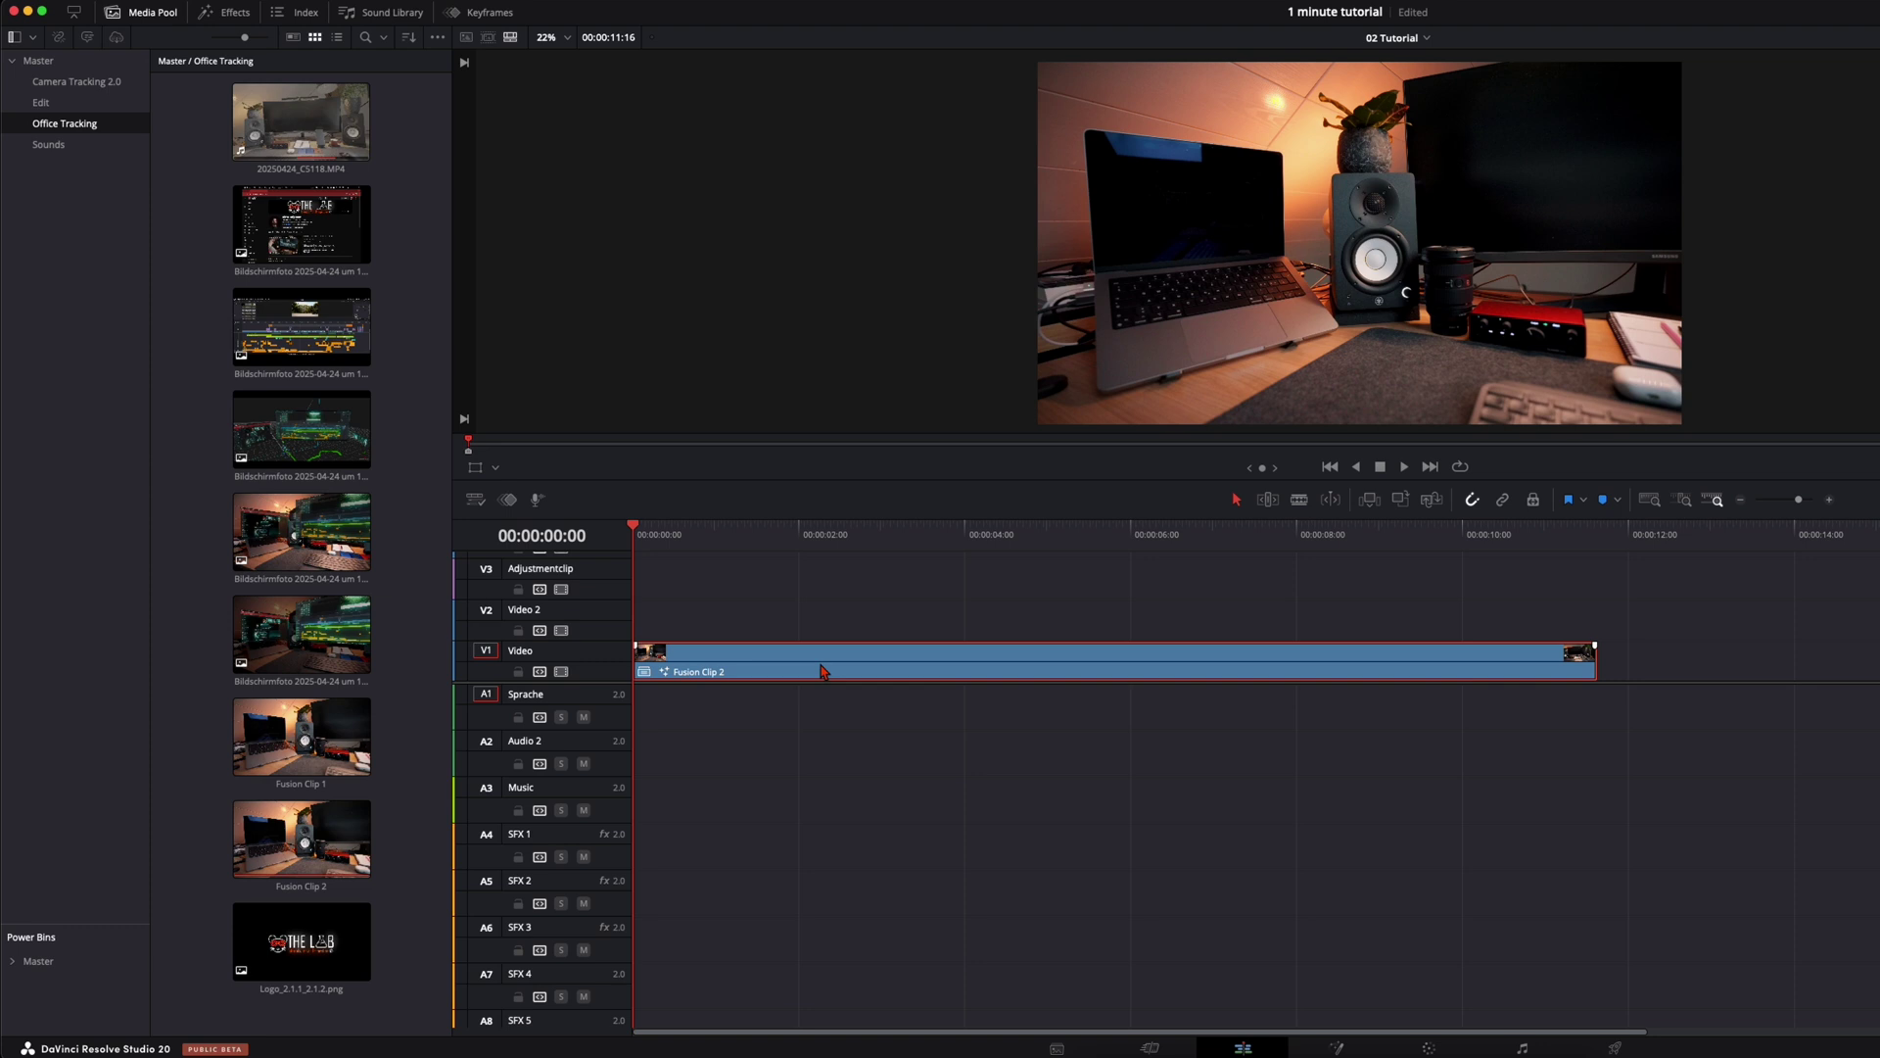
Open the Fusion clip in the Fusion page and insert a Camera Tracker node after MediaIn1
key("shift+5")
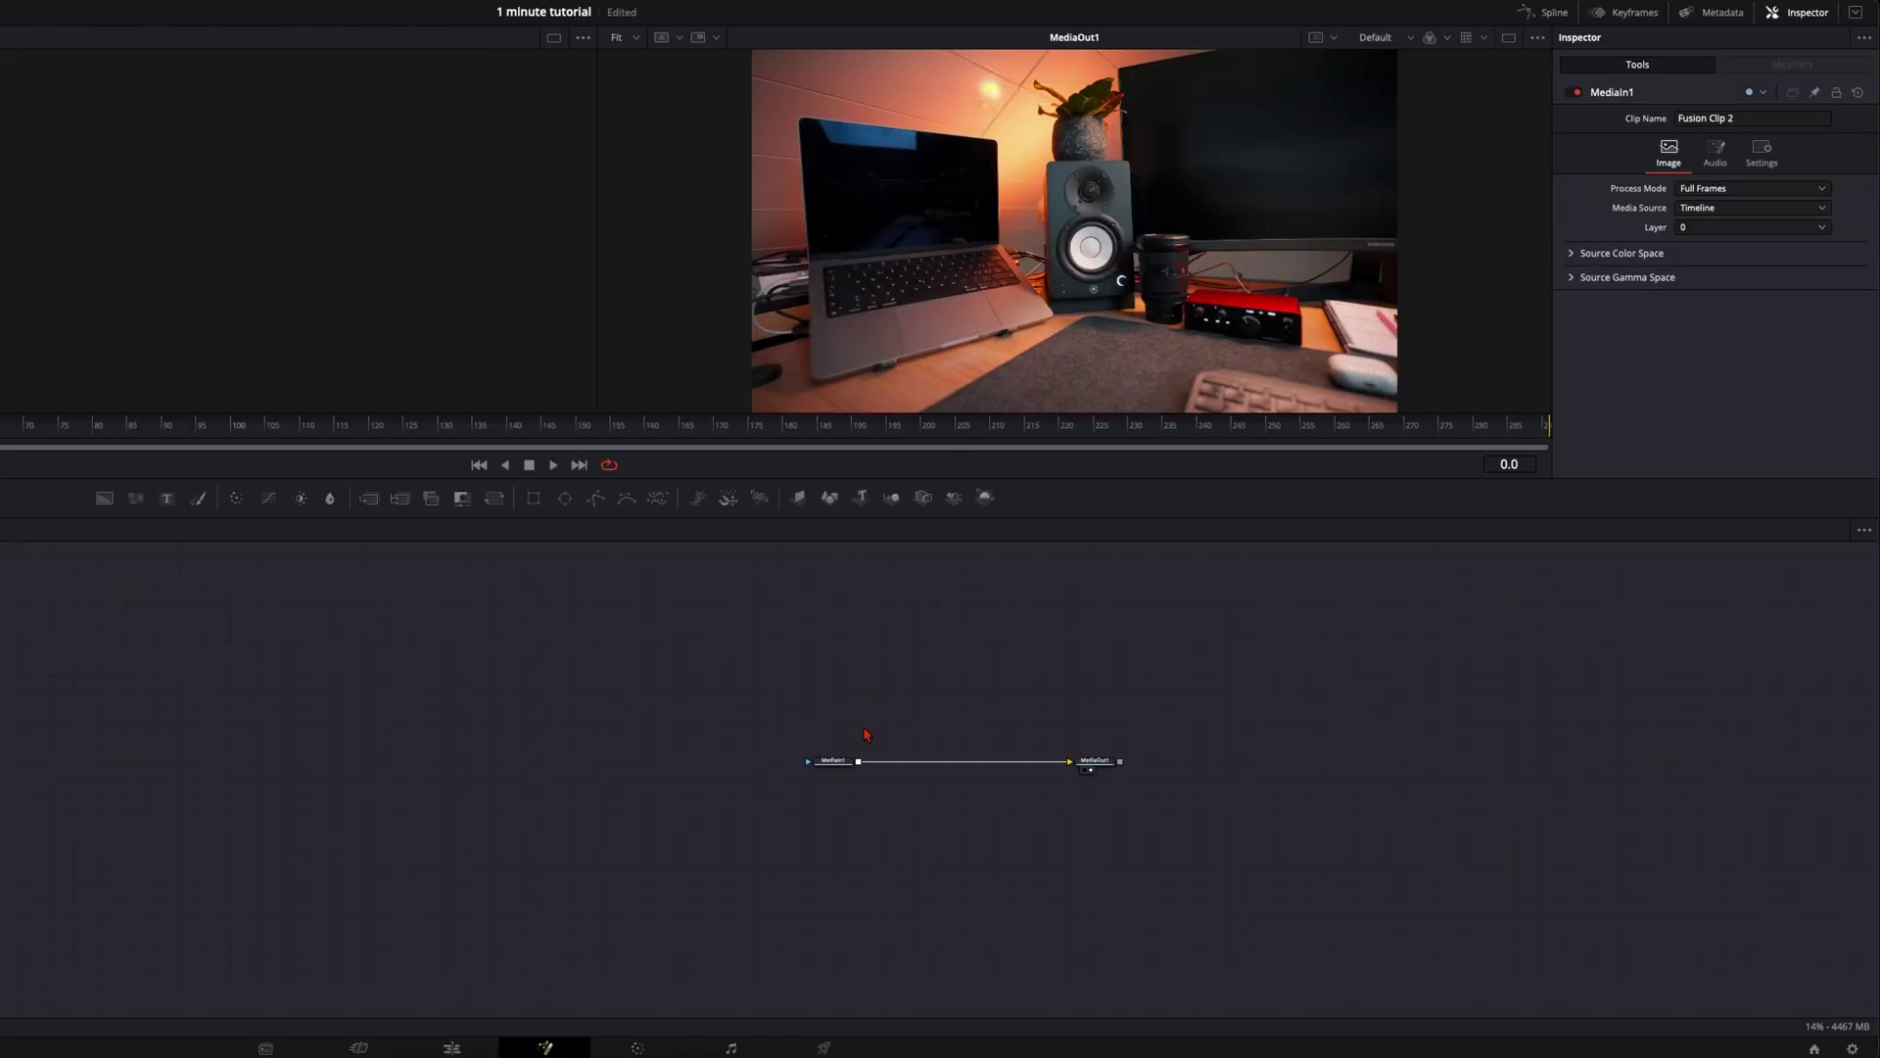
left_click(838, 767)
key("shift+space")
type("came")
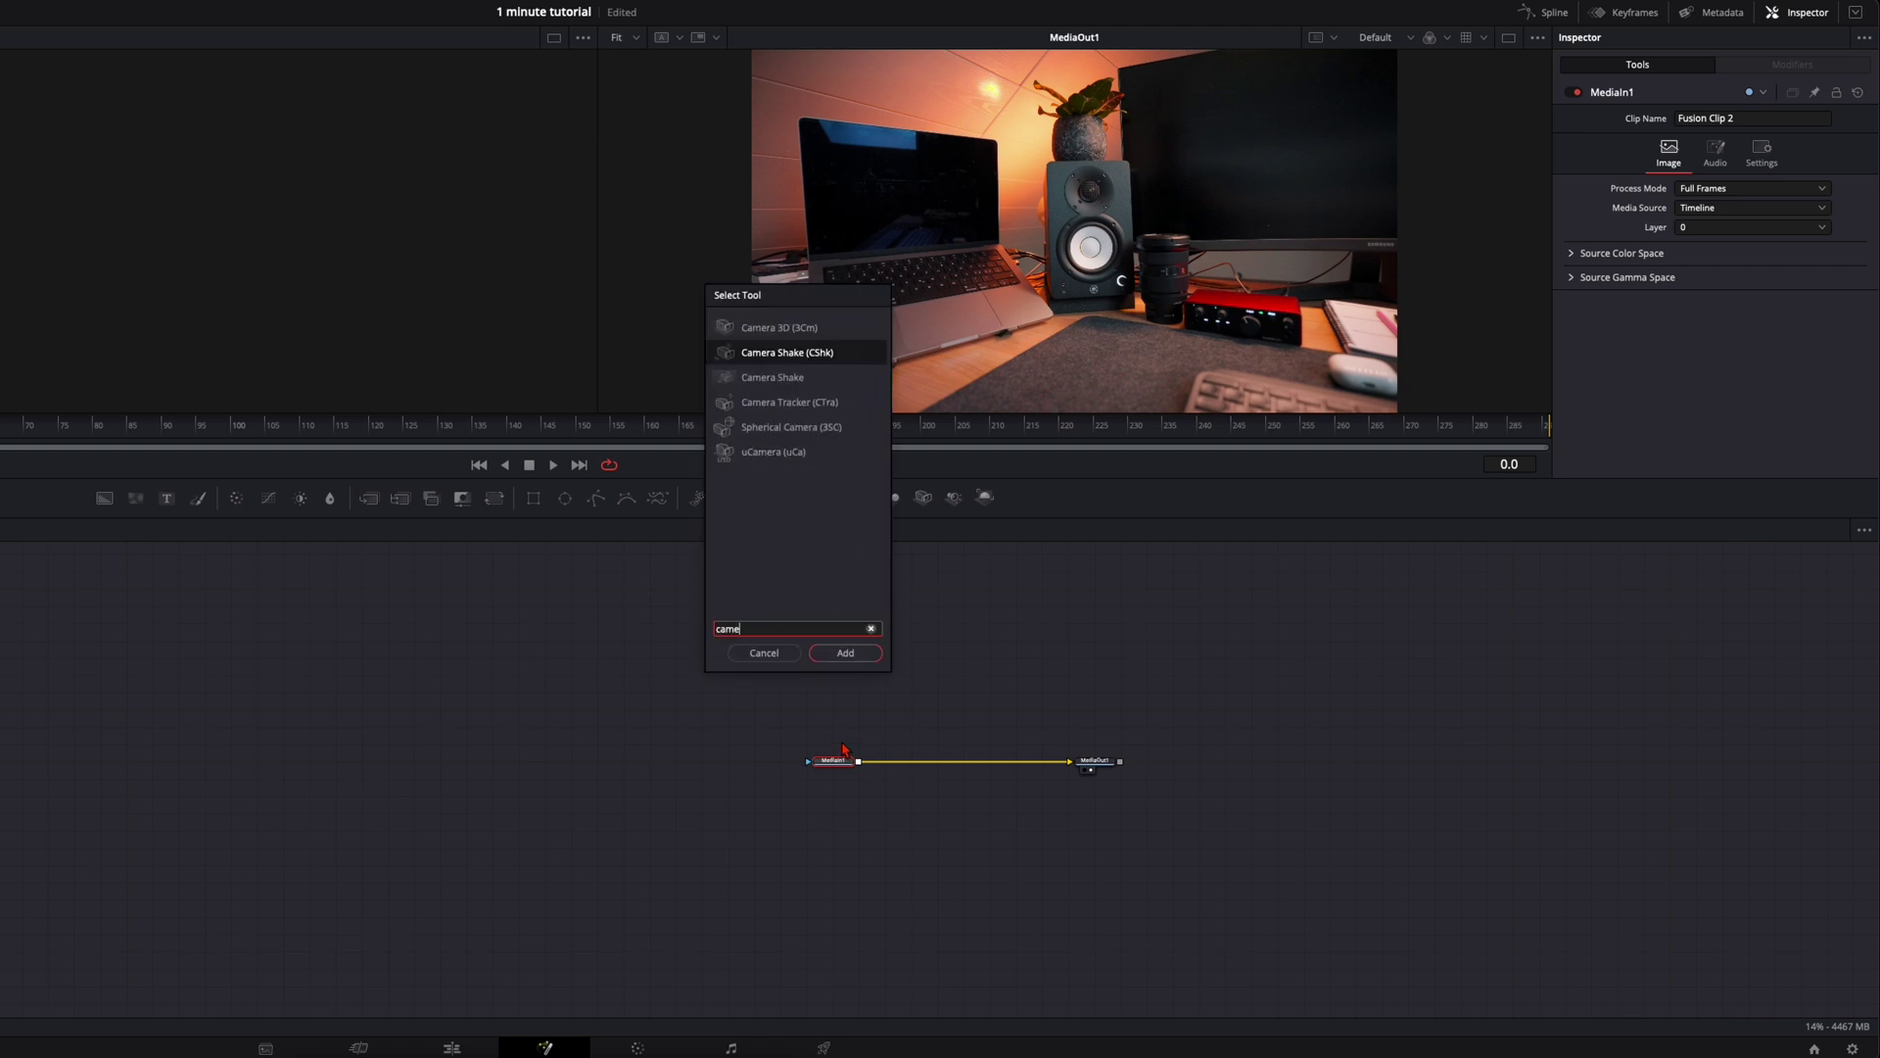
key("Return")
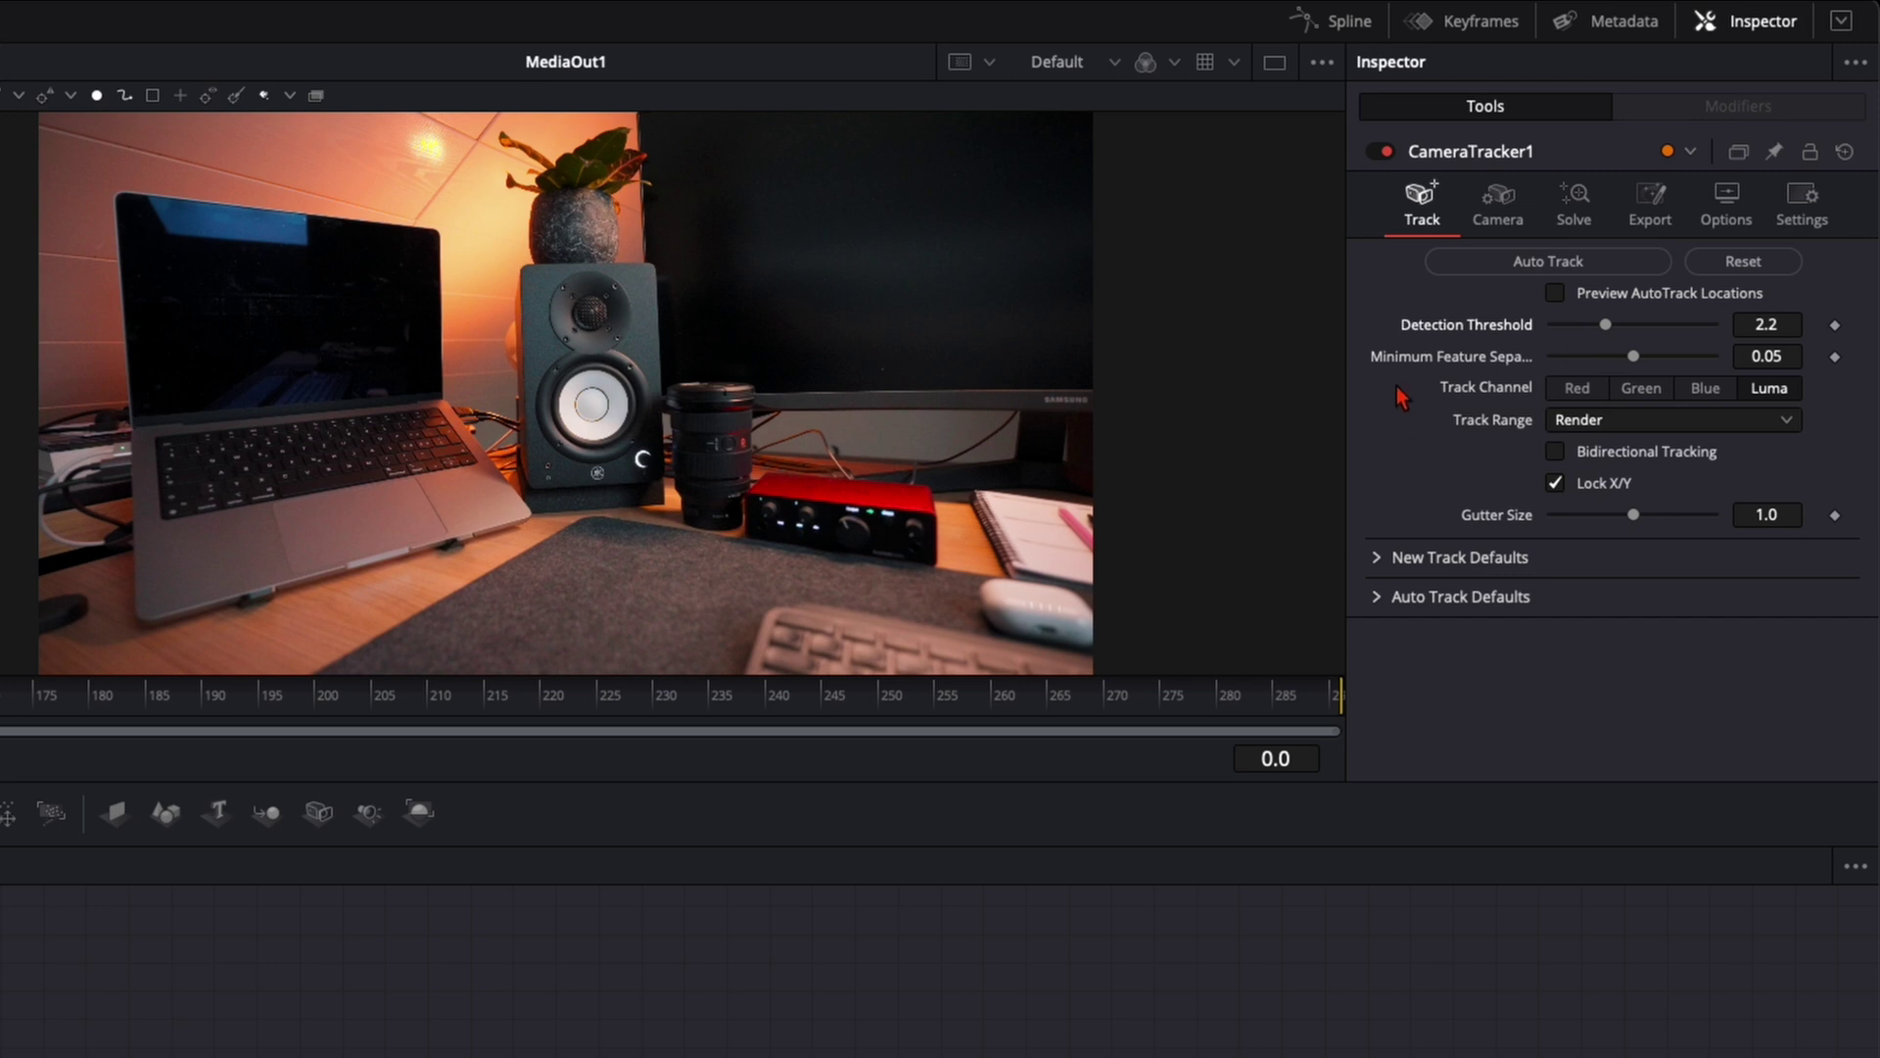
Set Detection Threshold to 2.4 and Minimum Feature Separation to 0.04, enable Bidirectional Tracking and Preview AutoTrack Locations, and auto-track the shot
left_click(1634, 333)
left_click(1617, 355)
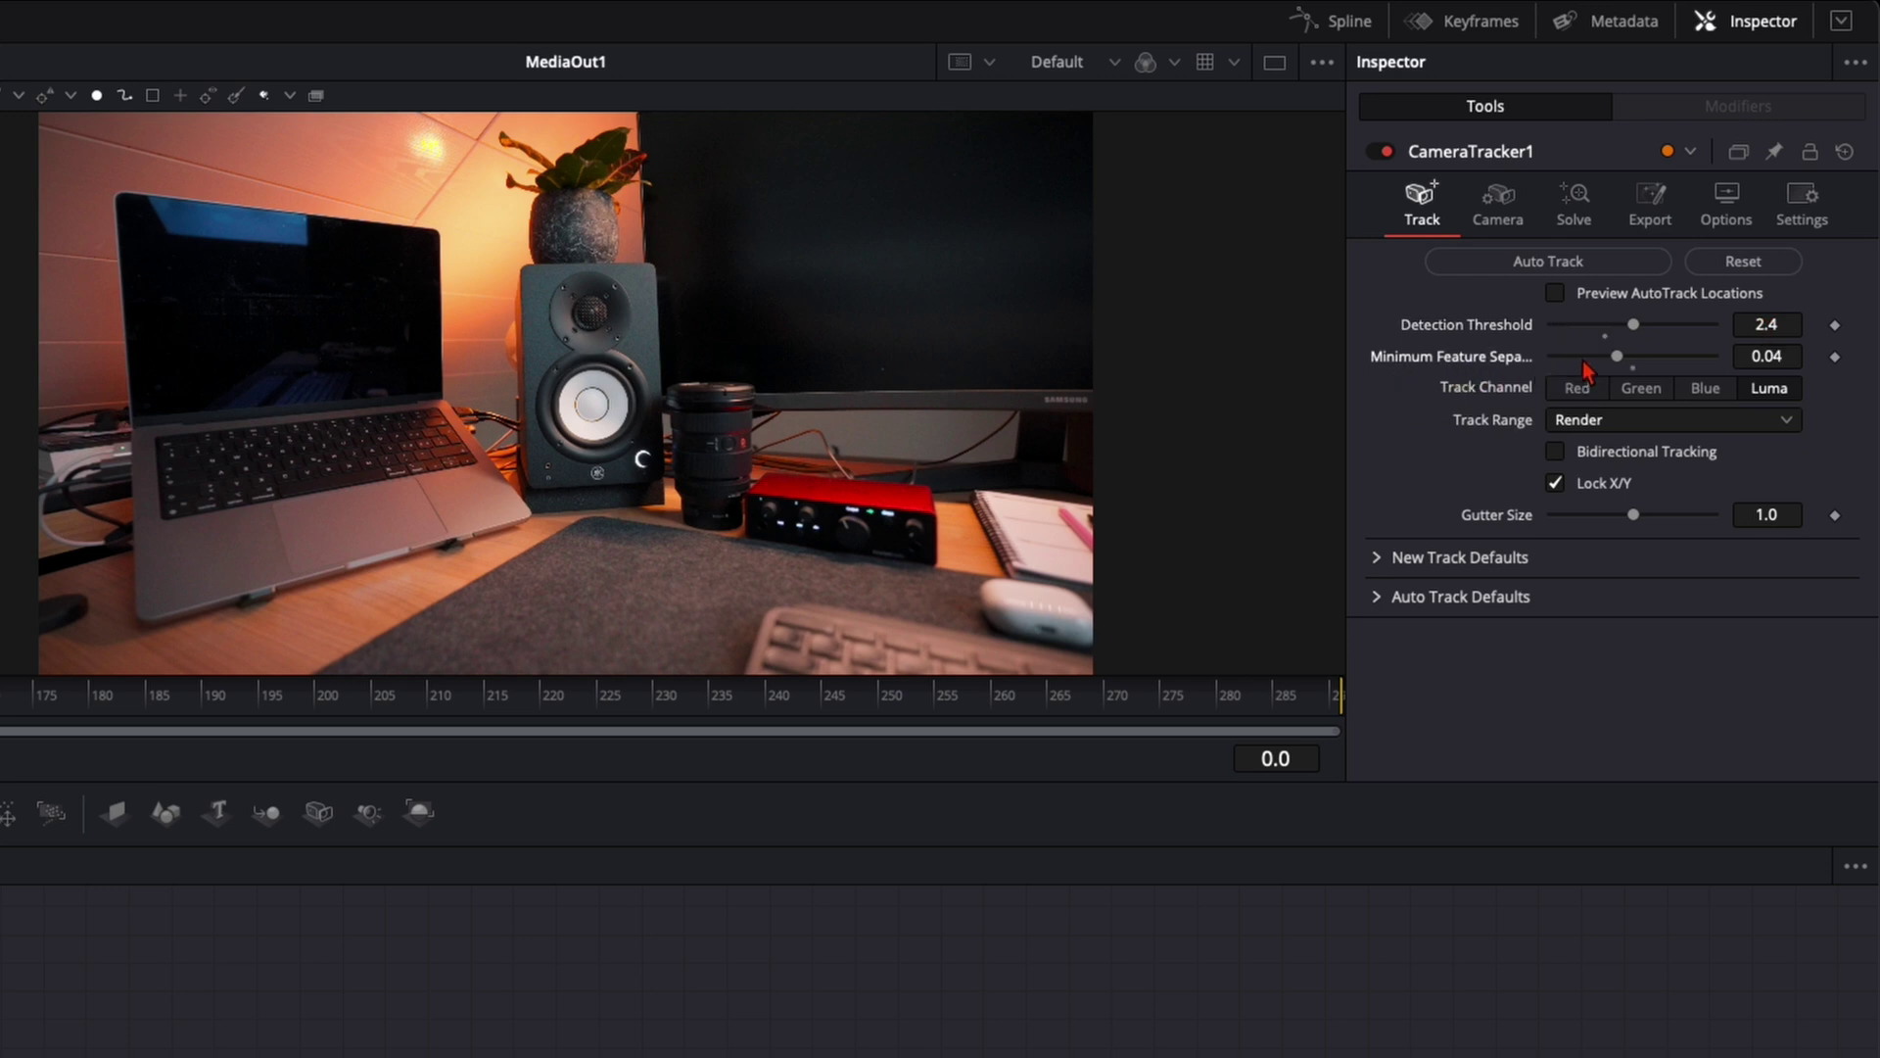
left_click(1556, 453)
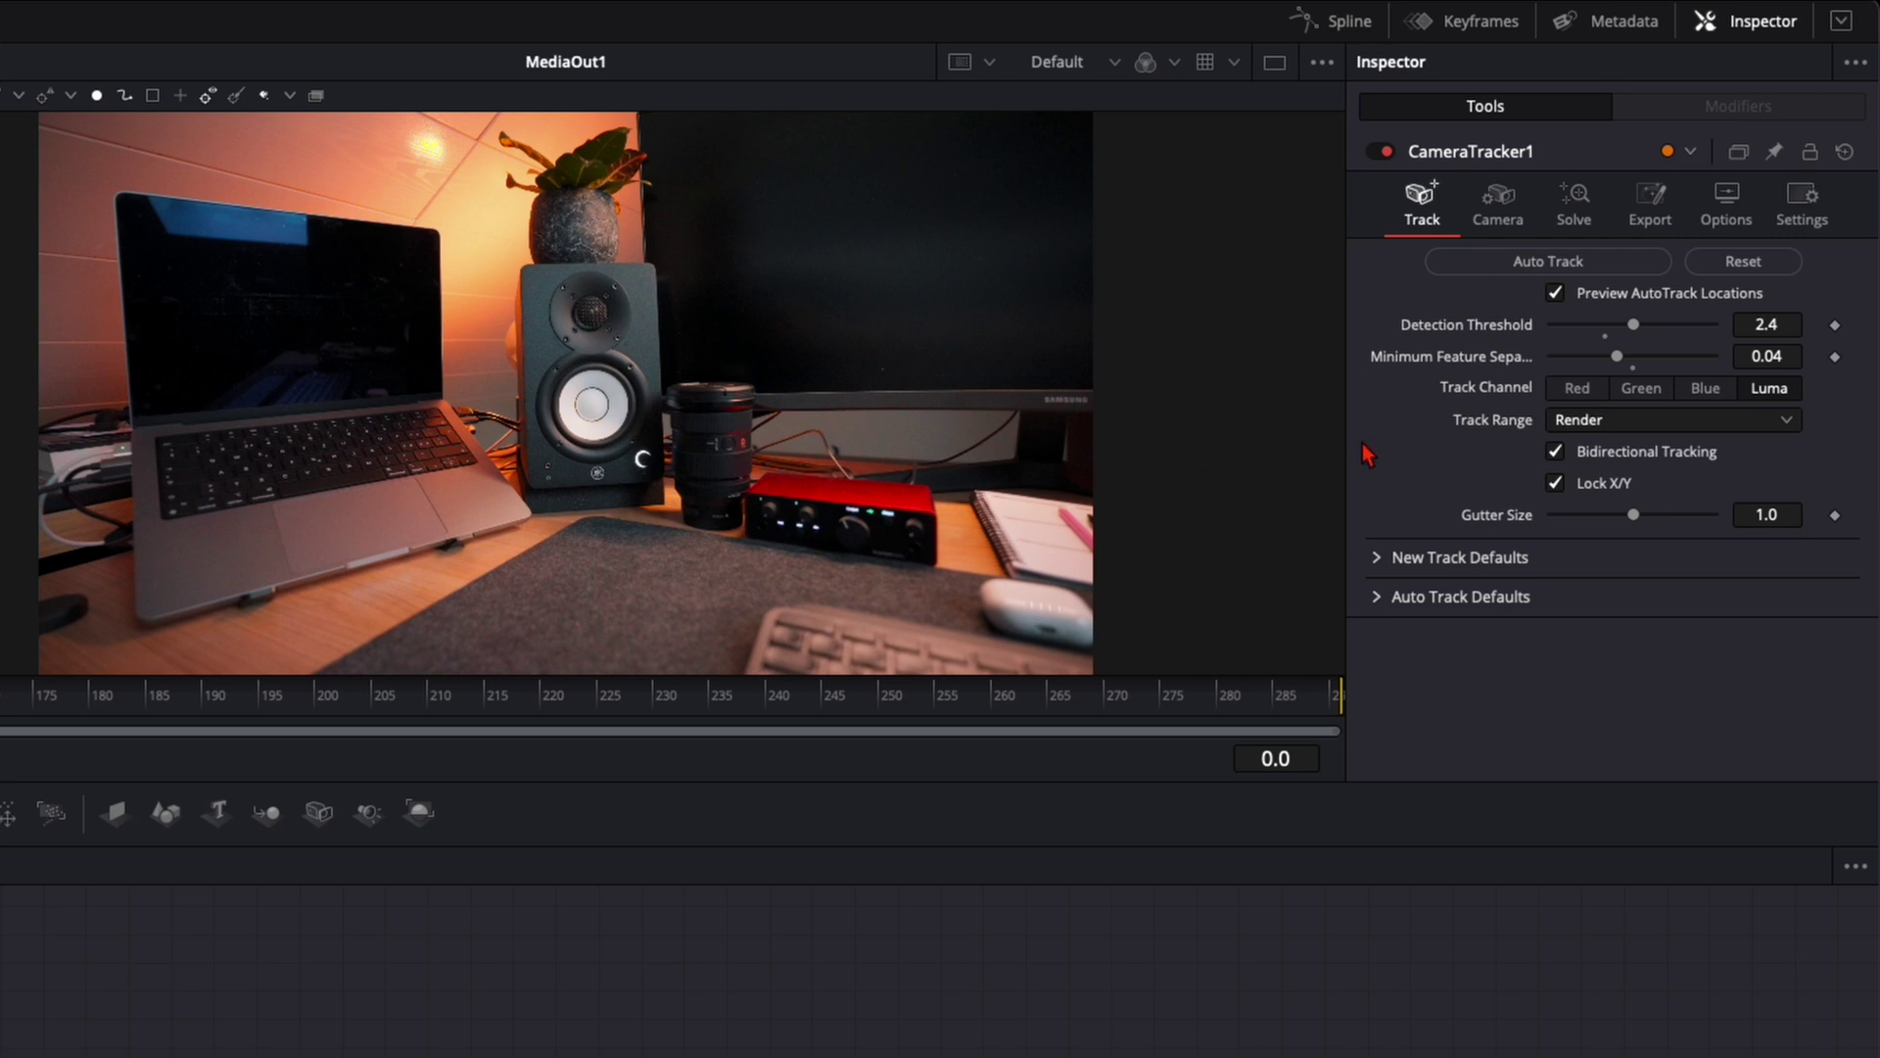
left_click(1515, 268)
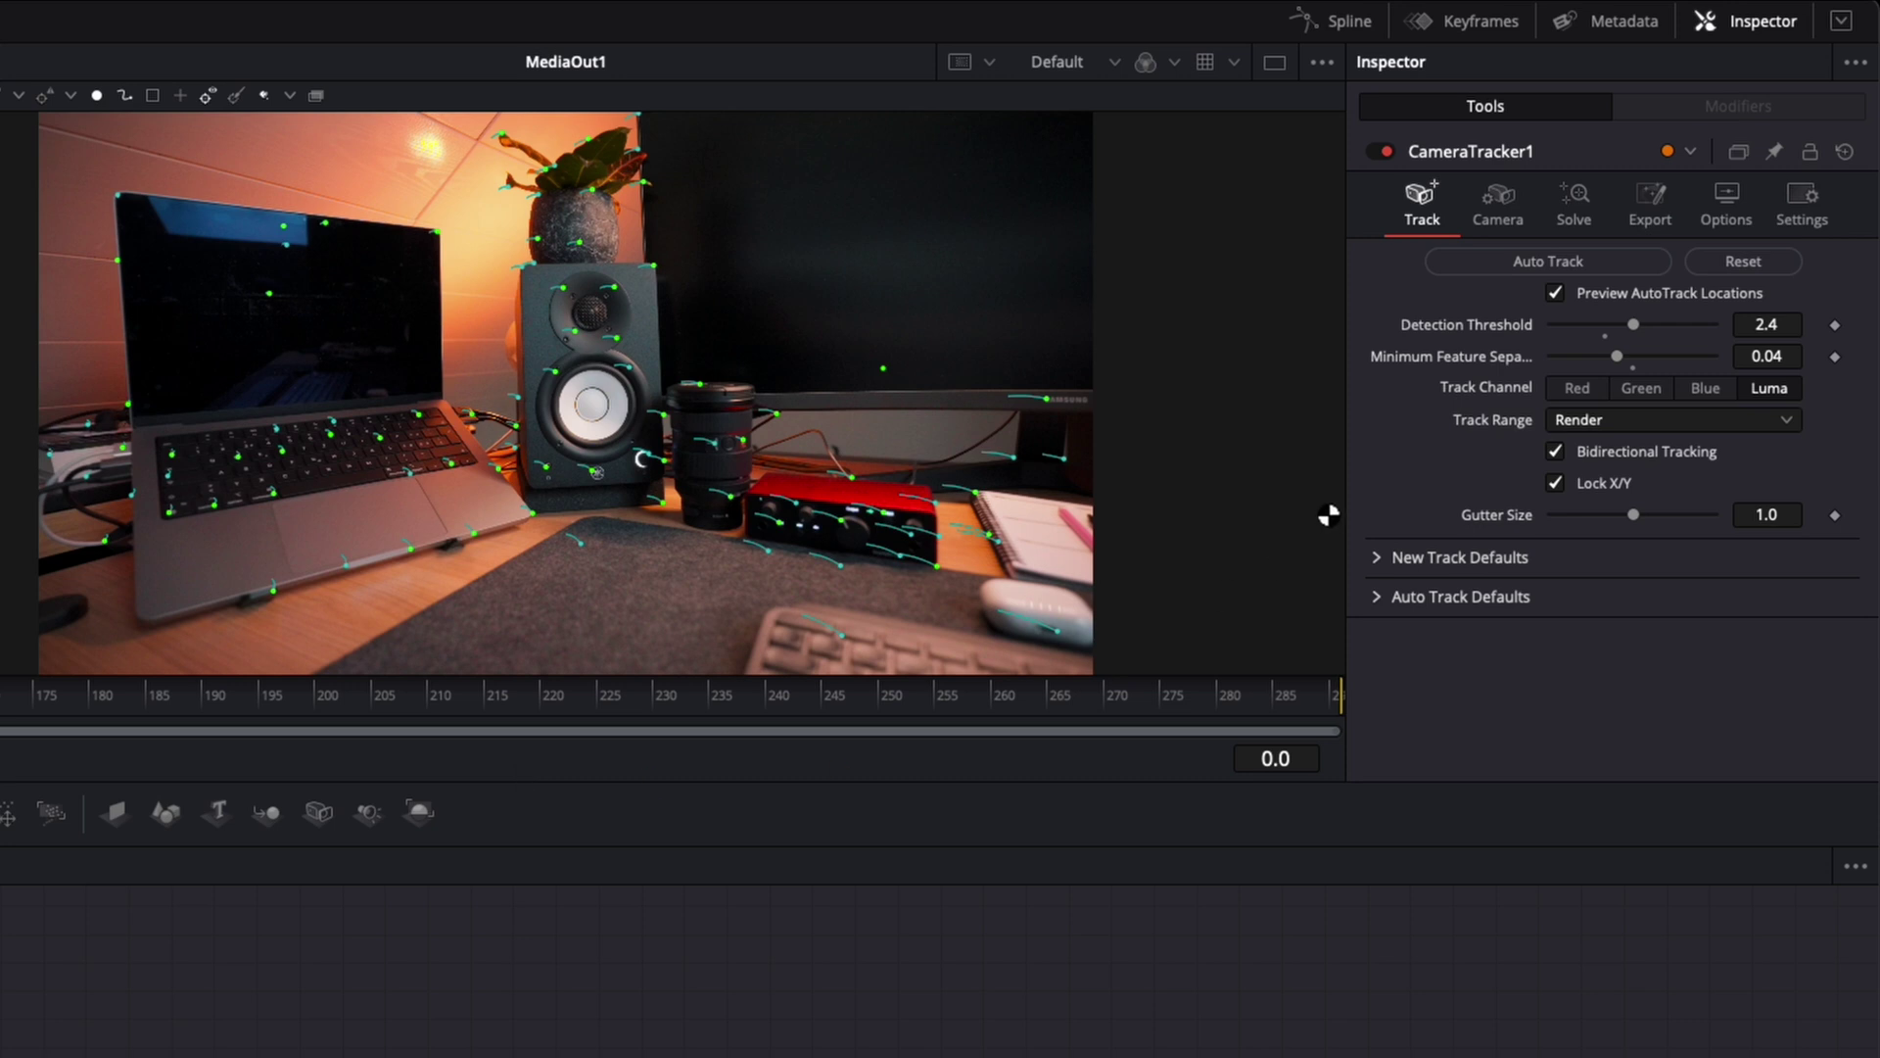
Set the tracker camera's focal length to 16 mm and solve the camera
left_click(1498, 200)
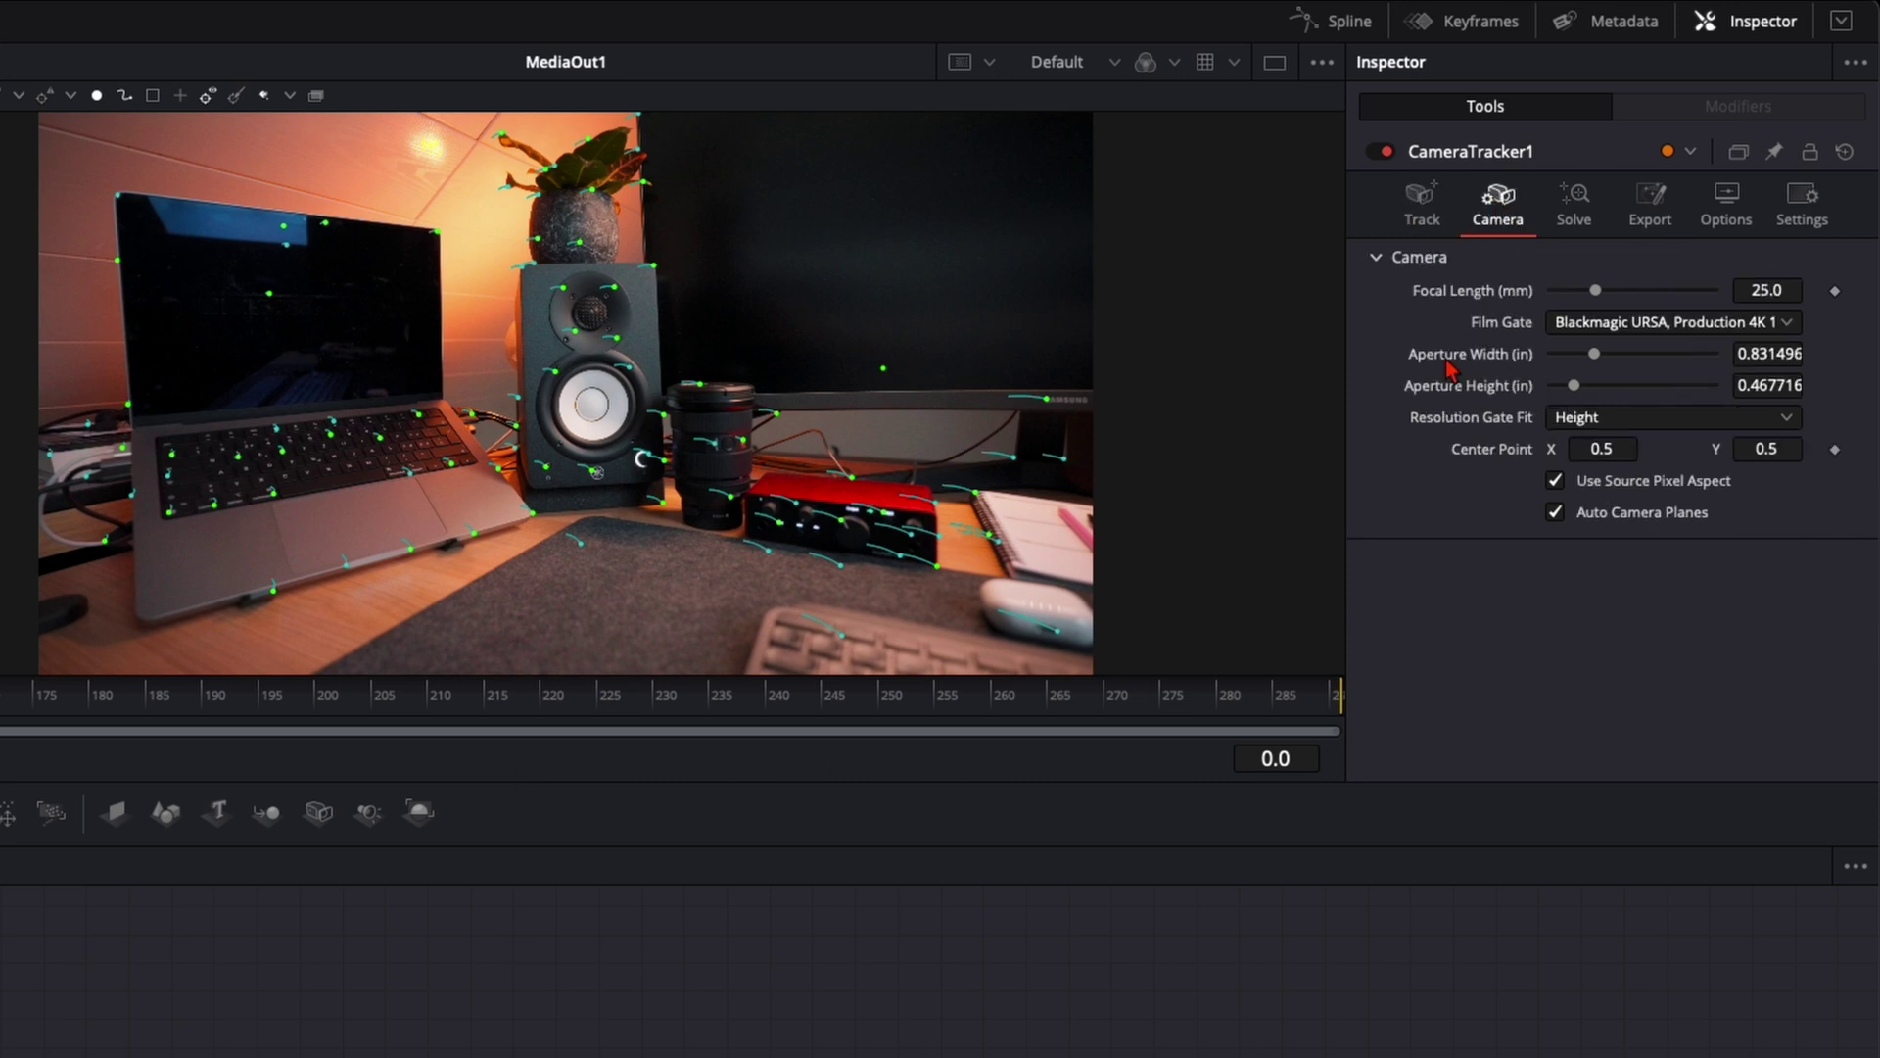
left_click(1768, 288)
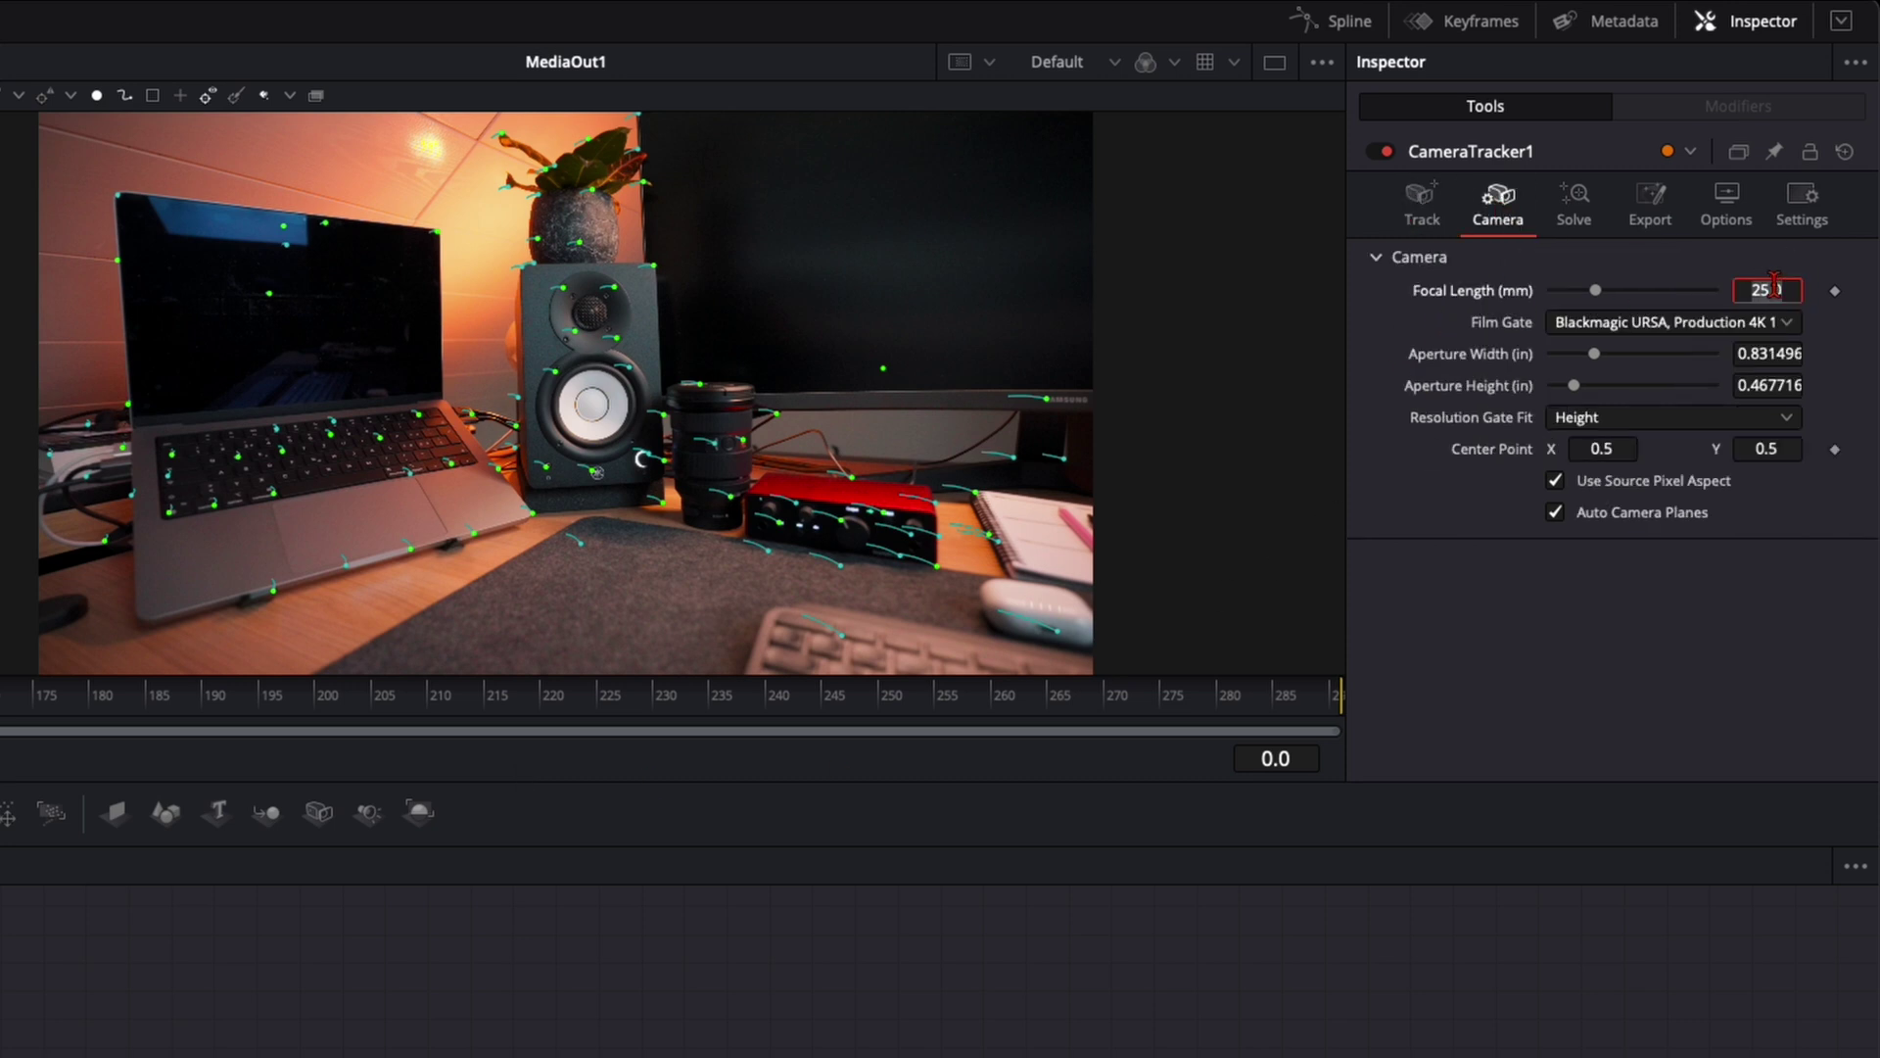
type("16")
key("Tab")
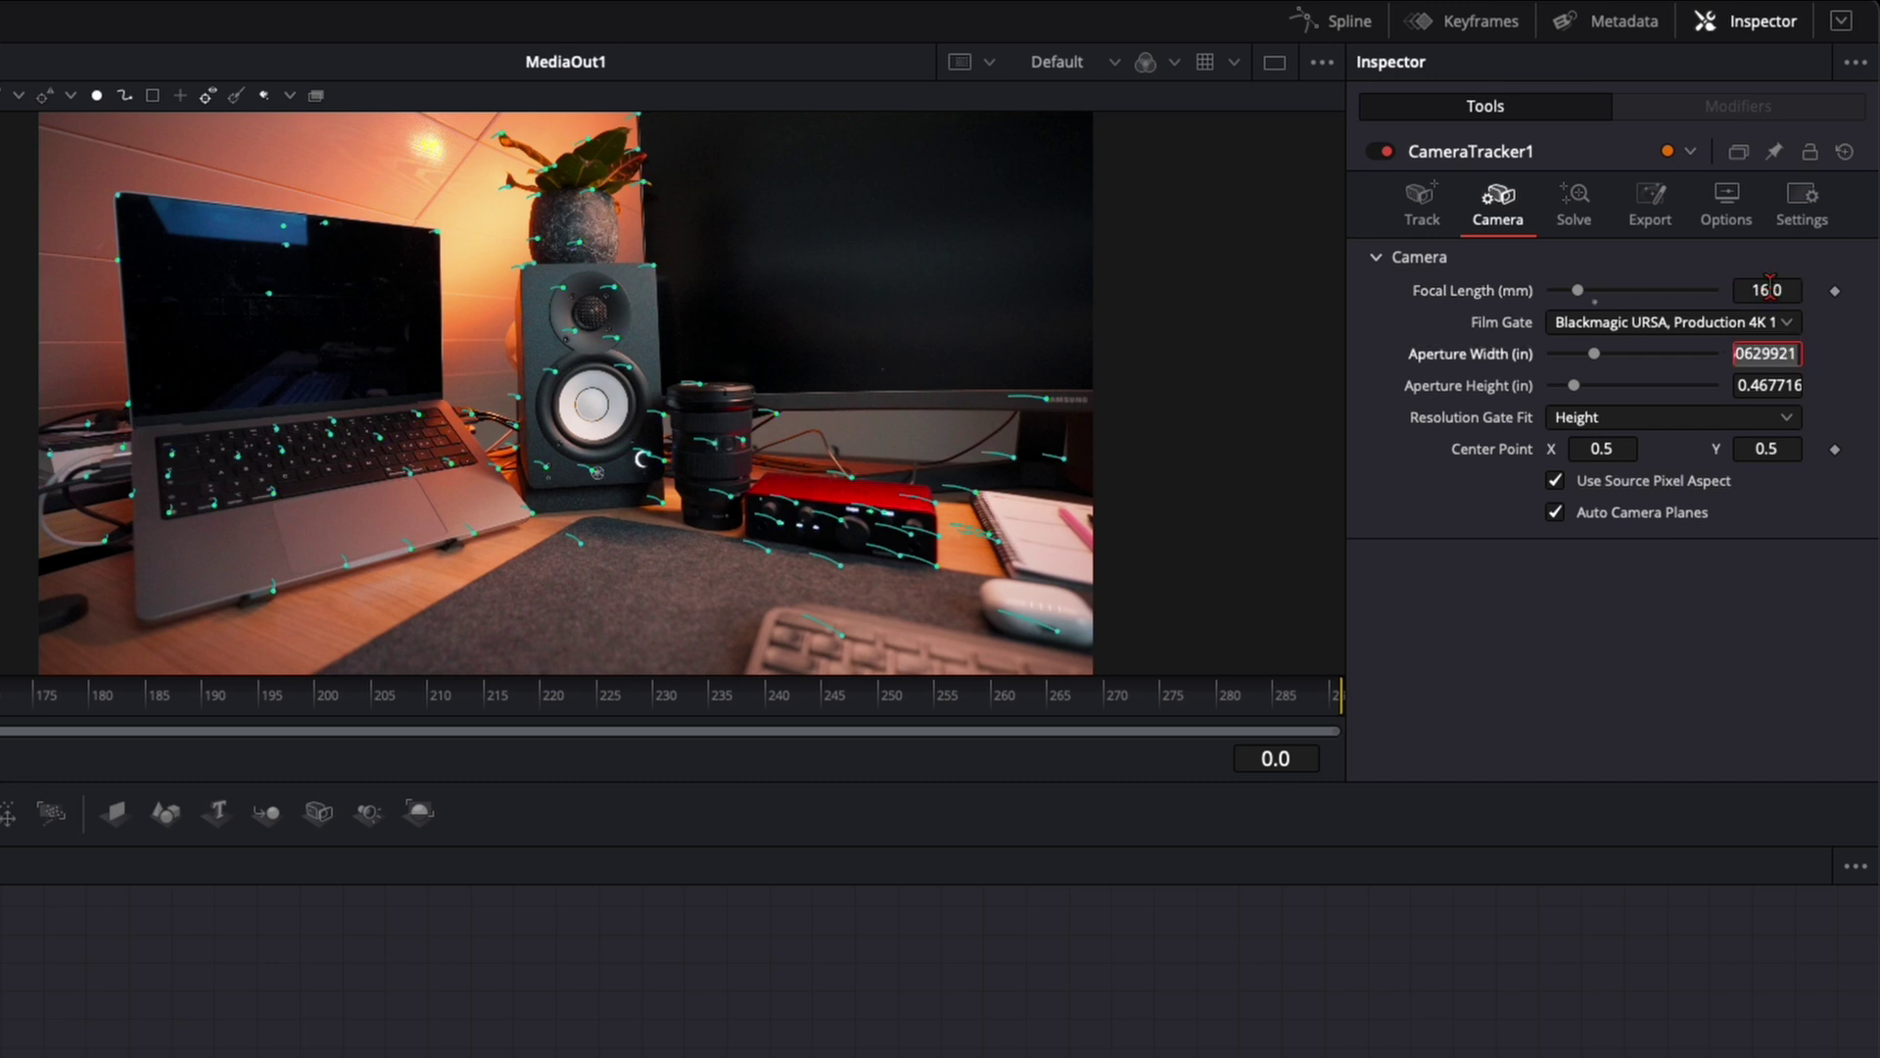
left_click(1513, 279)
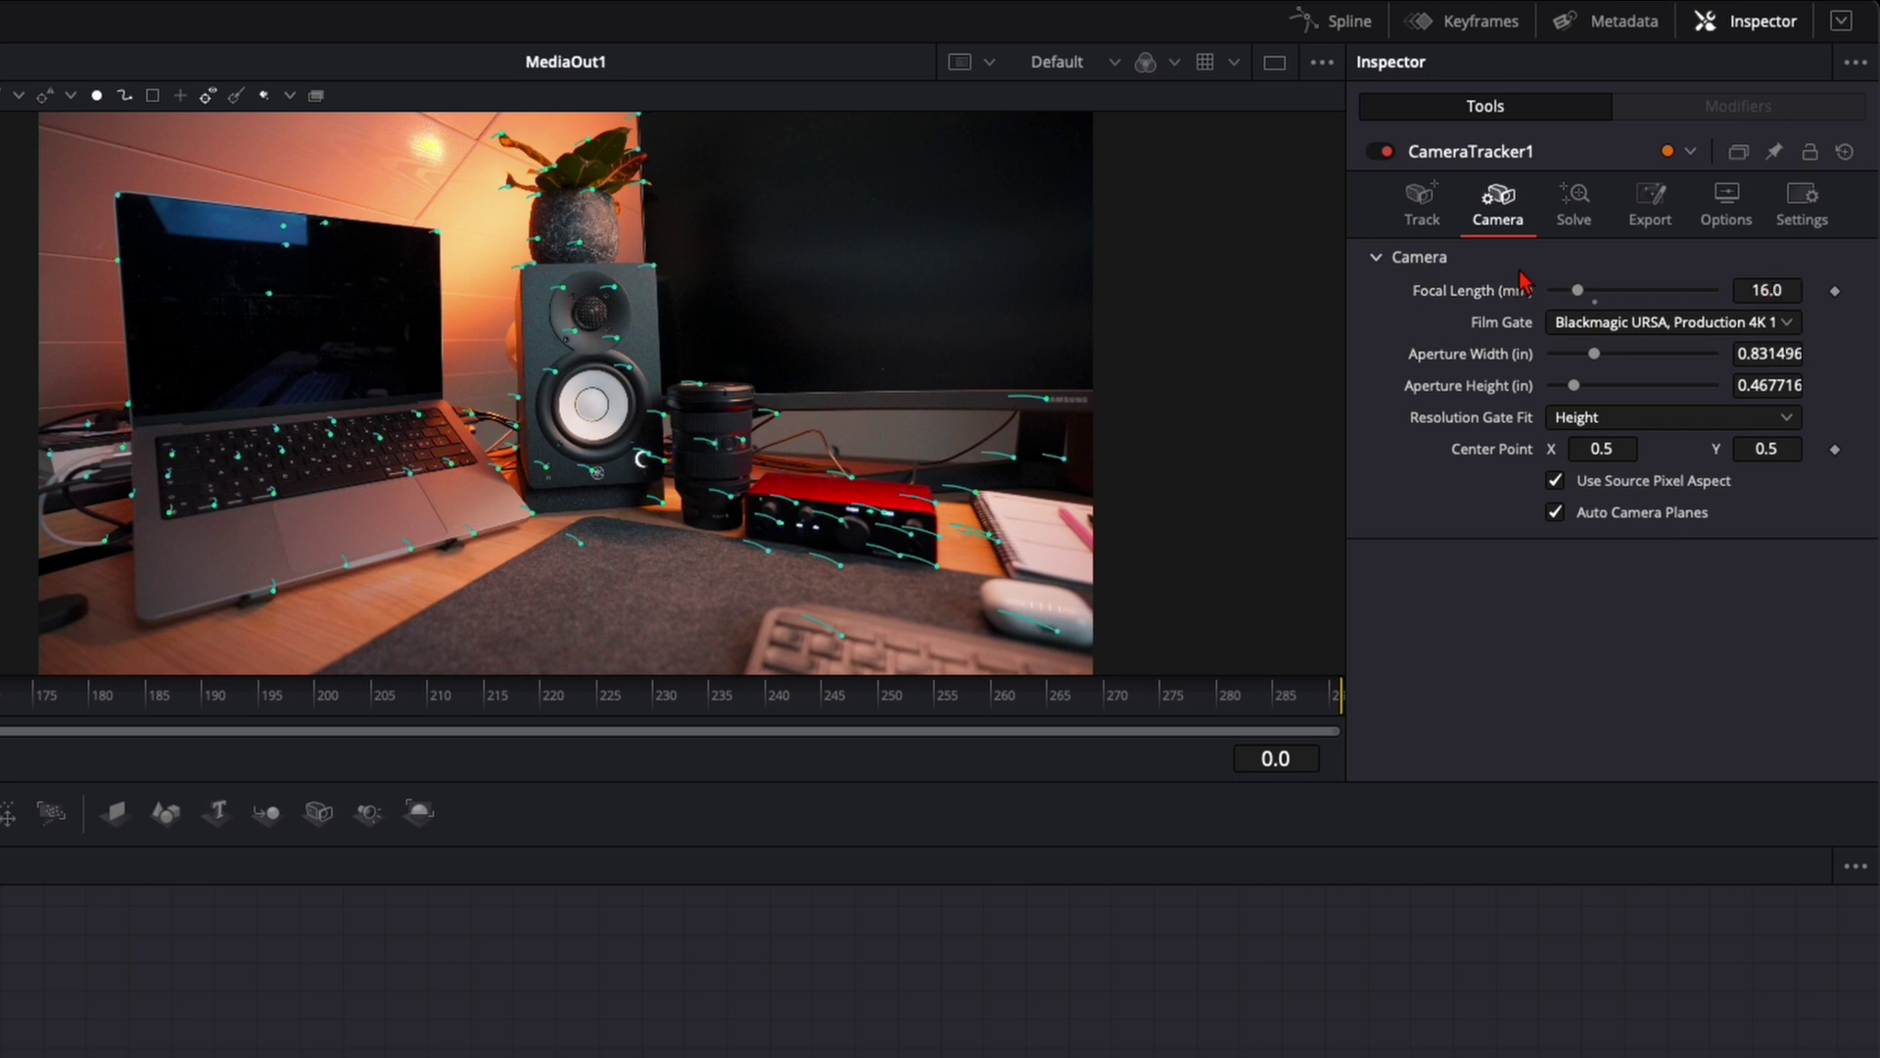
left_click(1588, 222)
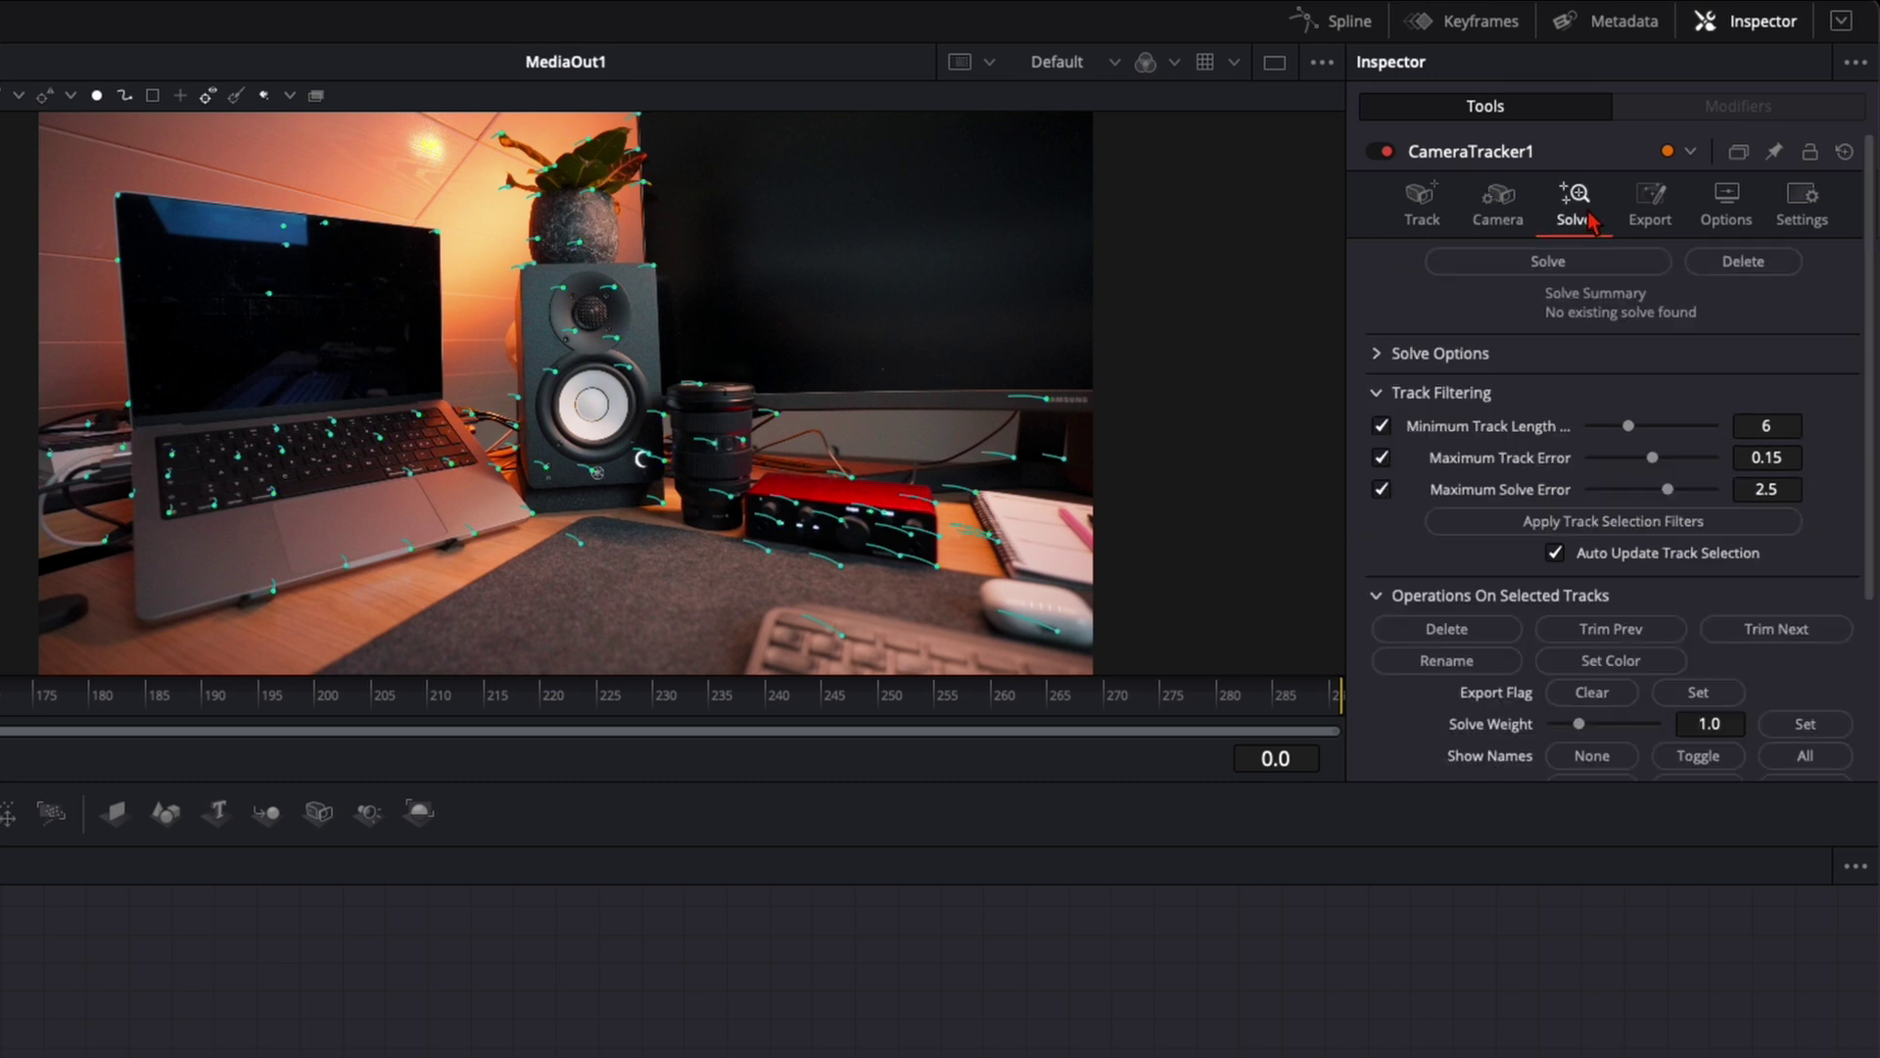
left_click(1521, 270)
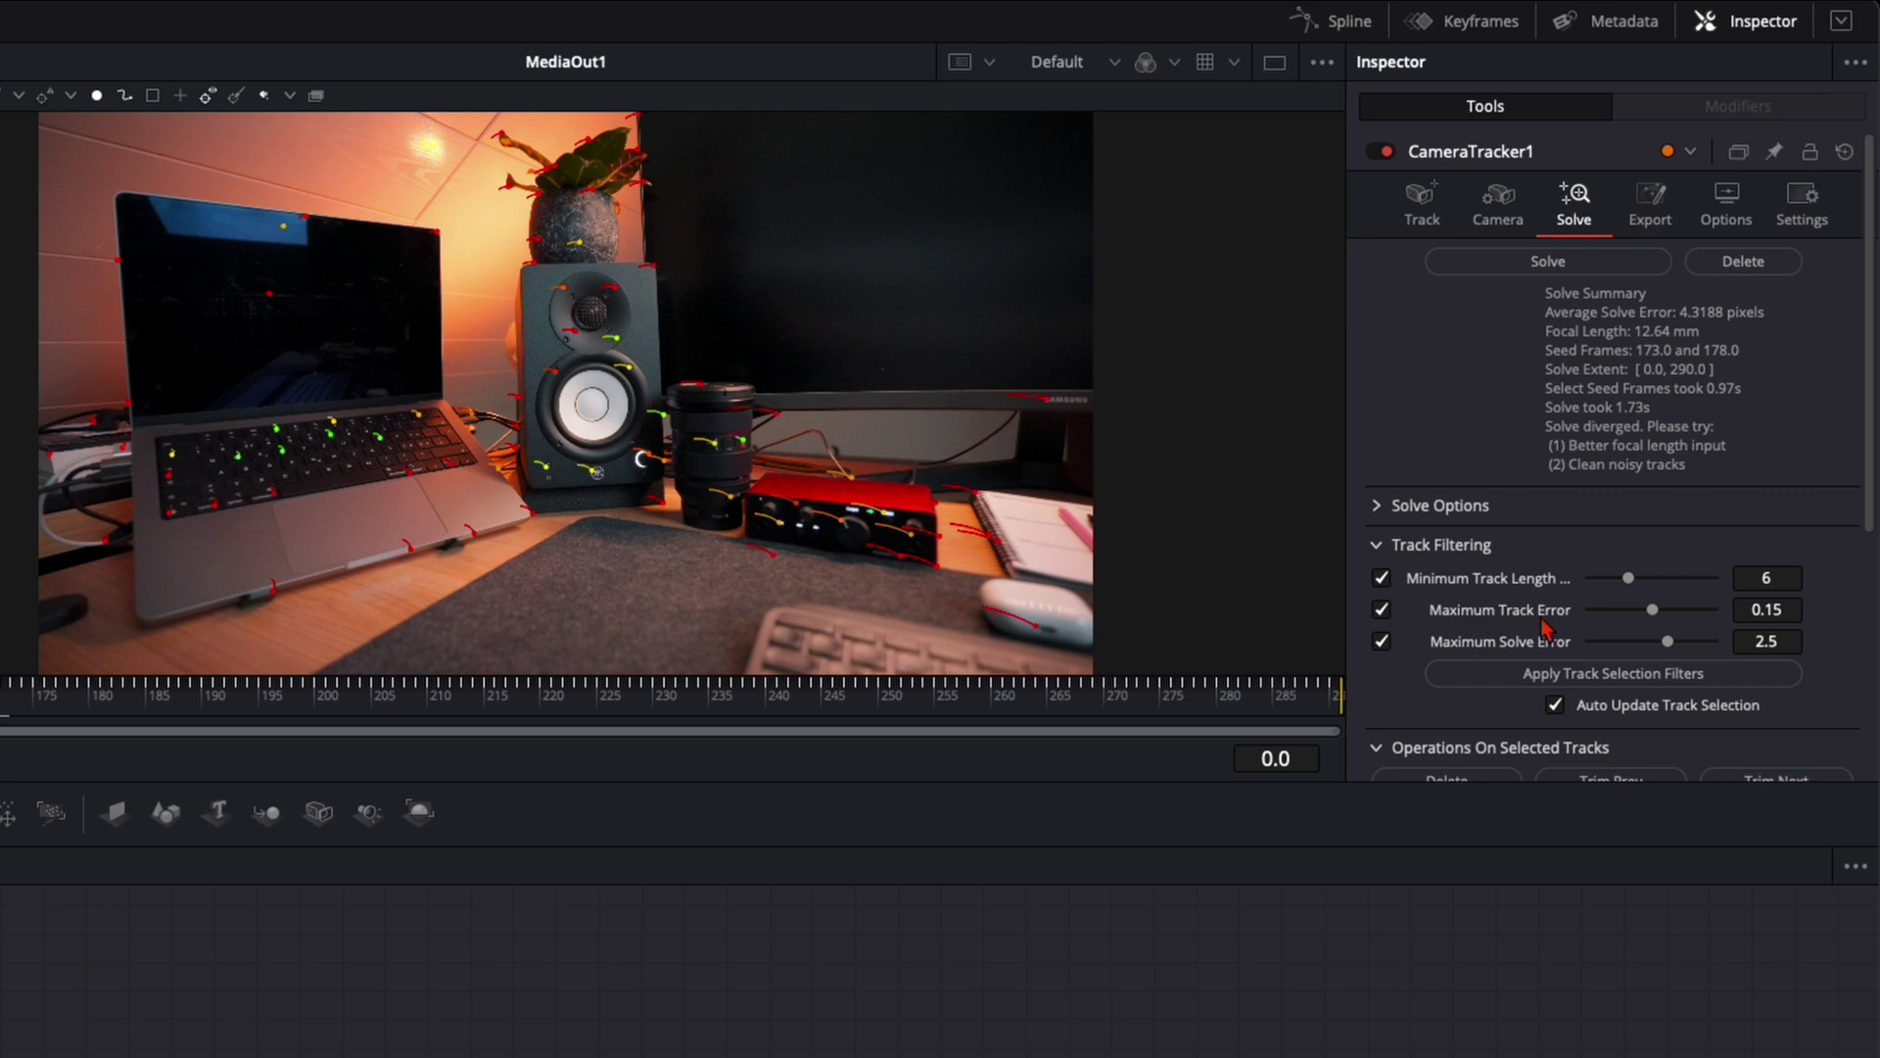
Delete the noisy tracks selected by a Maximum Track Error of about 0.145 and solve the camera again
left_click_drag(1766, 617, 1719, 622)
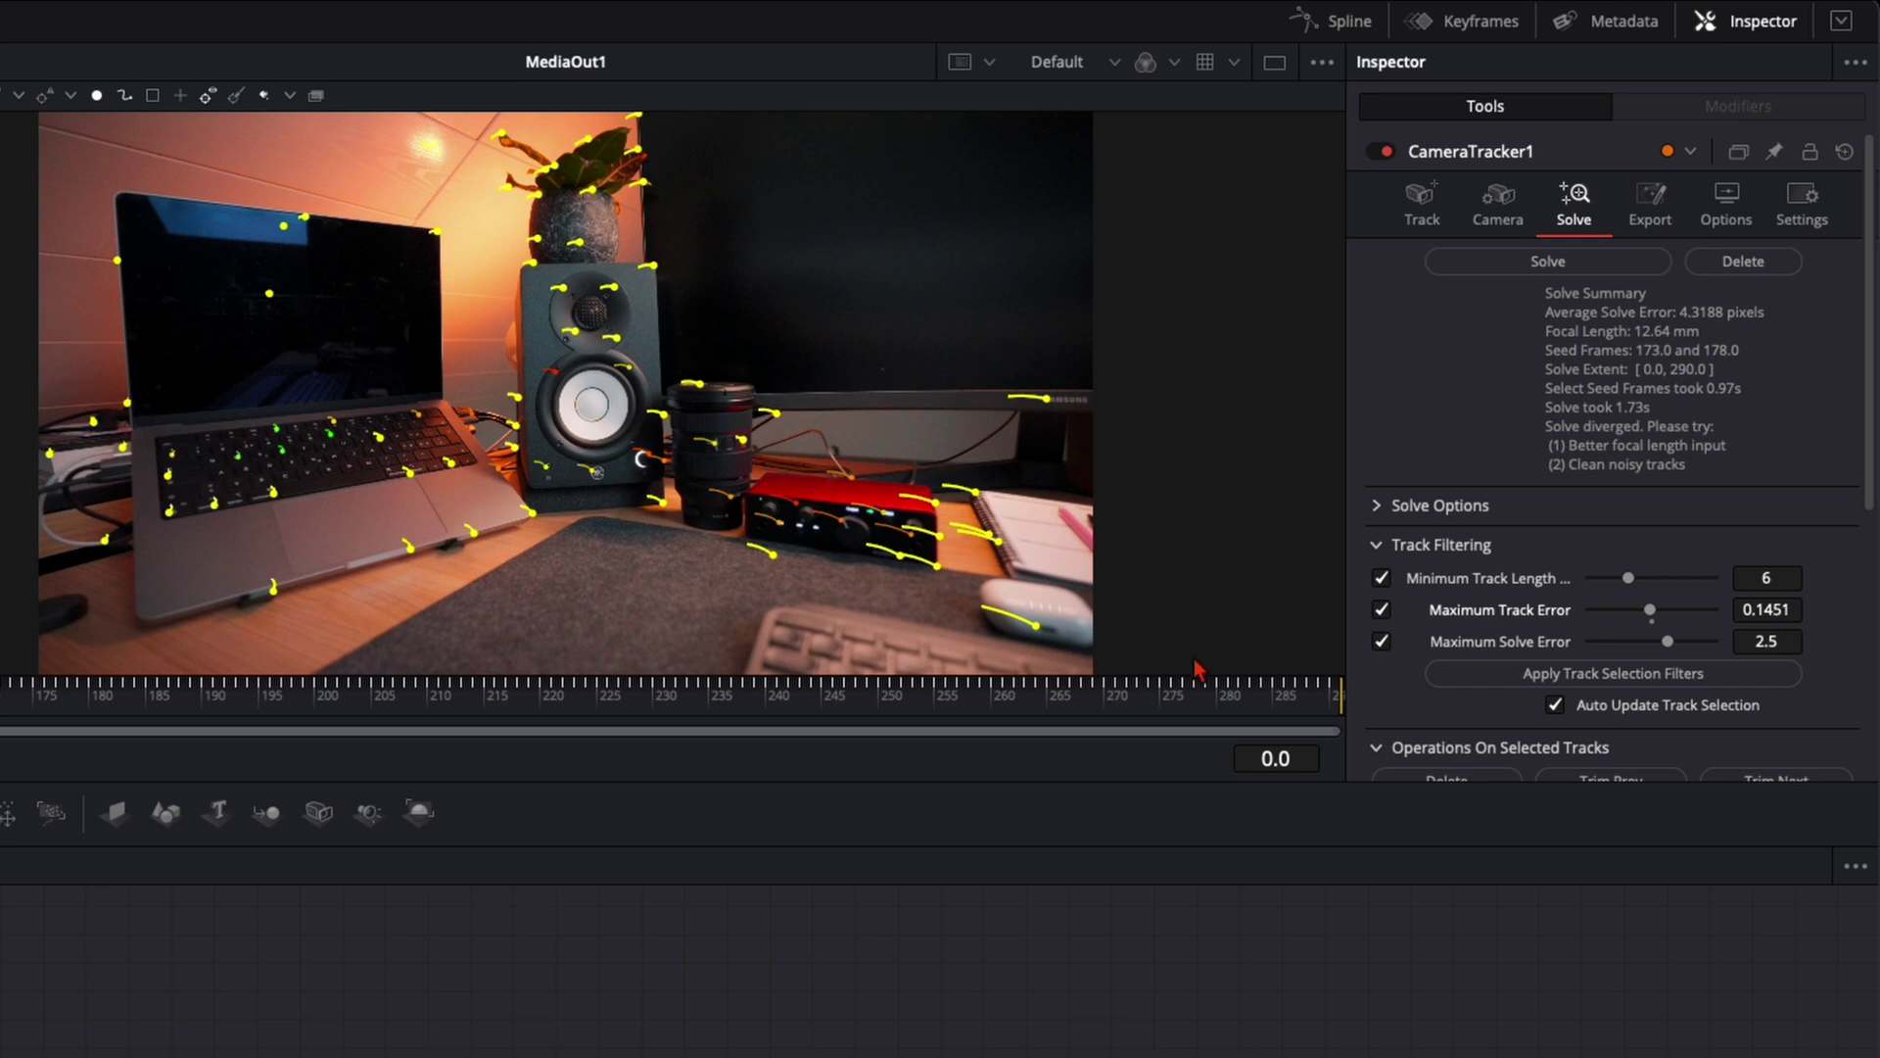
mouse_move(533, 281)
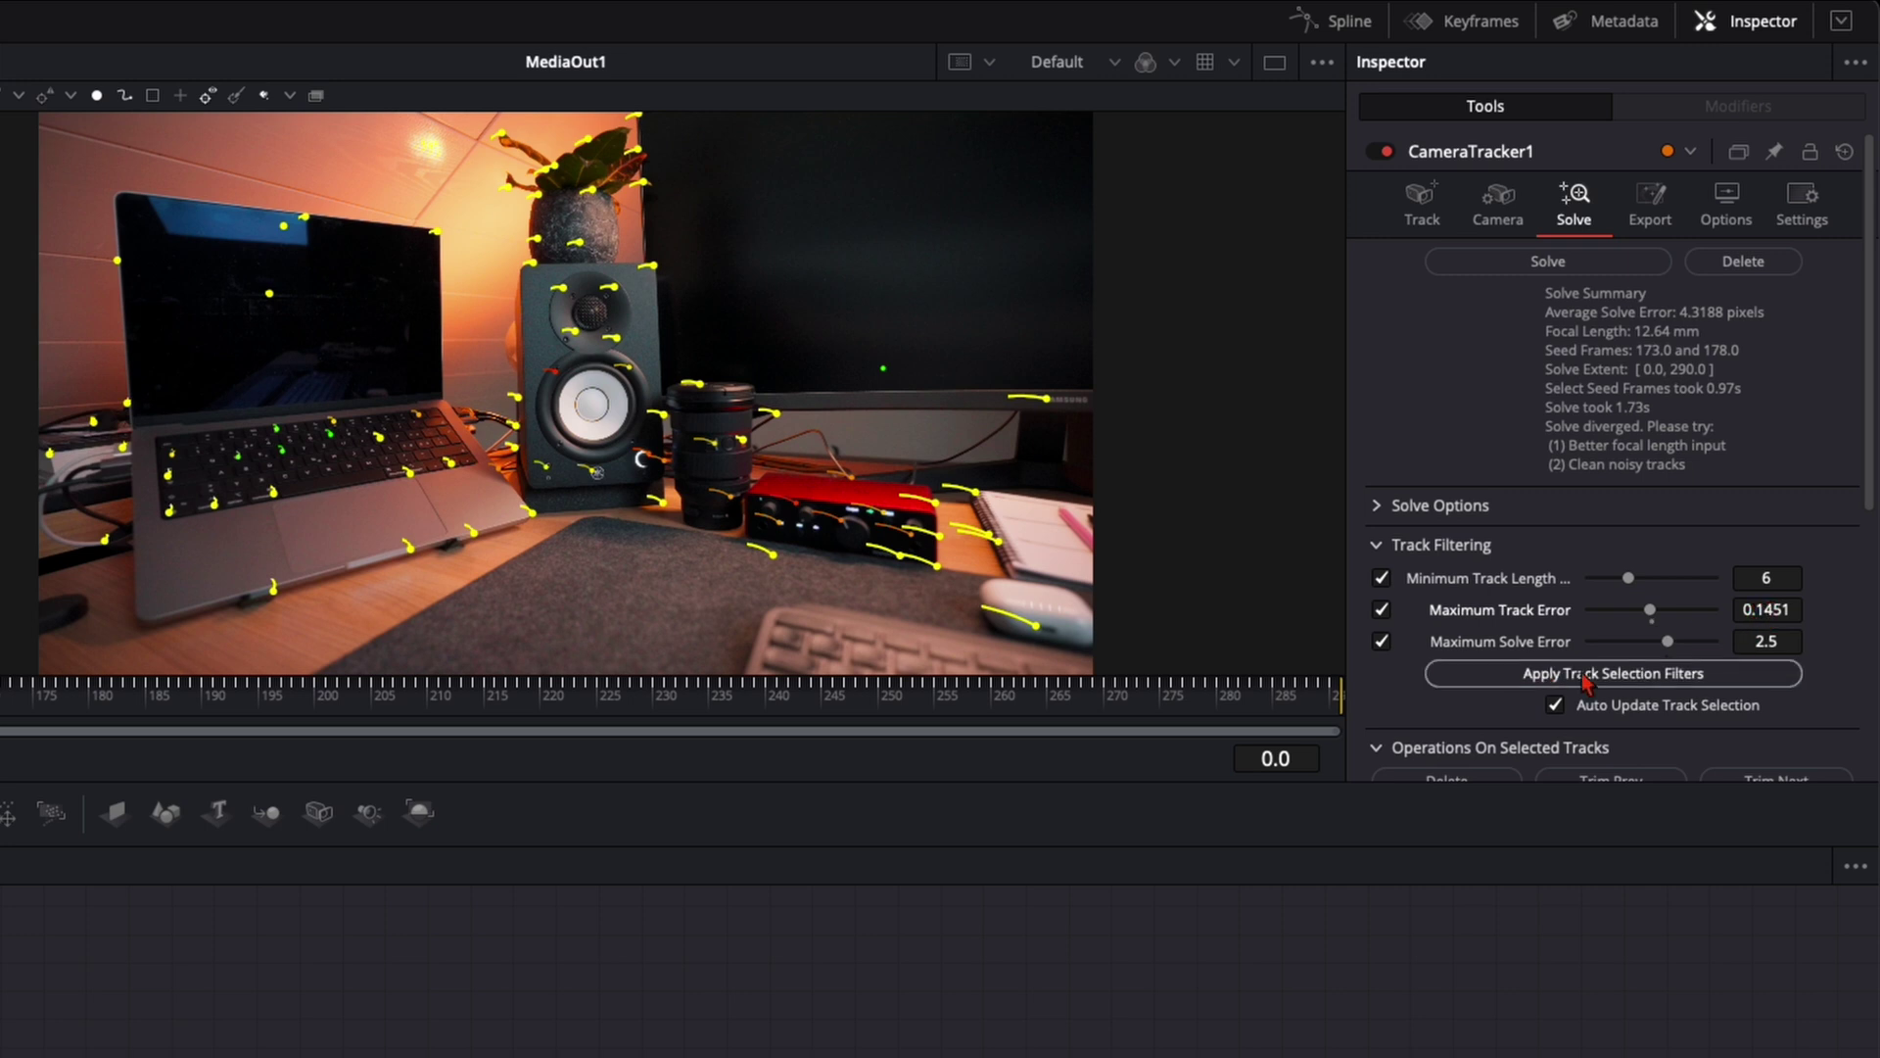
scroll(1553, 680, "down", 1)
left_click(1486, 750)
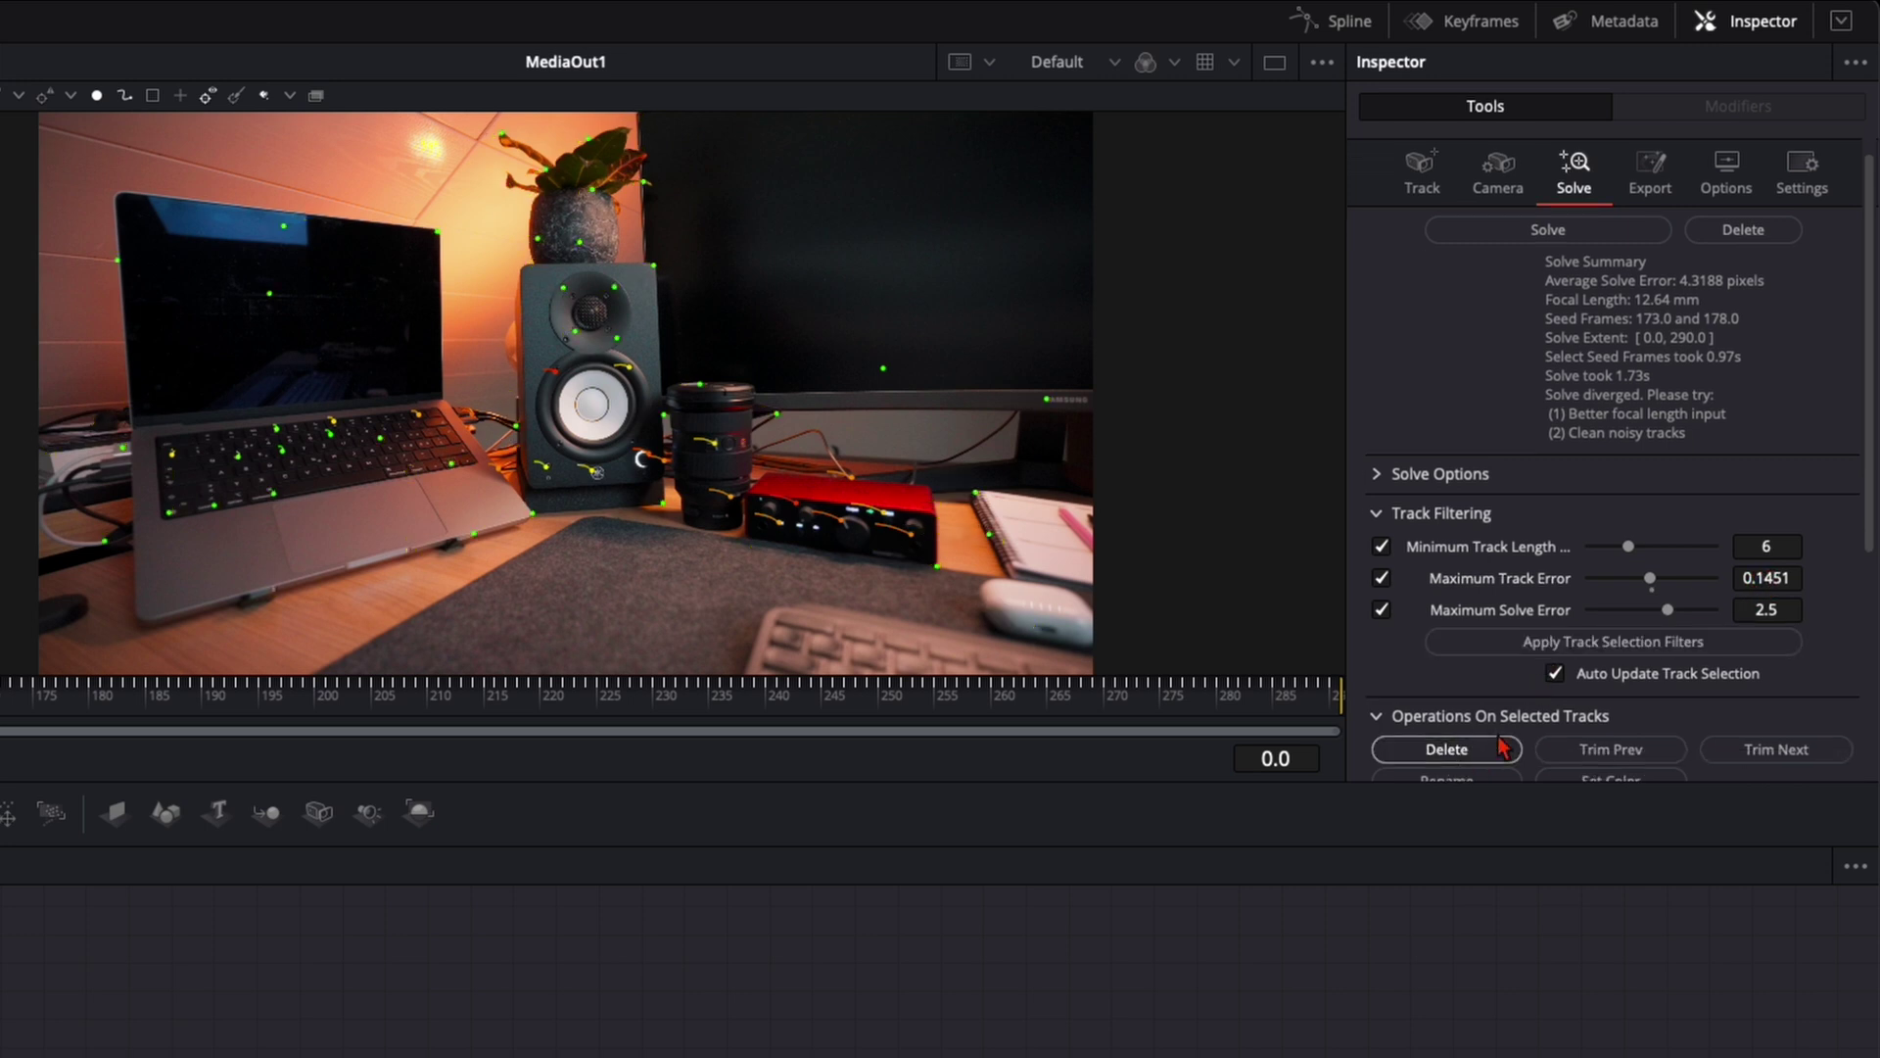
scroll(1498, 642, "up", 1)
left_click(1550, 279)
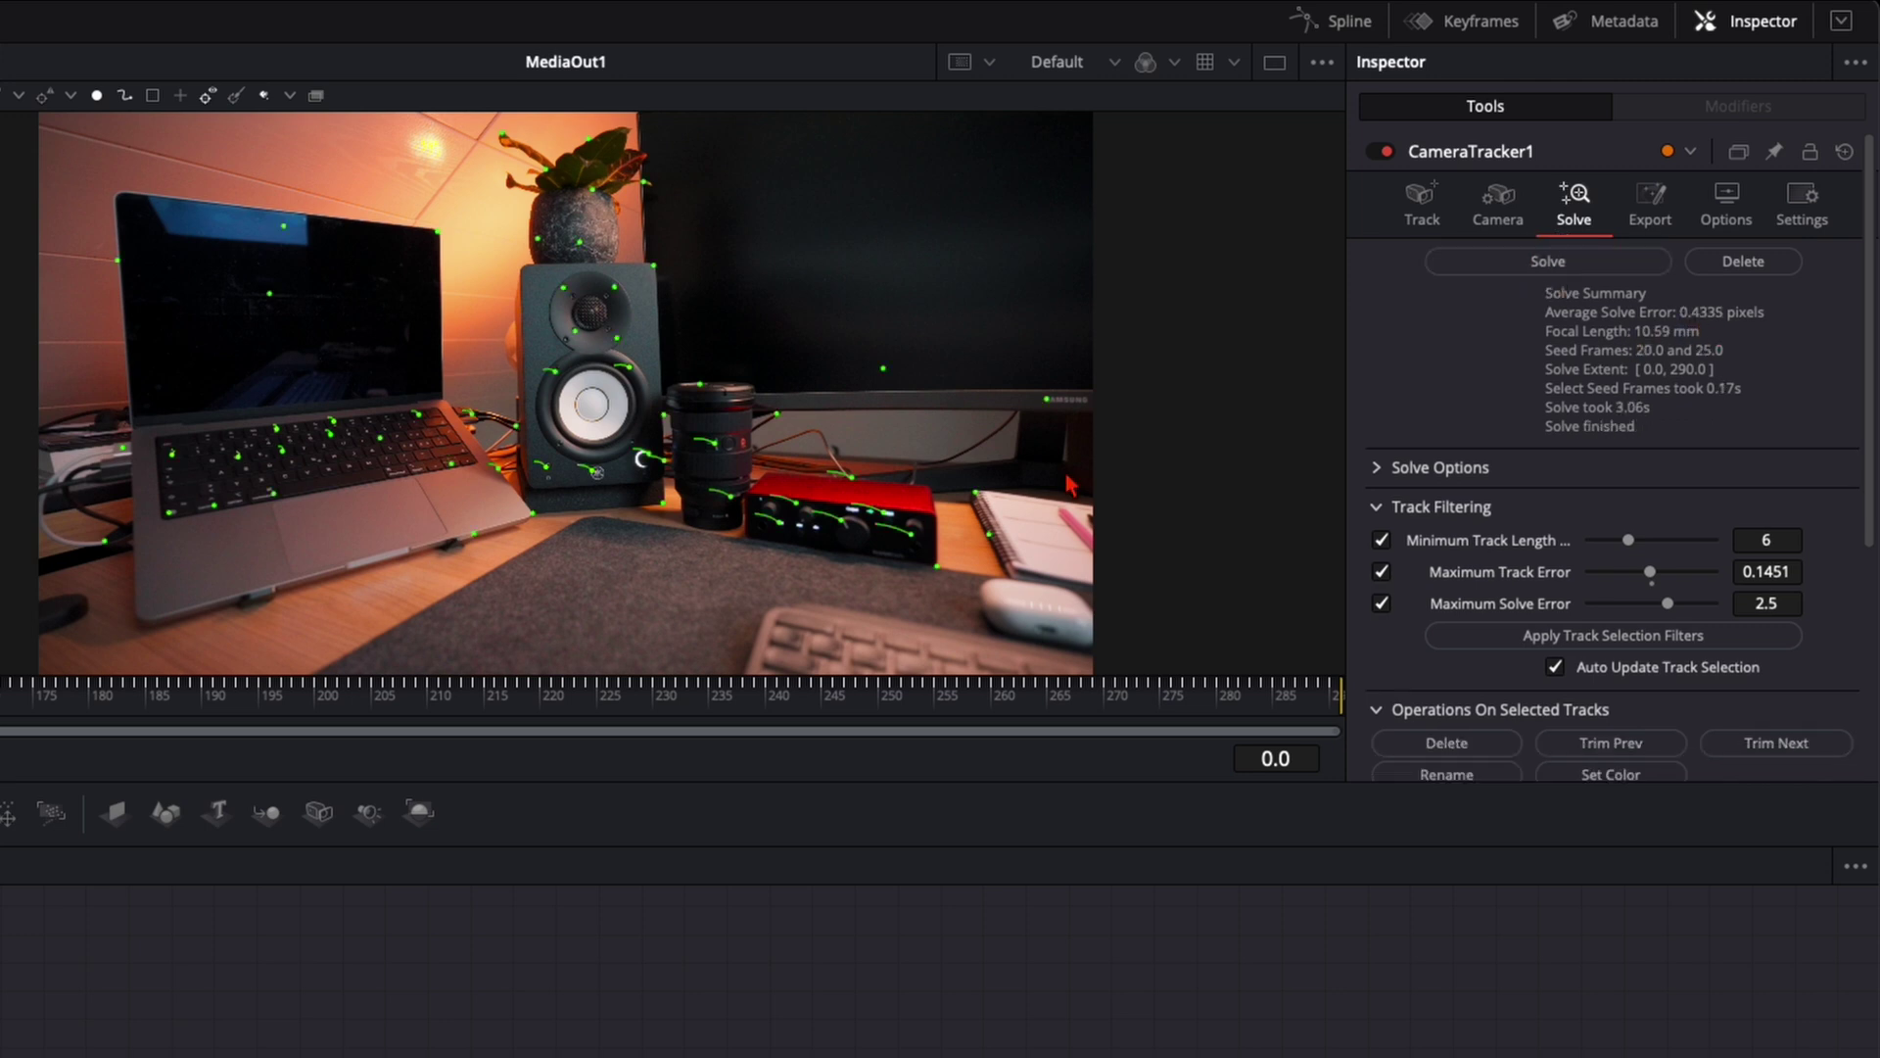
Scrub and play through the shot to examine how the solved tracks stick, especially those on the laptop keyboard
left_click_drag(0, 710, 229, 710)
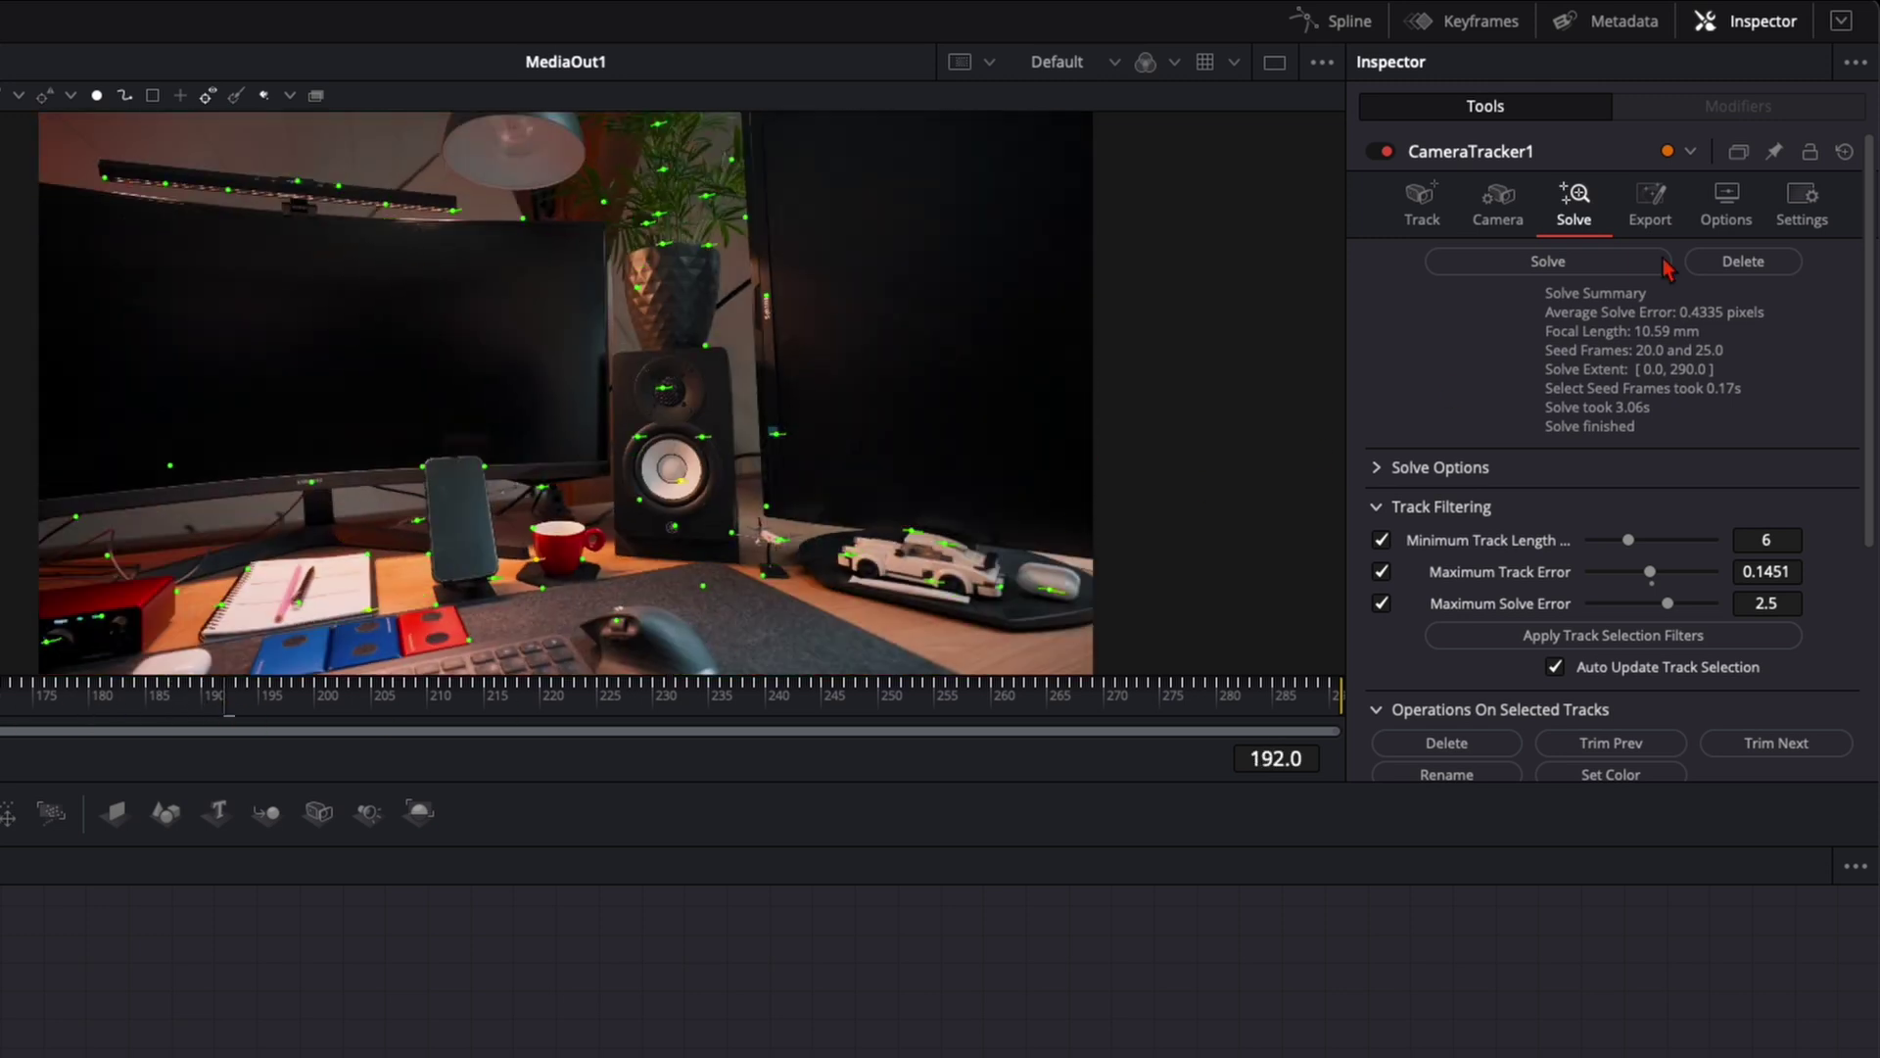
left_click(1668, 223)
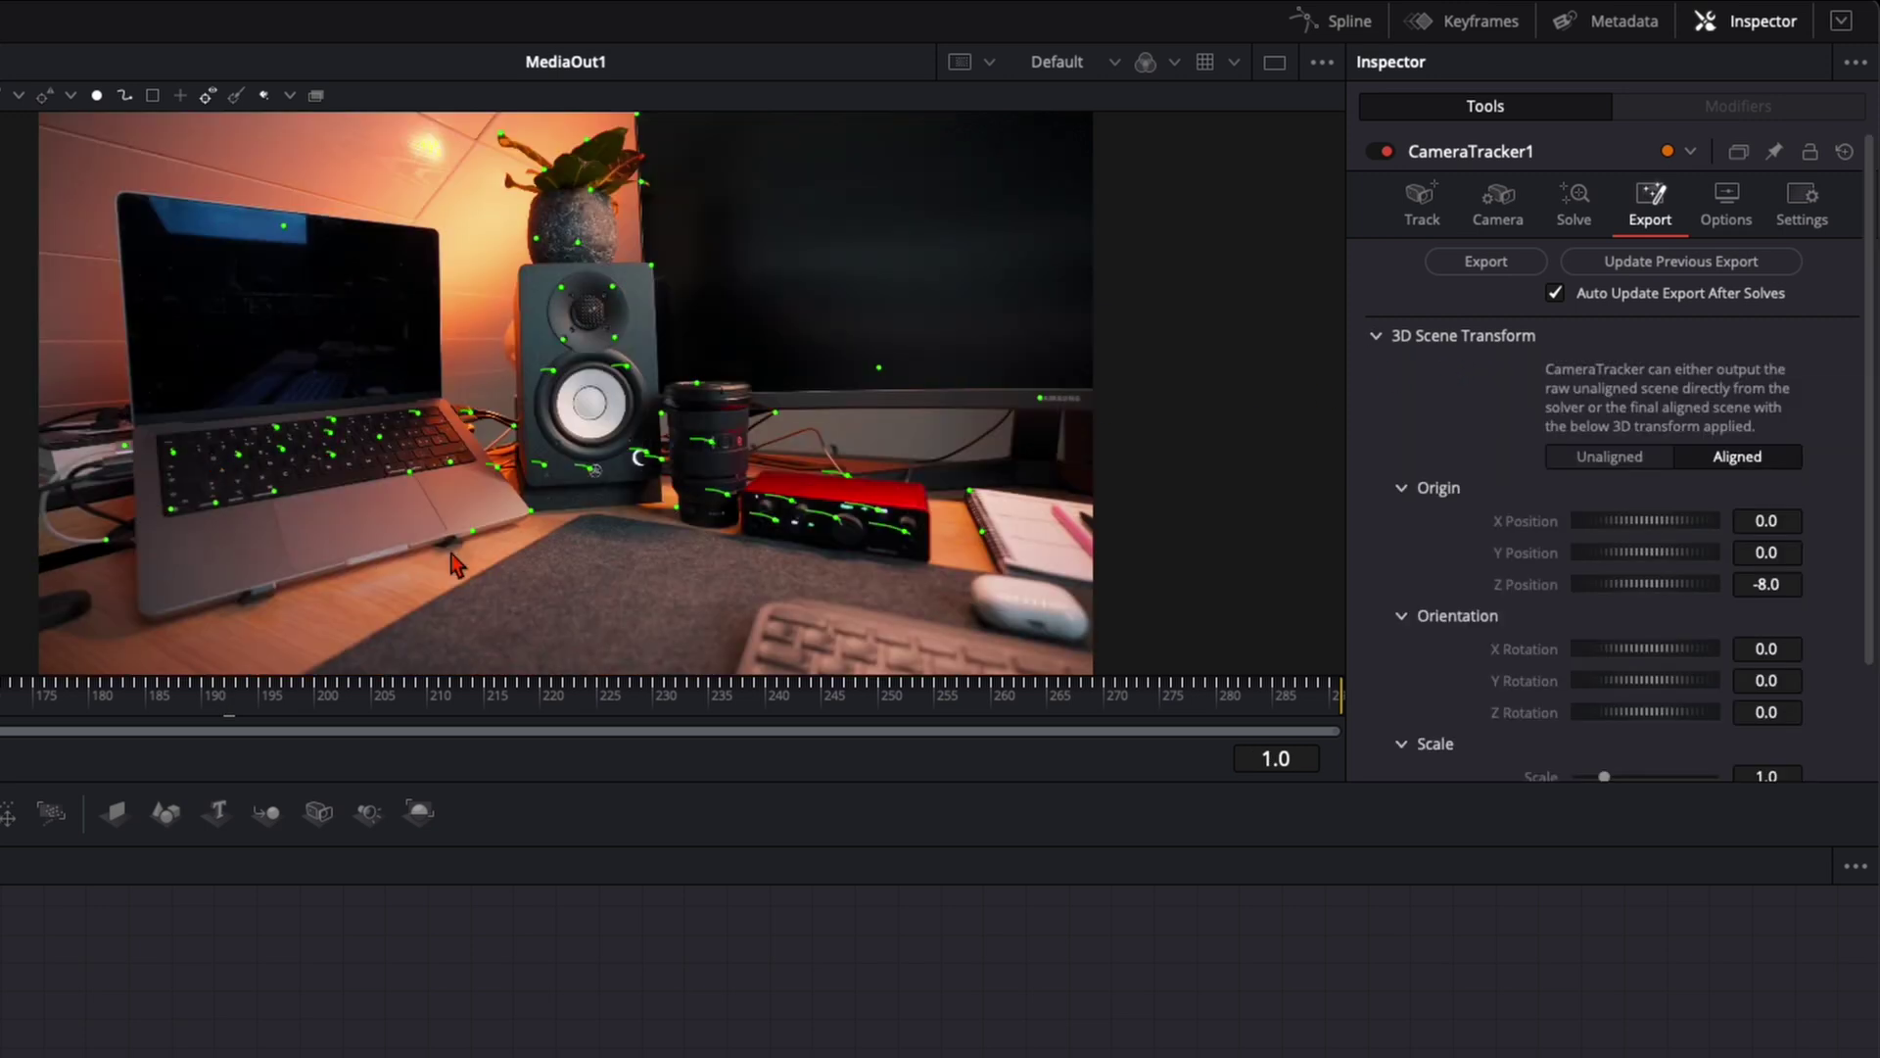
mouse_move(339, 461)
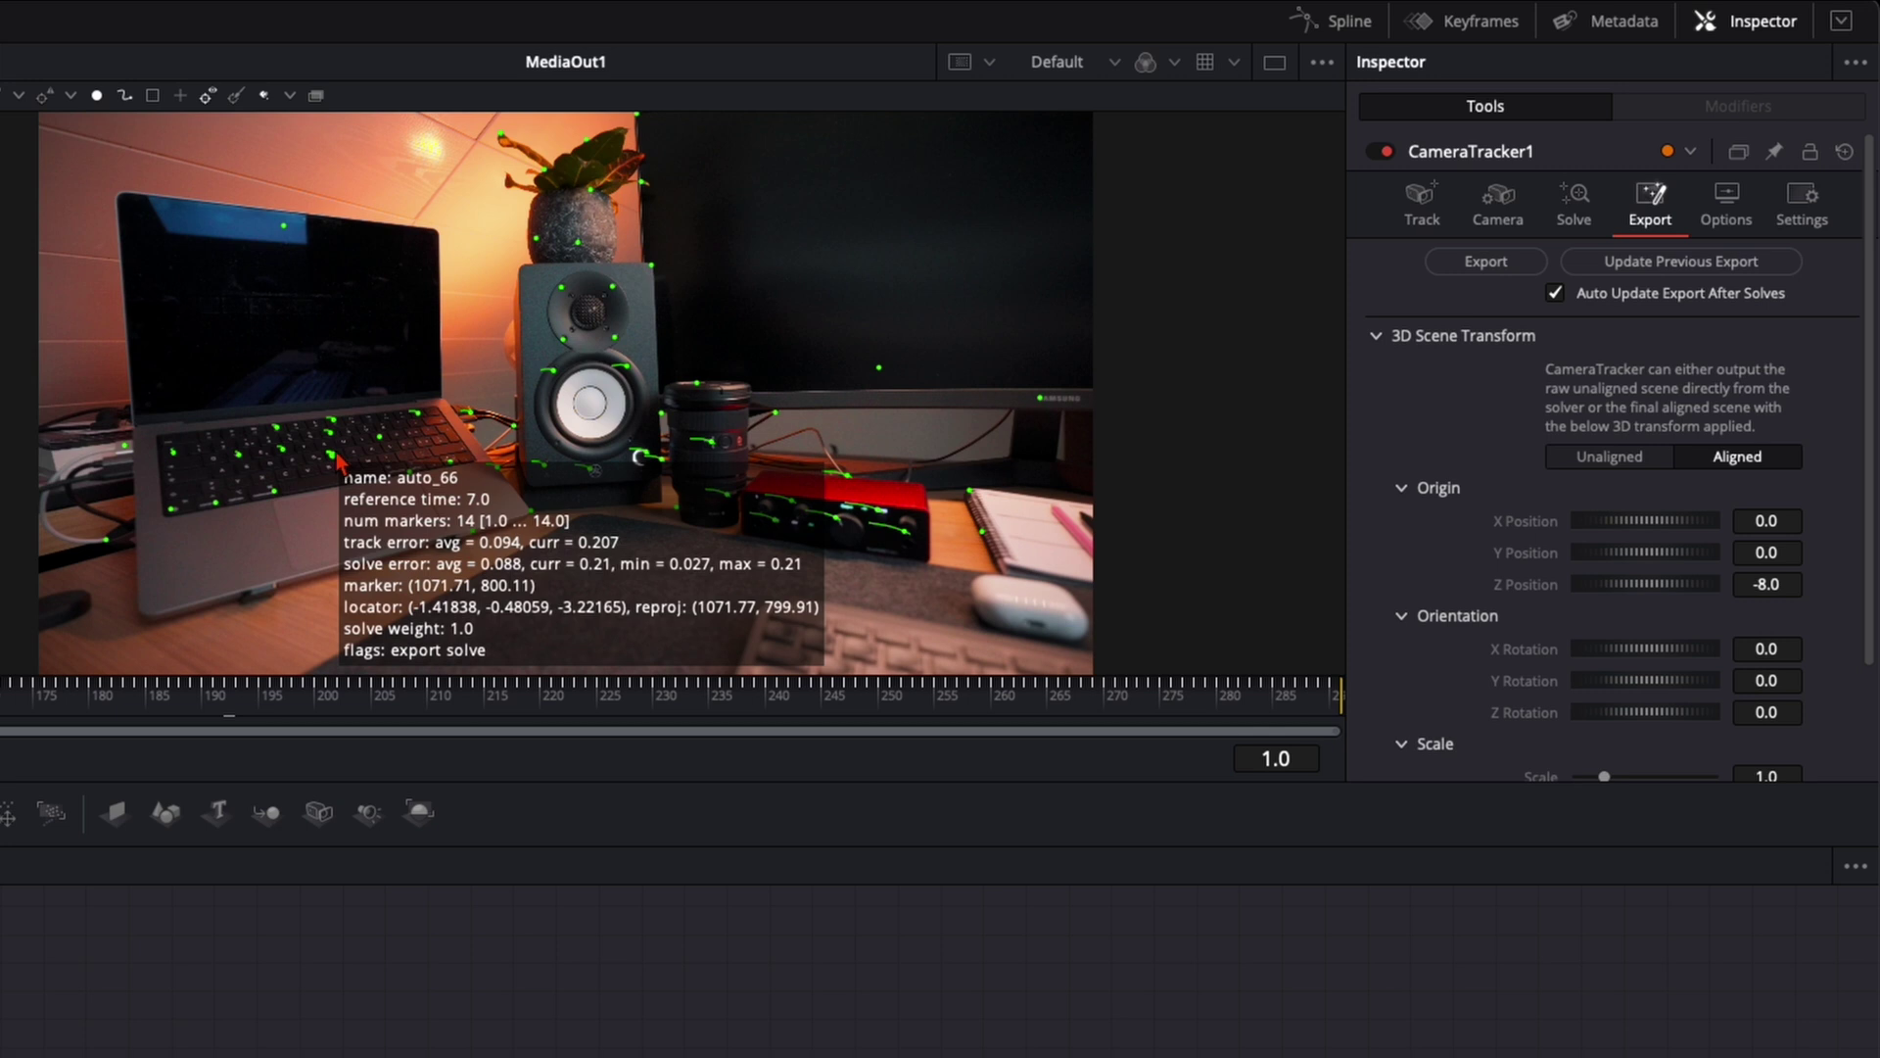
key("Left")
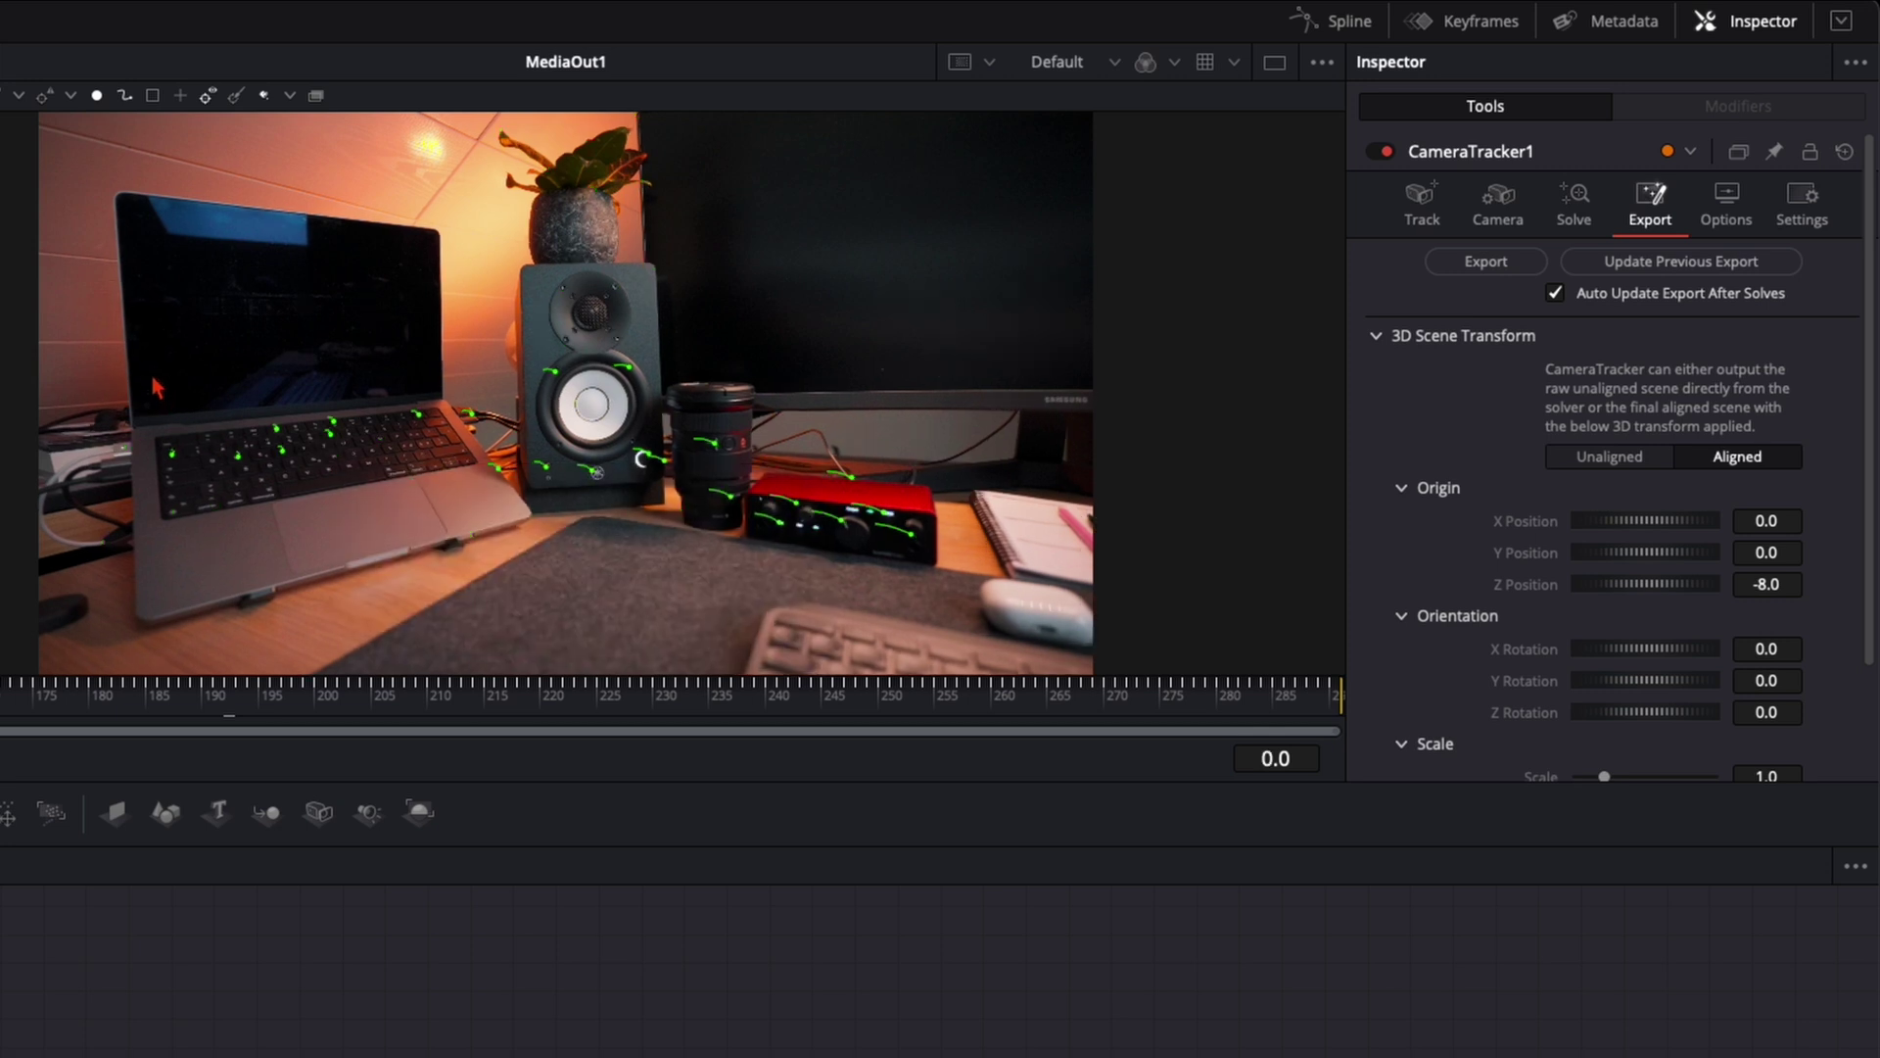
key("space")
key("space")
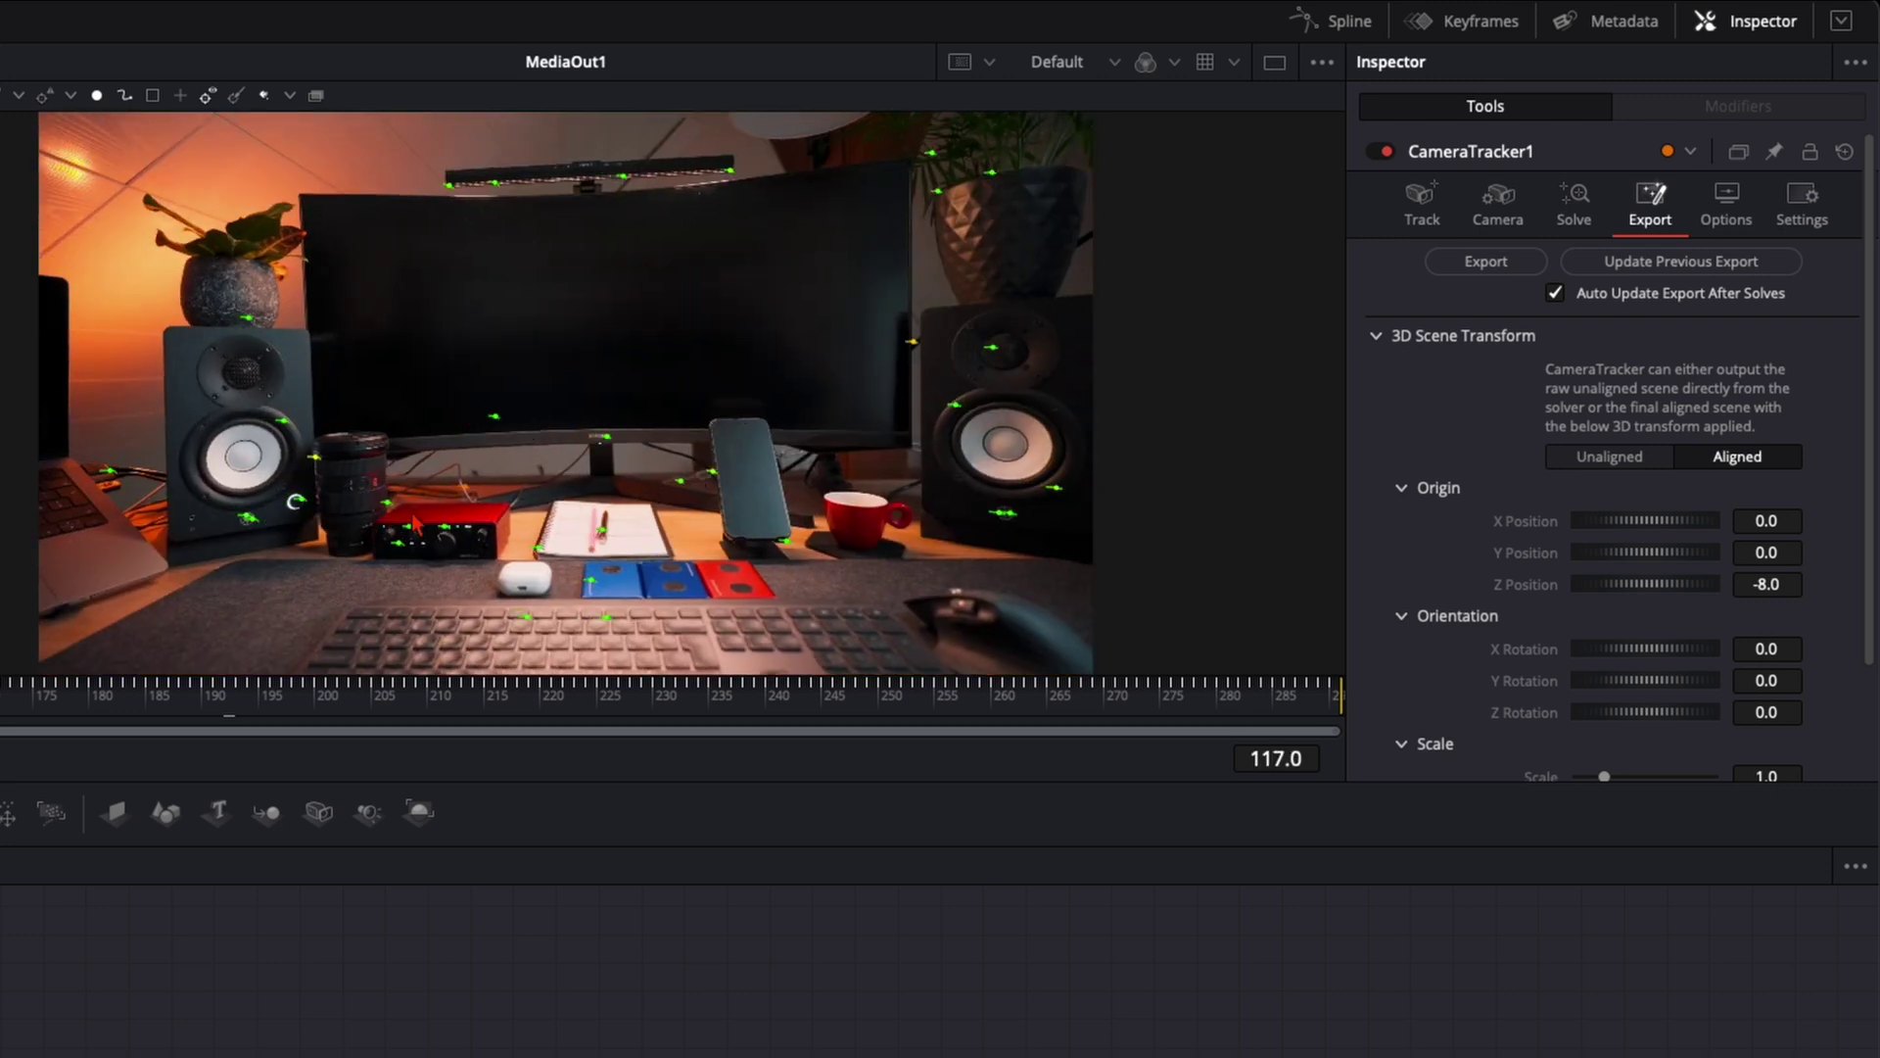
key("shift+space")
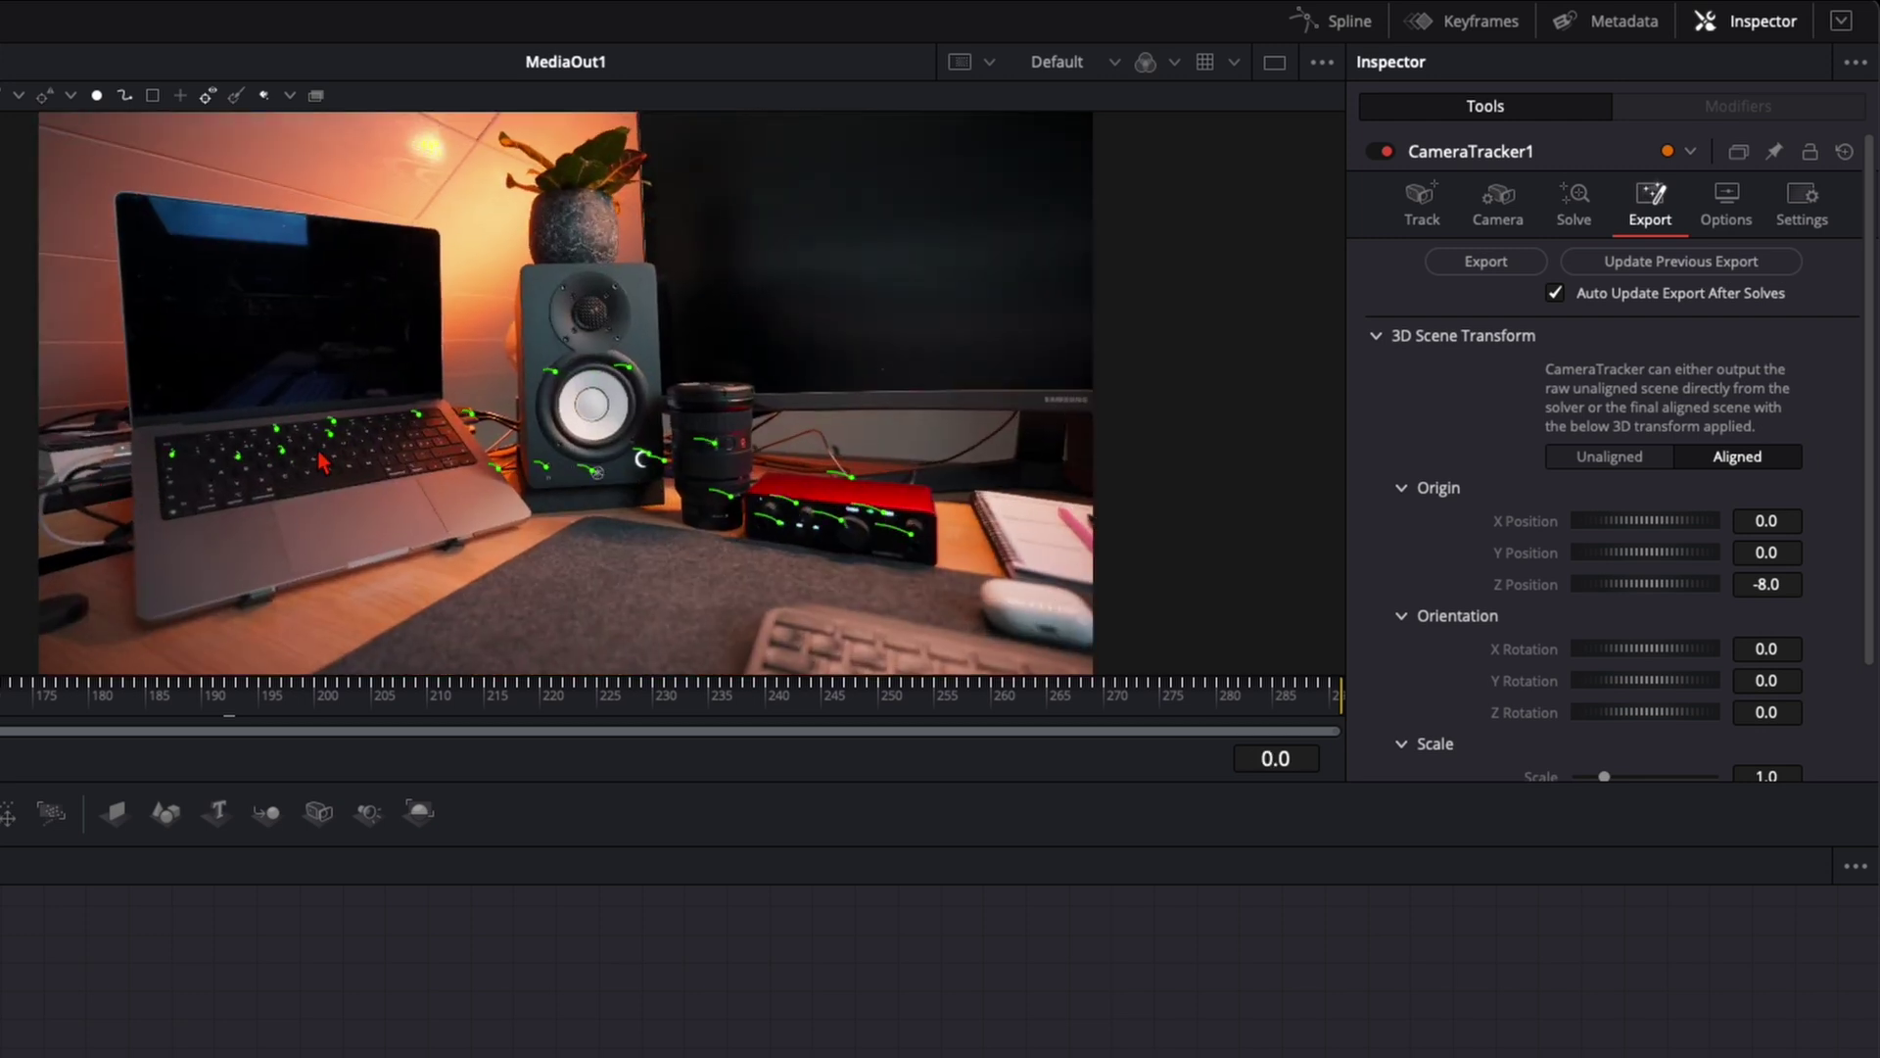
Set the unaligned scene's origin from the laptop keyboard tracks, and export the 3D scene as Aligned
left_click(1603, 458)
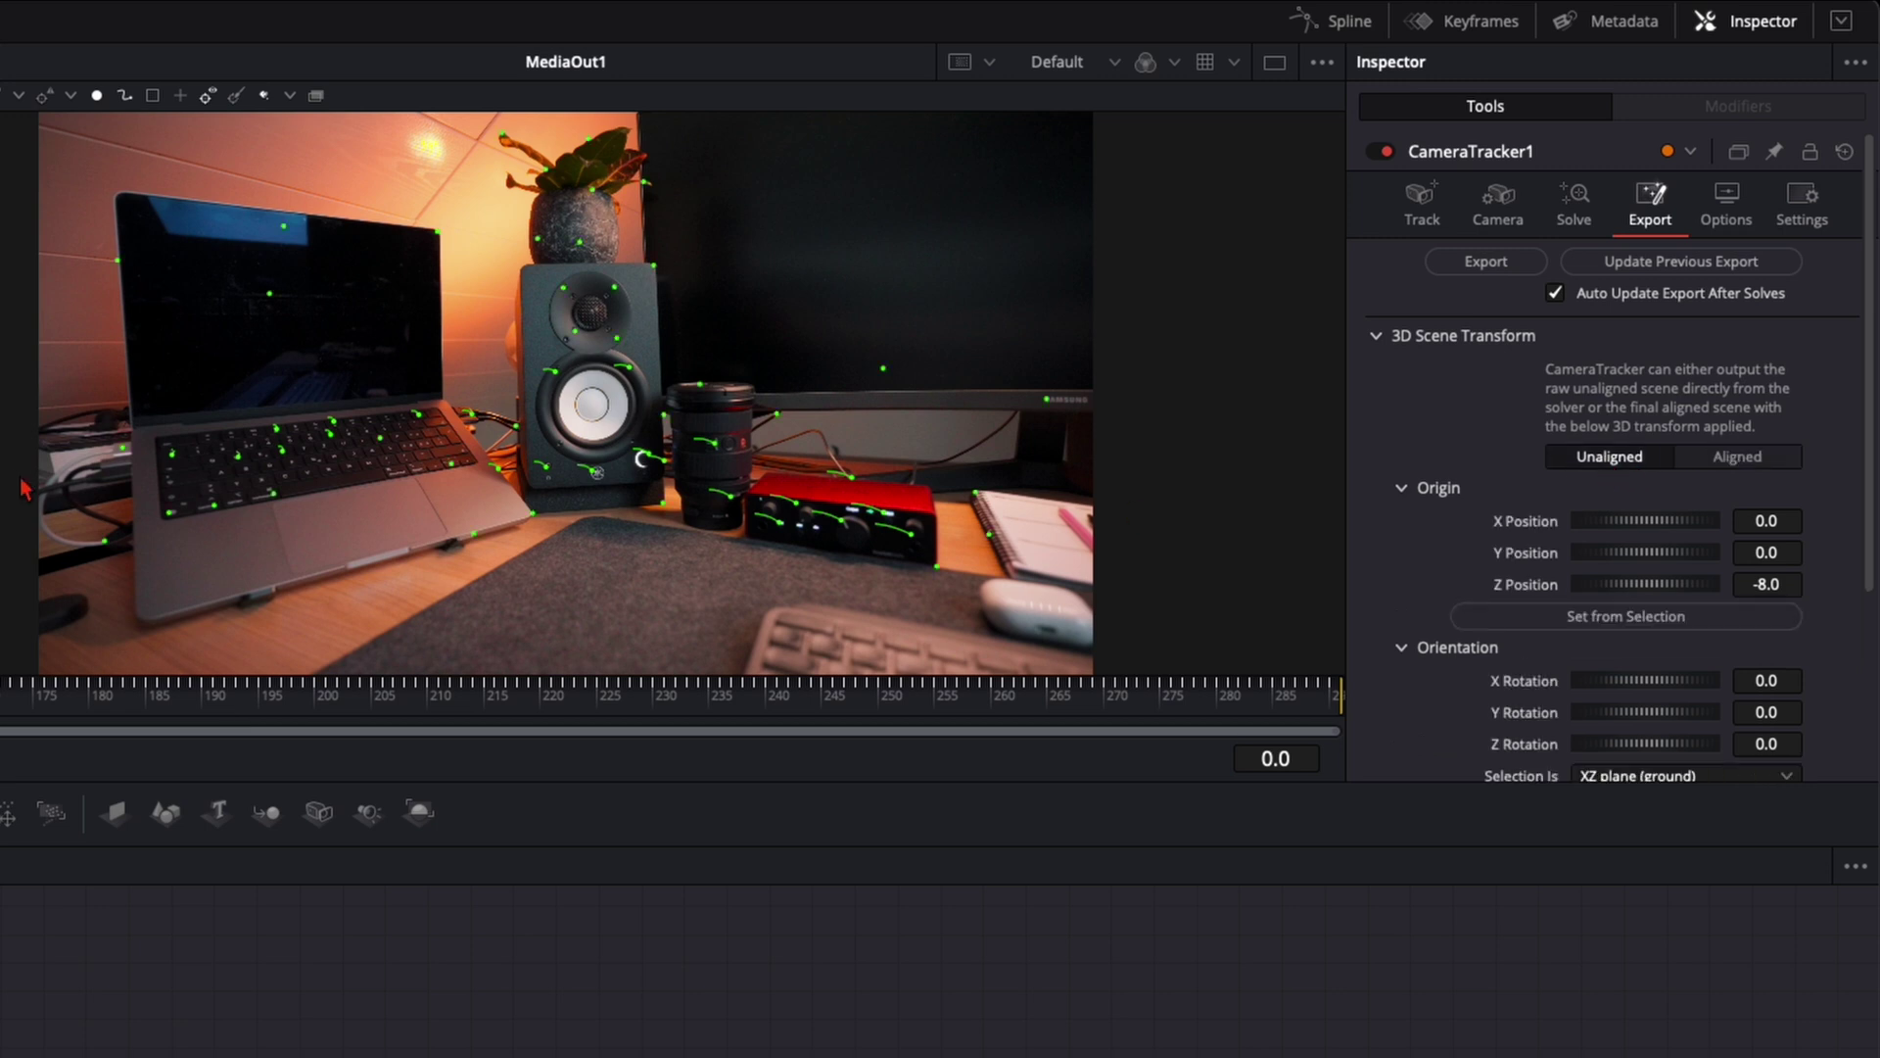
left_click_drag(145, 357, 438, 532)
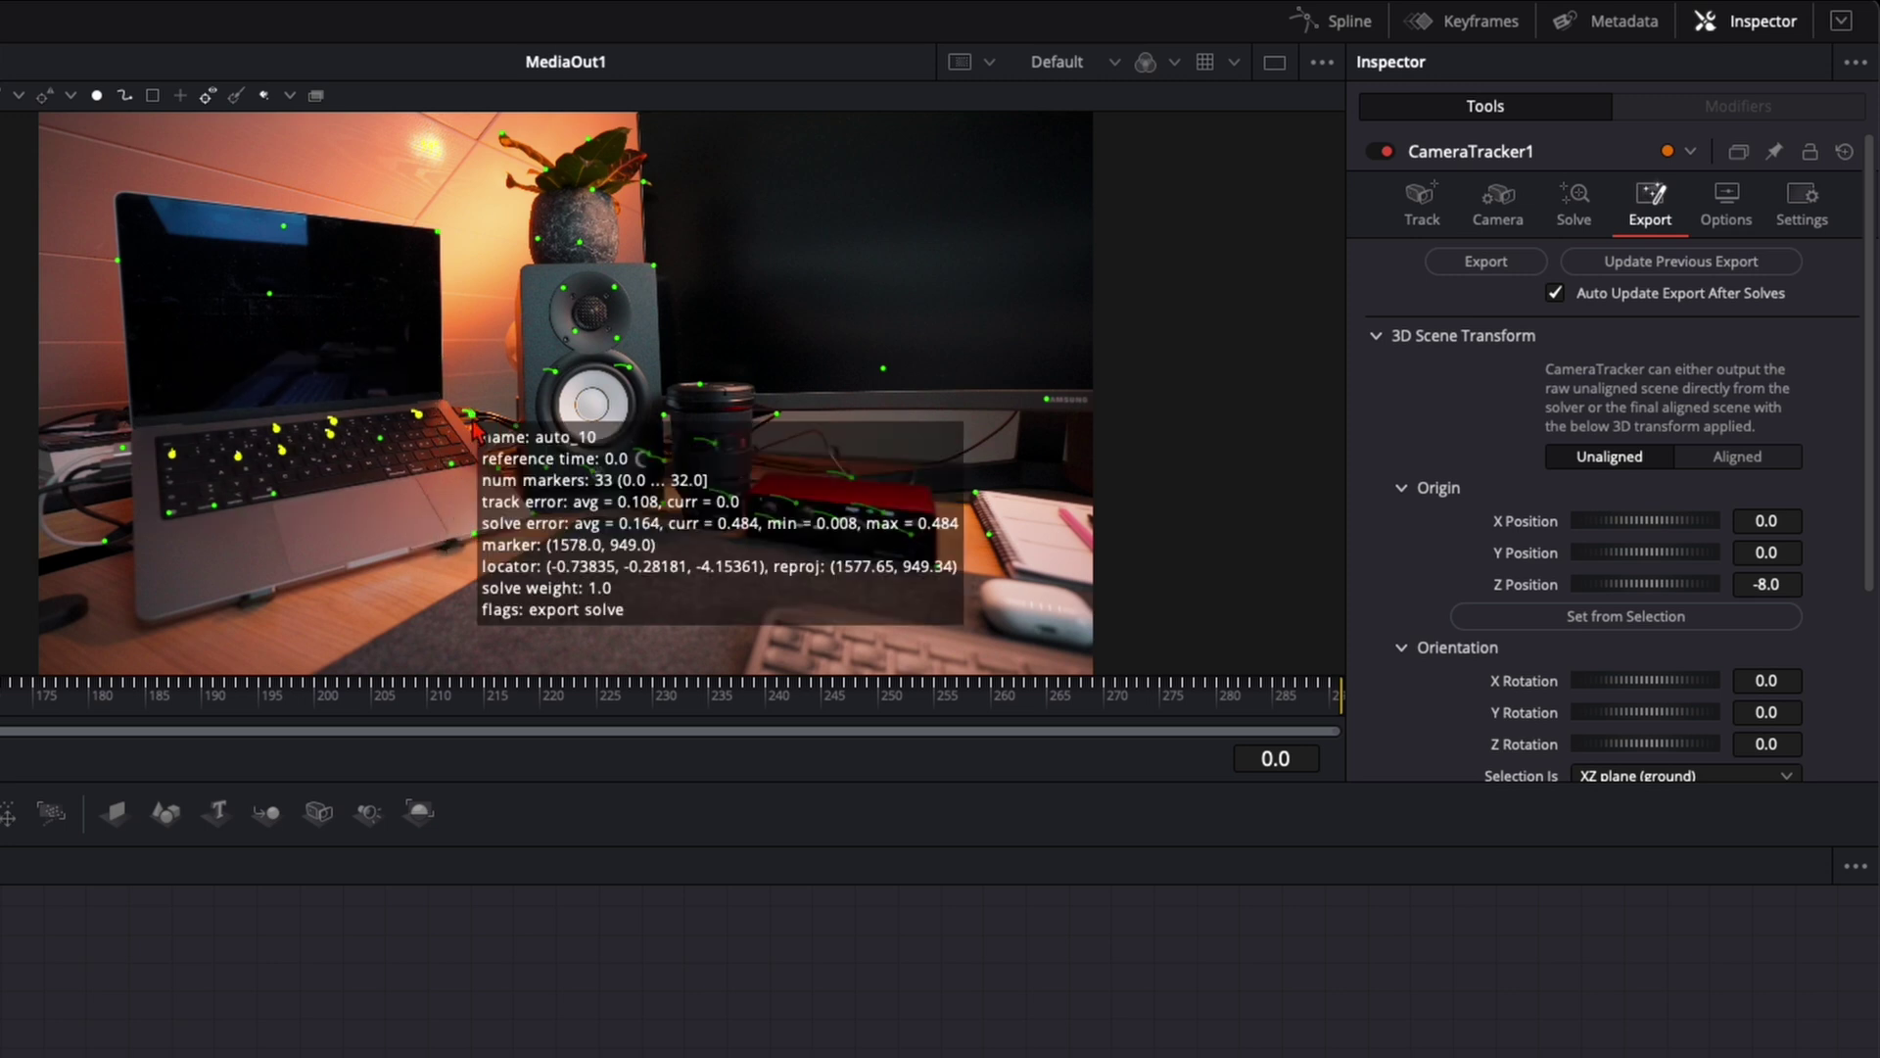
mouse_move(500, 480)
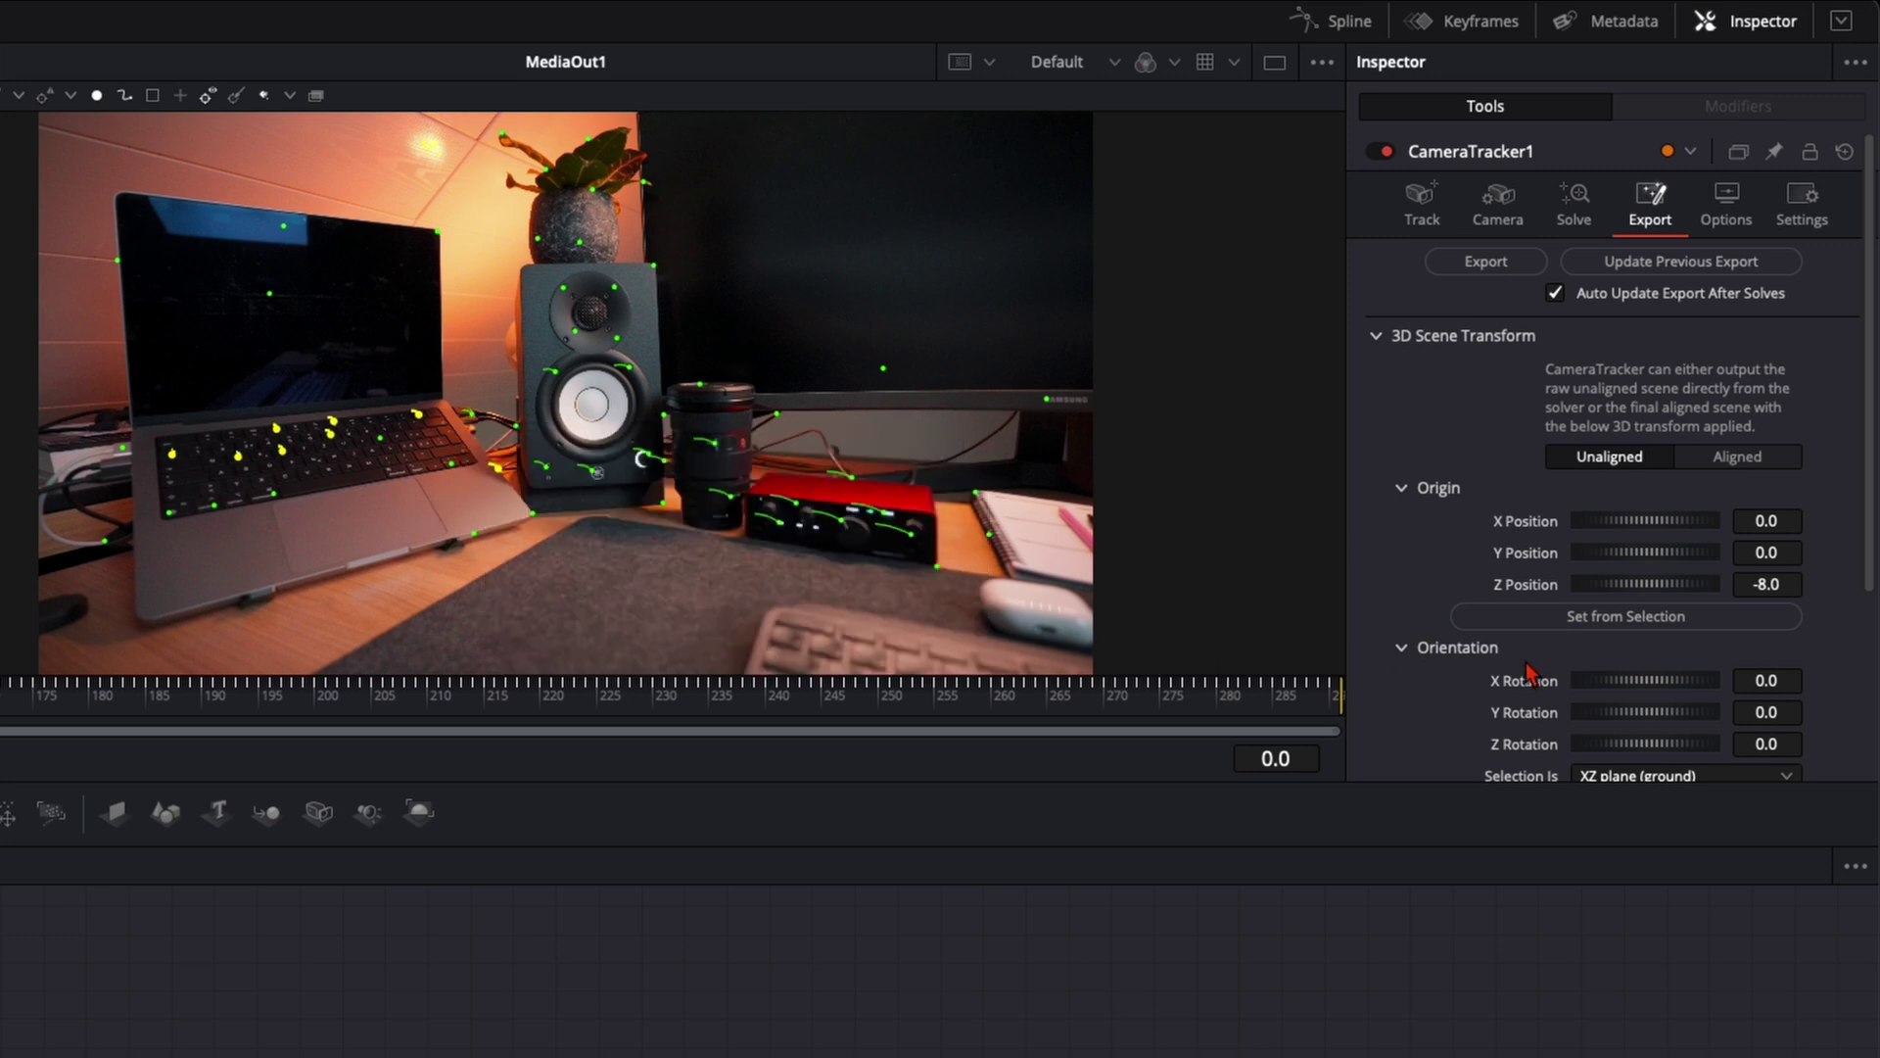
left_click(1636, 621)
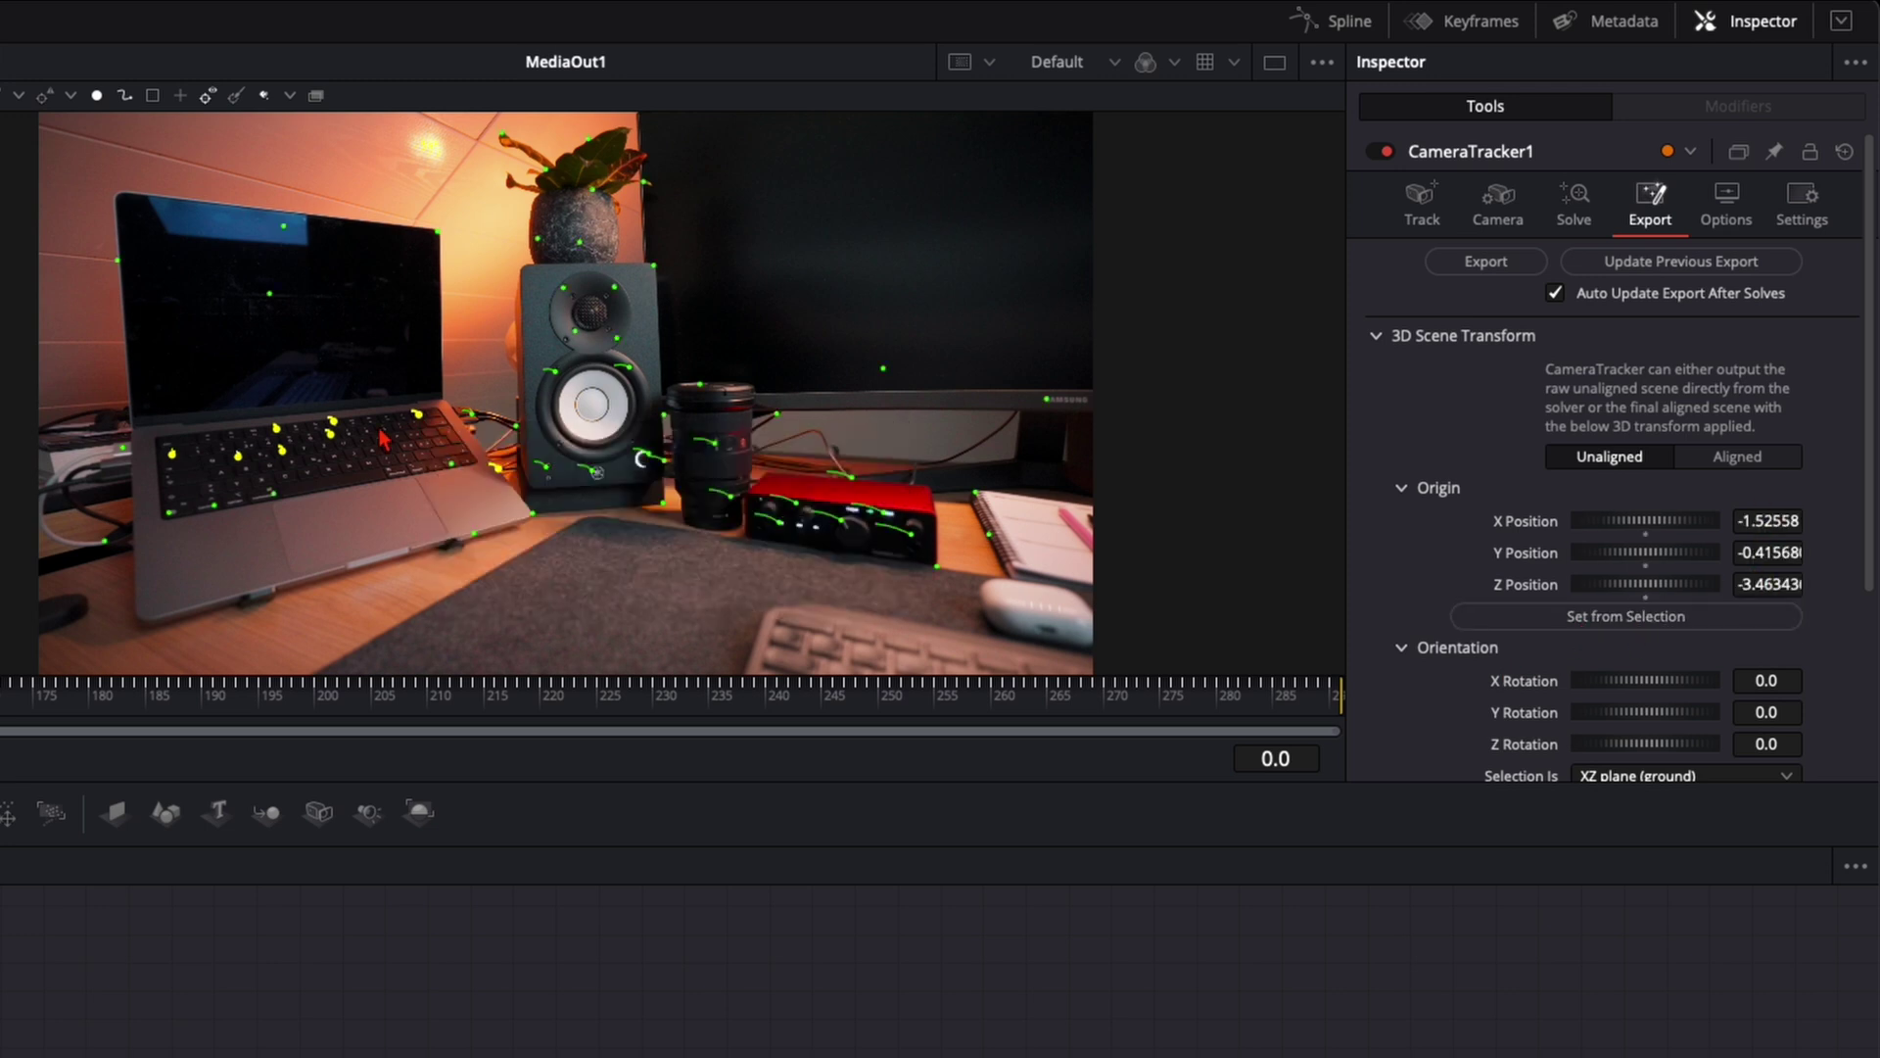
left_click(1719, 464)
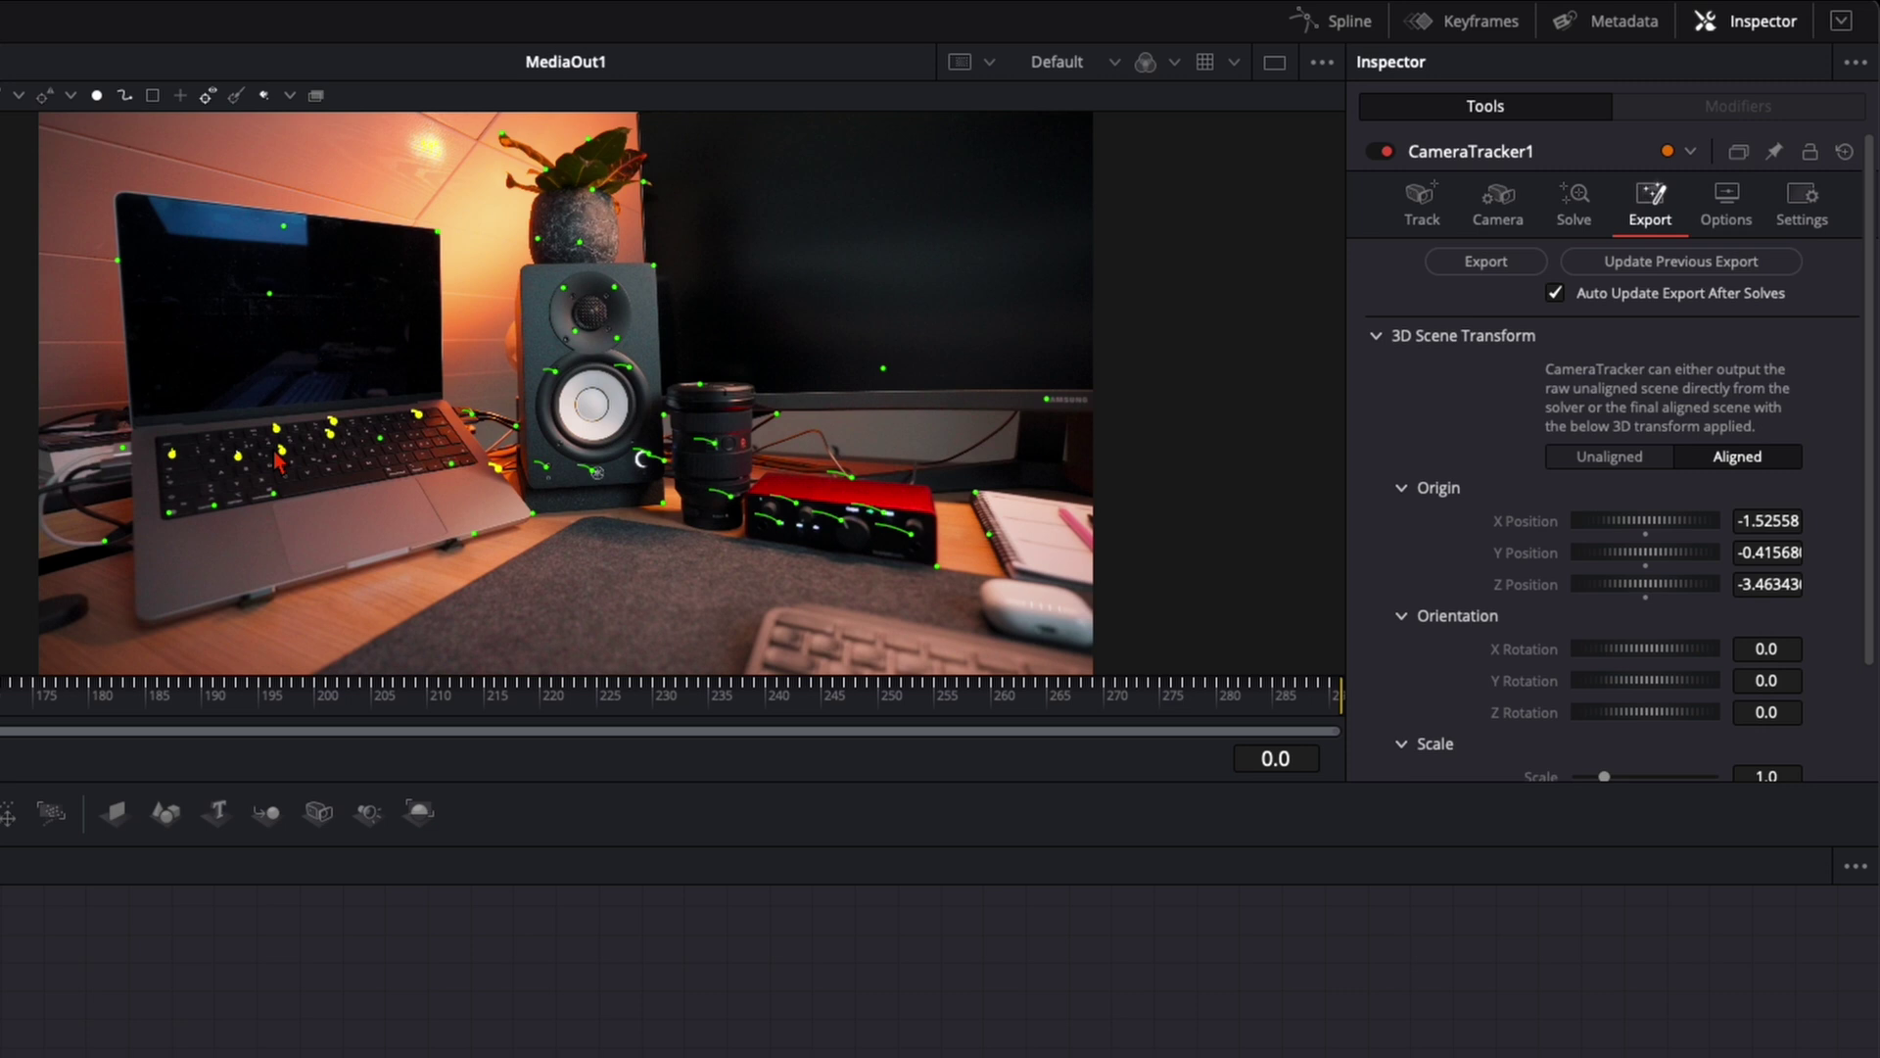
left_click(1486, 262)
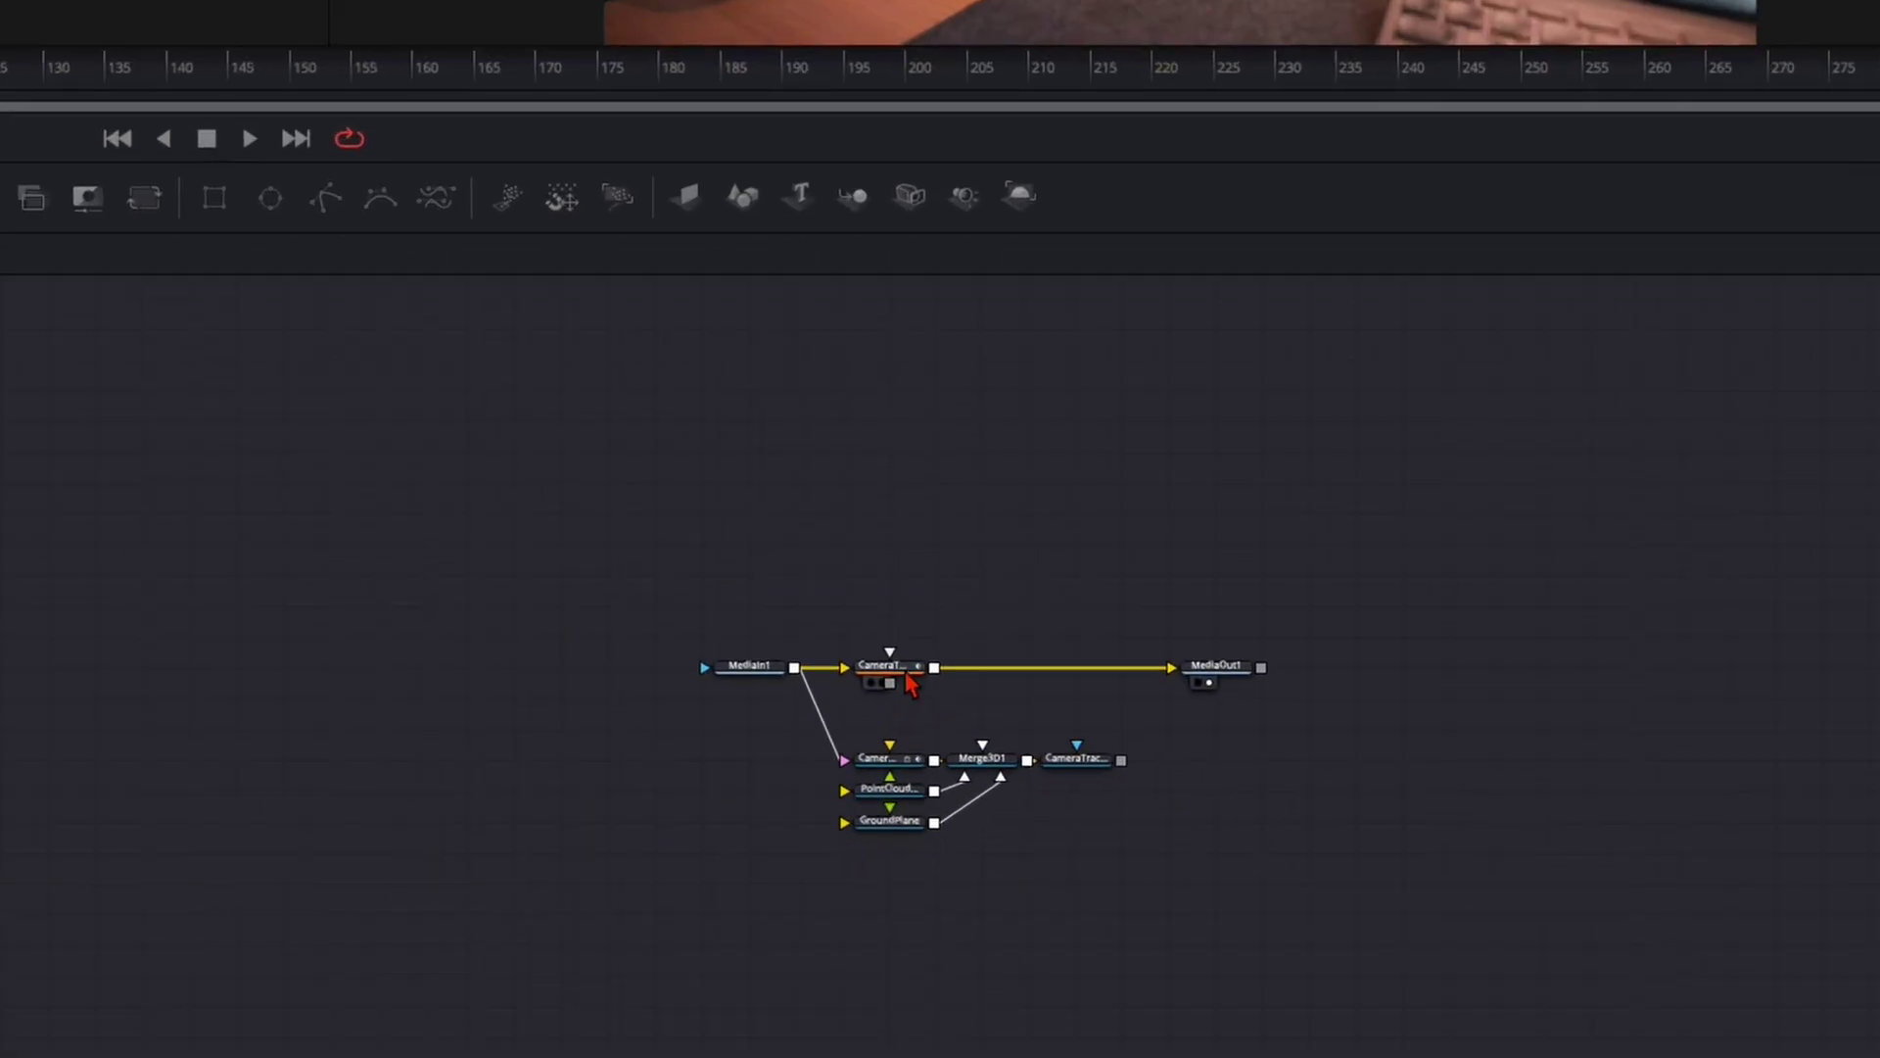
Detach the CameraTracker node from between MediaIn1 and MediaOut1, set it aside, and delete the GroundPlane node
left_click_drag(1133, 676, 476, 834)
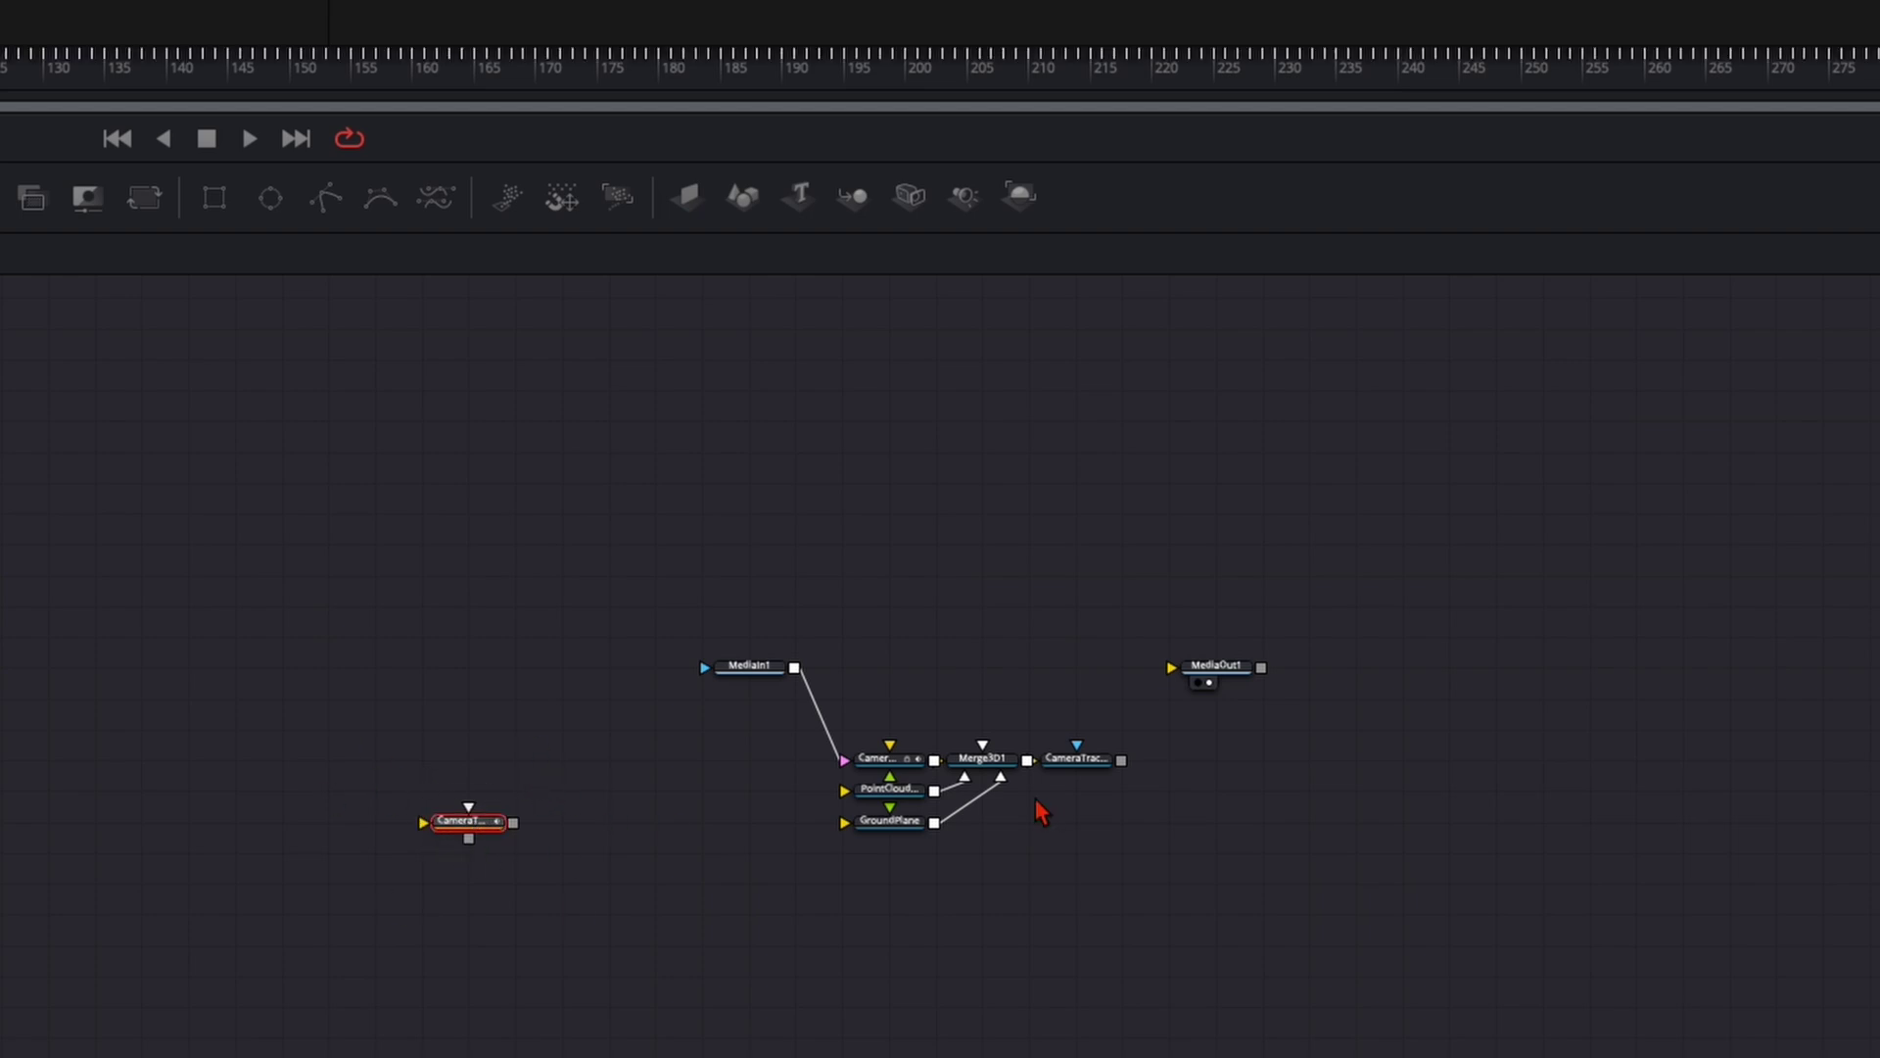
left_click(905, 828)
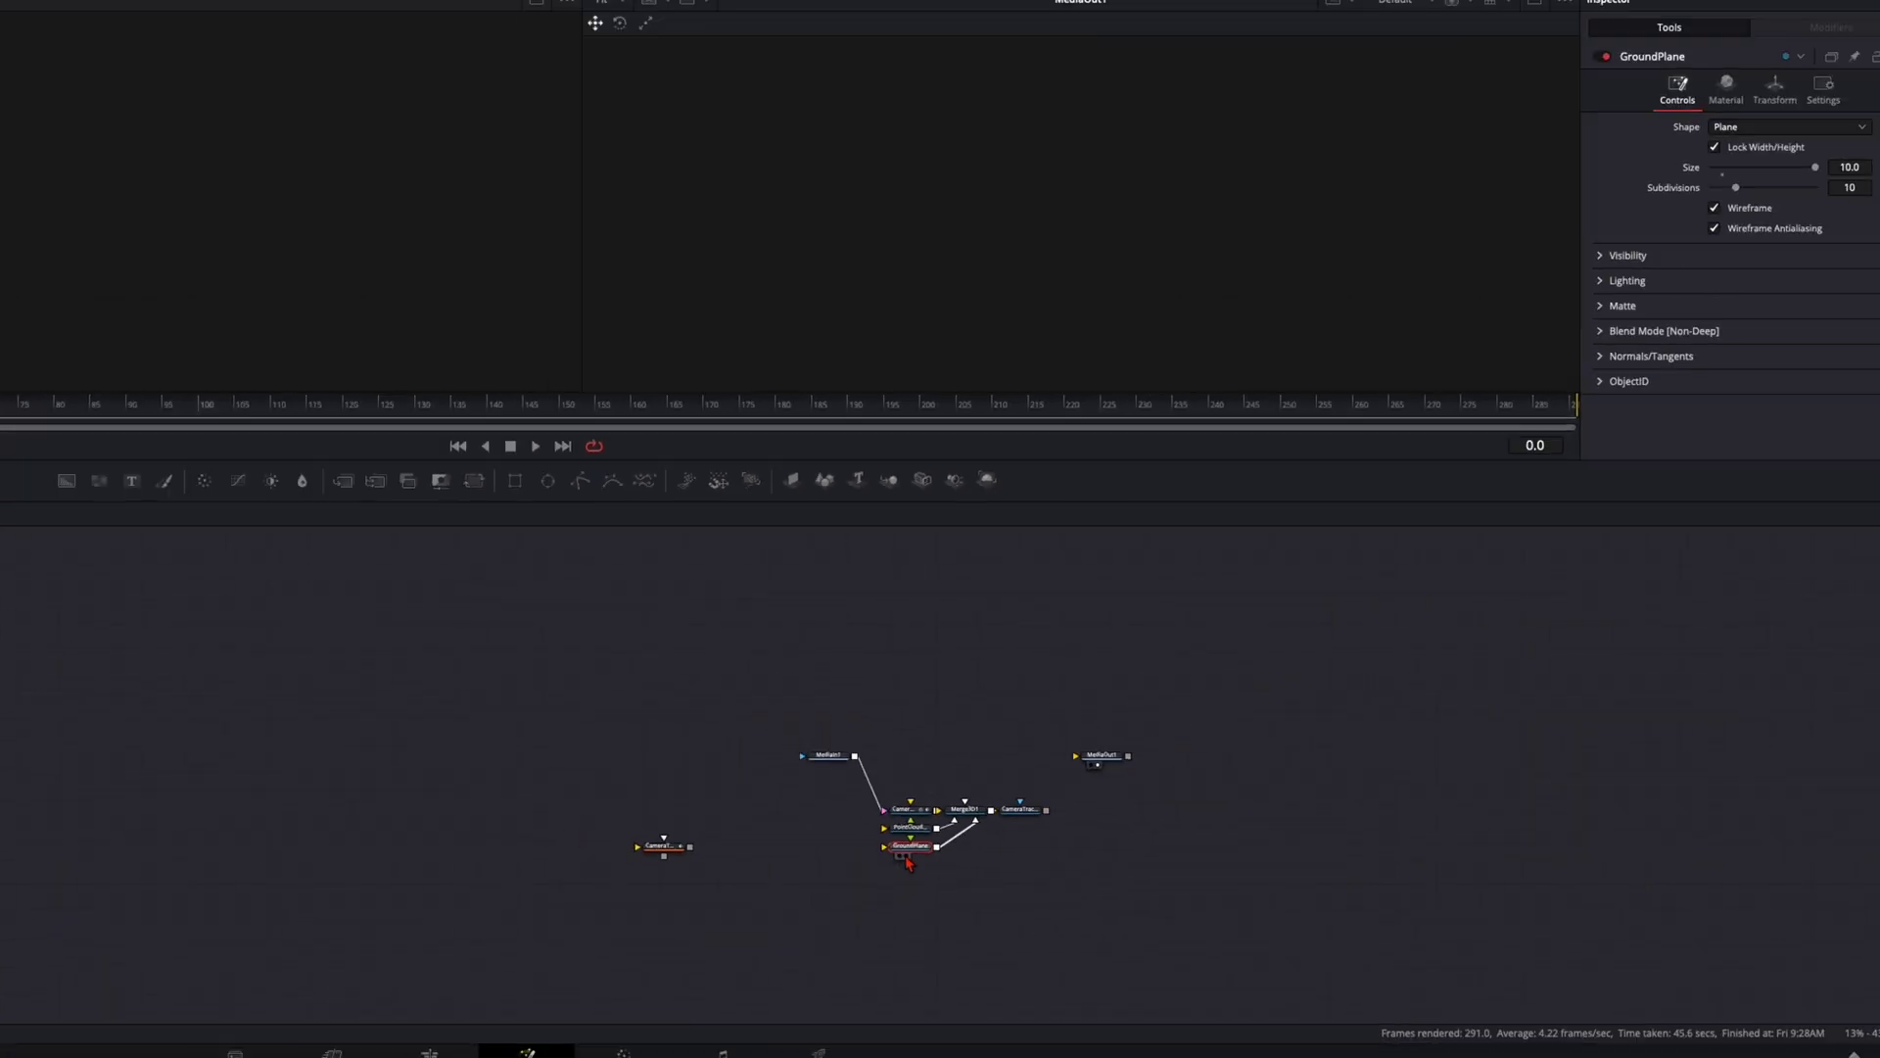
left_click(1133, 859)
Examine the point cloud around the desk scene in 3D, and delete the PointCloud3D1 node
mouse_move(578, 255)
left_mouse_down()
mouse_move(587, 143)
mouse_move(650, 193)
mouse_move(541, 252)
left_mouse_up()
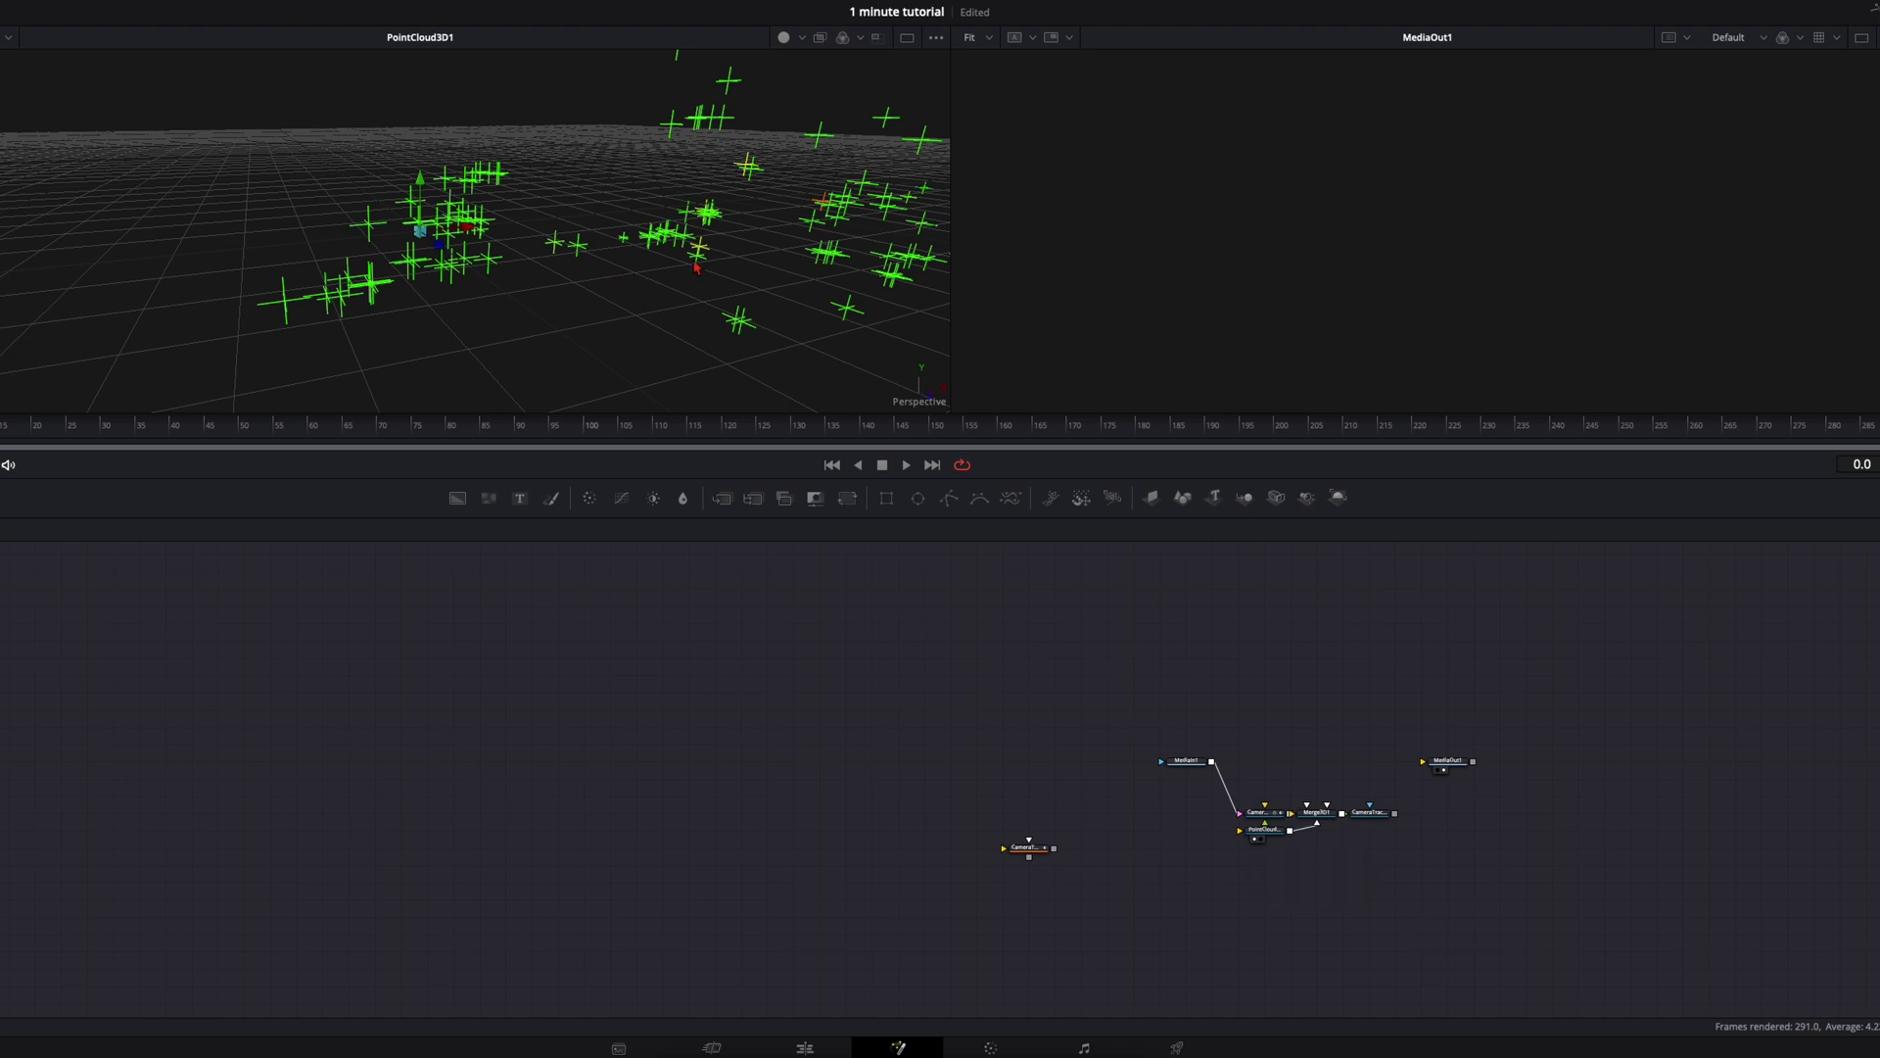
scroll(673, 313, "up", 3)
left_click_drag(673, 312, 957, 530)
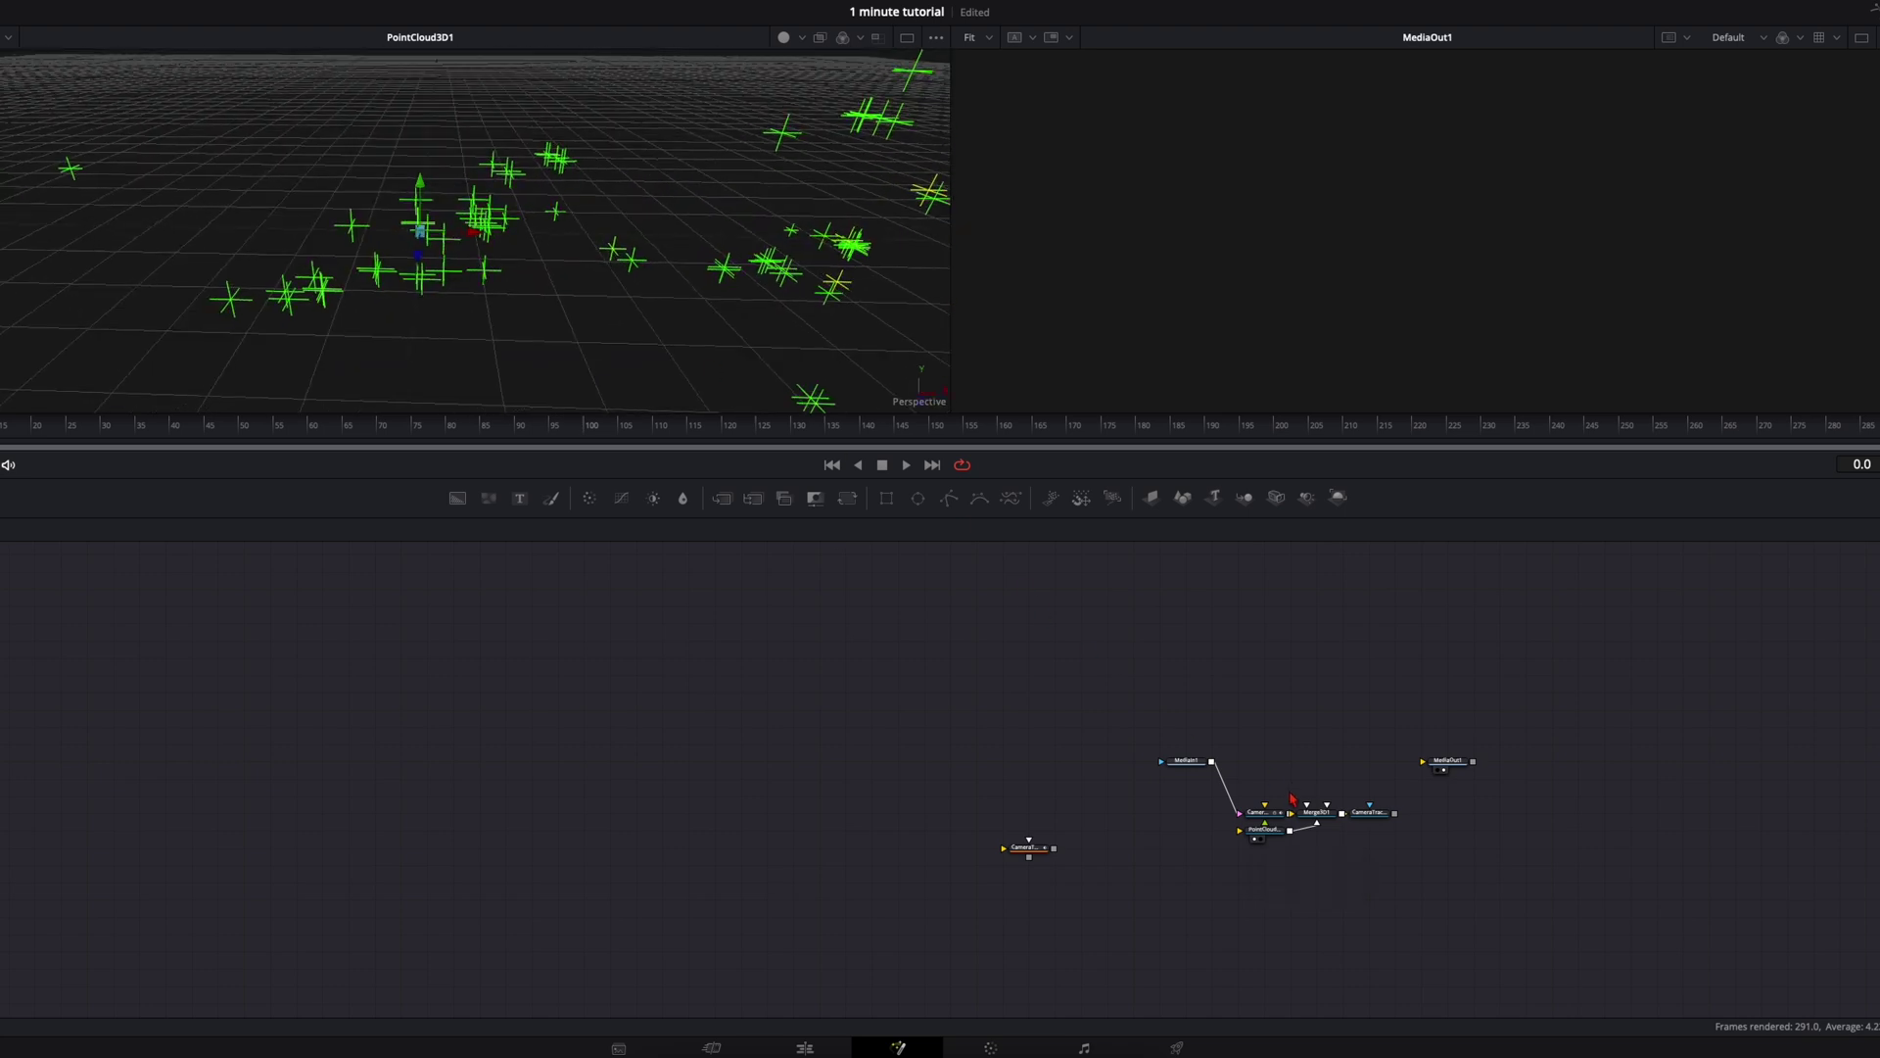
key("Delete")
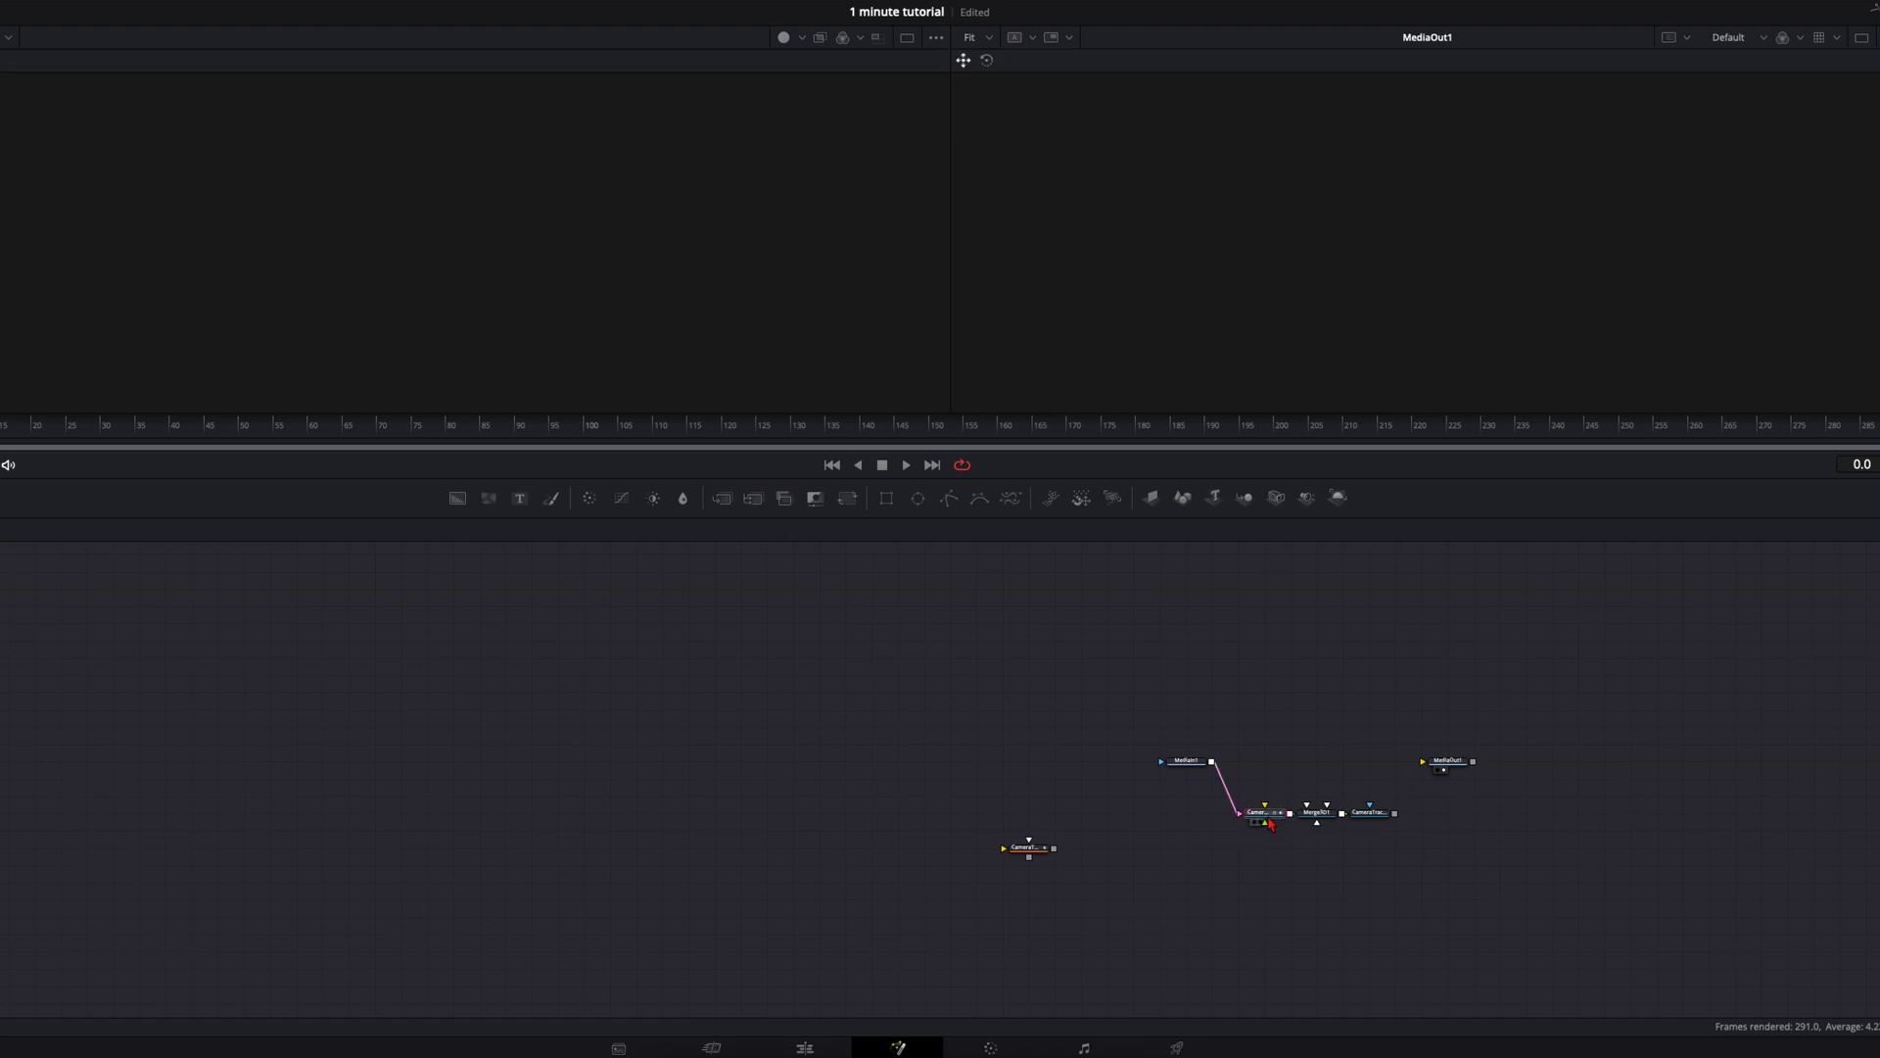
Line up the remaining nodes in one row and connect the chain from MediaIn1 through the camera, Merge3D1 and camera tracker renderer to MediaOut1
left_click(1366, 820)
left_click(1298, 817, "ctrl")
left_click_drag(1366, 820, 1365, 774)
left_click_drag(1196, 767, 1115, 766)
left_click_drag(1244, 761, 1192, 761)
left_click_drag(1430, 770, 1508, 771)
left_click_drag(1383, 765, 1501, 761)
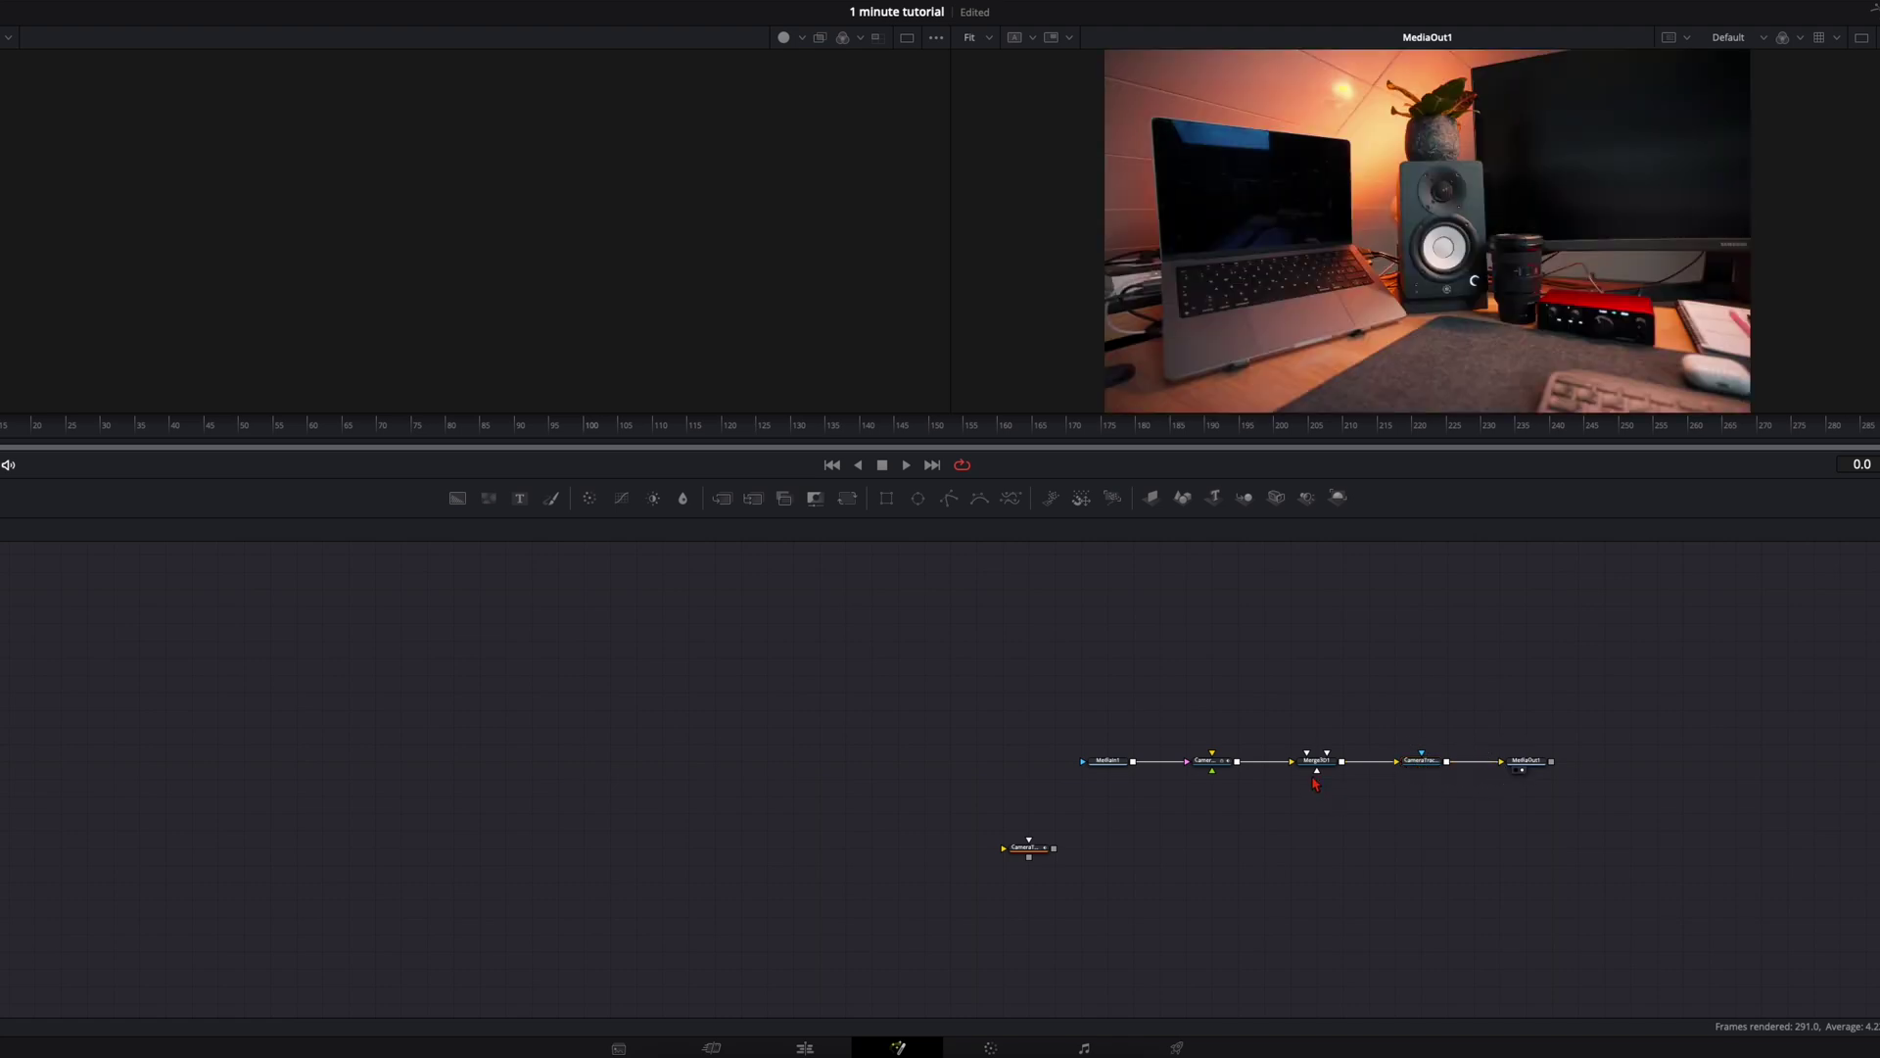
Display Merge3D1 in the first viewer and orbit its perspective view to see the footage plane and camera path
left_click(1312, 763)
key("1")
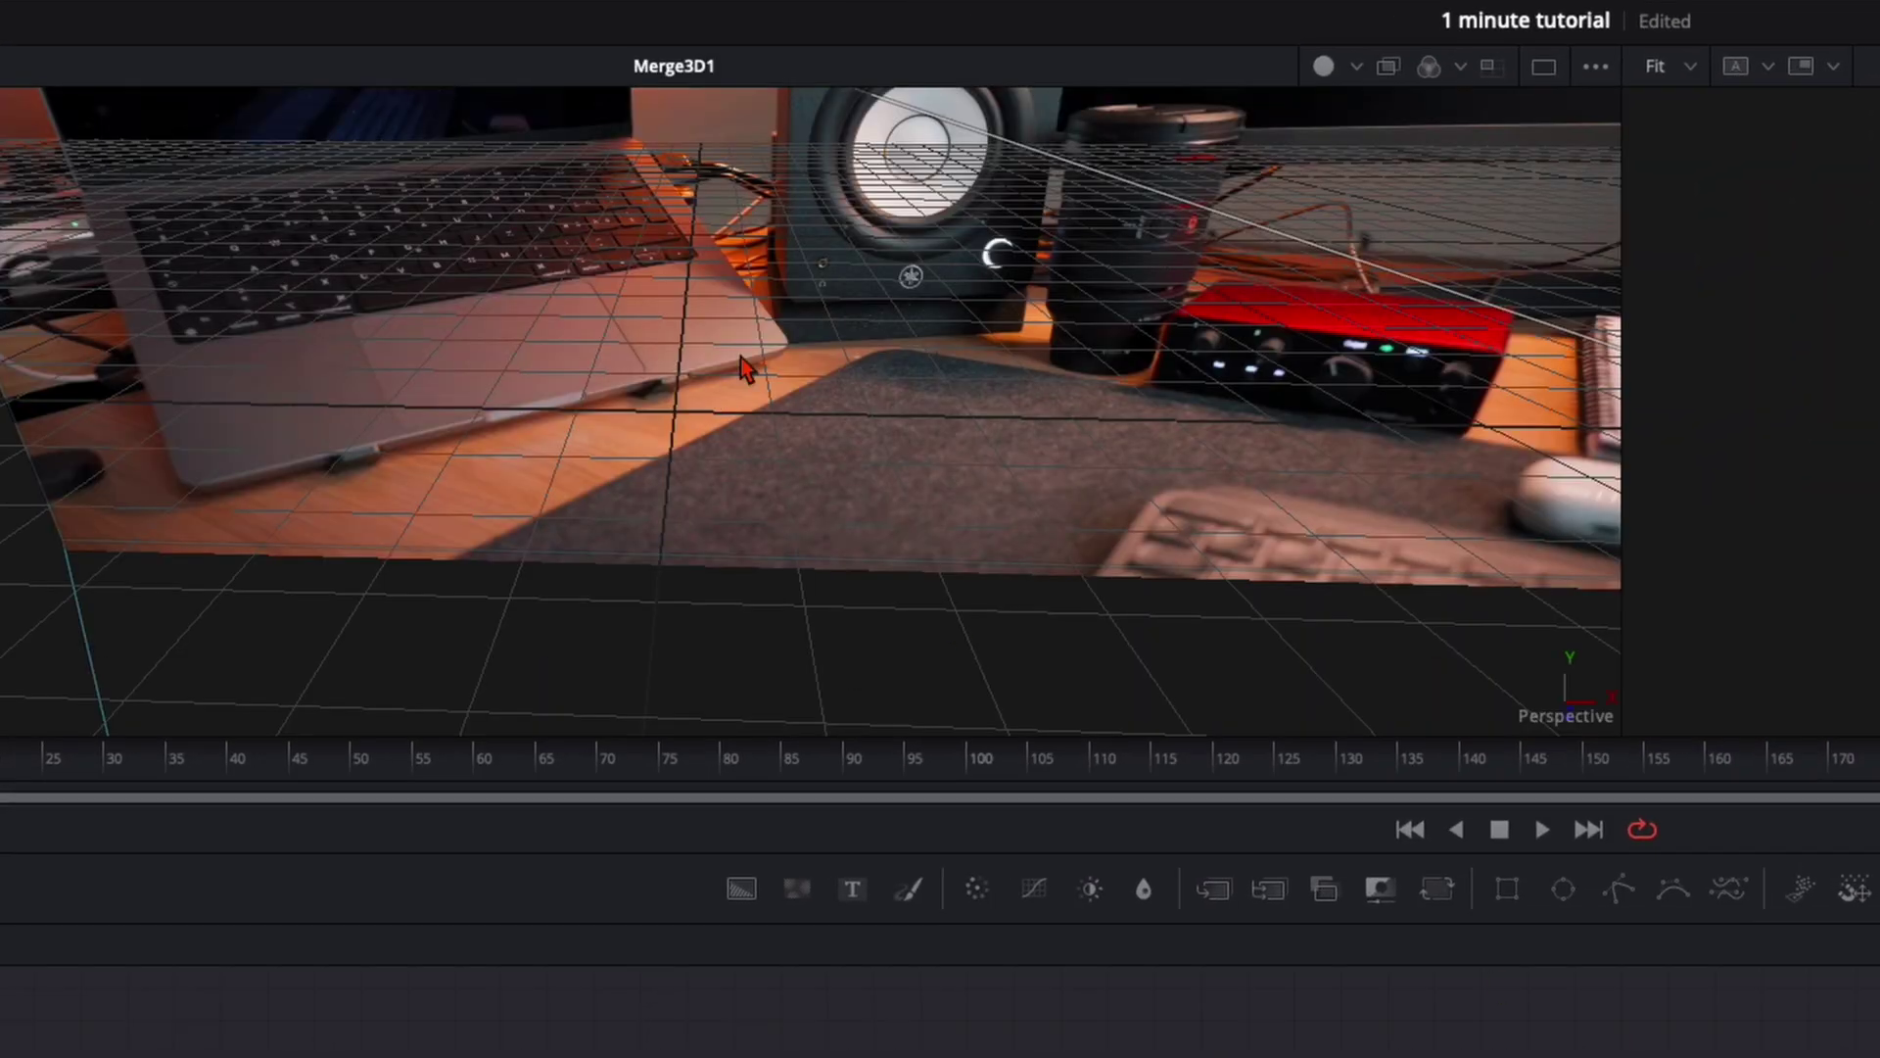
left_click_drag(742, 363, 1113, 600)
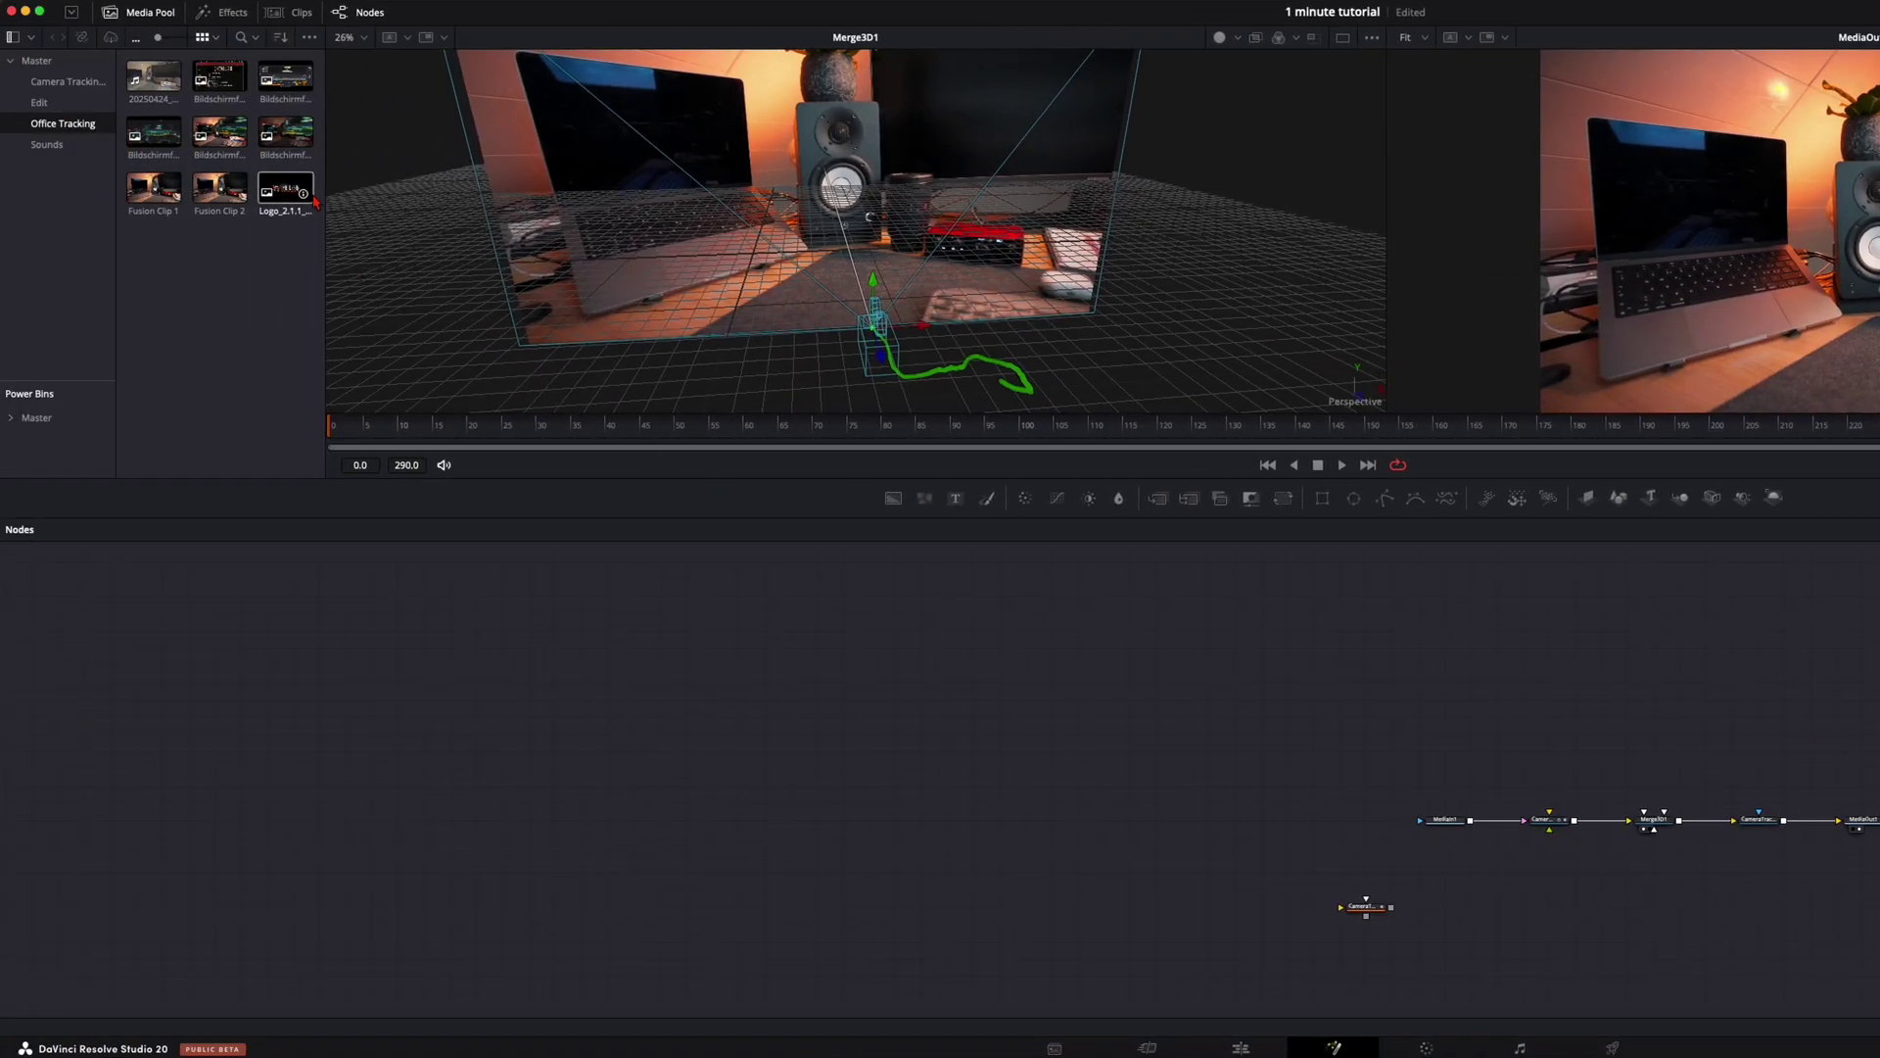
Add the 17.49.08 screenshot PNG to the composition, feed it into a new Image Plane 3D, and connect that plane to Merge3D1
left_click_drag(214, 78, 1579, 615)
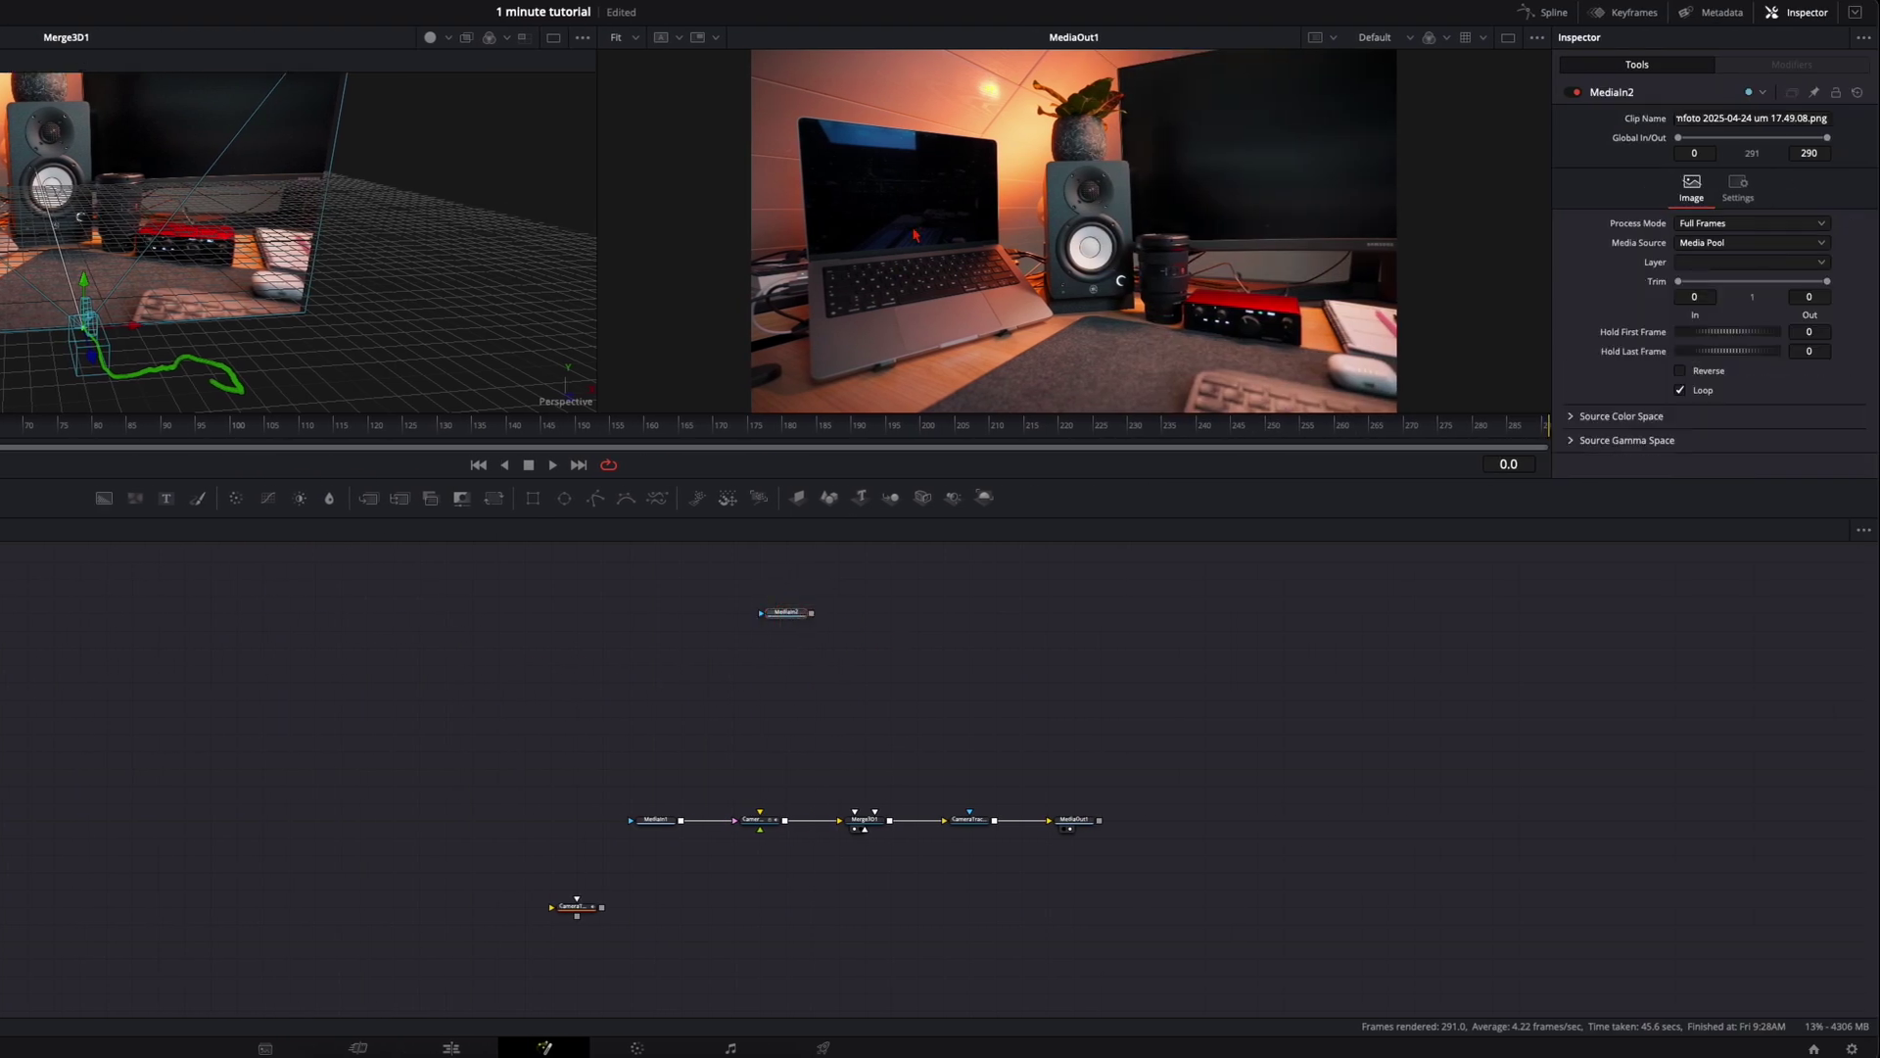
left_click_drag(814, 622, 793, 678)
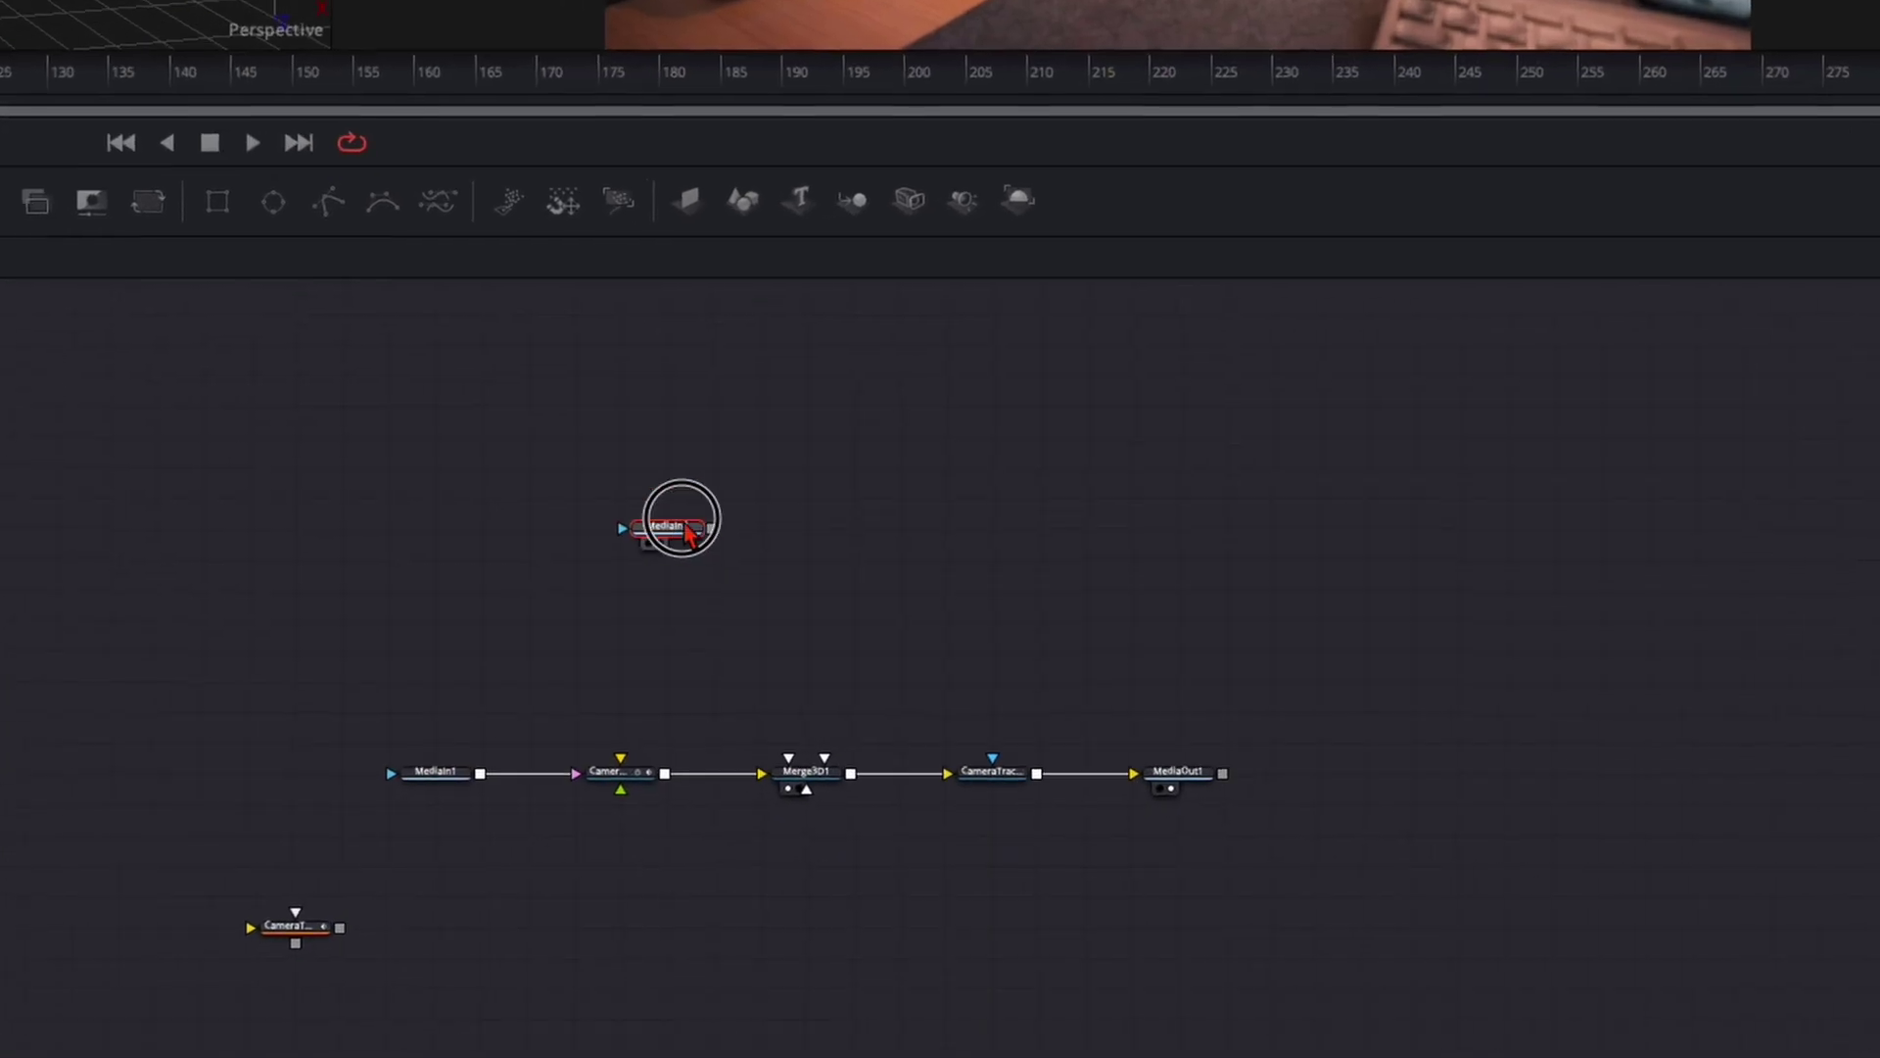
left_click_drag(718, 541, 803, 783)
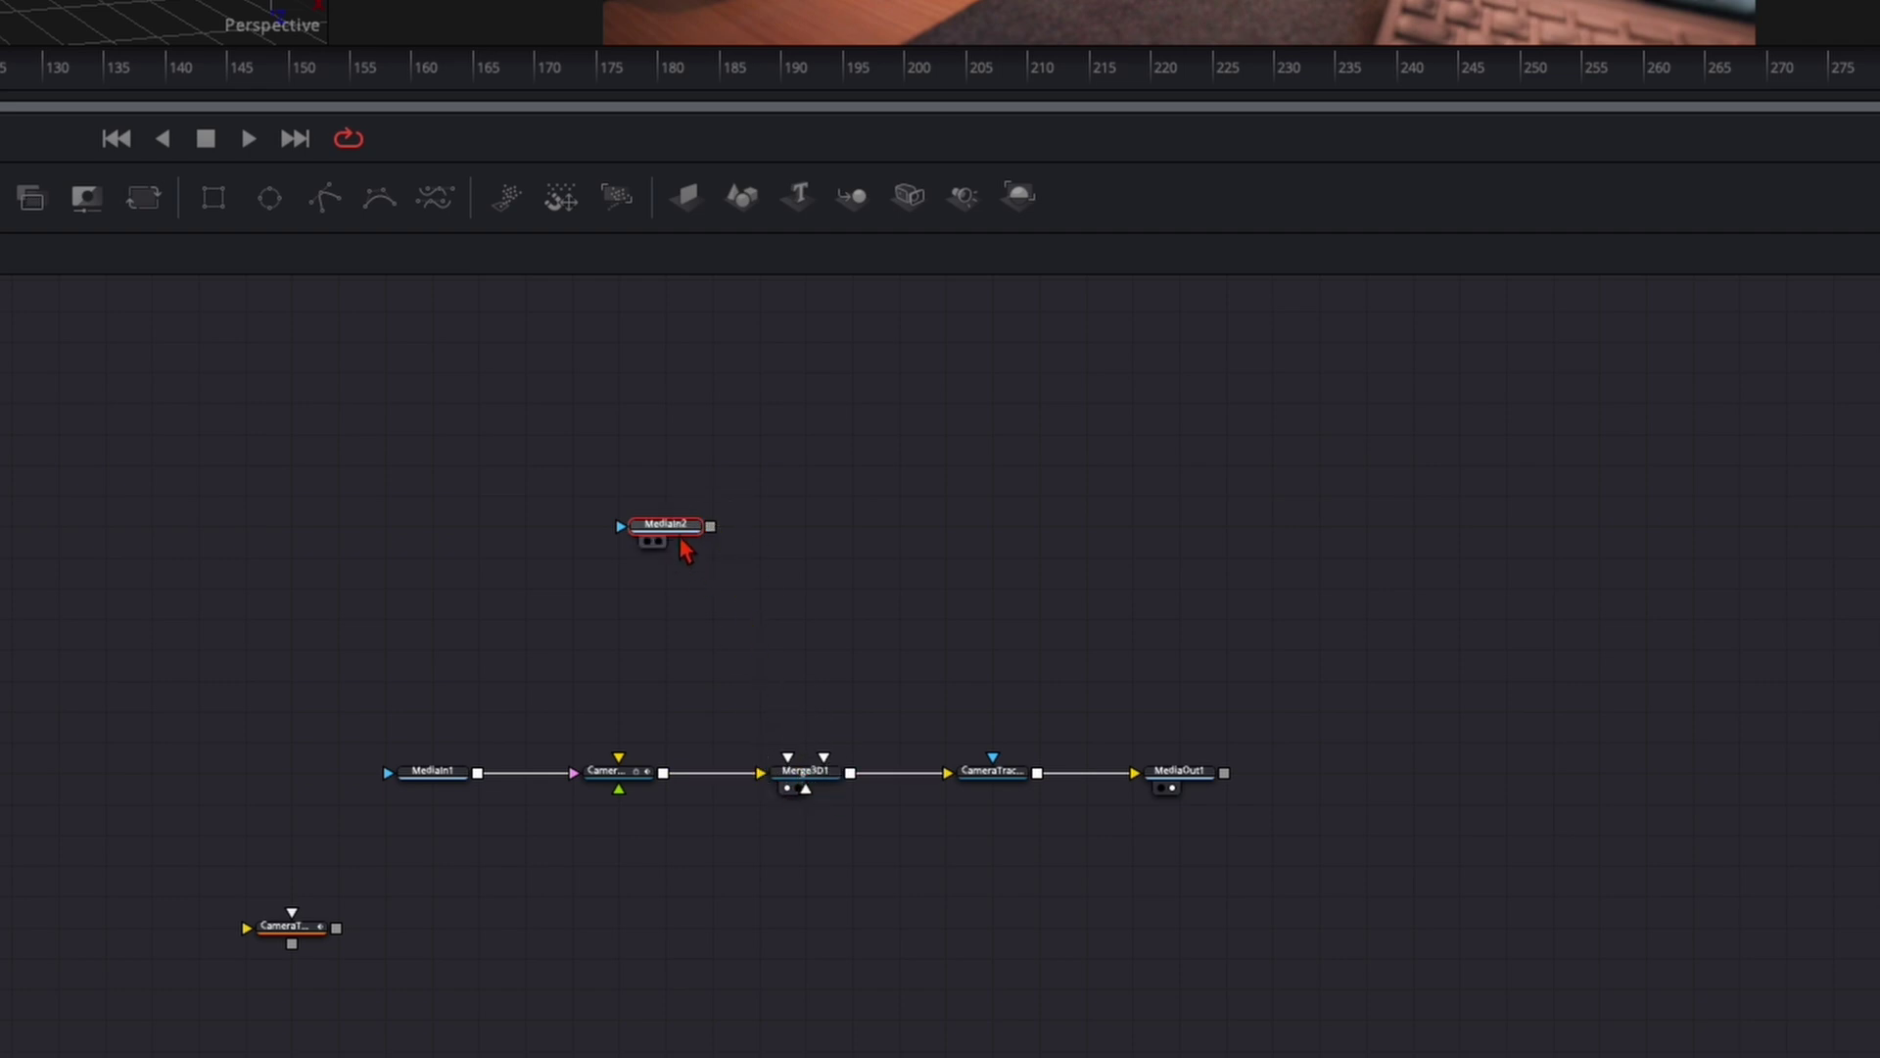
left_click(690, 199)
left_click_drag(763, 533, 735, 468)
left_click_drag(734, 597, 801, 776)
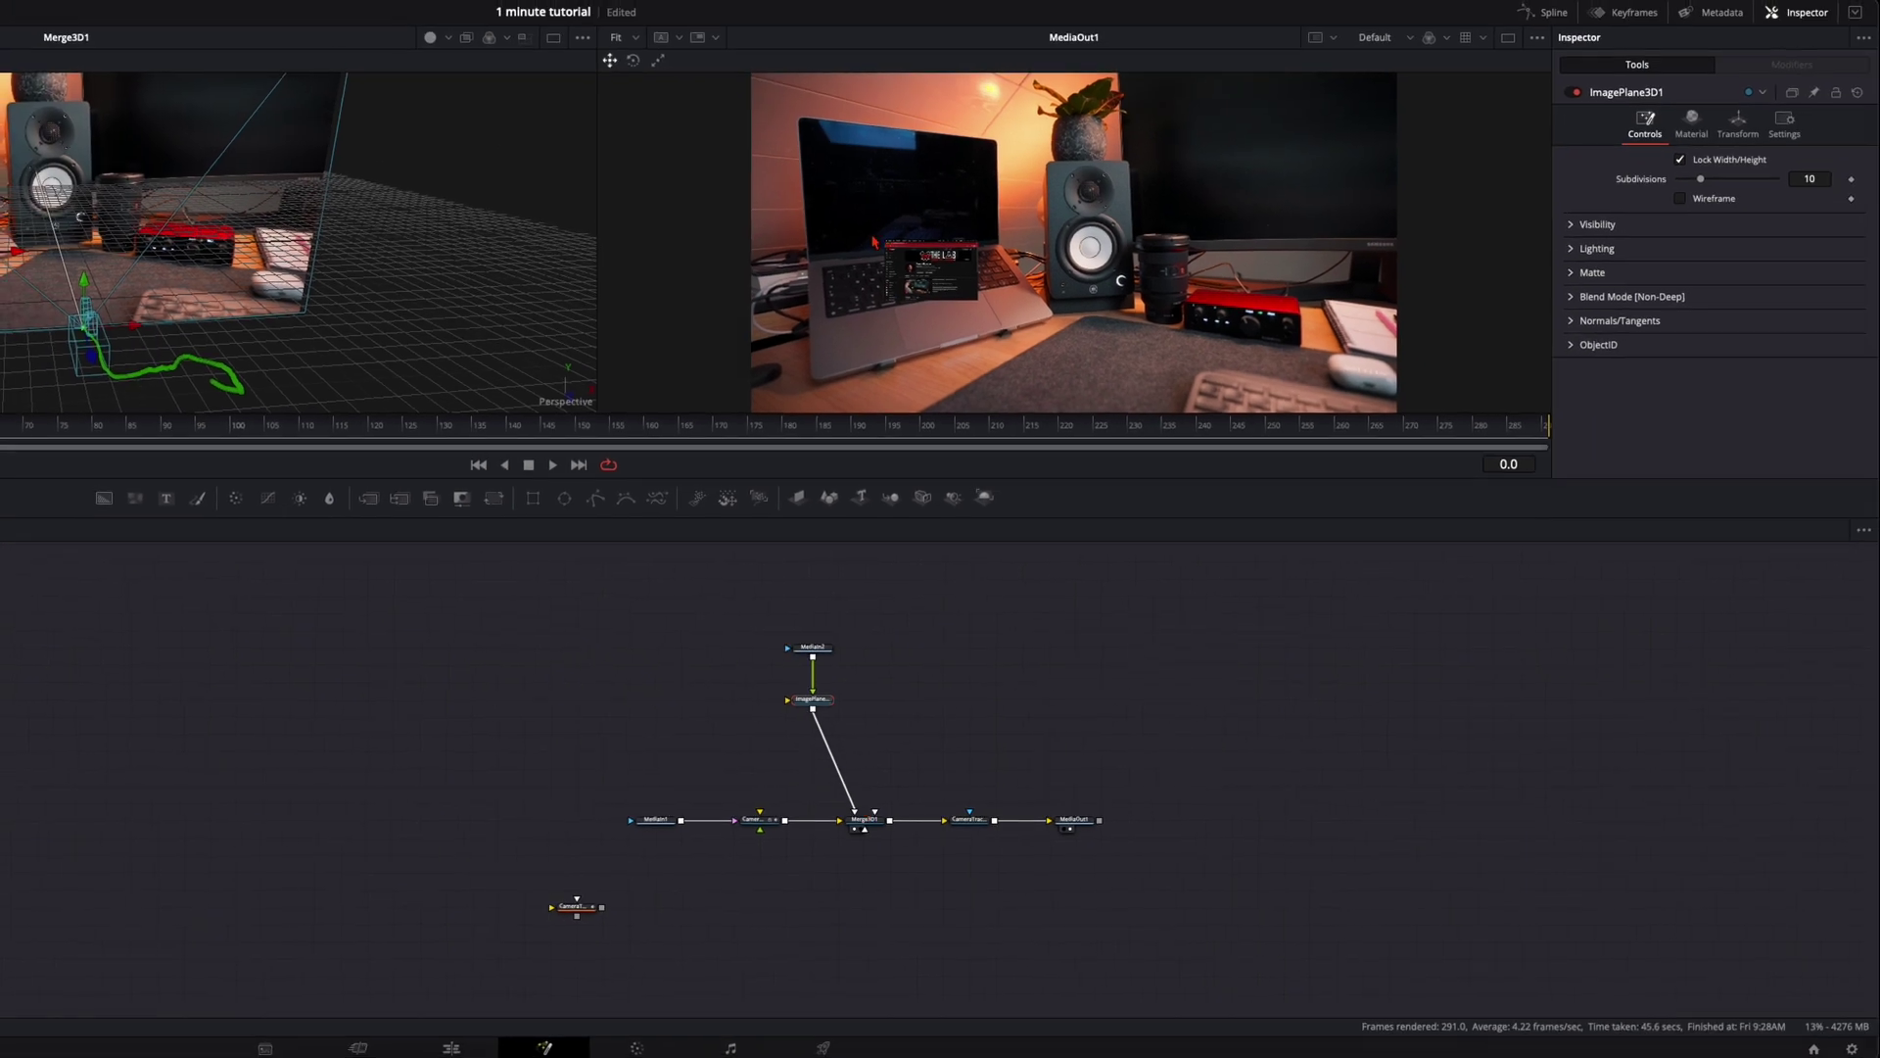
Fit the first image plane to the laptop screen with translation 0.59, 0.781, 1.5, rotation 1.8, 33.7, 3.6 and scale 1.615
left_click_drag(231, 428, 0, 430)
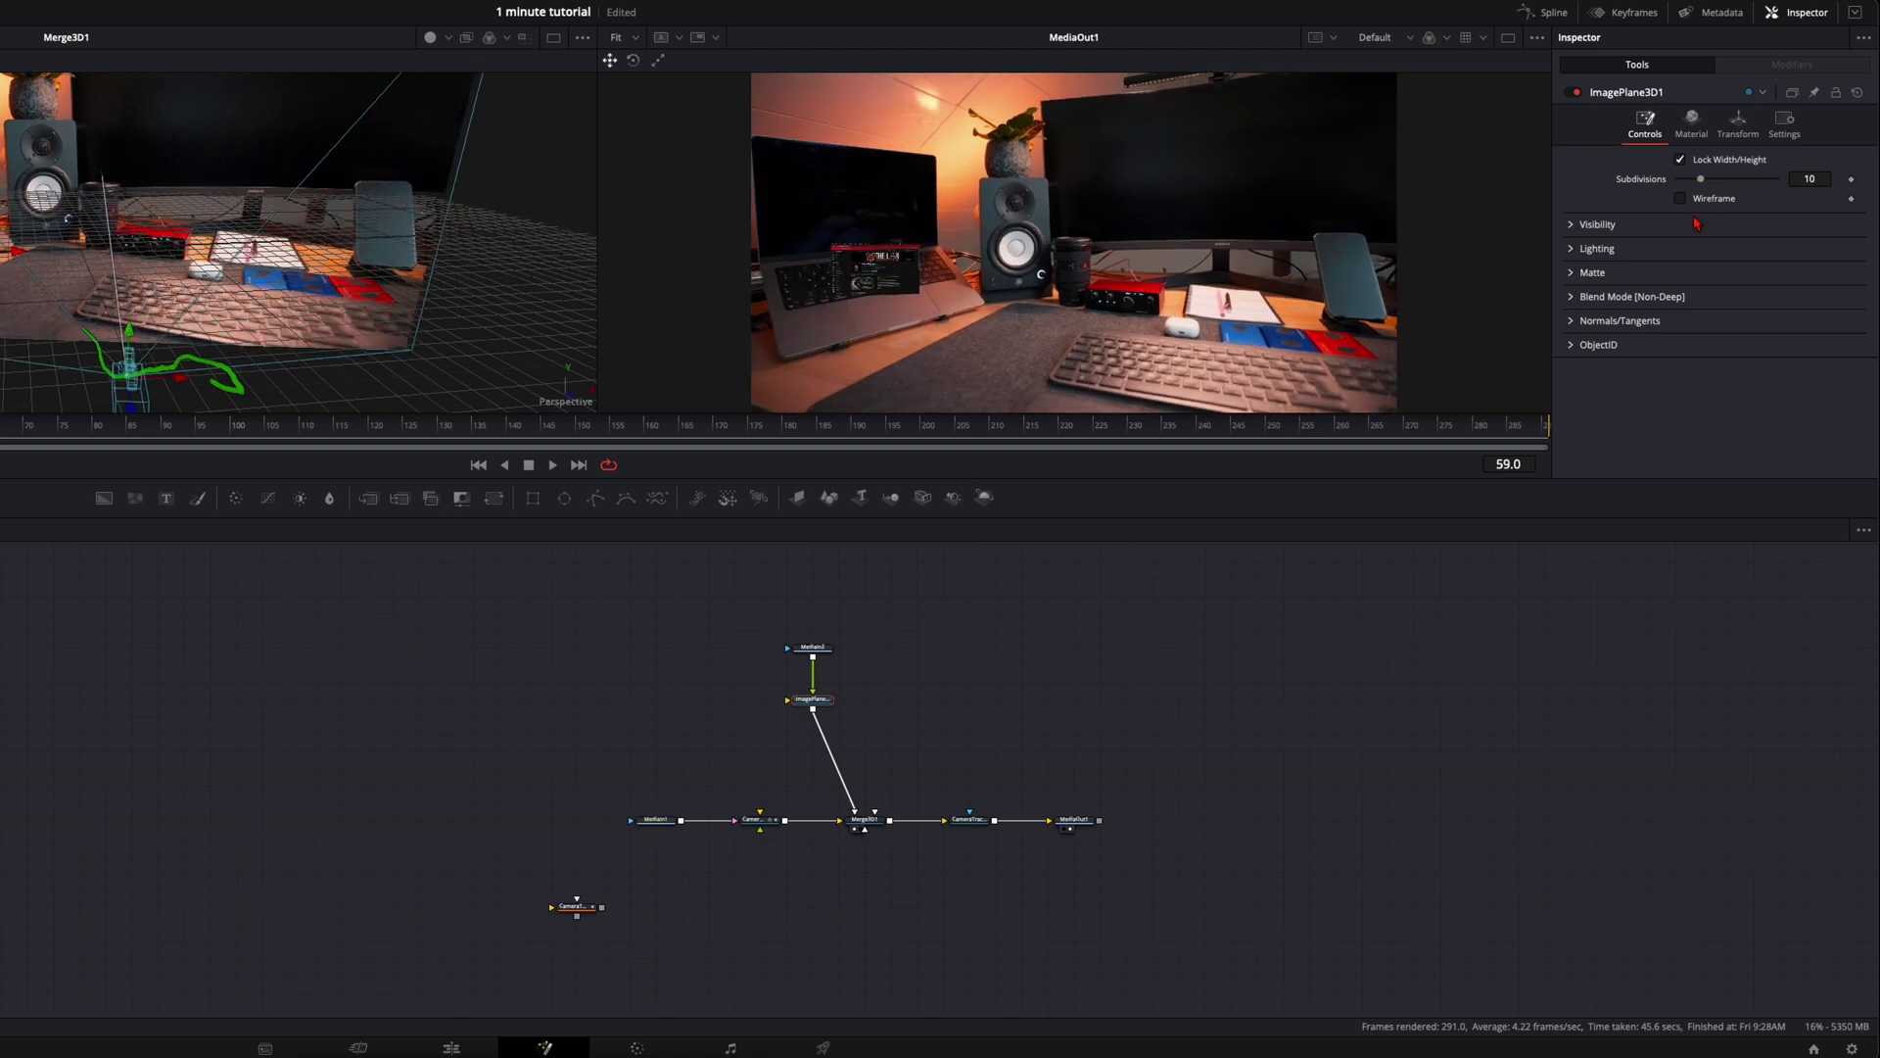
left_click(1738, 127)
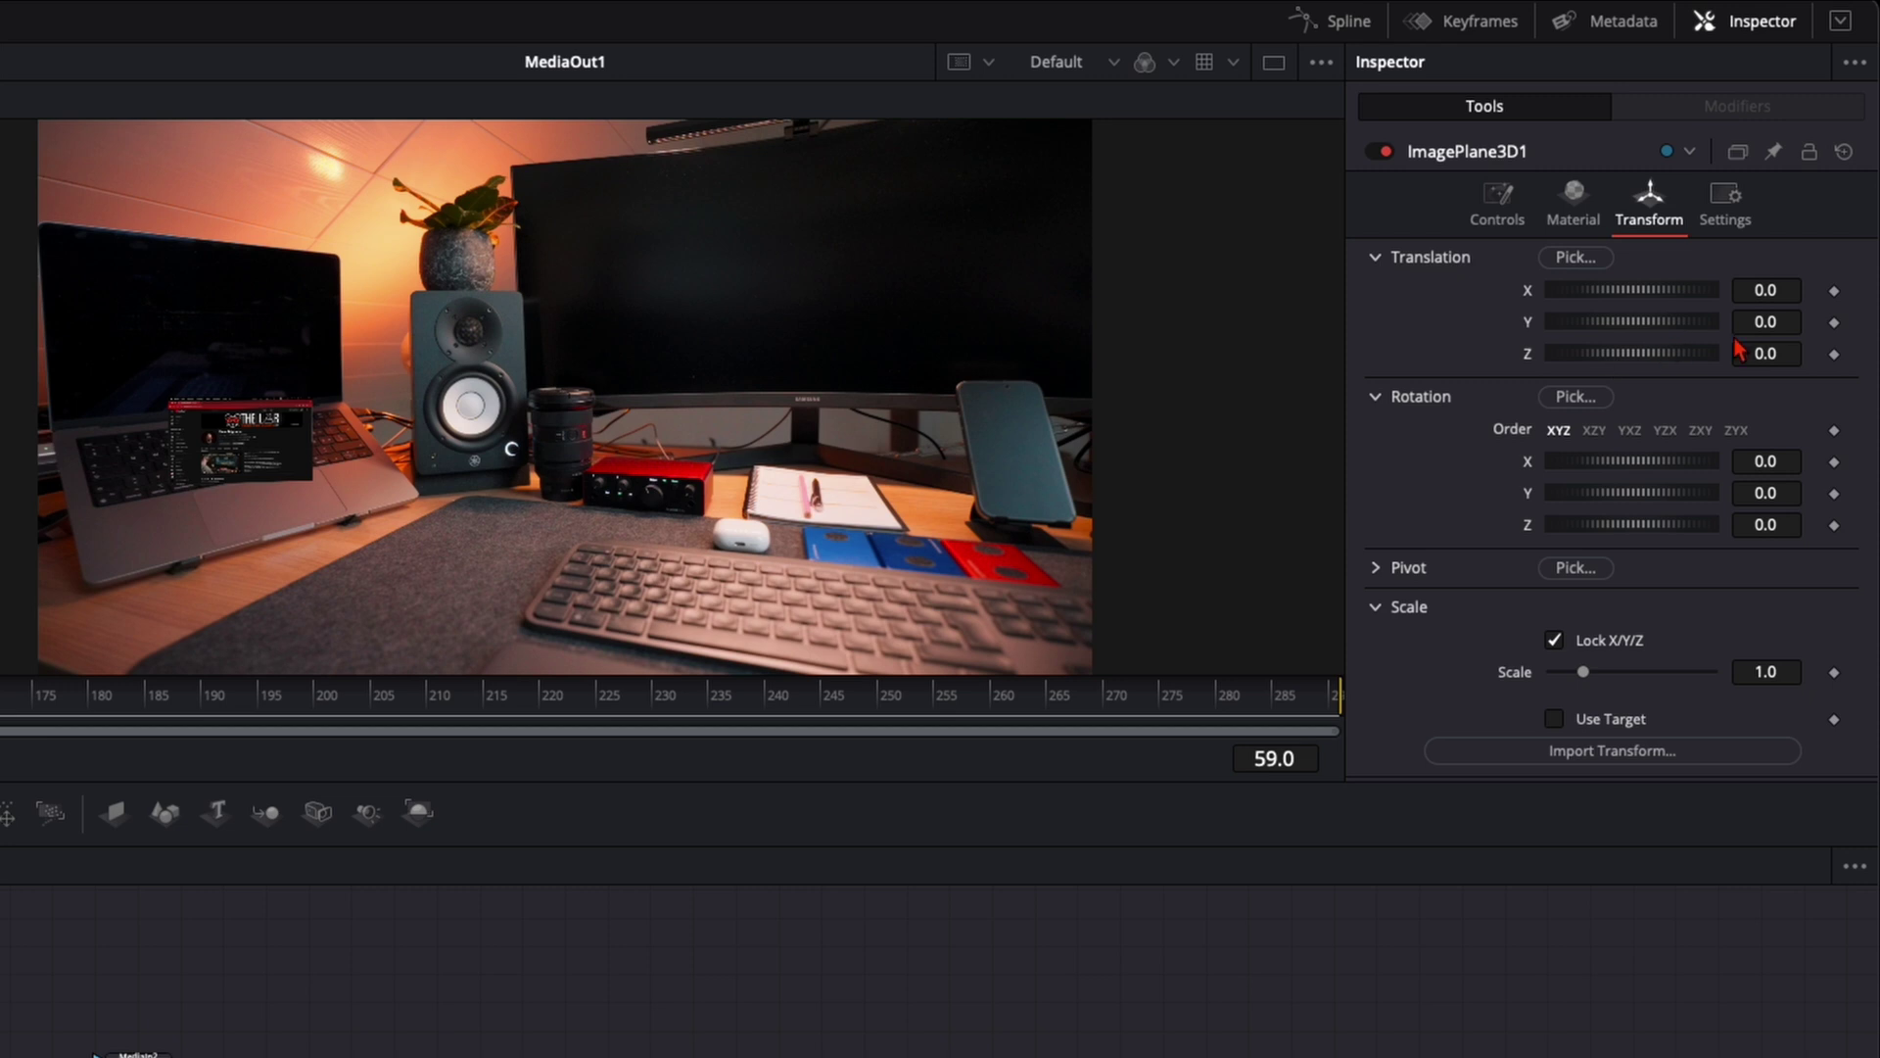
mouse_move(1765, 353)
left_mouse_down()
mouse_move(1872, 355)
mouse_move(1758, 370)
left_mouse_up()
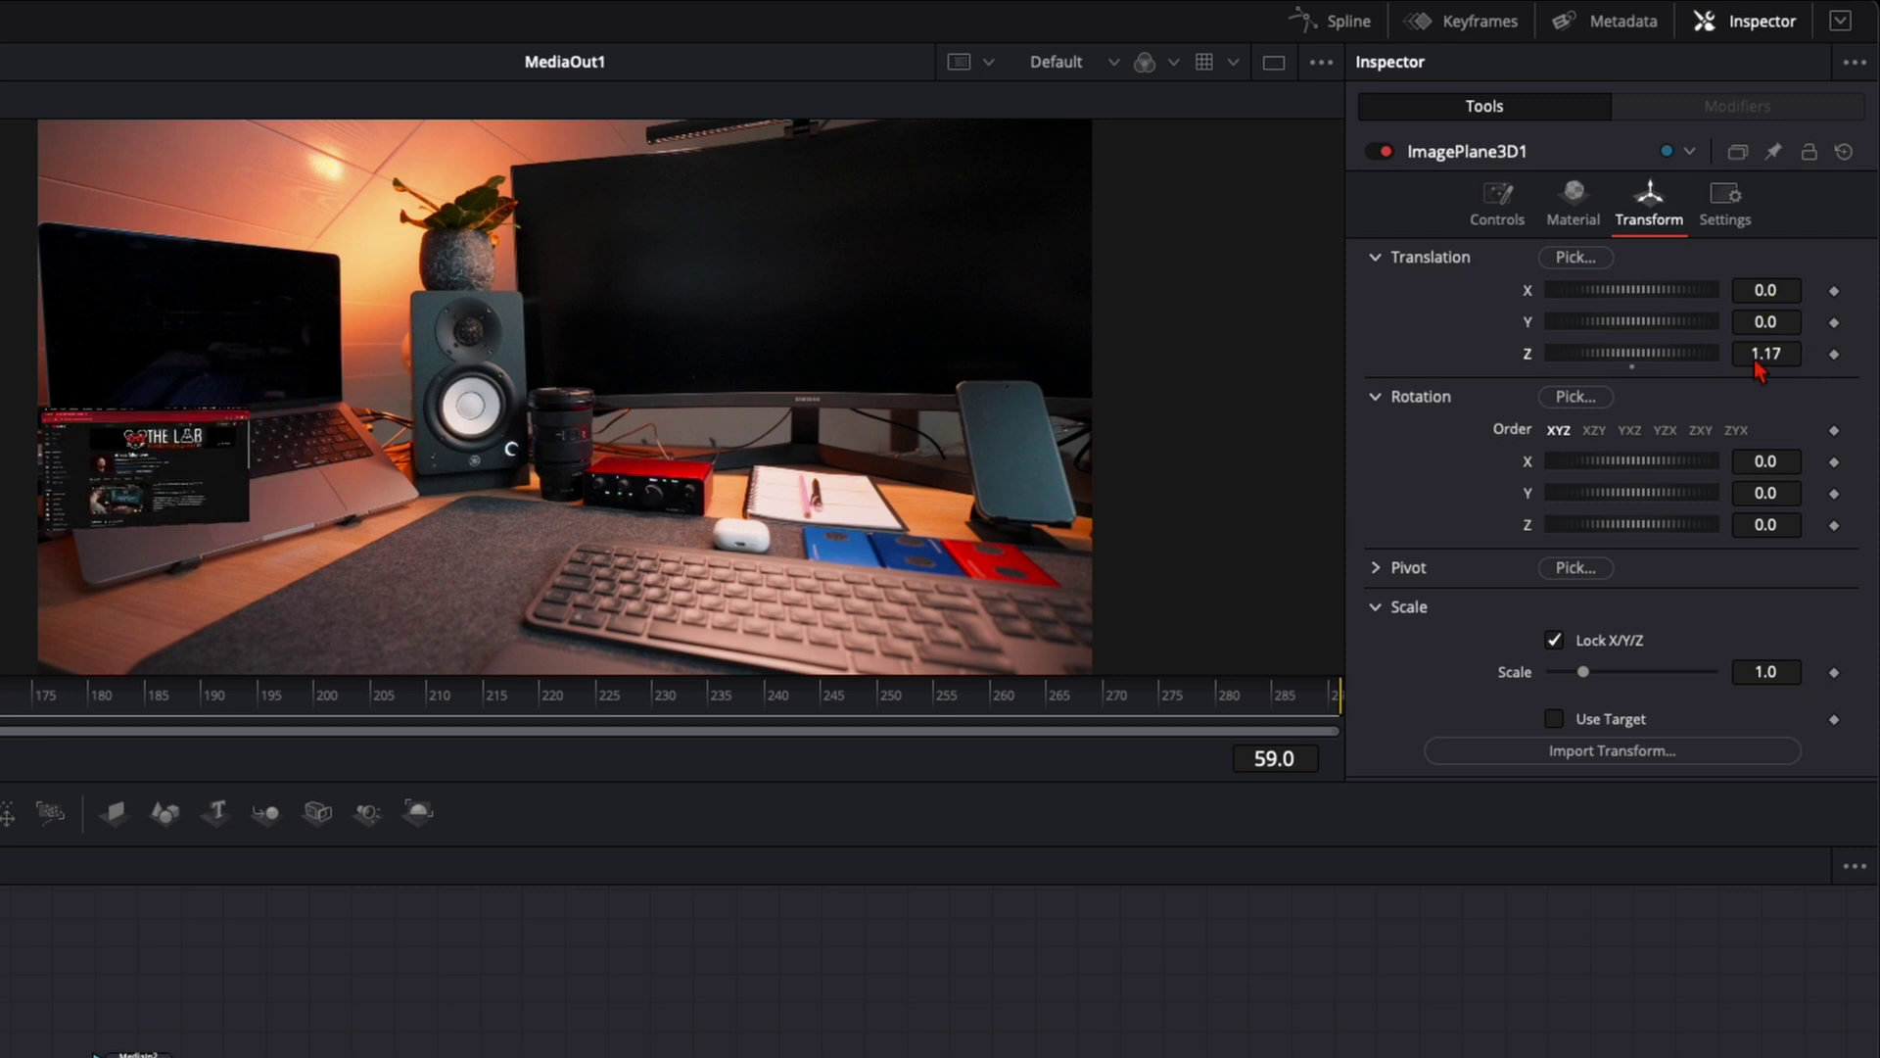
mouse_move(1763, 288)
left_mouse_down()
mouse_move(1811, 289)
mouse_move(1733, 293)
left_mouse_up()
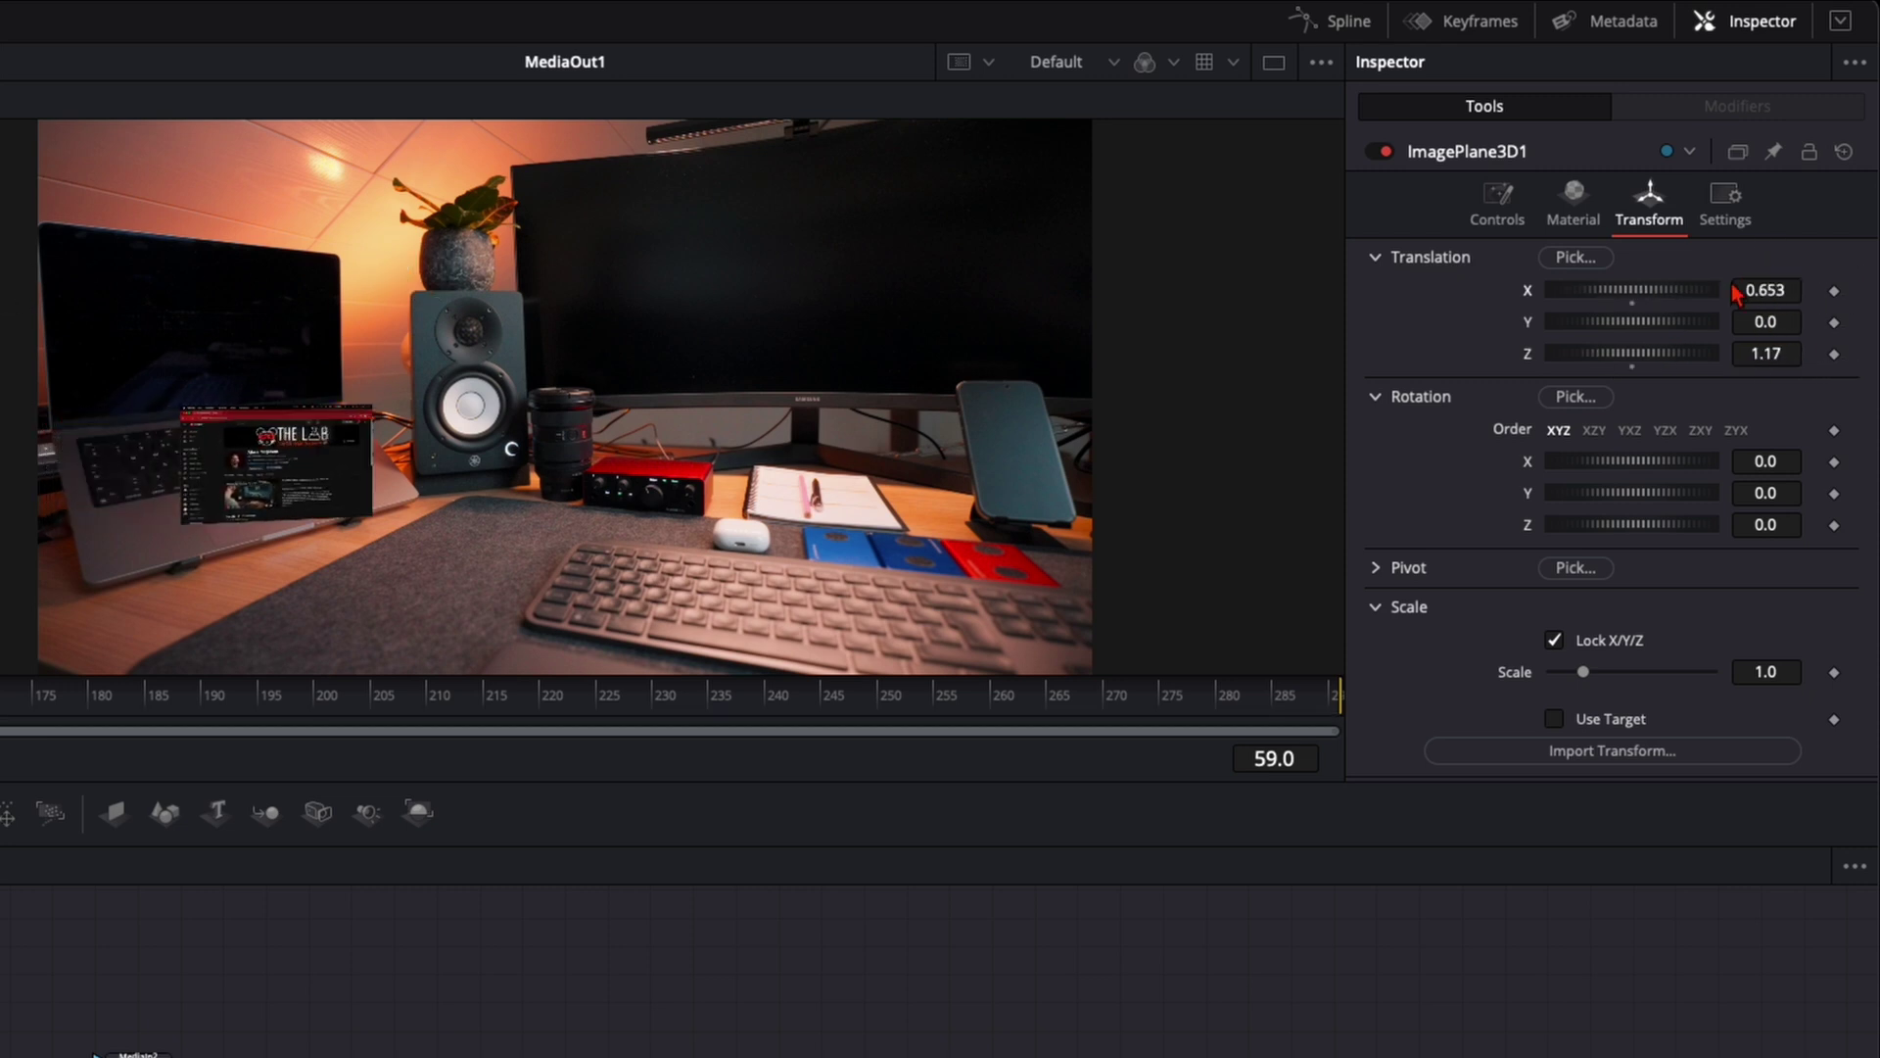
left_click_drag(1767, 493, 1821, 492)
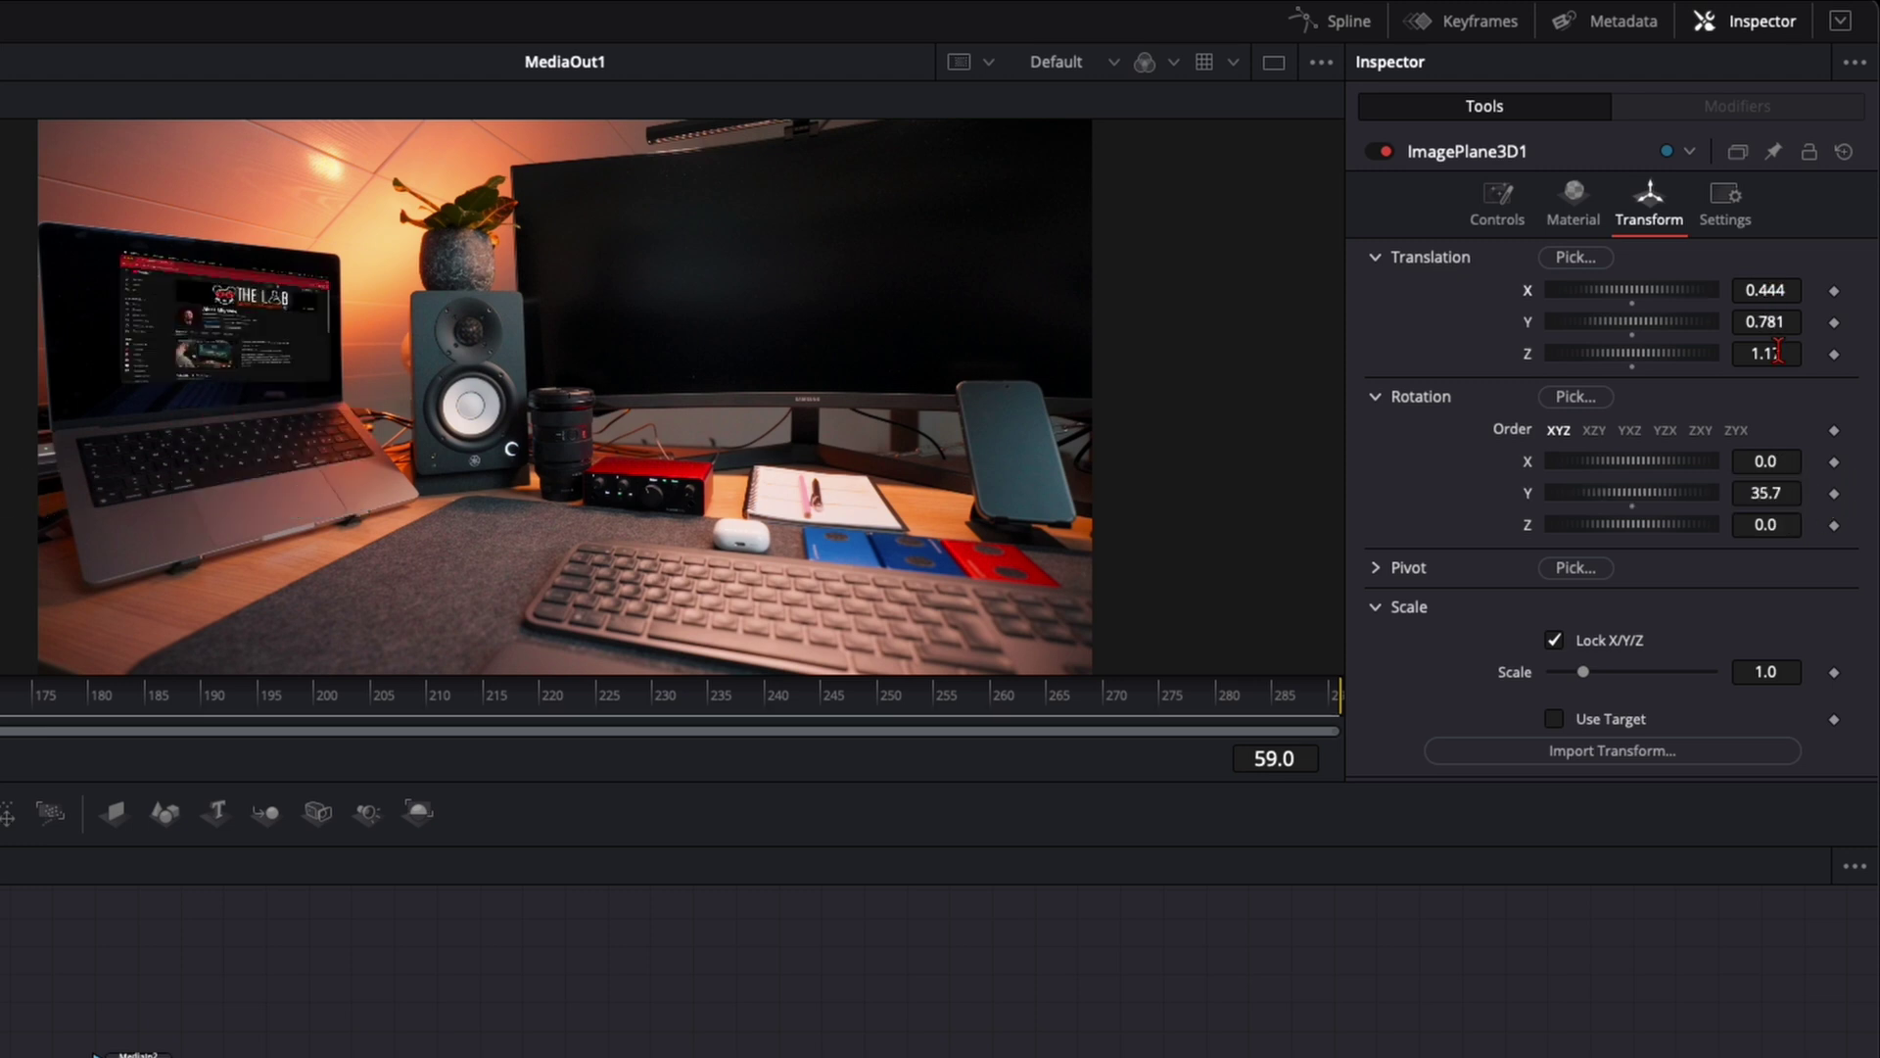
left_click_drag(1778, 352, 1775, 353)
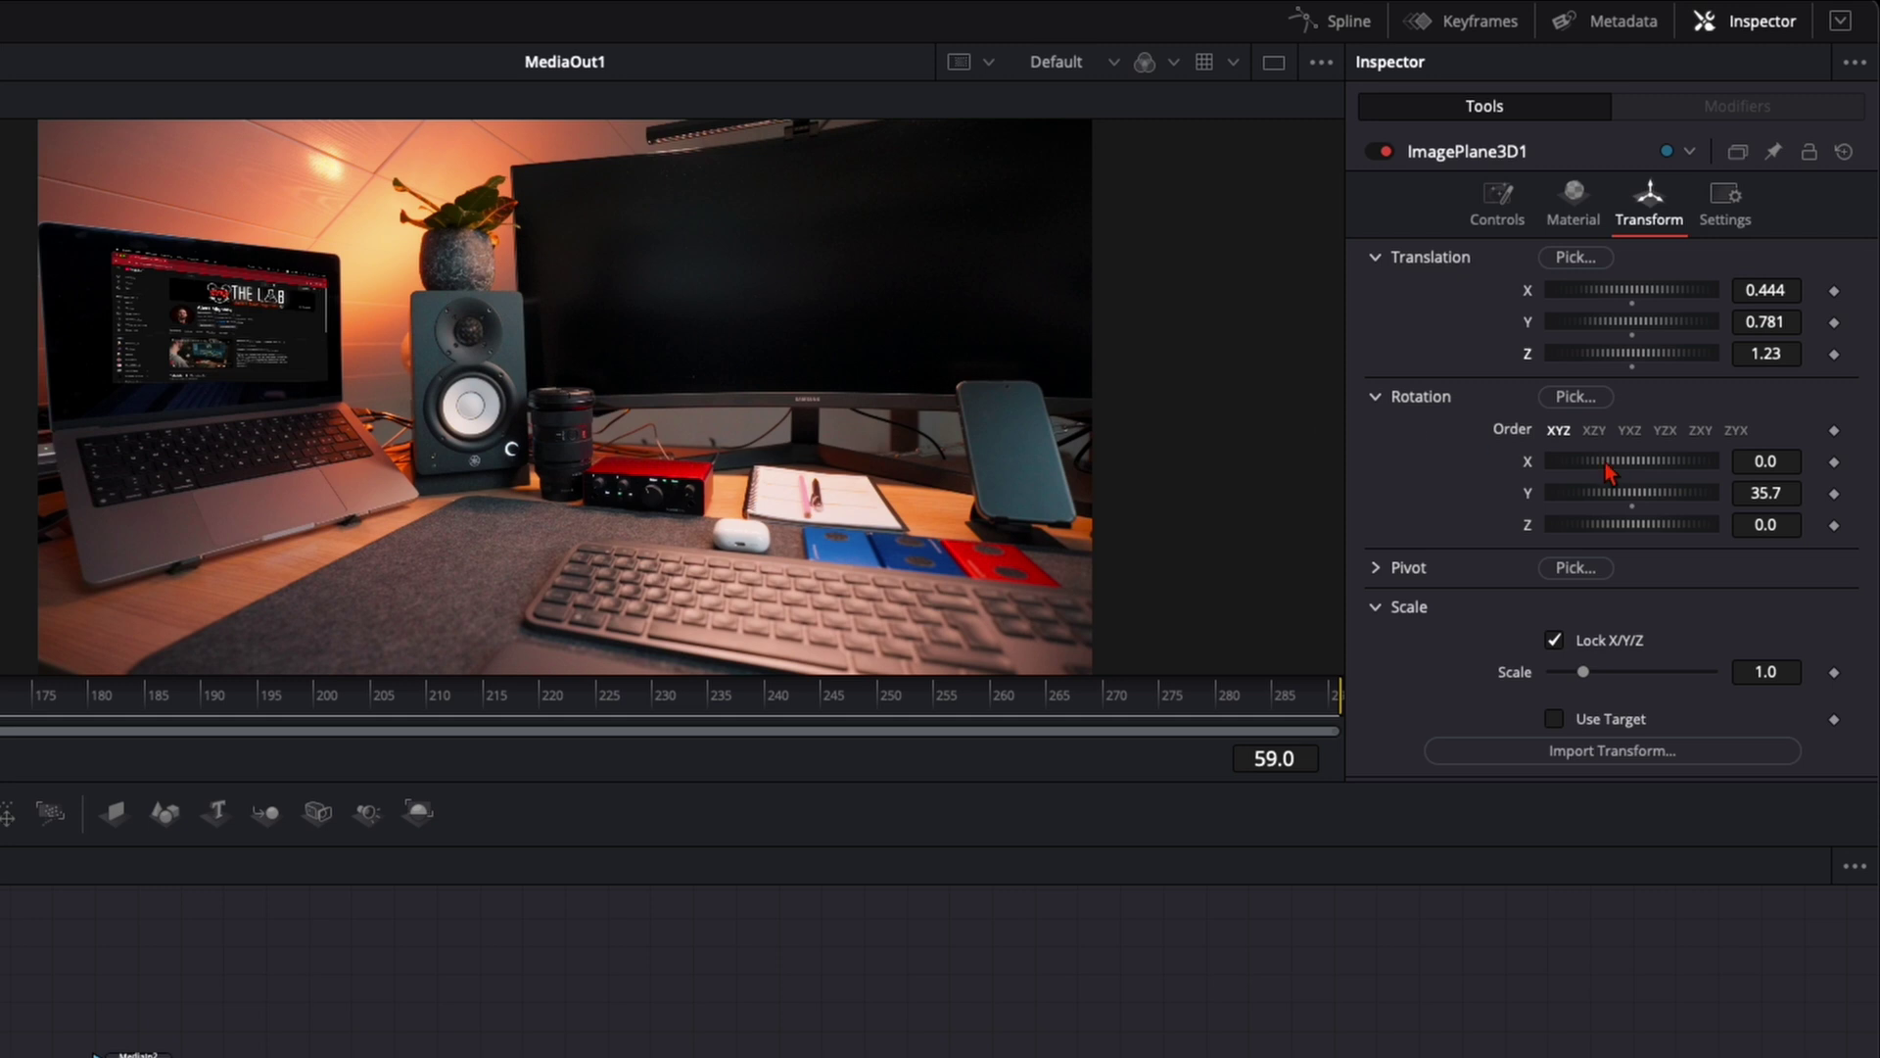
left_click_drag(1744, 492, 1794, 461)
left_click_drag(1763, 529, 1805, 518)
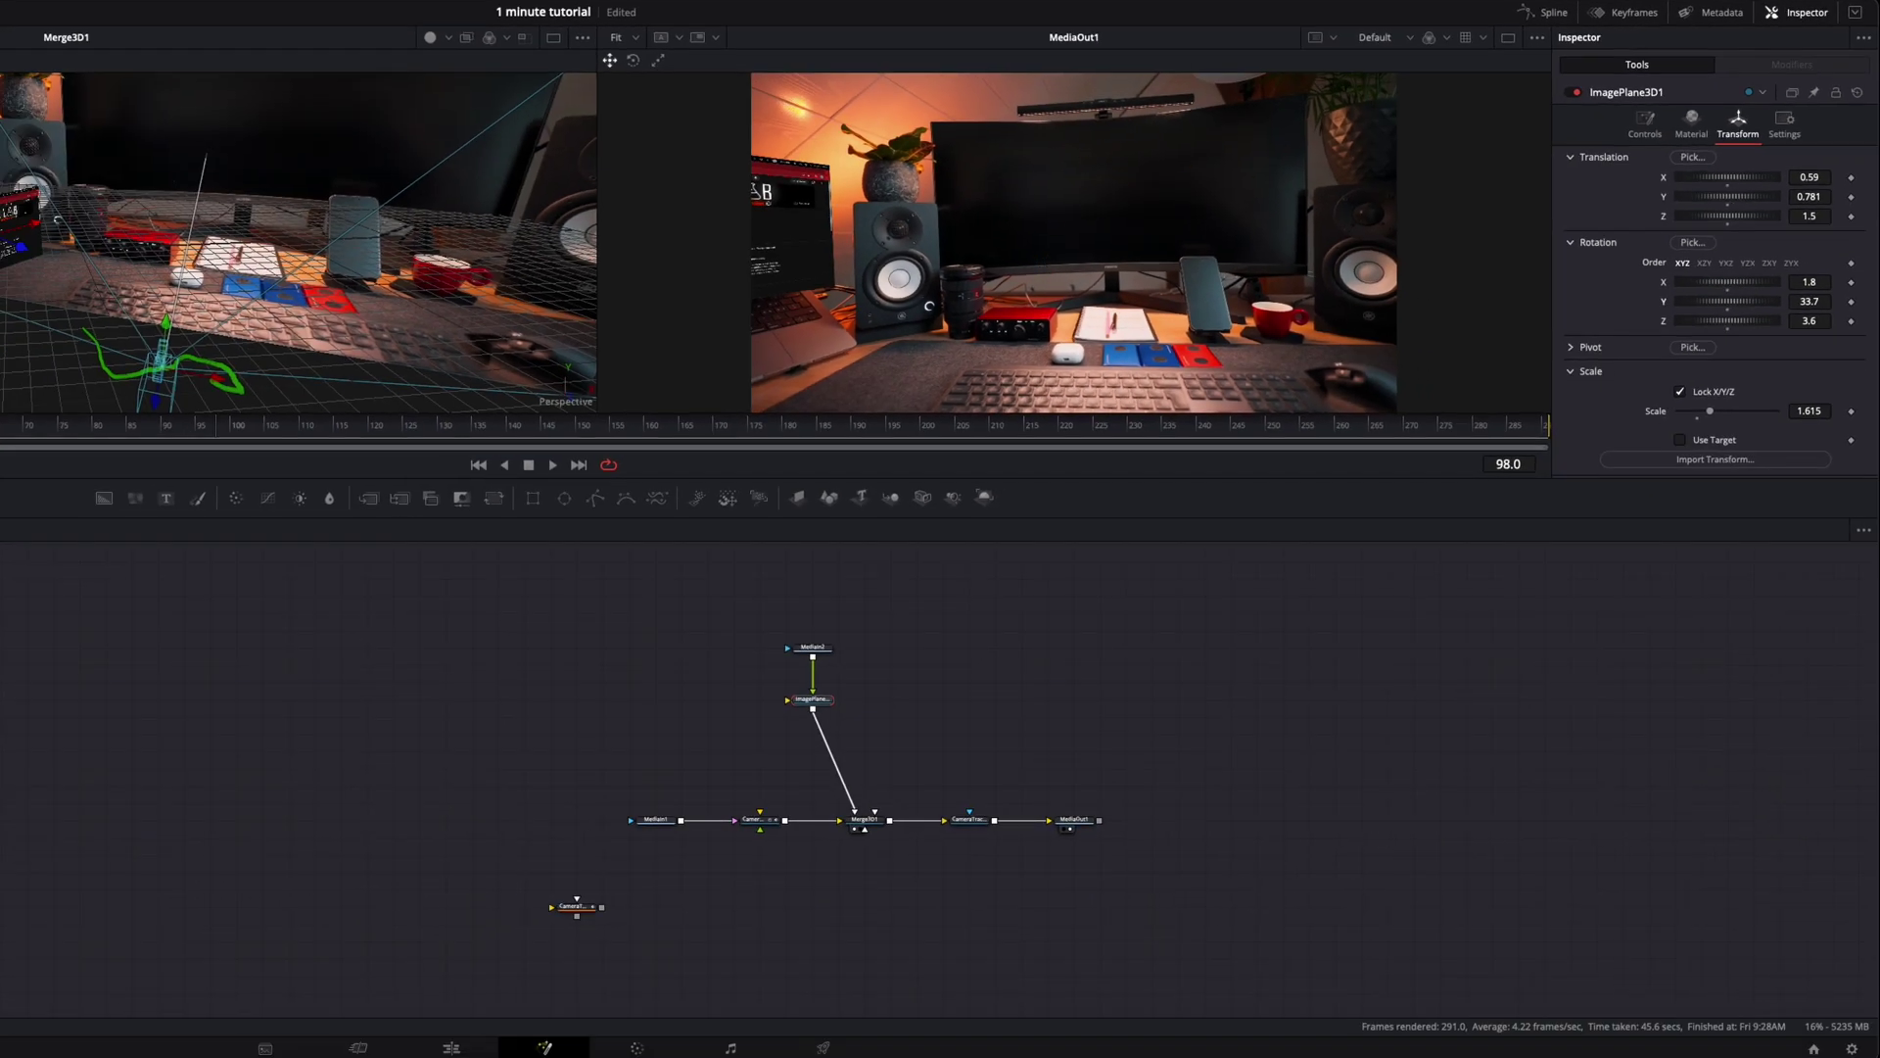
Add the 17.50.51 screenshot PNG with its own Image Plane 3D and connect that plane to Merge3D1
left_click_drag(893, 760, 903, 673)
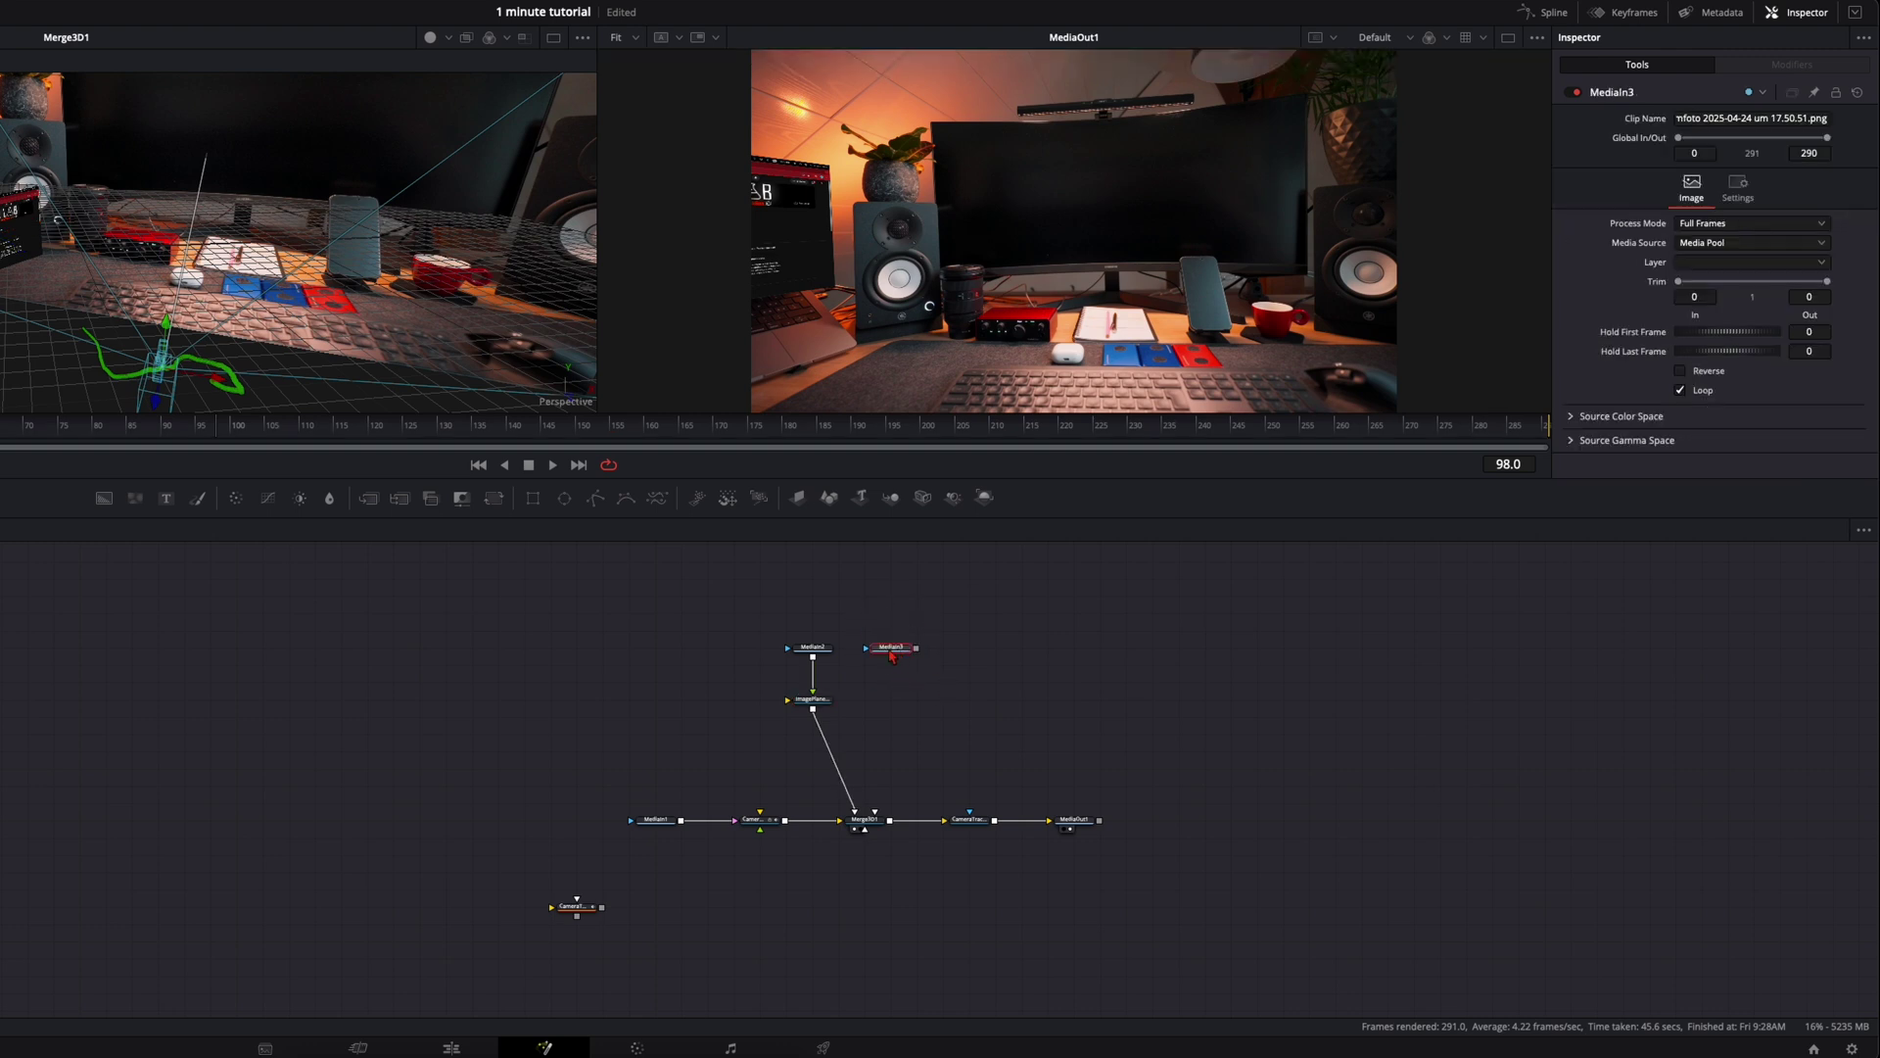
left_click(798, 498)
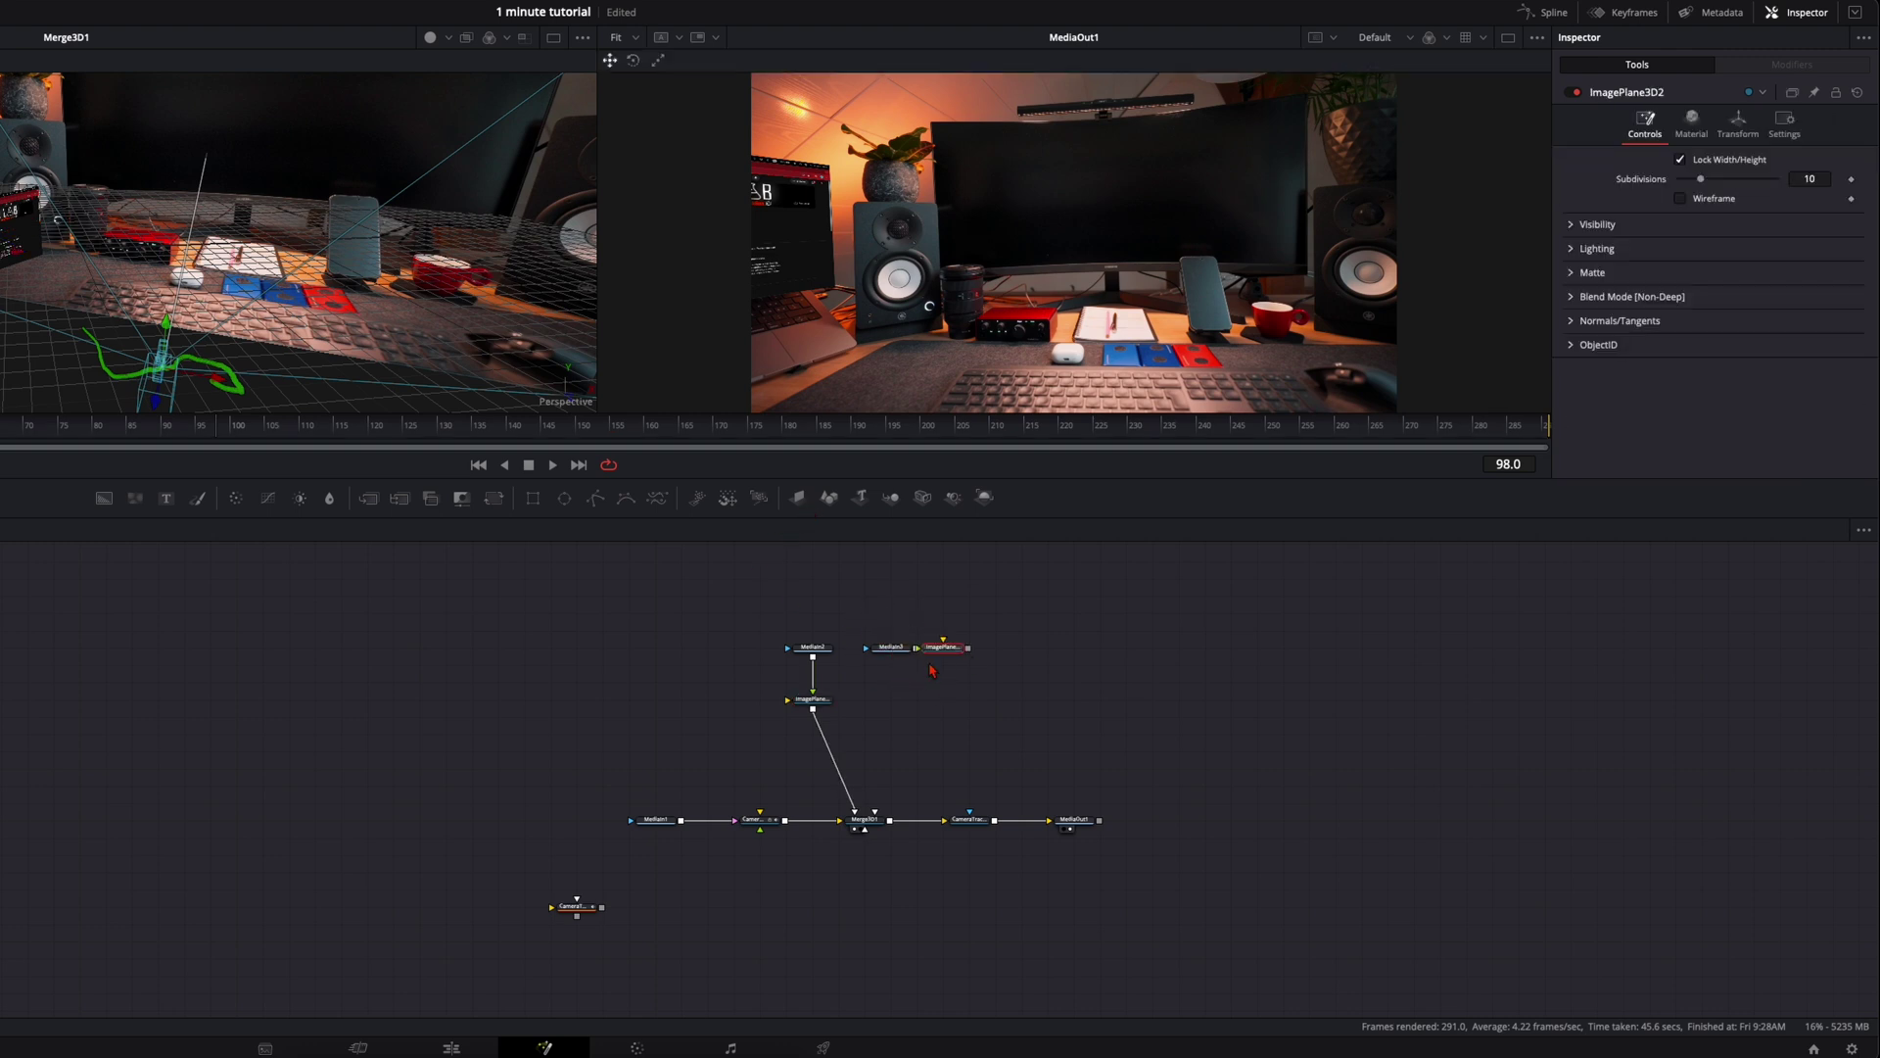
left_click_drag(953, 656, 864, 818)
left_click_drag(890, 692, 888, 706)
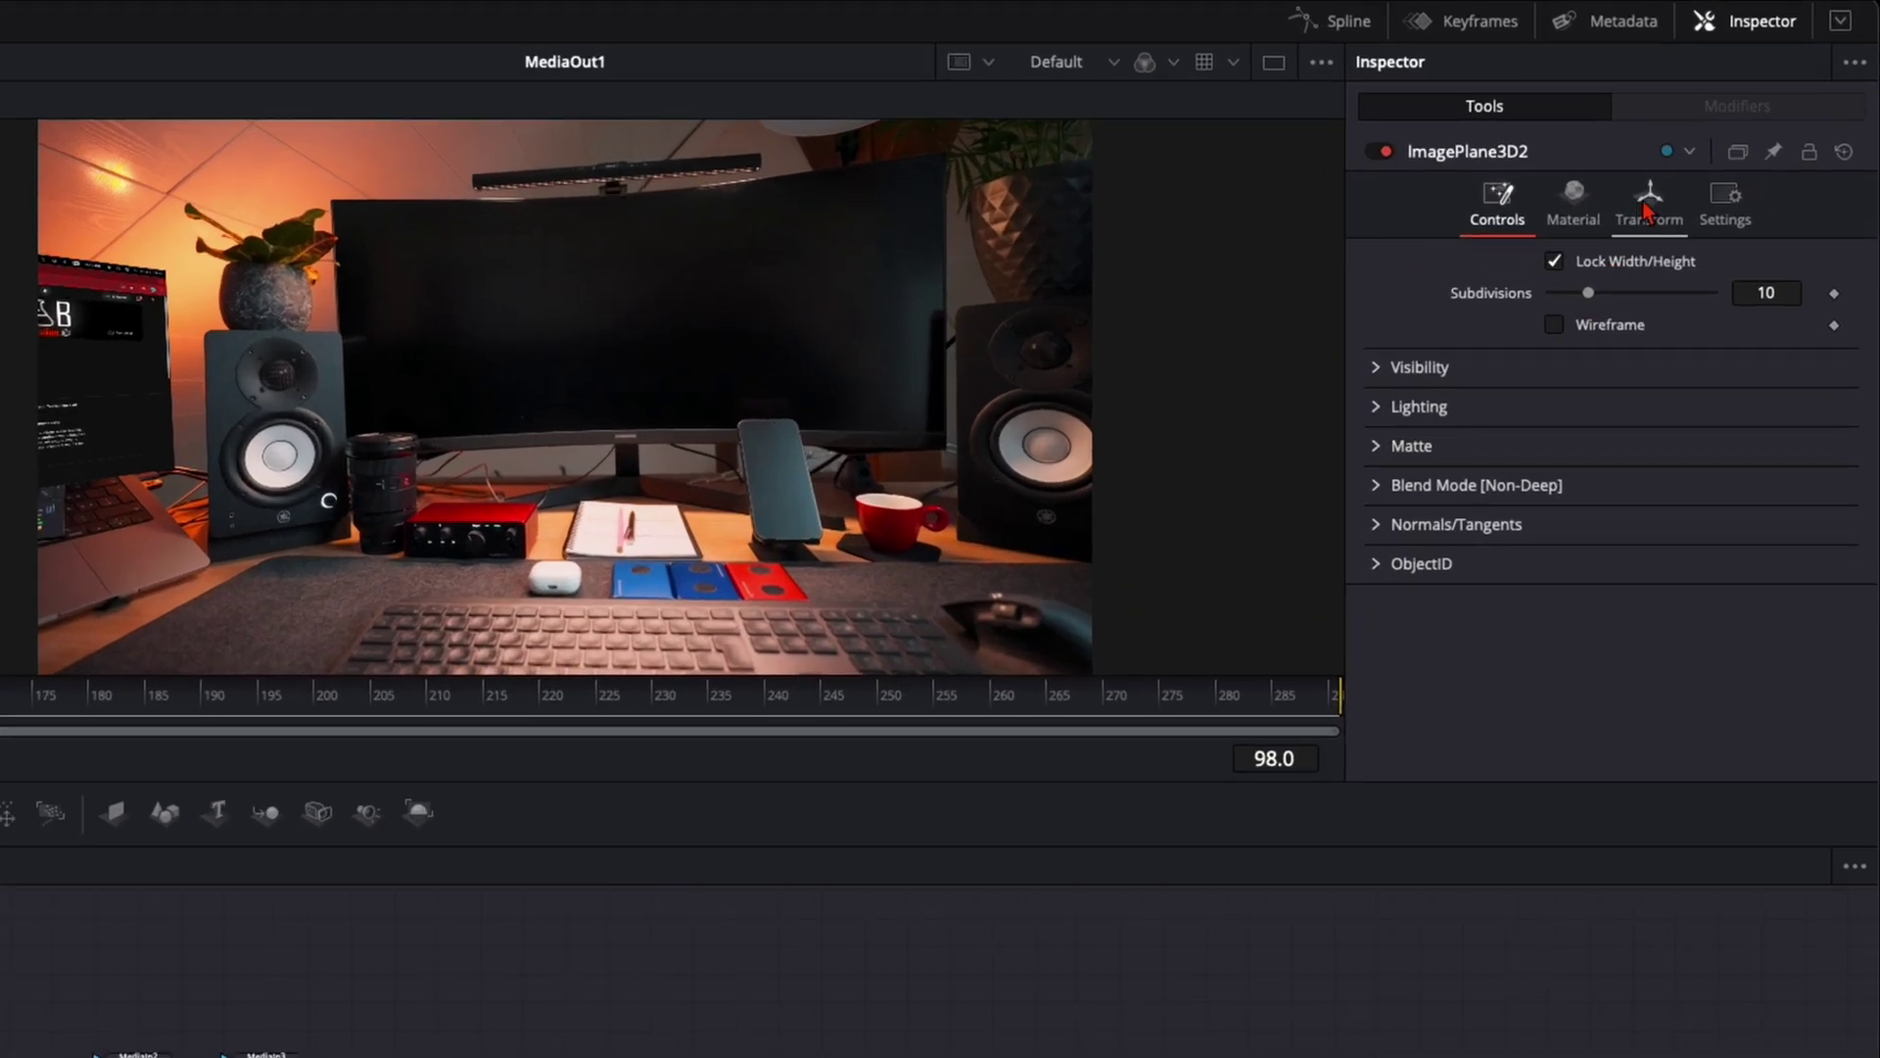
Fit the second image plane to the wide monitor with translation 4.054, 1.18, 1.33, rotation Y -27.6, Z 0.2 and scale 5.212
left_click(1648, 210)
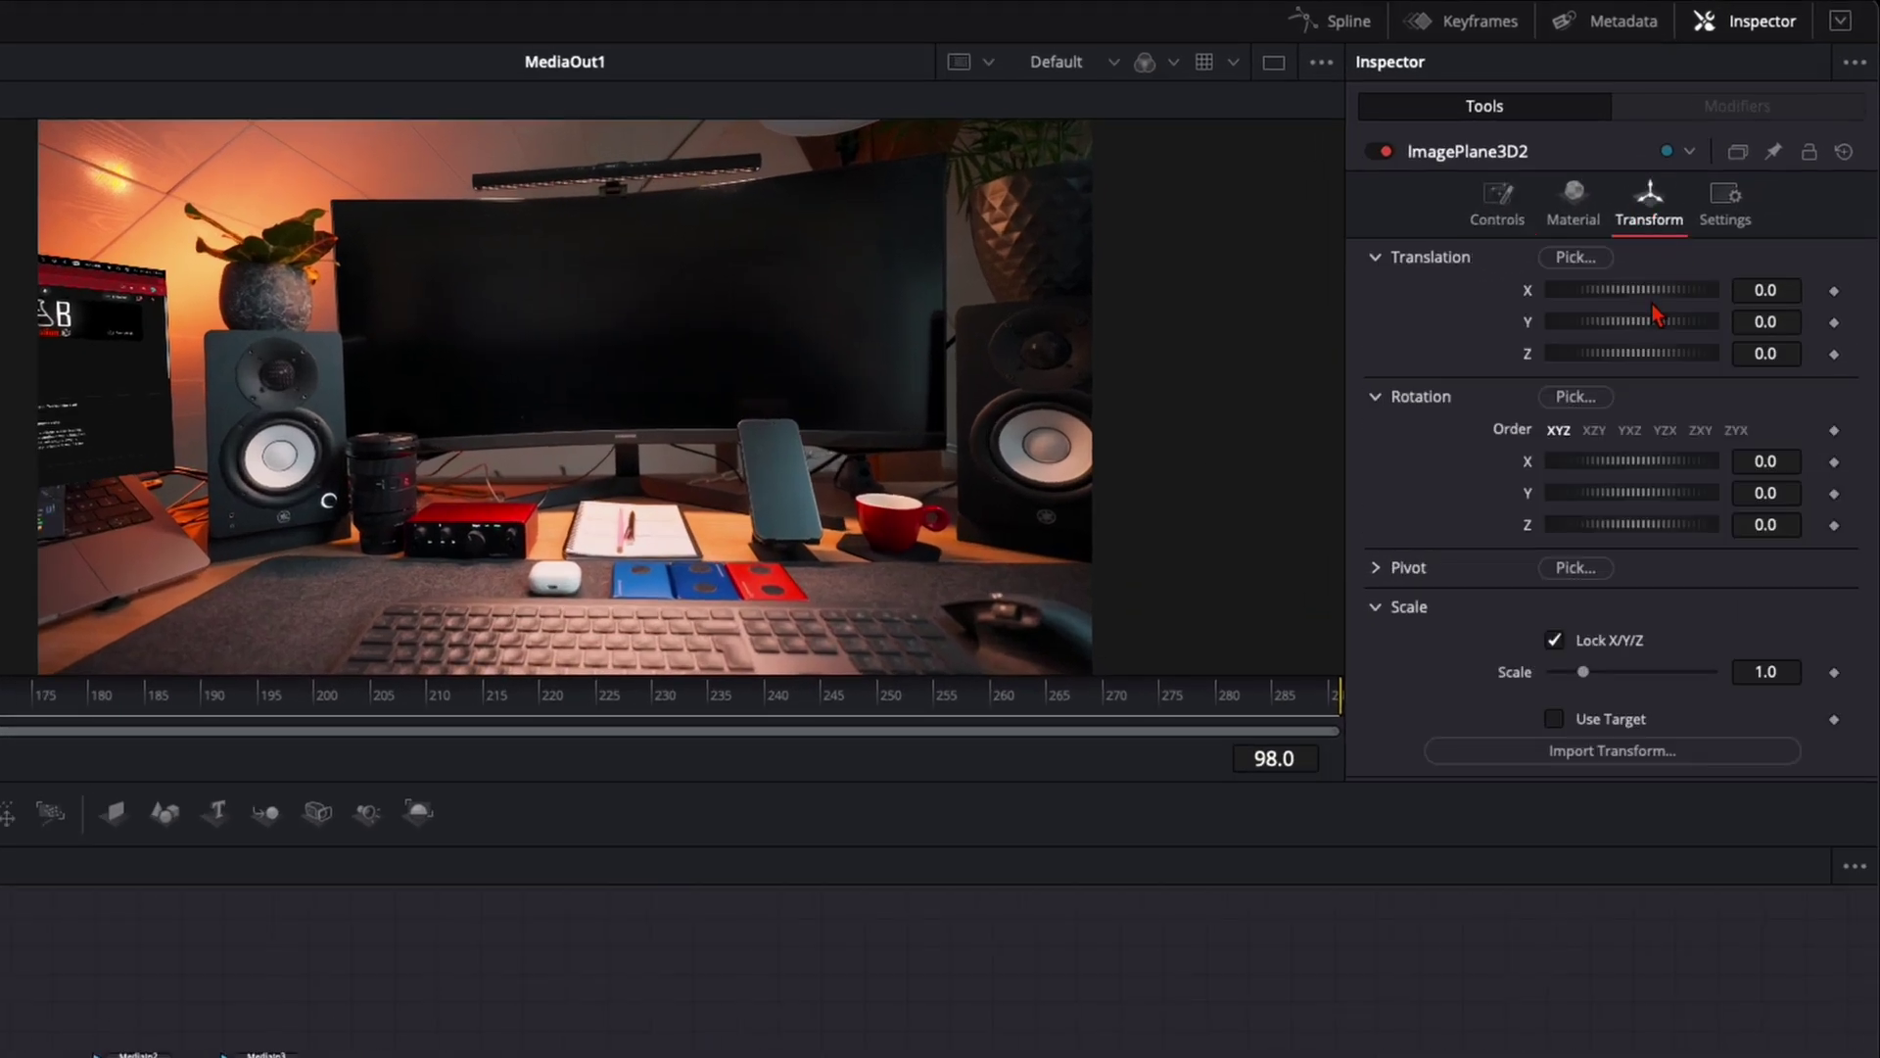
left_click_drag(1692, 303, 1826, 353)
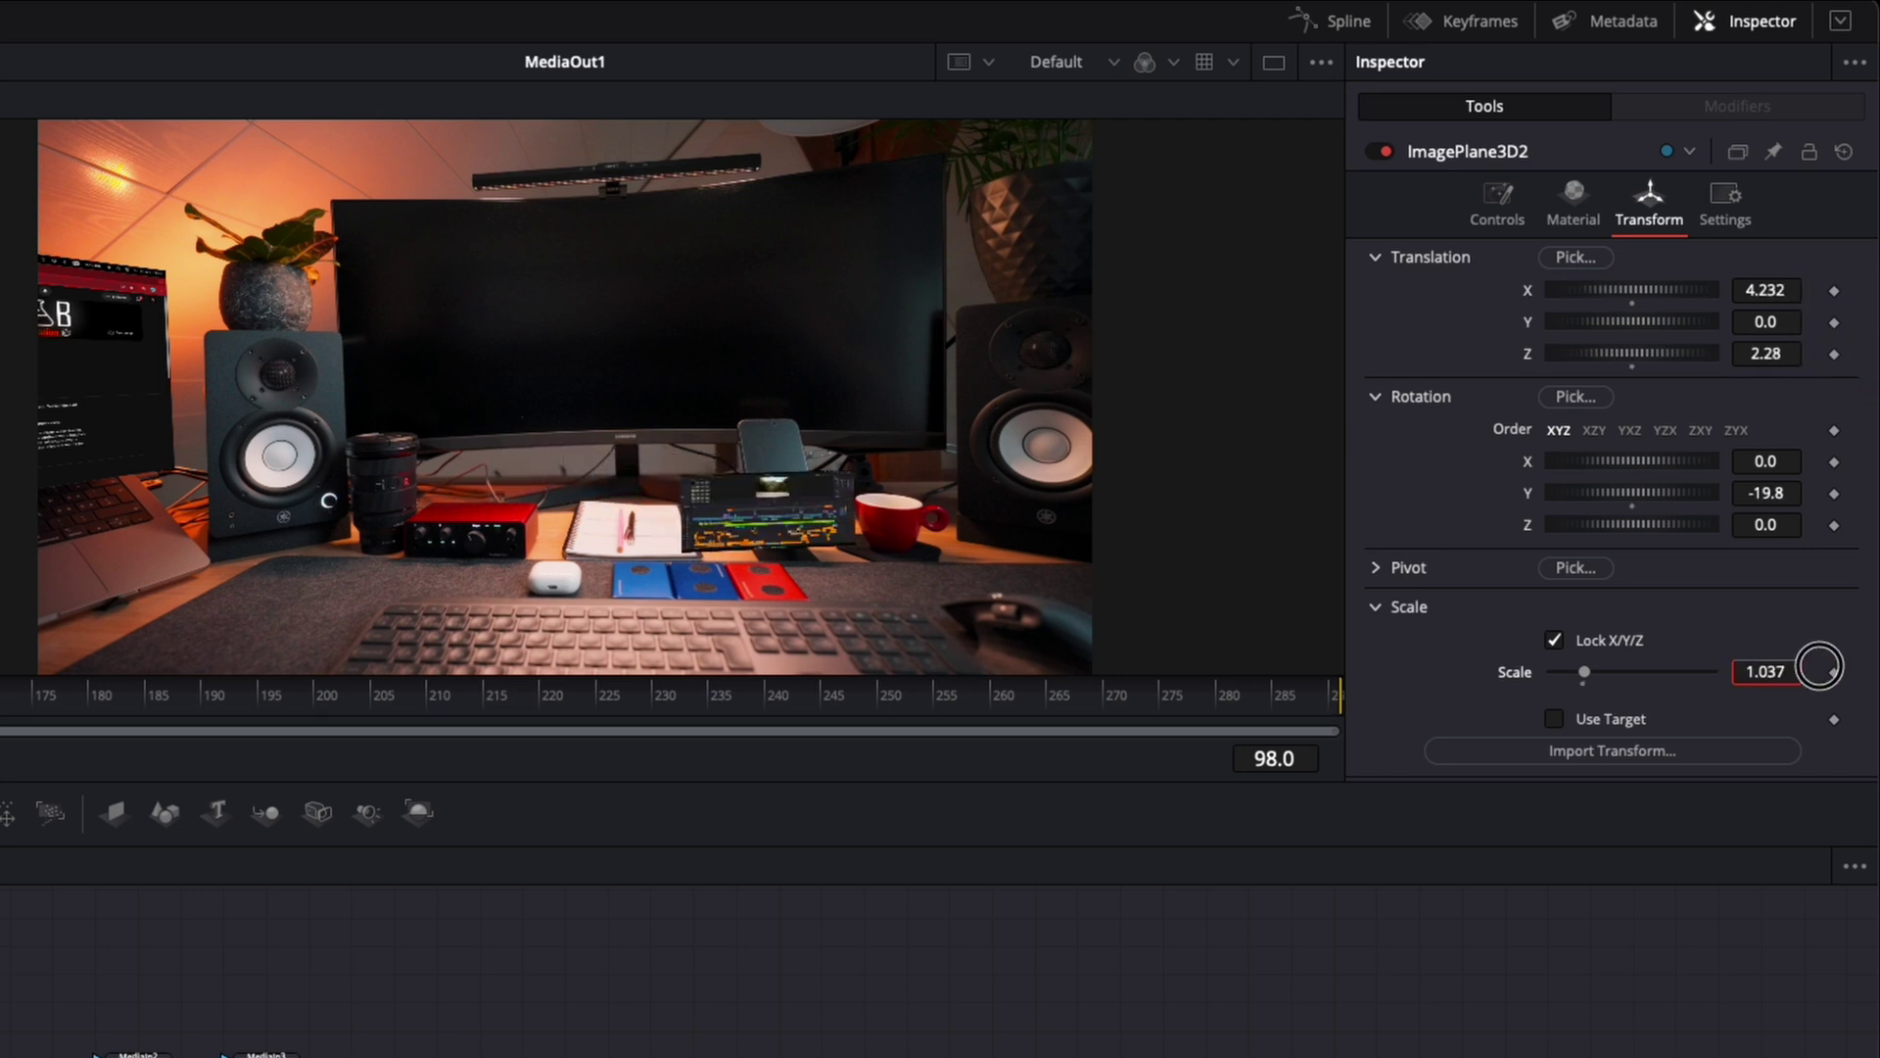
left_click_drag(1818, 666, 1179, 629)
left_click_drag(1789, 291, 1377, 294)
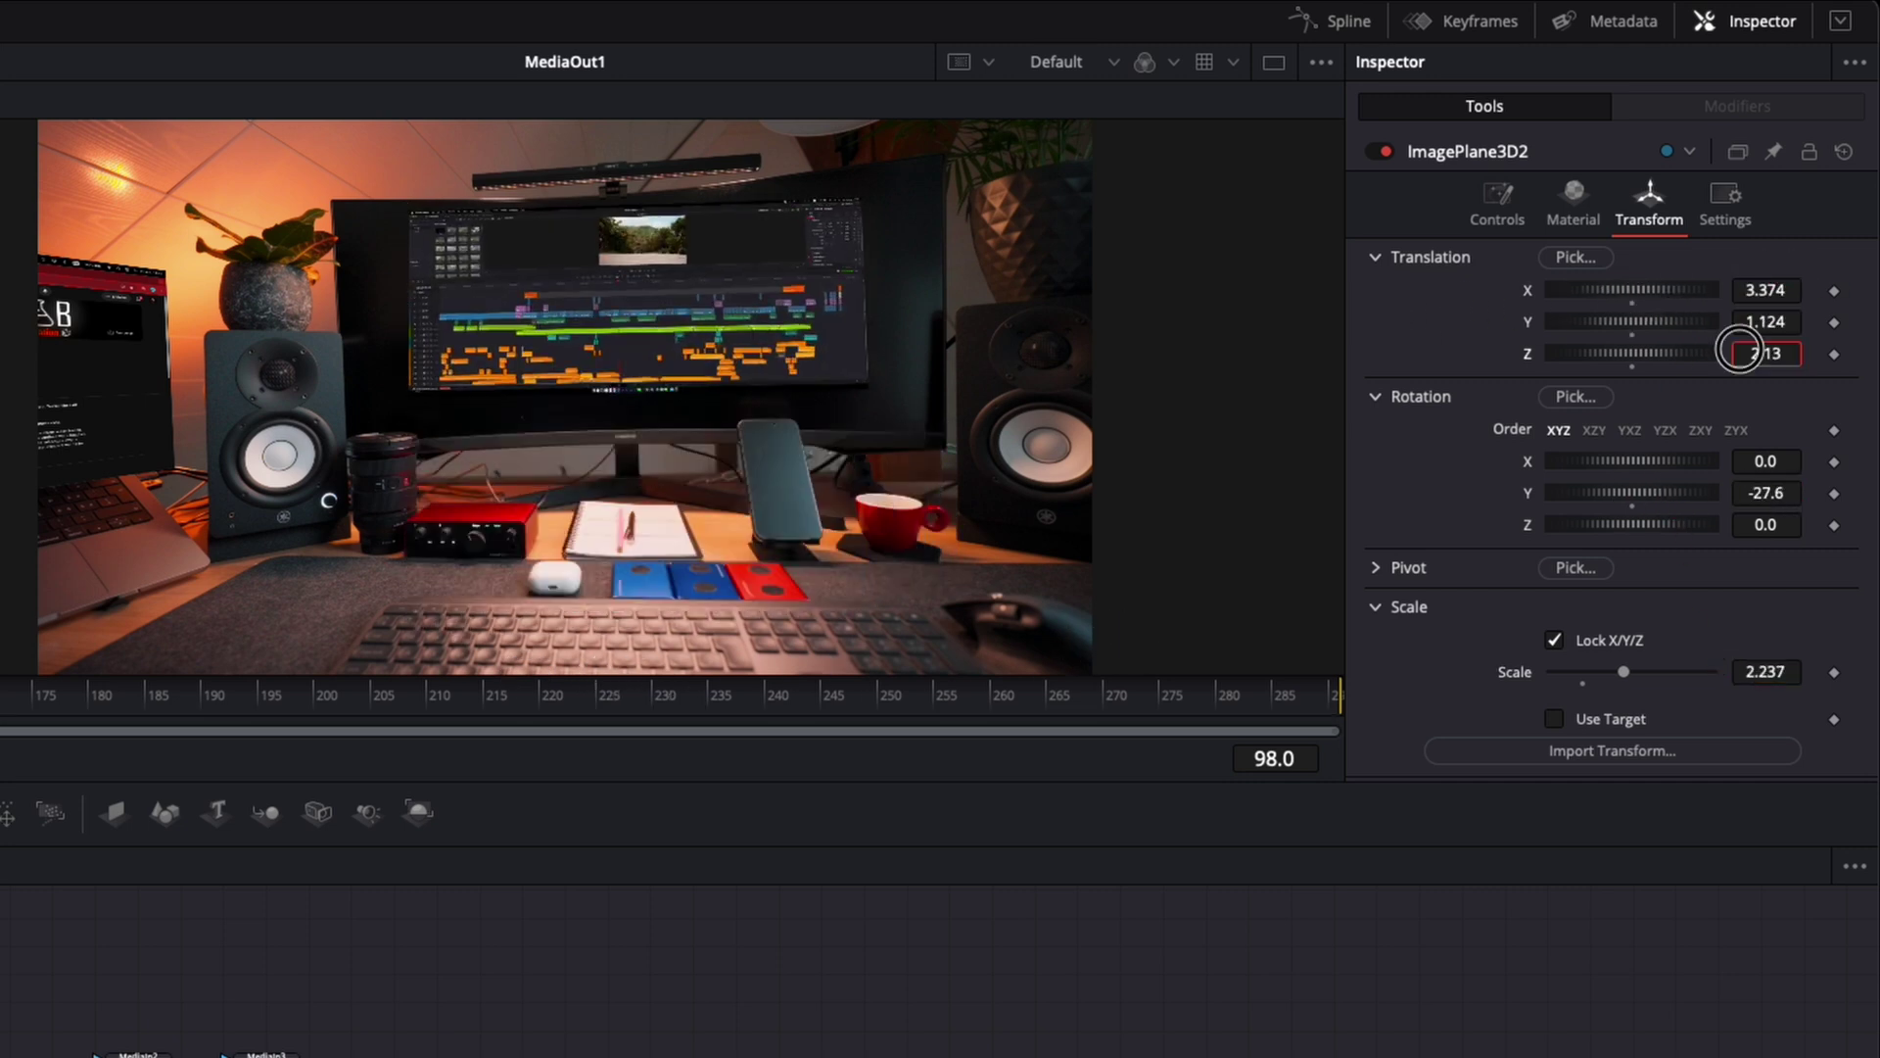
left_click_drag(1273, 293, 1011, 292)
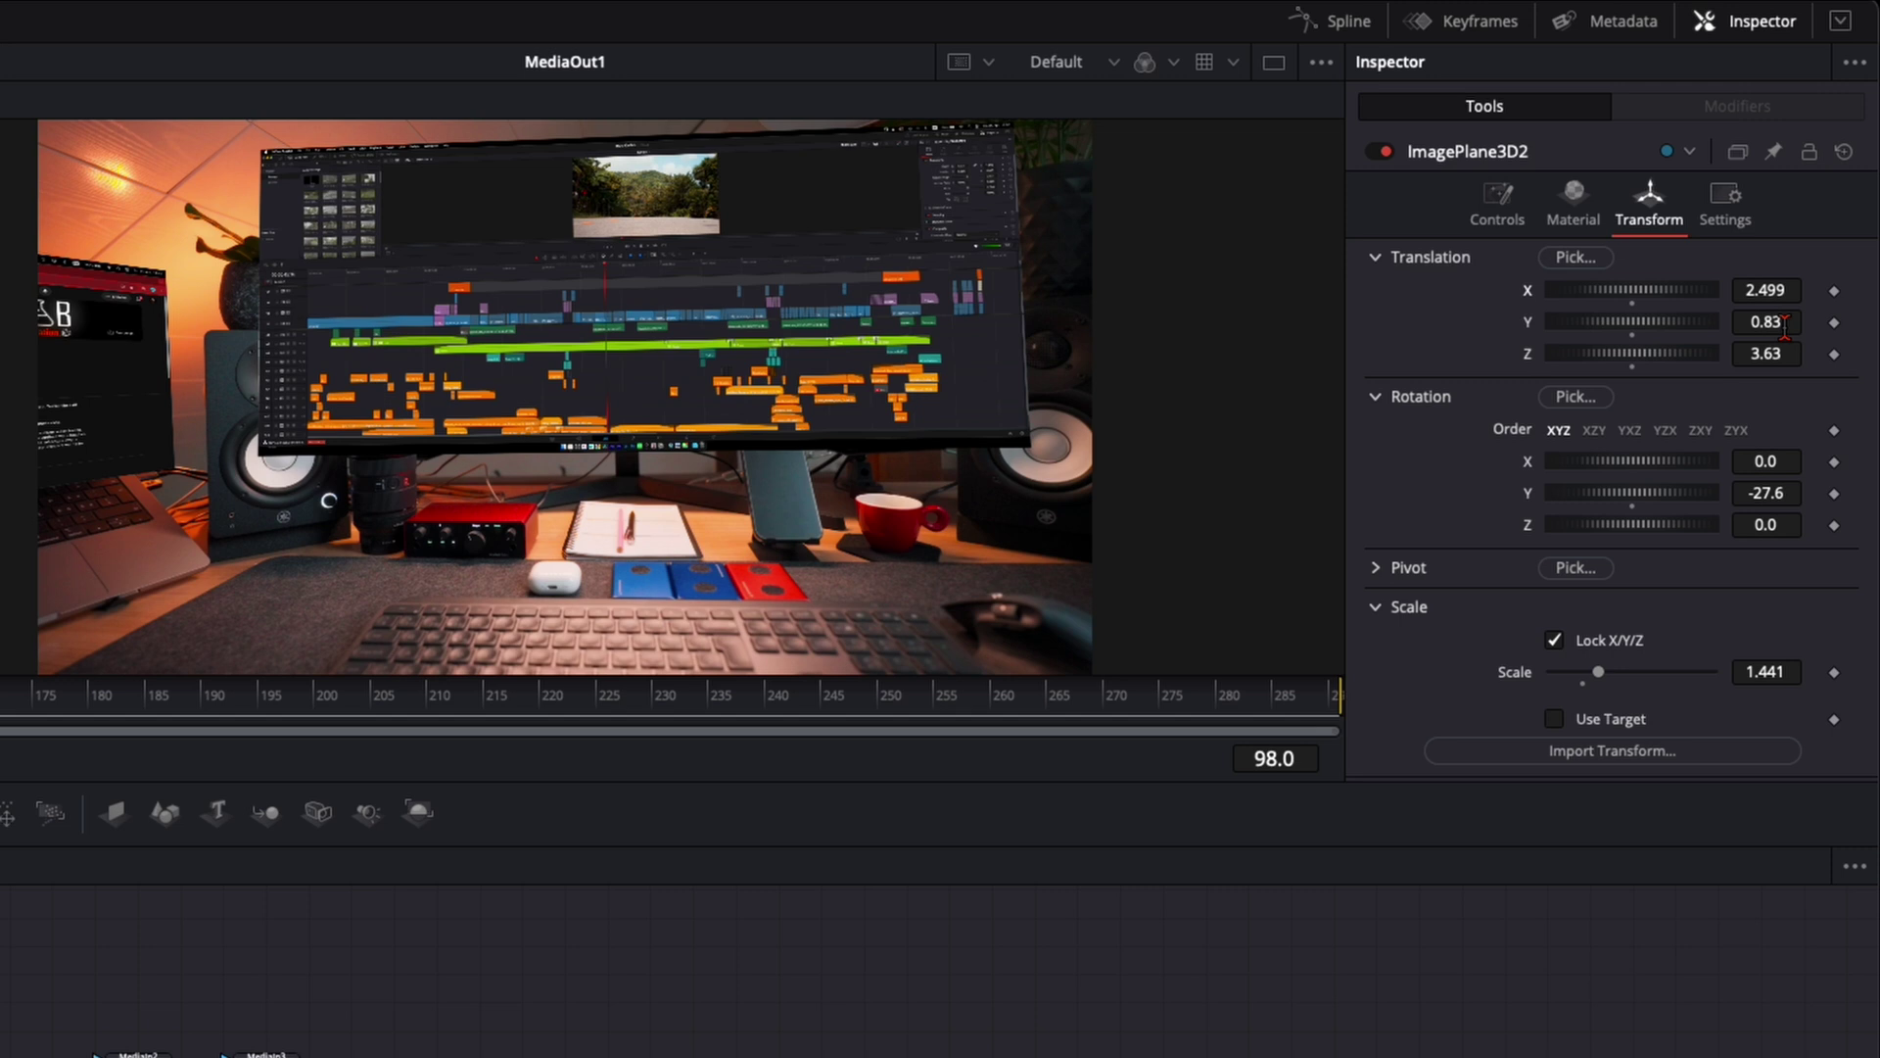
mouse_move(1782, 321)
left_mouse_down()
mouse_move(1691, 319)
mouse_move(1823, 294)
mouse_move(1770, 311)
left_mouse_up()
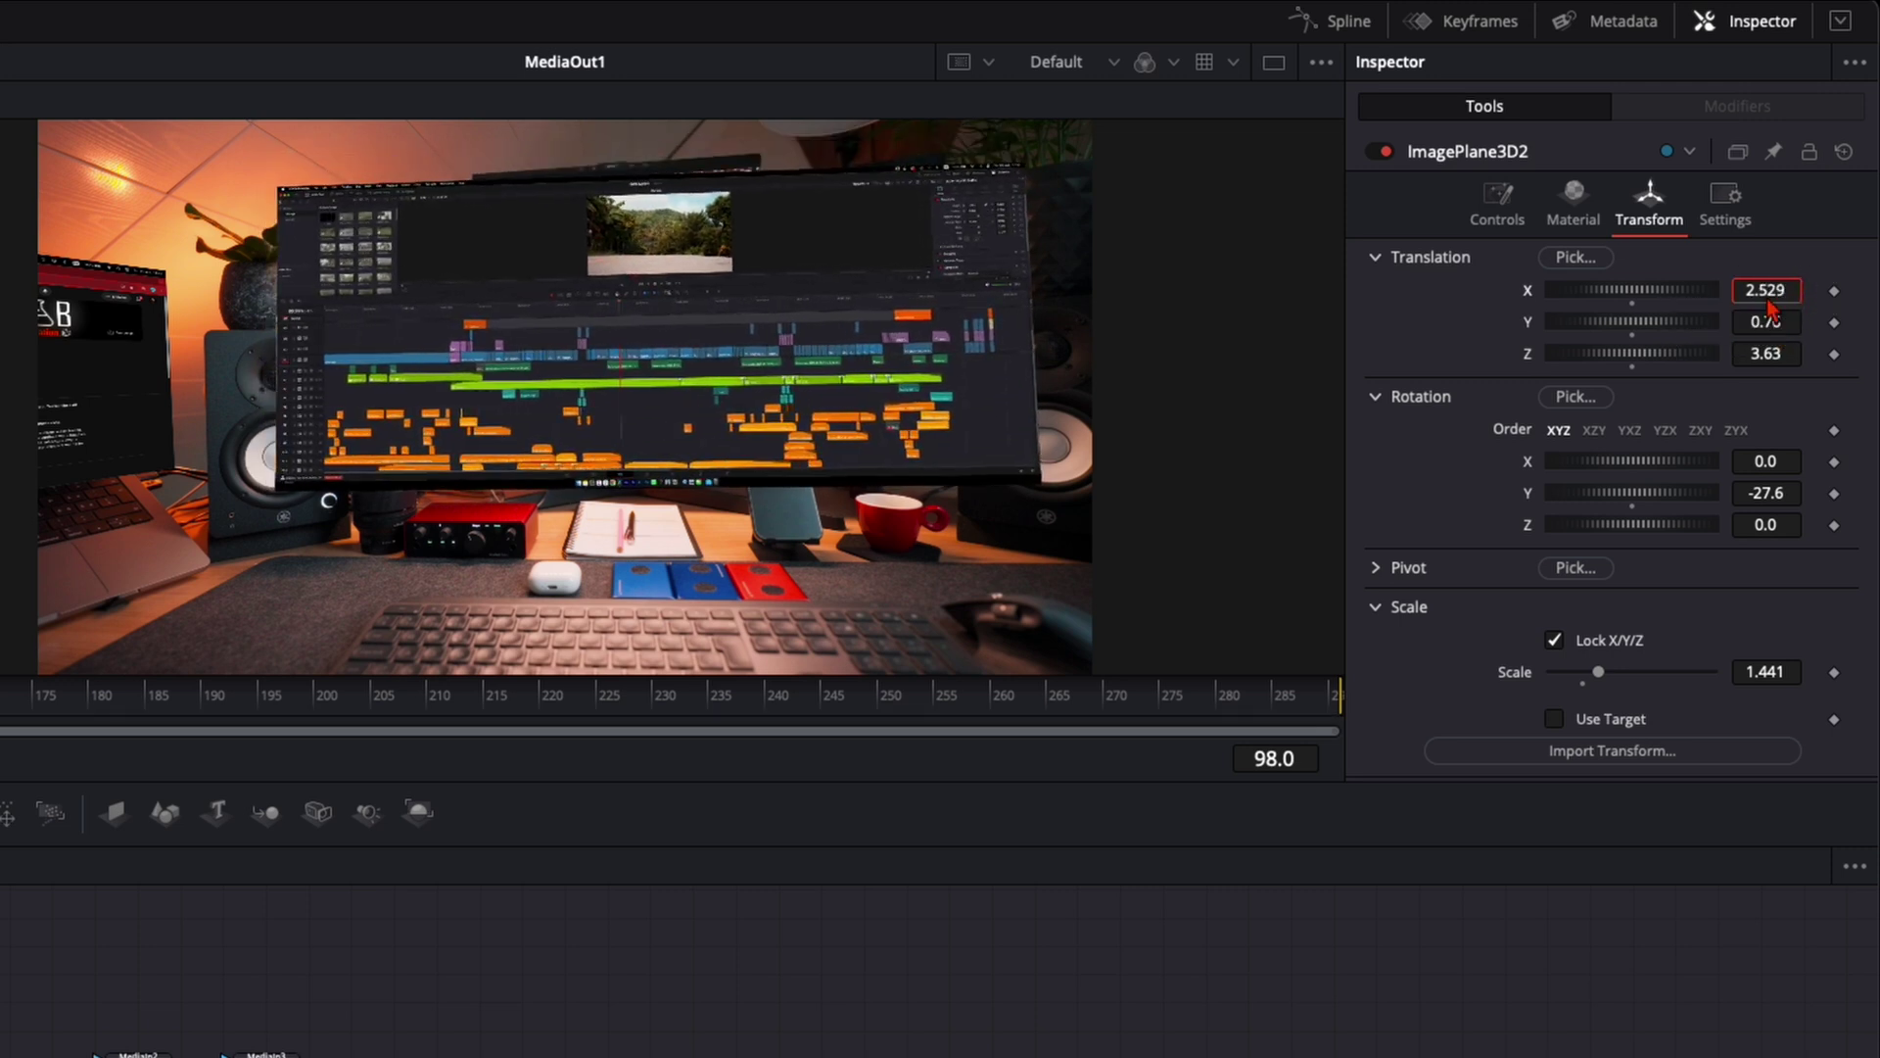
left_click(1765, 525)
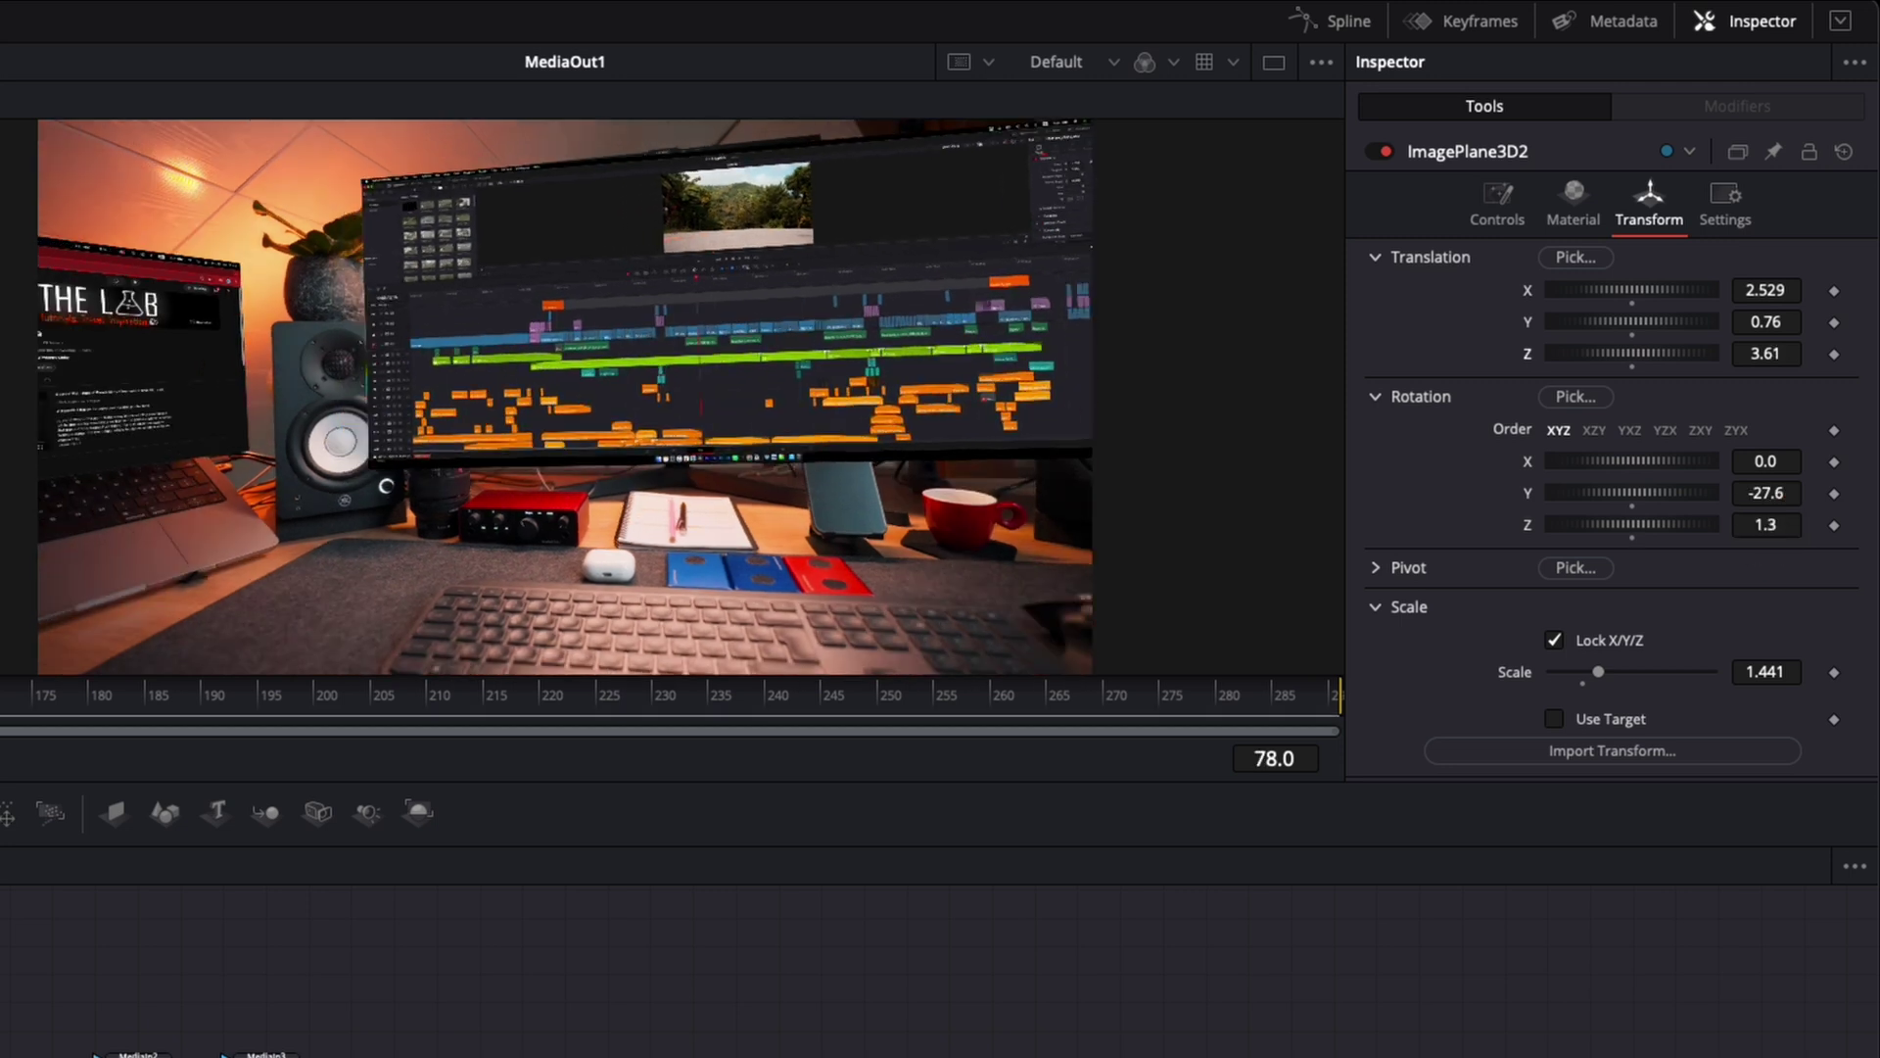
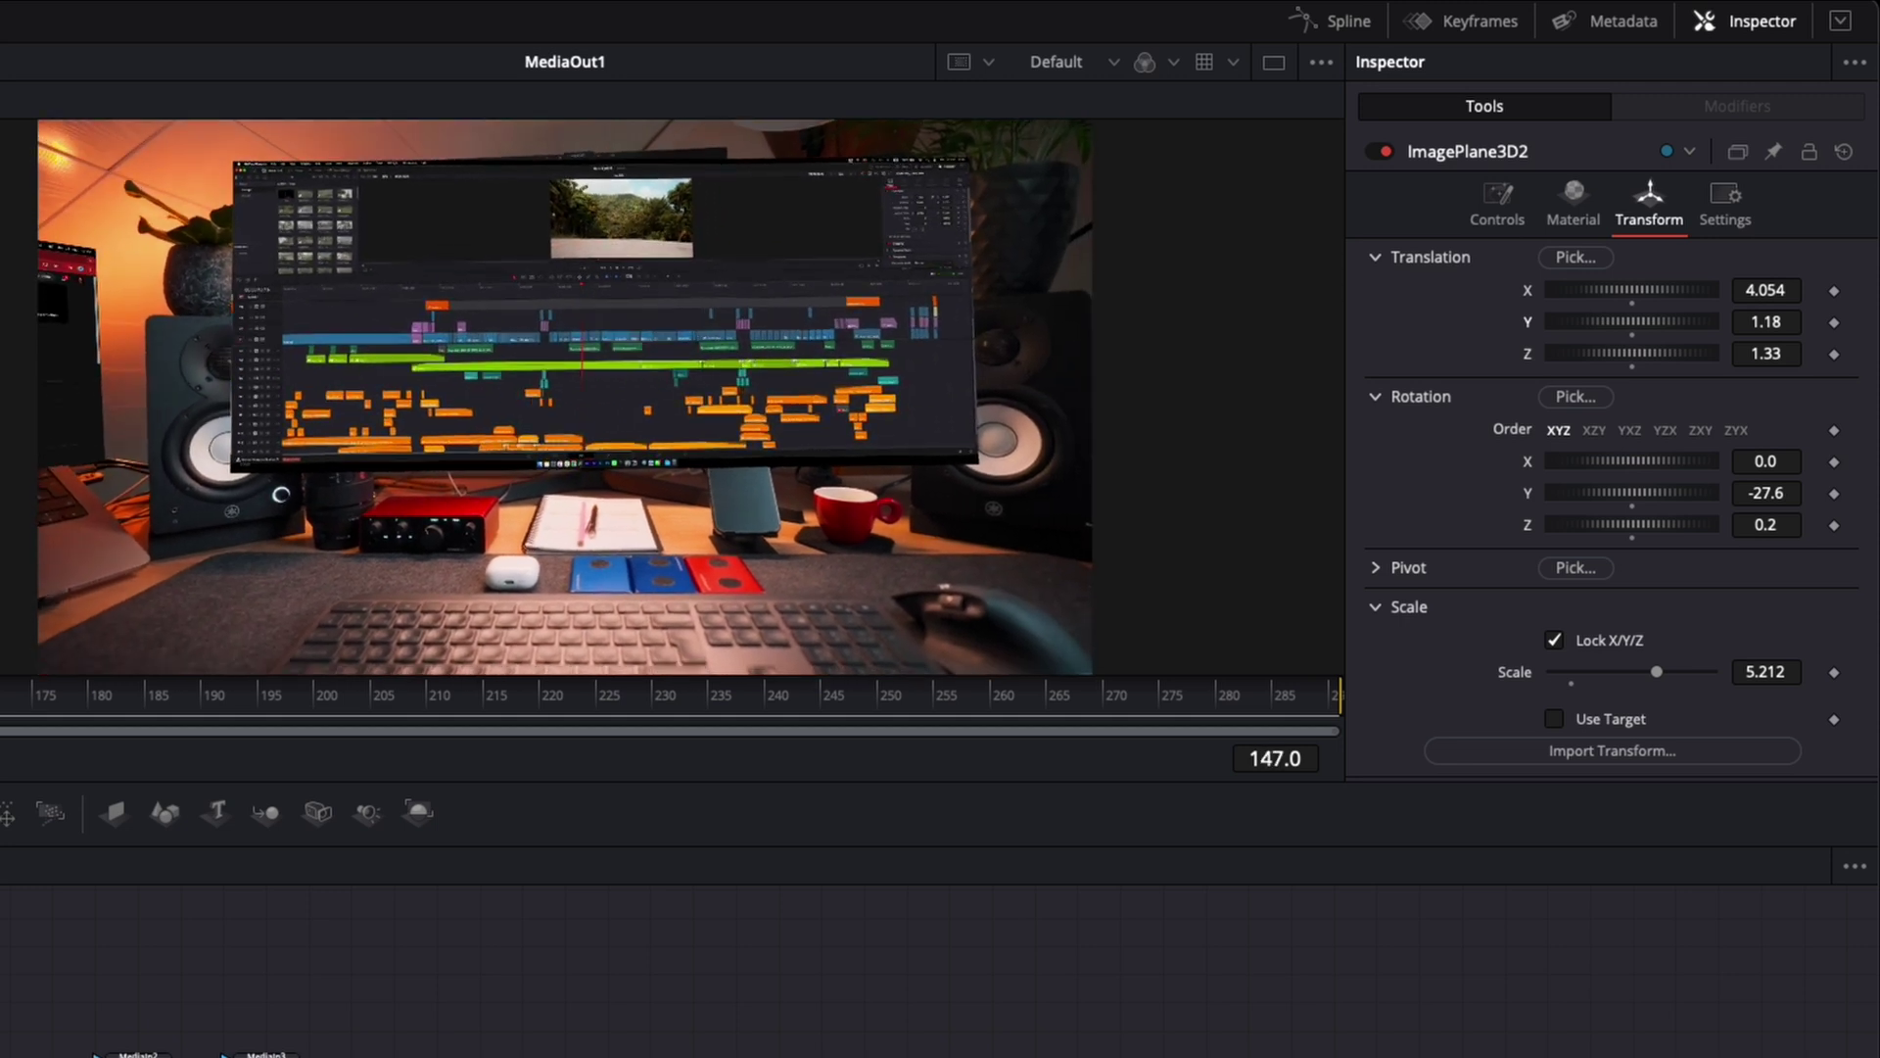
left_click(138, 693)
mouse_move(340, 719)
left_mouse_down()
mouse_move(923, 709)
mouse_move(342, 713)
left_mouse_up()
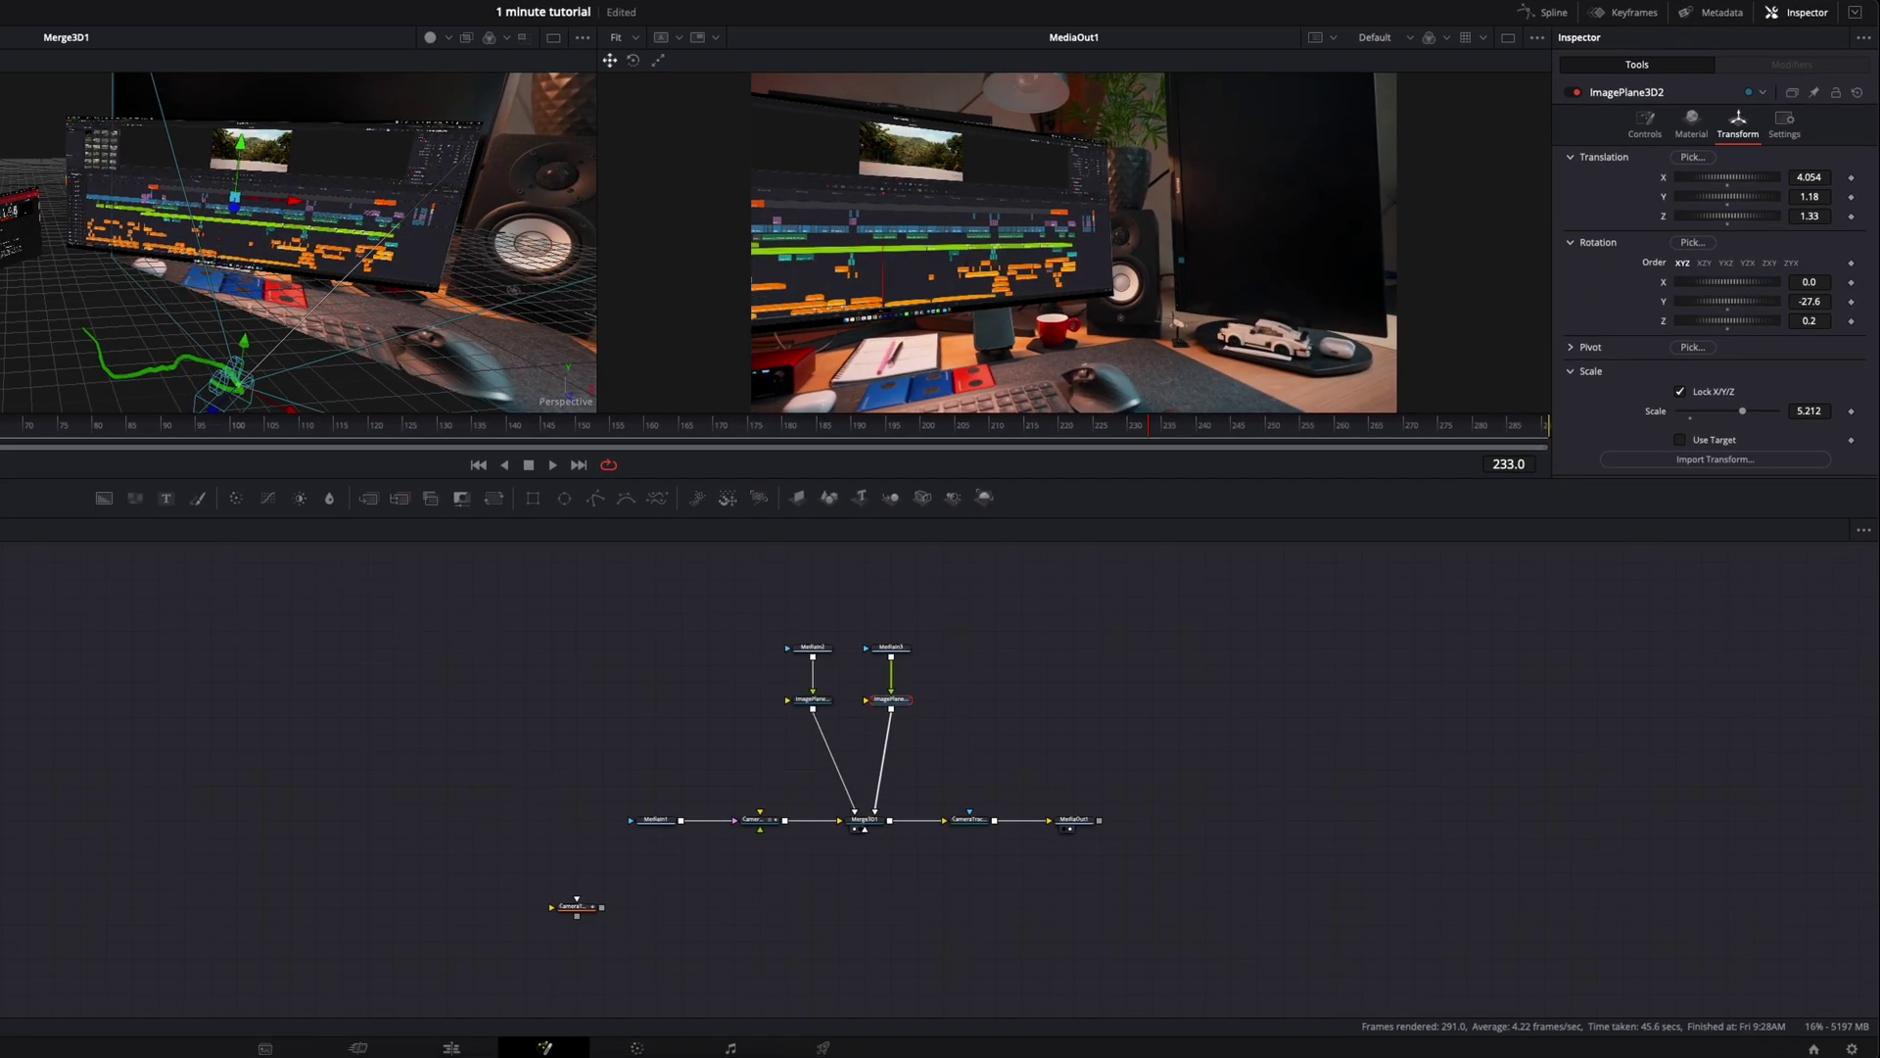
Add Logo_2.1.1_2.1.2.png with a third Image Plane 3D and connect that plane to Merge3D1
left_click_drag(998, 835, 958, 652)
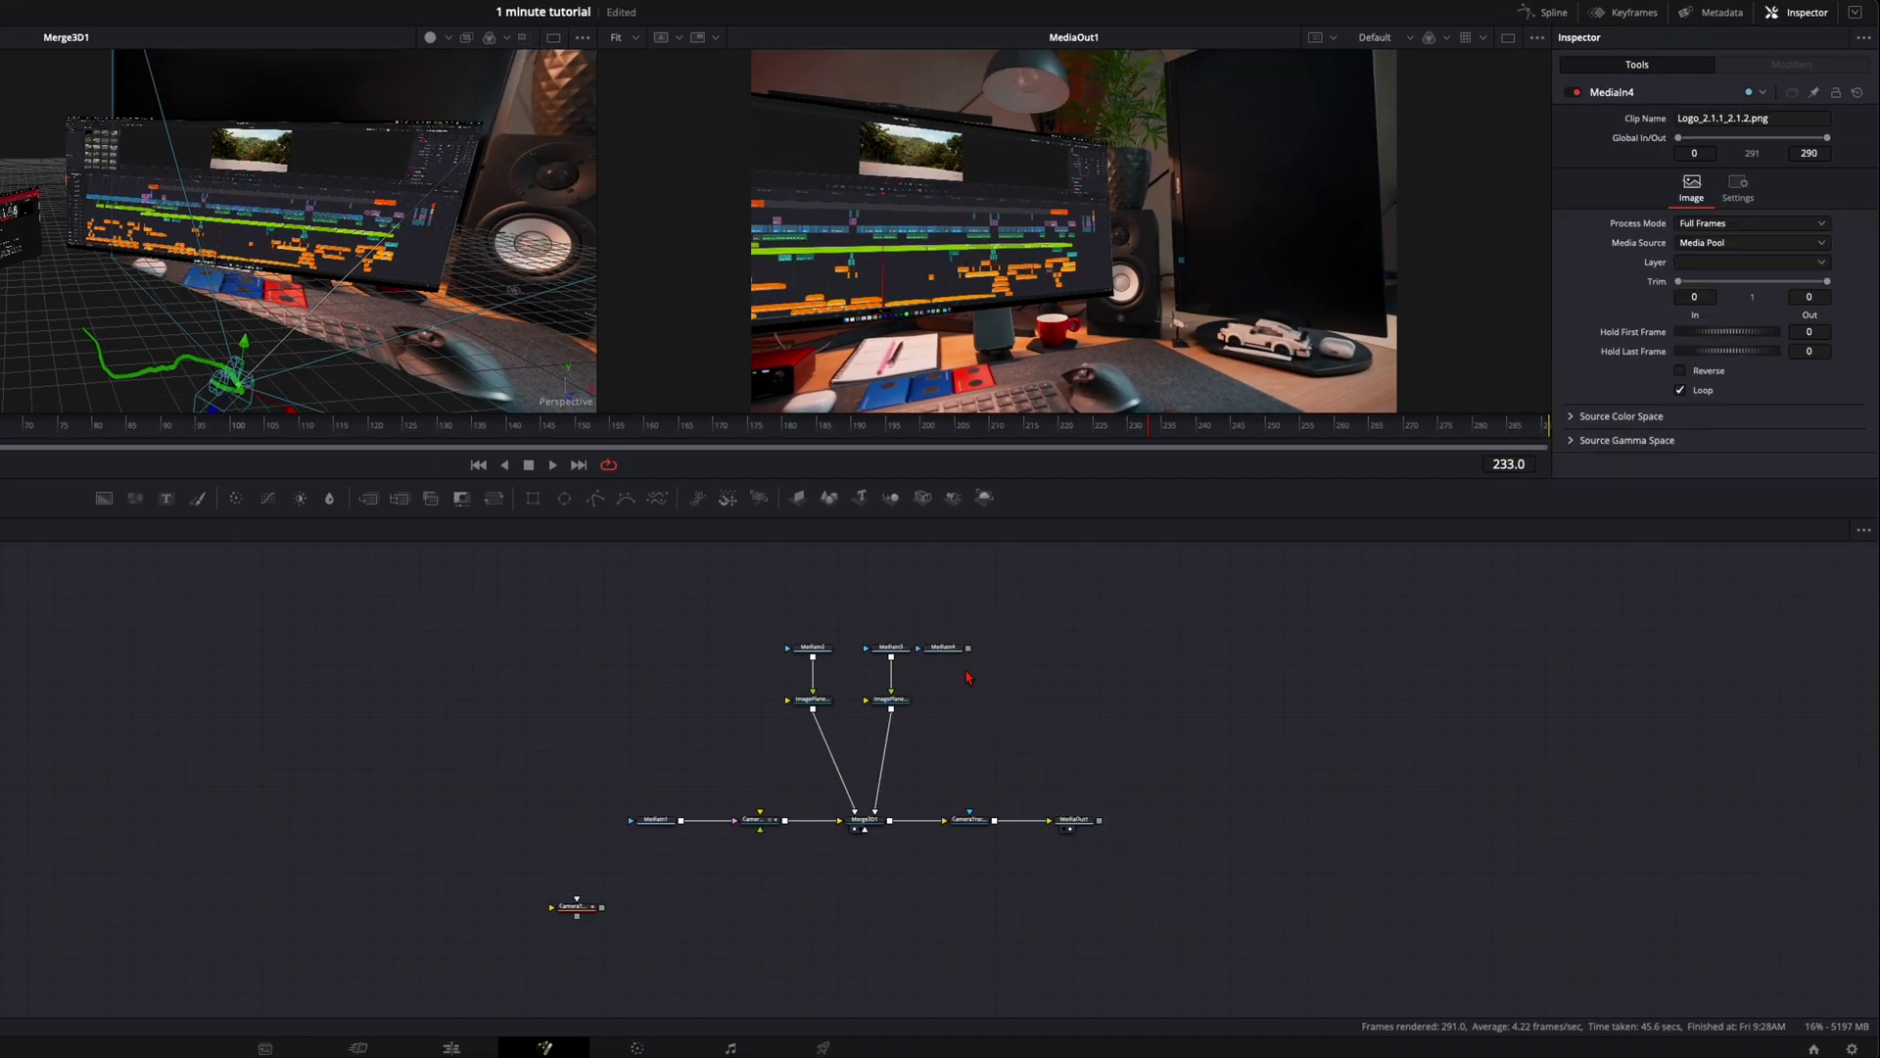
left_click(798, 498)
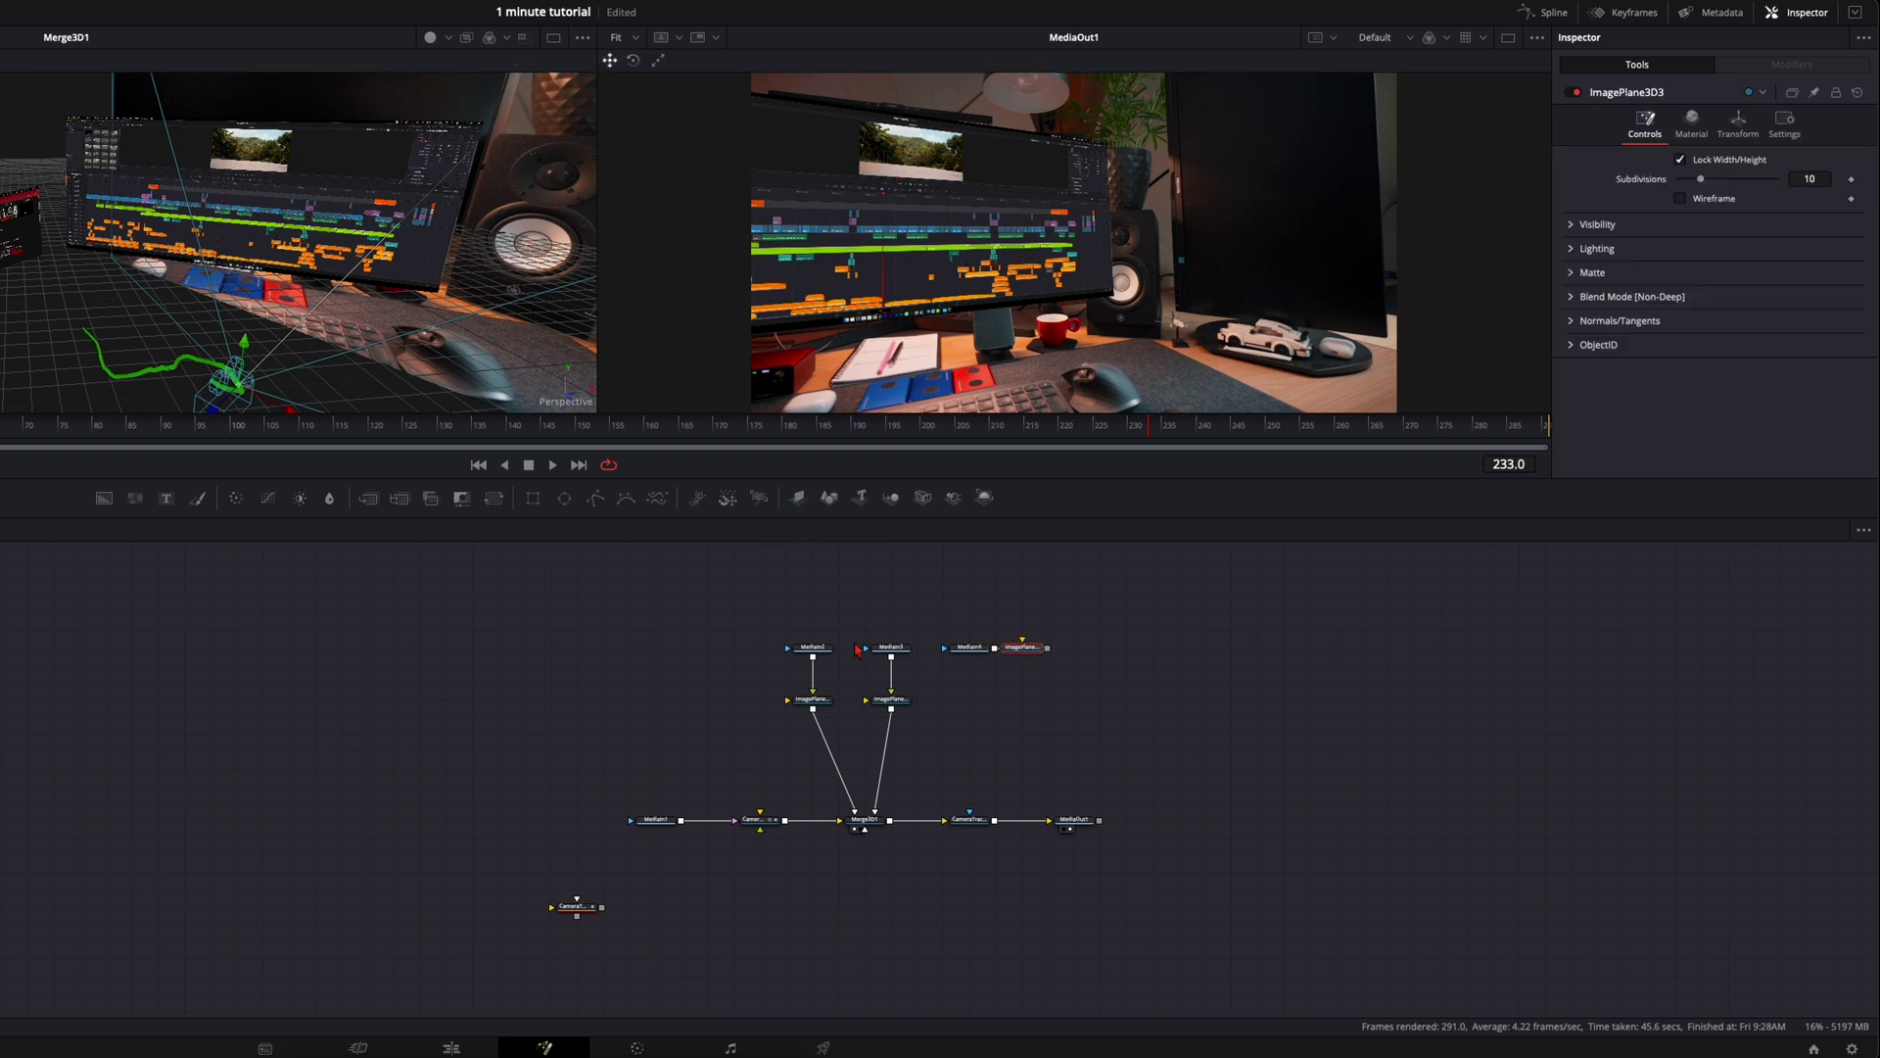
left_click_drag(1038, 655, 869, 832)
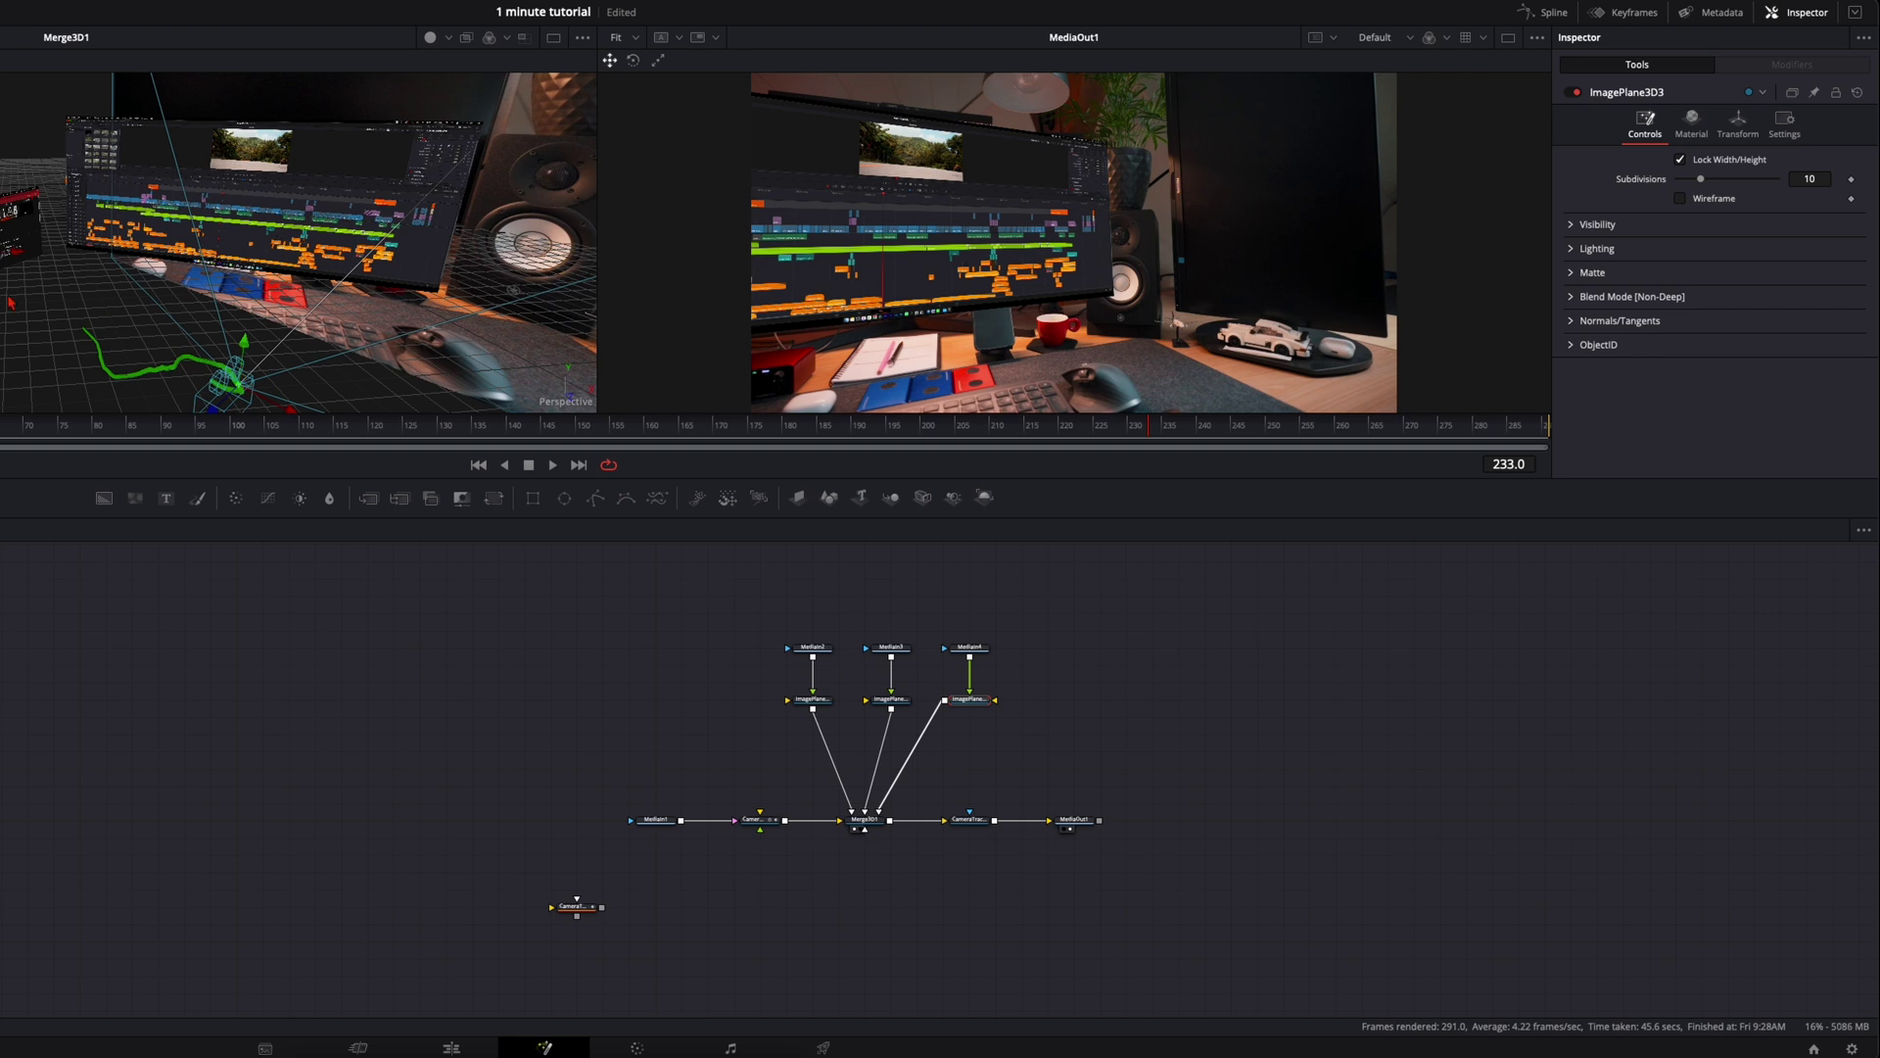
Fit the logo plane to the vertical monitor with translation 6.704, 1.107, 4.21, Y rotation -100.7 and scale 2.638
left_click(1738, 124)
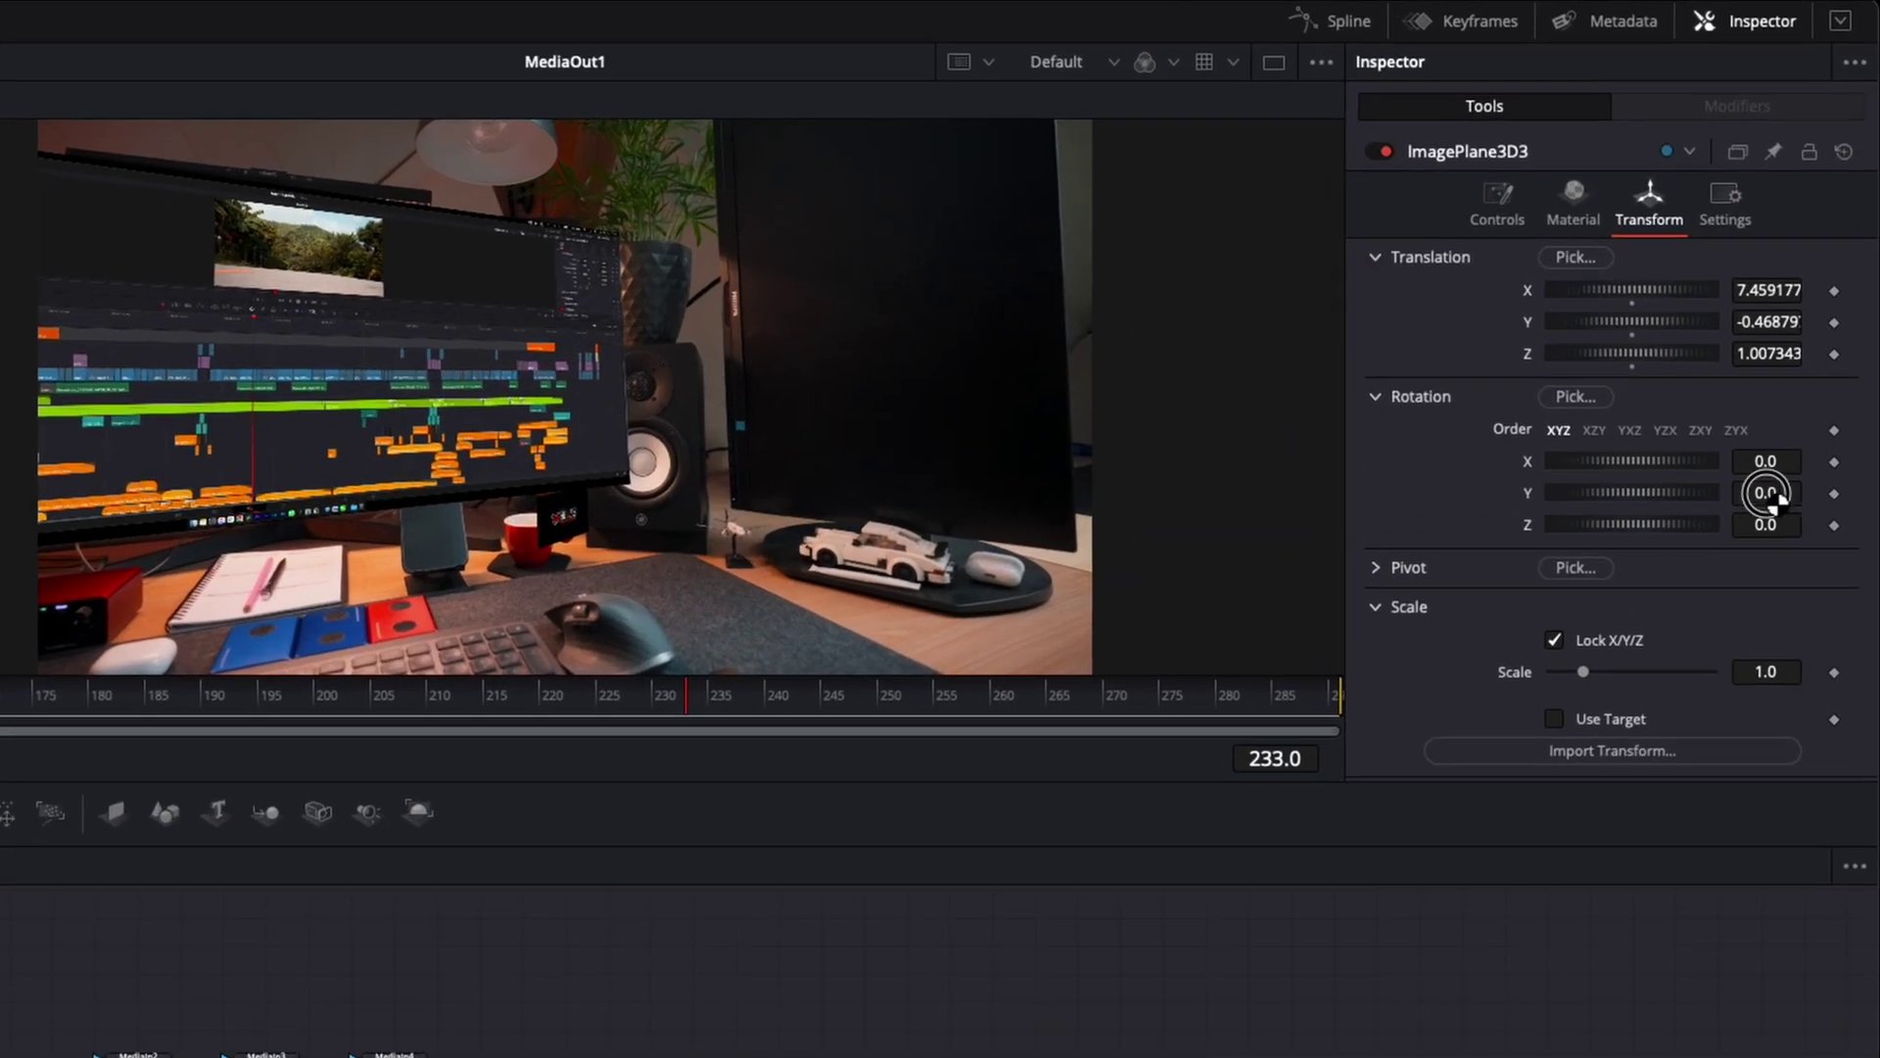
left_click_drag(1807, 302, 1625, 300)
left_click_drag(1466, 490, 593, 509)
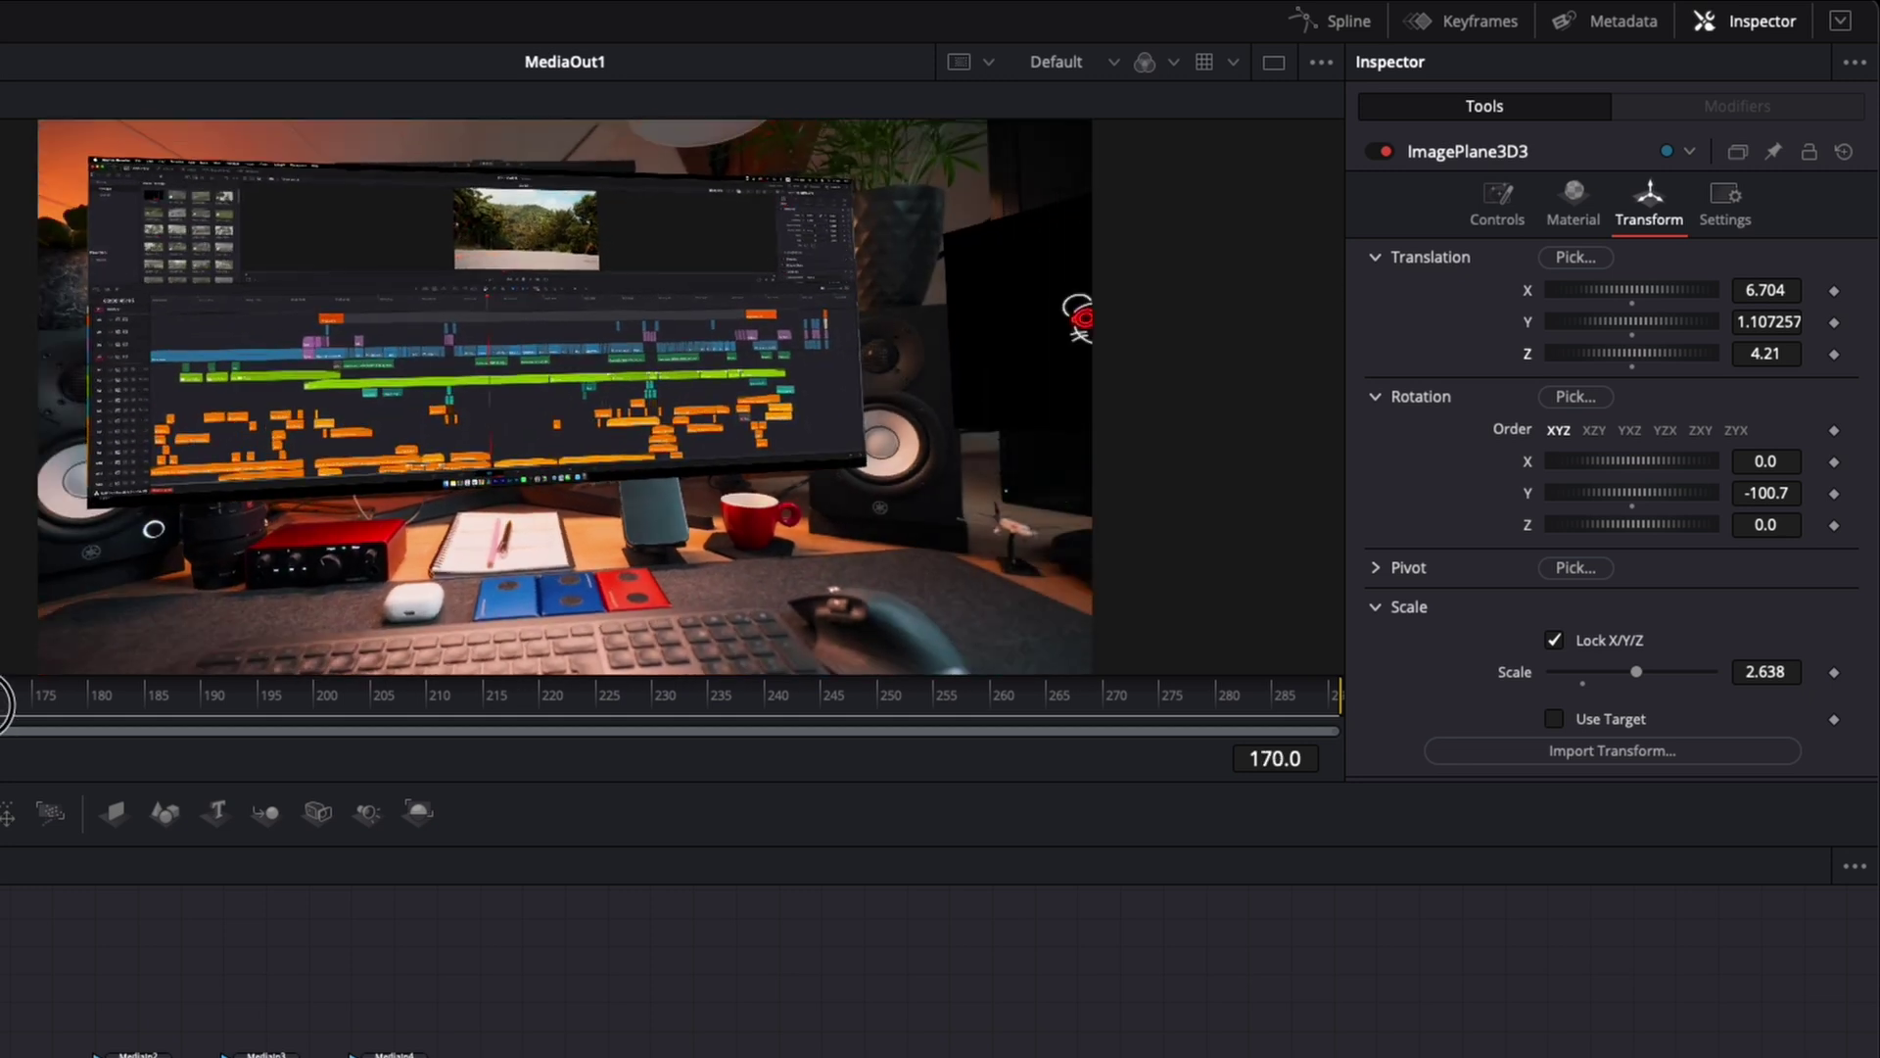
Scrub through the shot and orbit the 3D scene to check how the three image planes sit around the camera path
left_click_drag(2, 705, 191, 701)
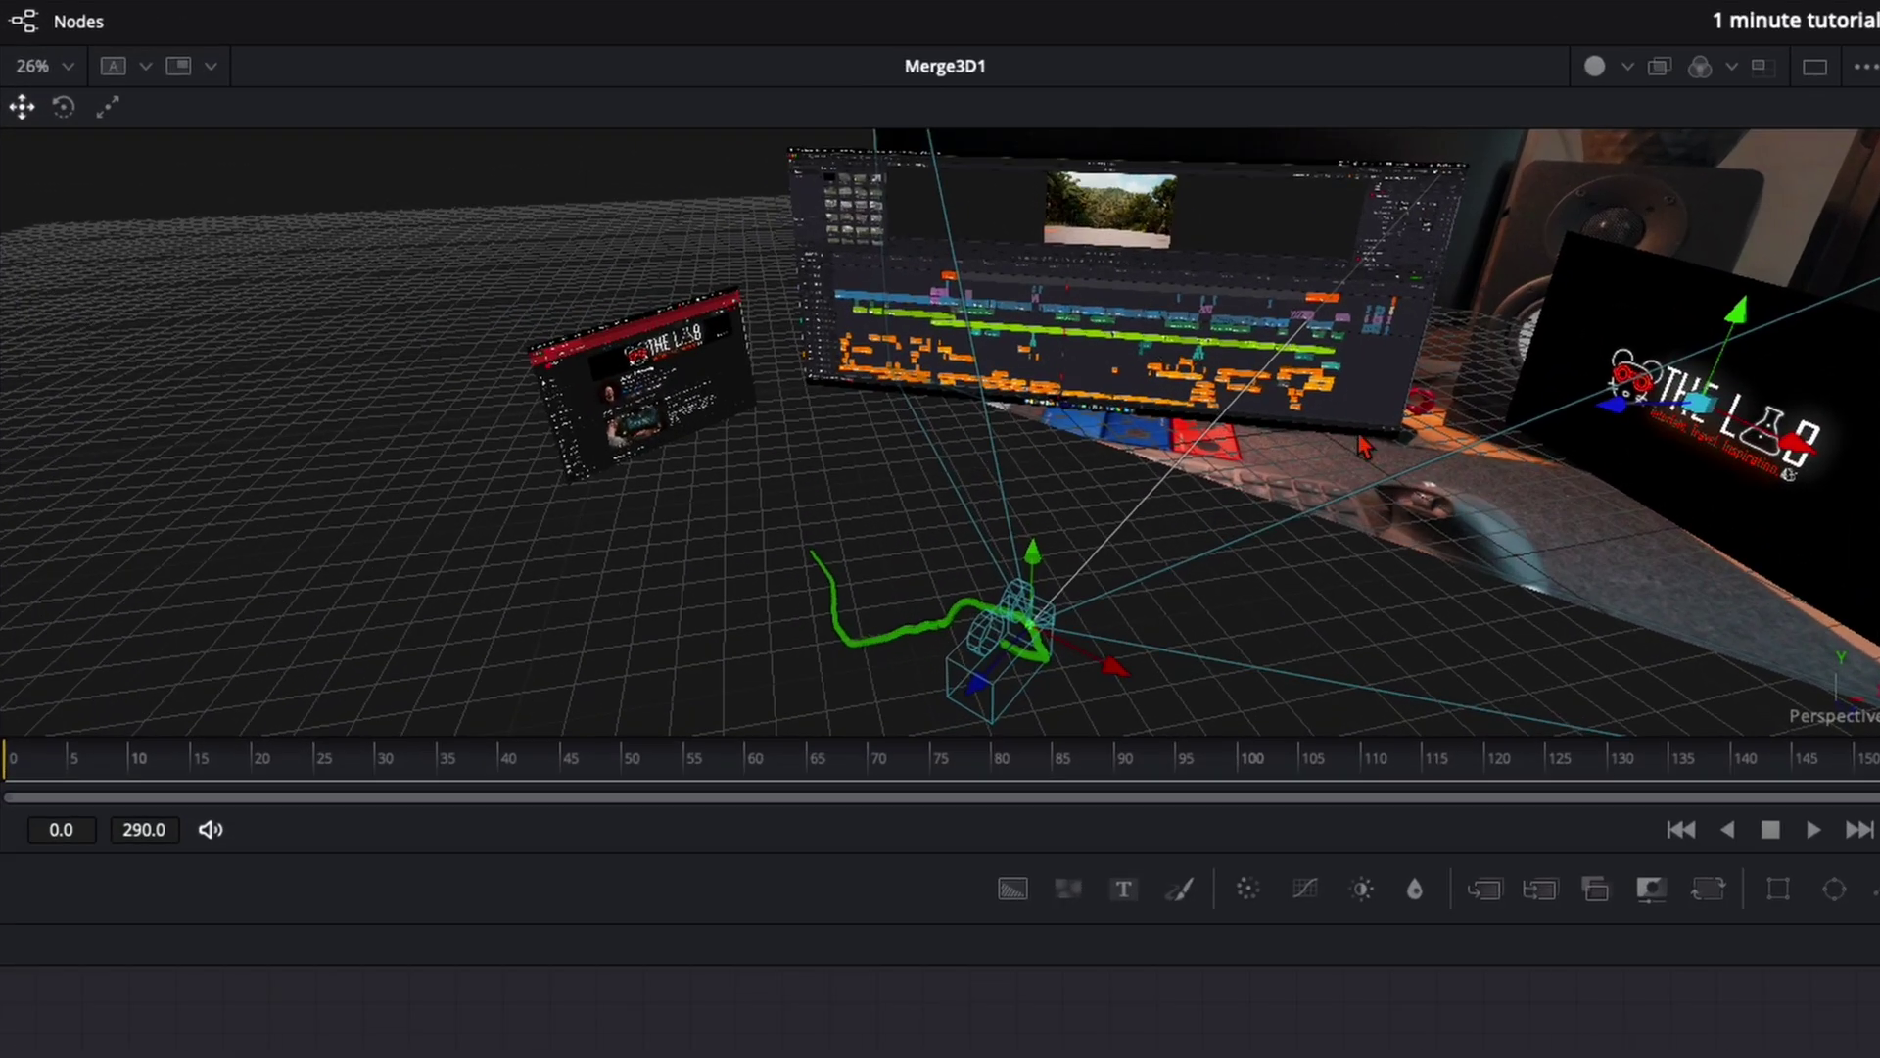
left_click_drag(1364, 448, 932, 672)
left_click_drag(1200, 575, 746, 453)
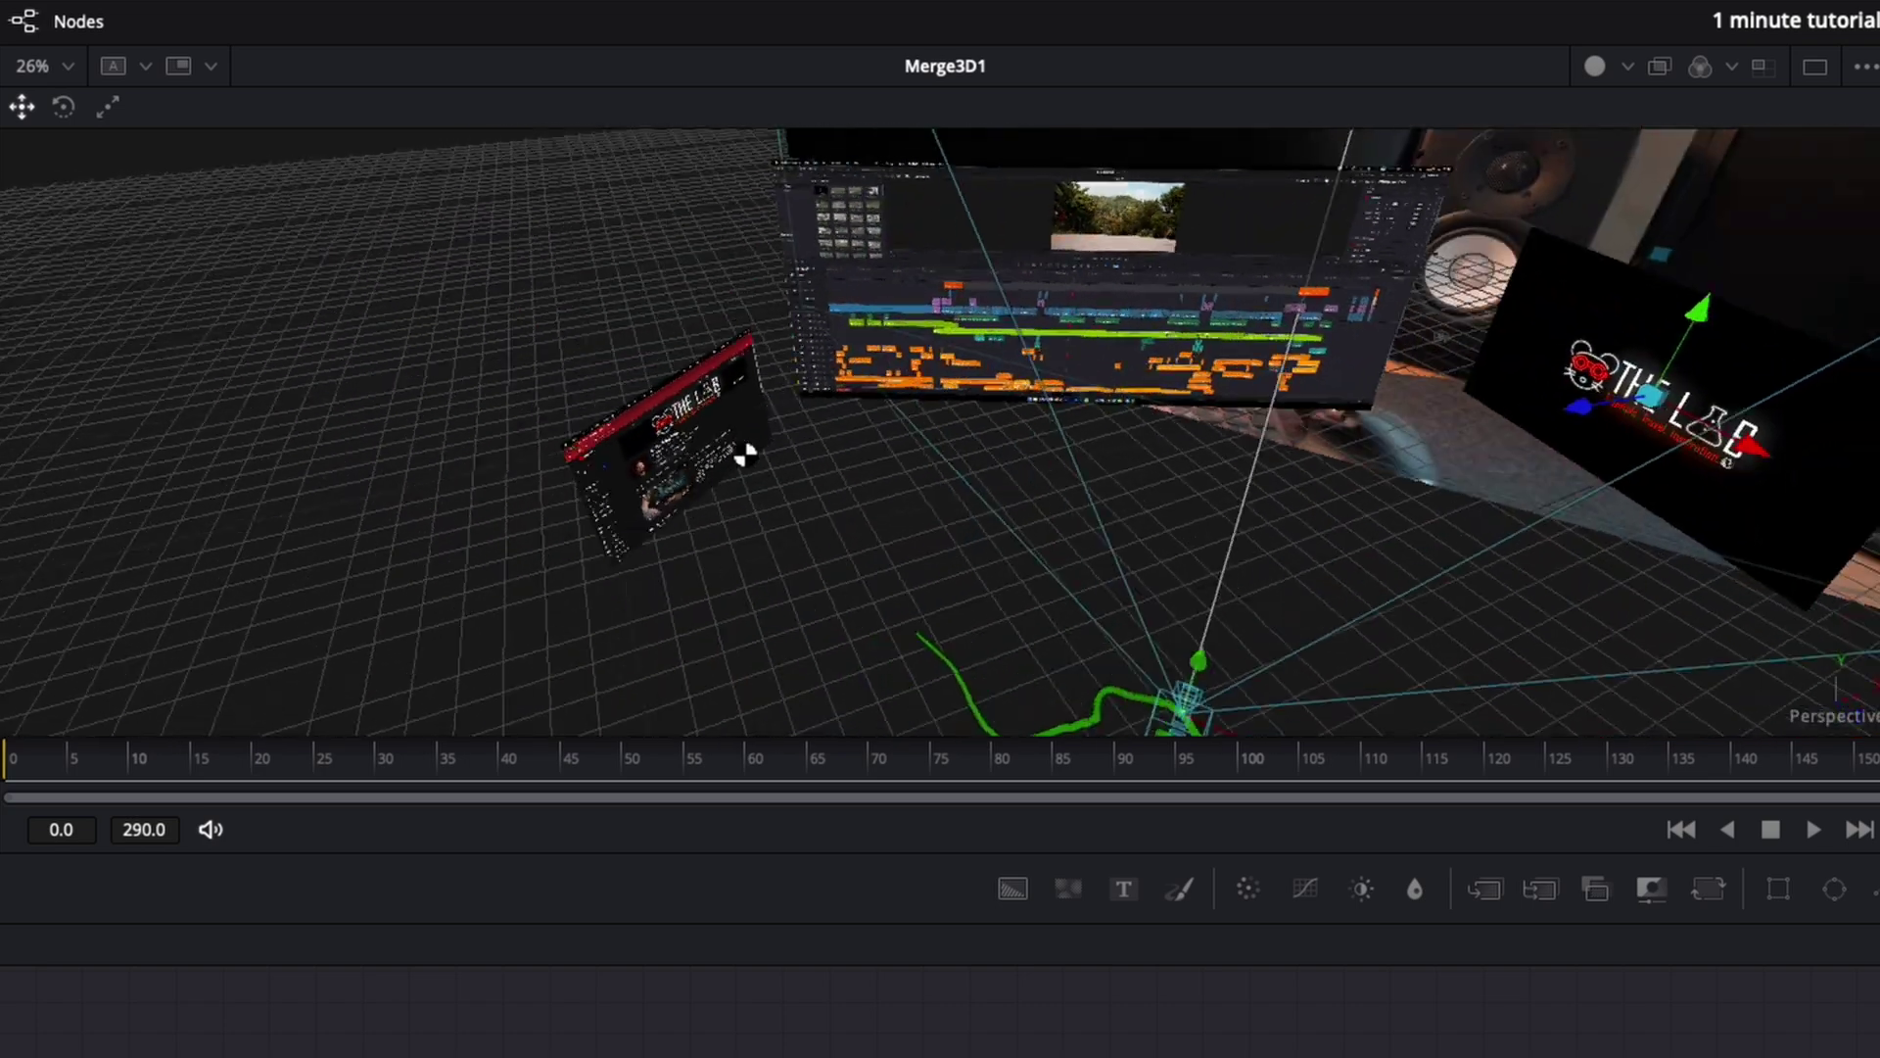
Move the three image plane nodes down to open up space between them and their media inputs
left_click_drag(1477, 454, 1441, 408)
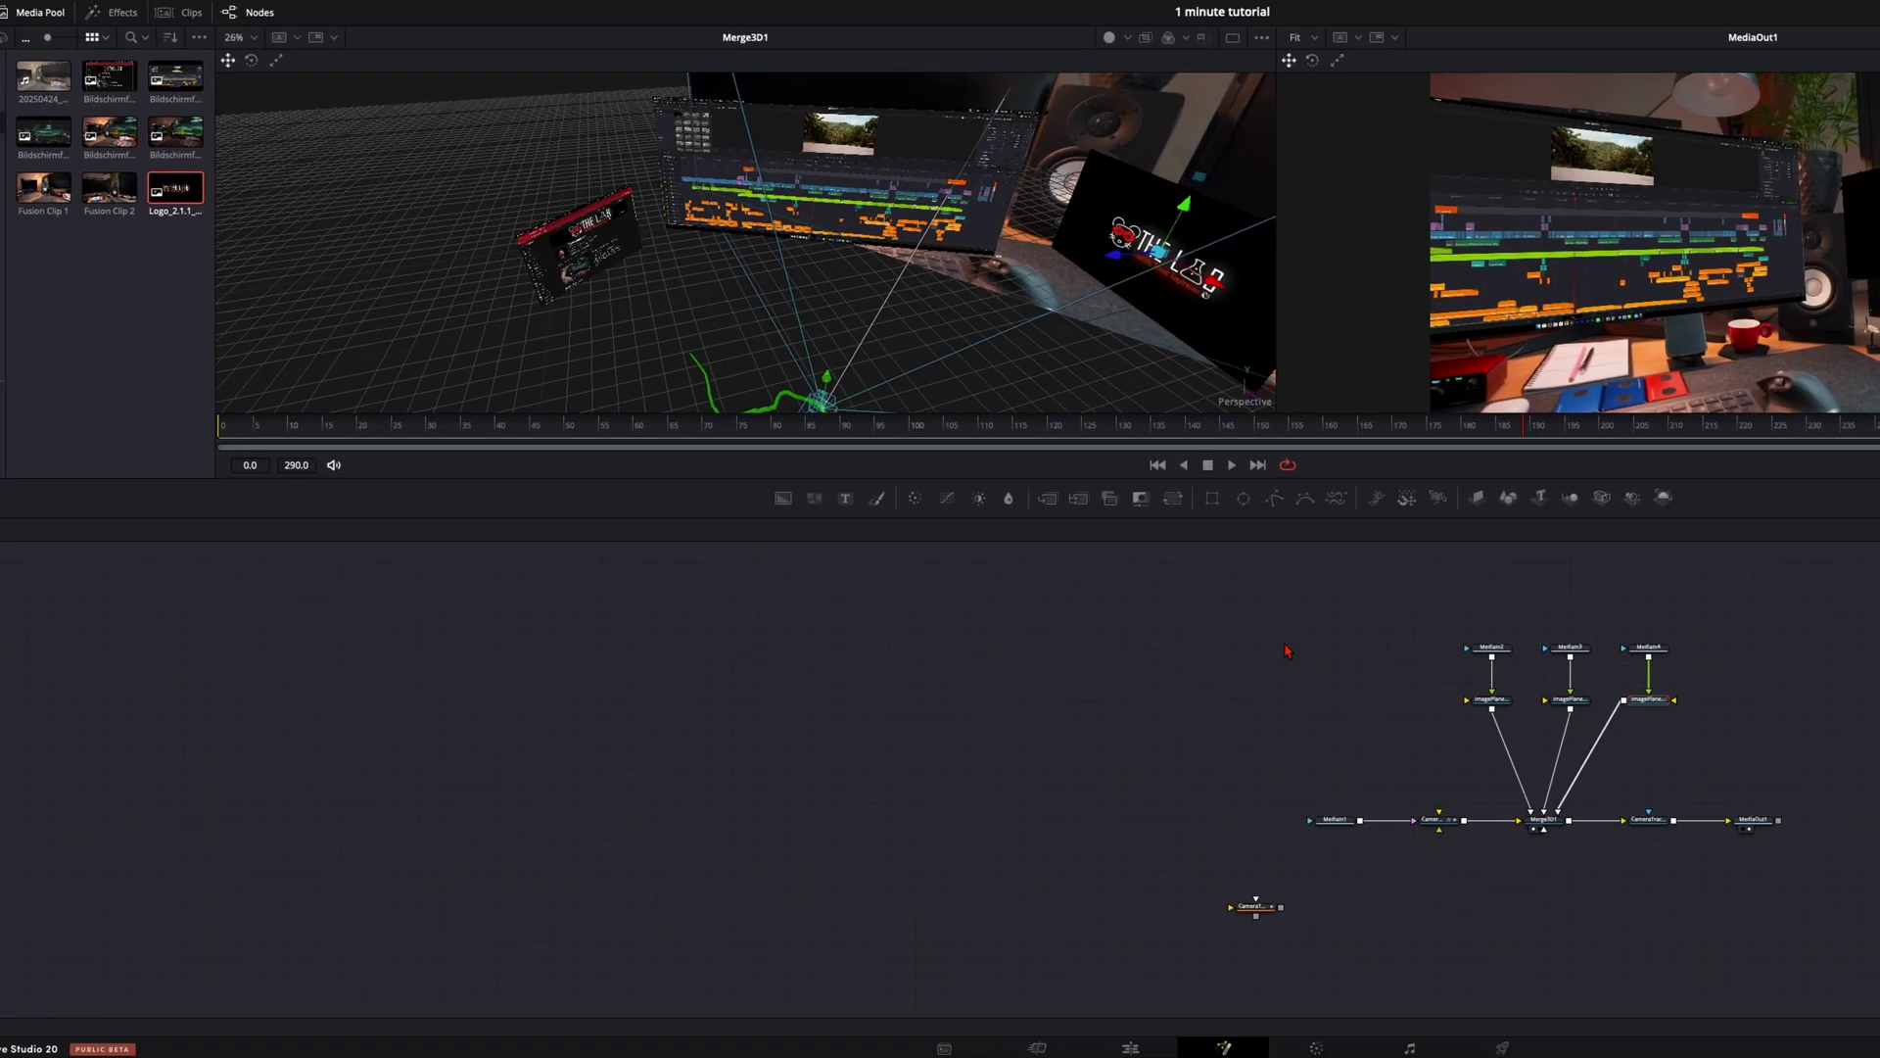
left_click_drag(1273, 422, 941, 421)
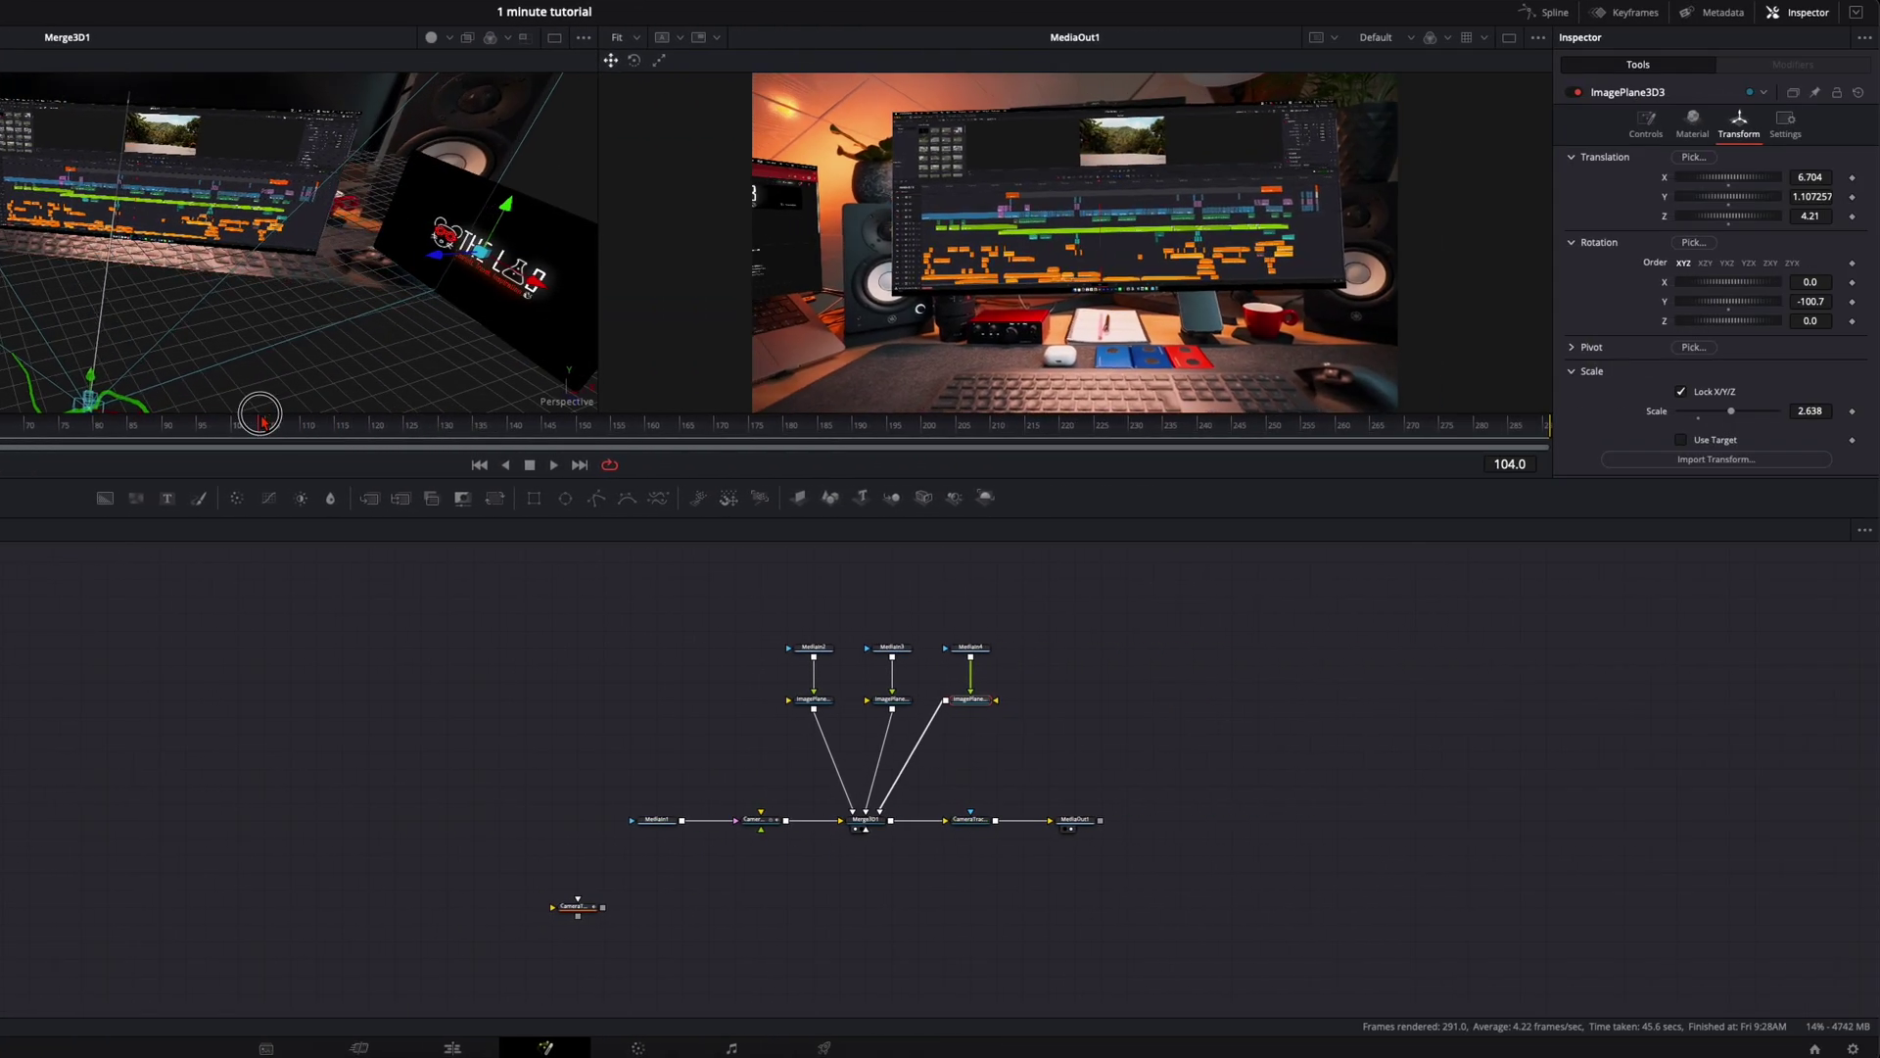
left_click_drag(261, 421, 261, 418)
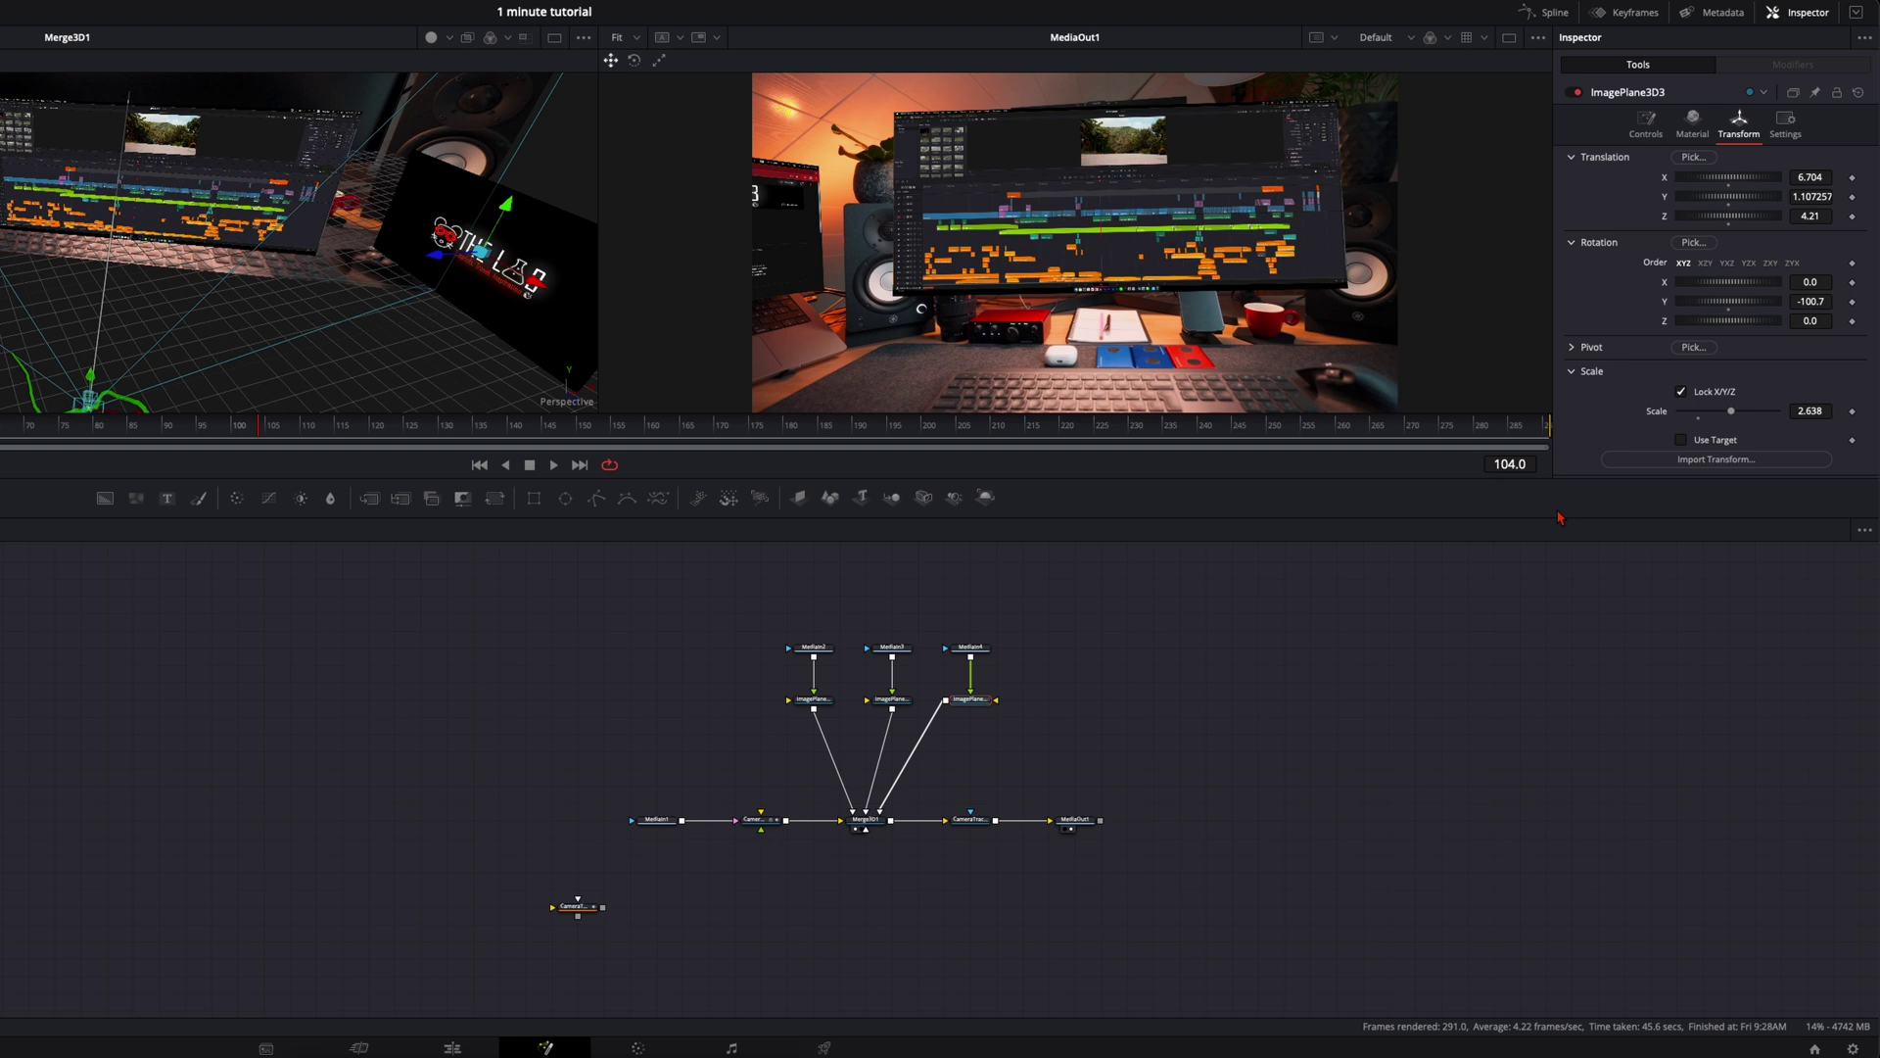
left_click_drag(733, 723, 973, 777)
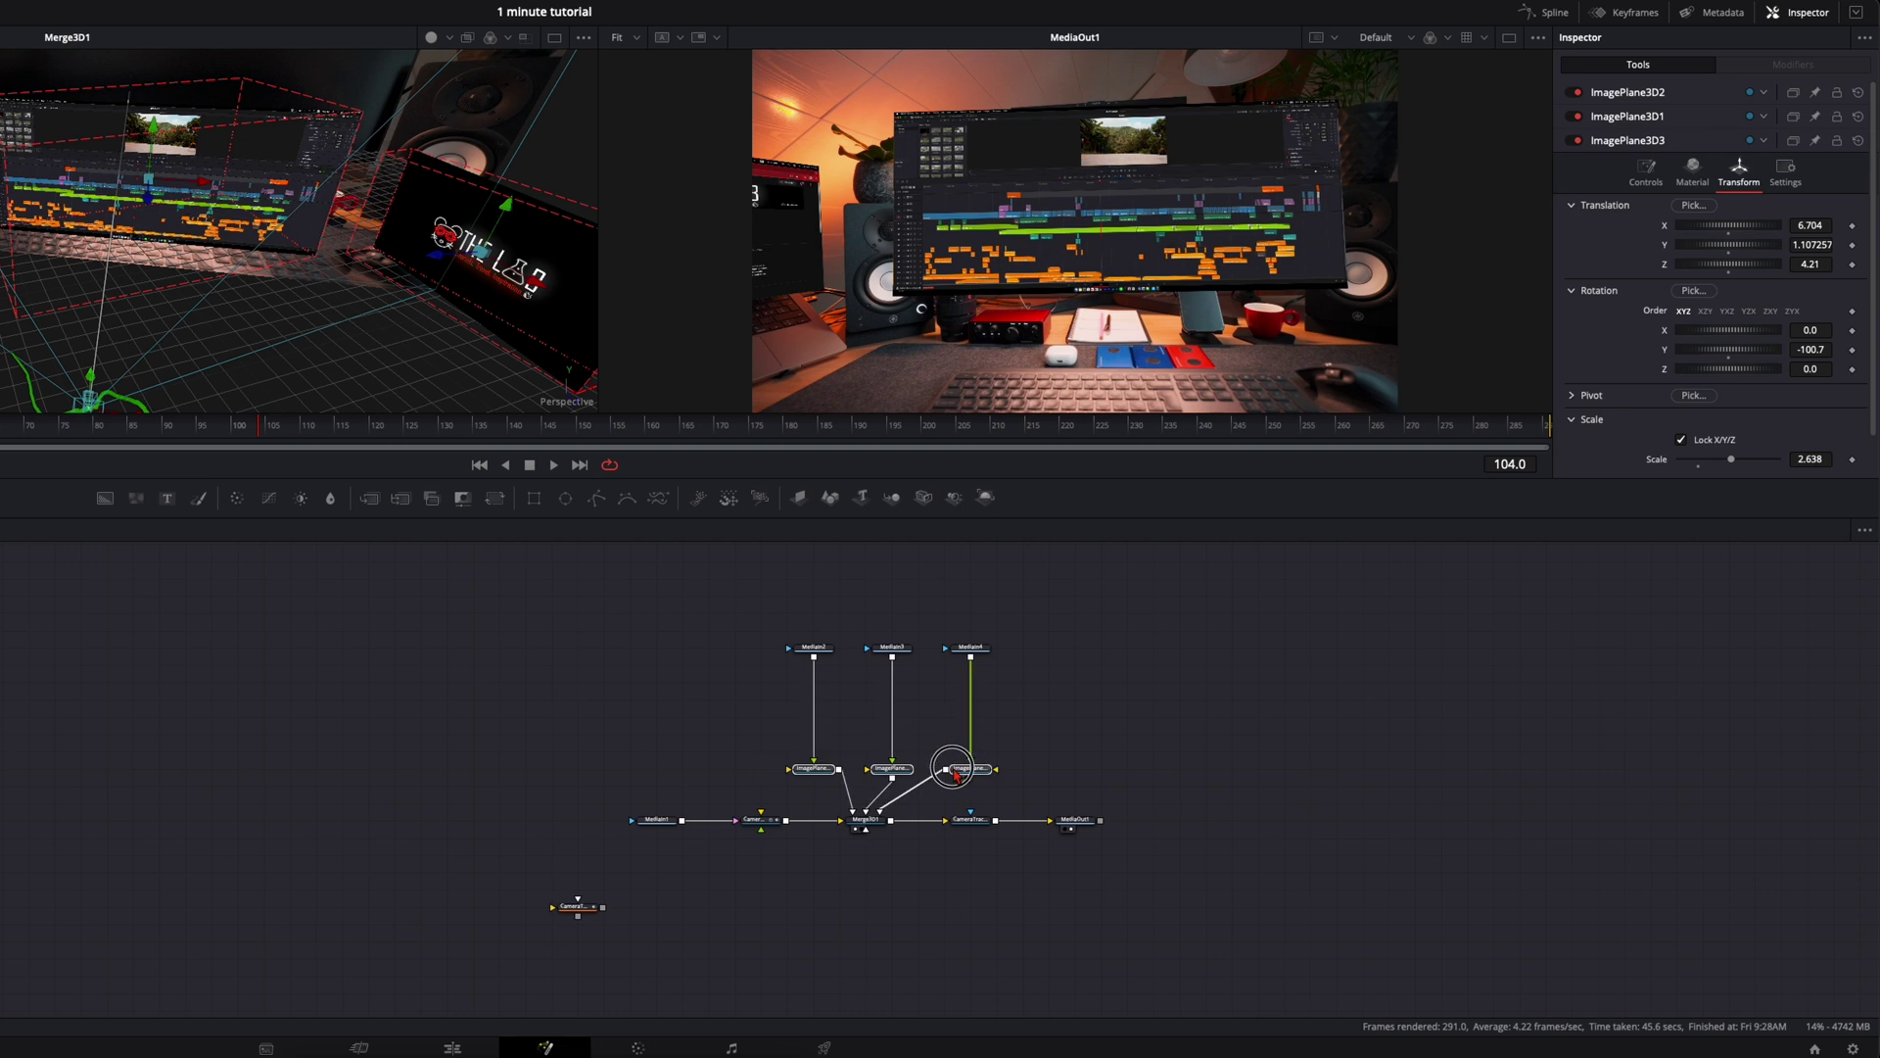
left_click(971, 769)
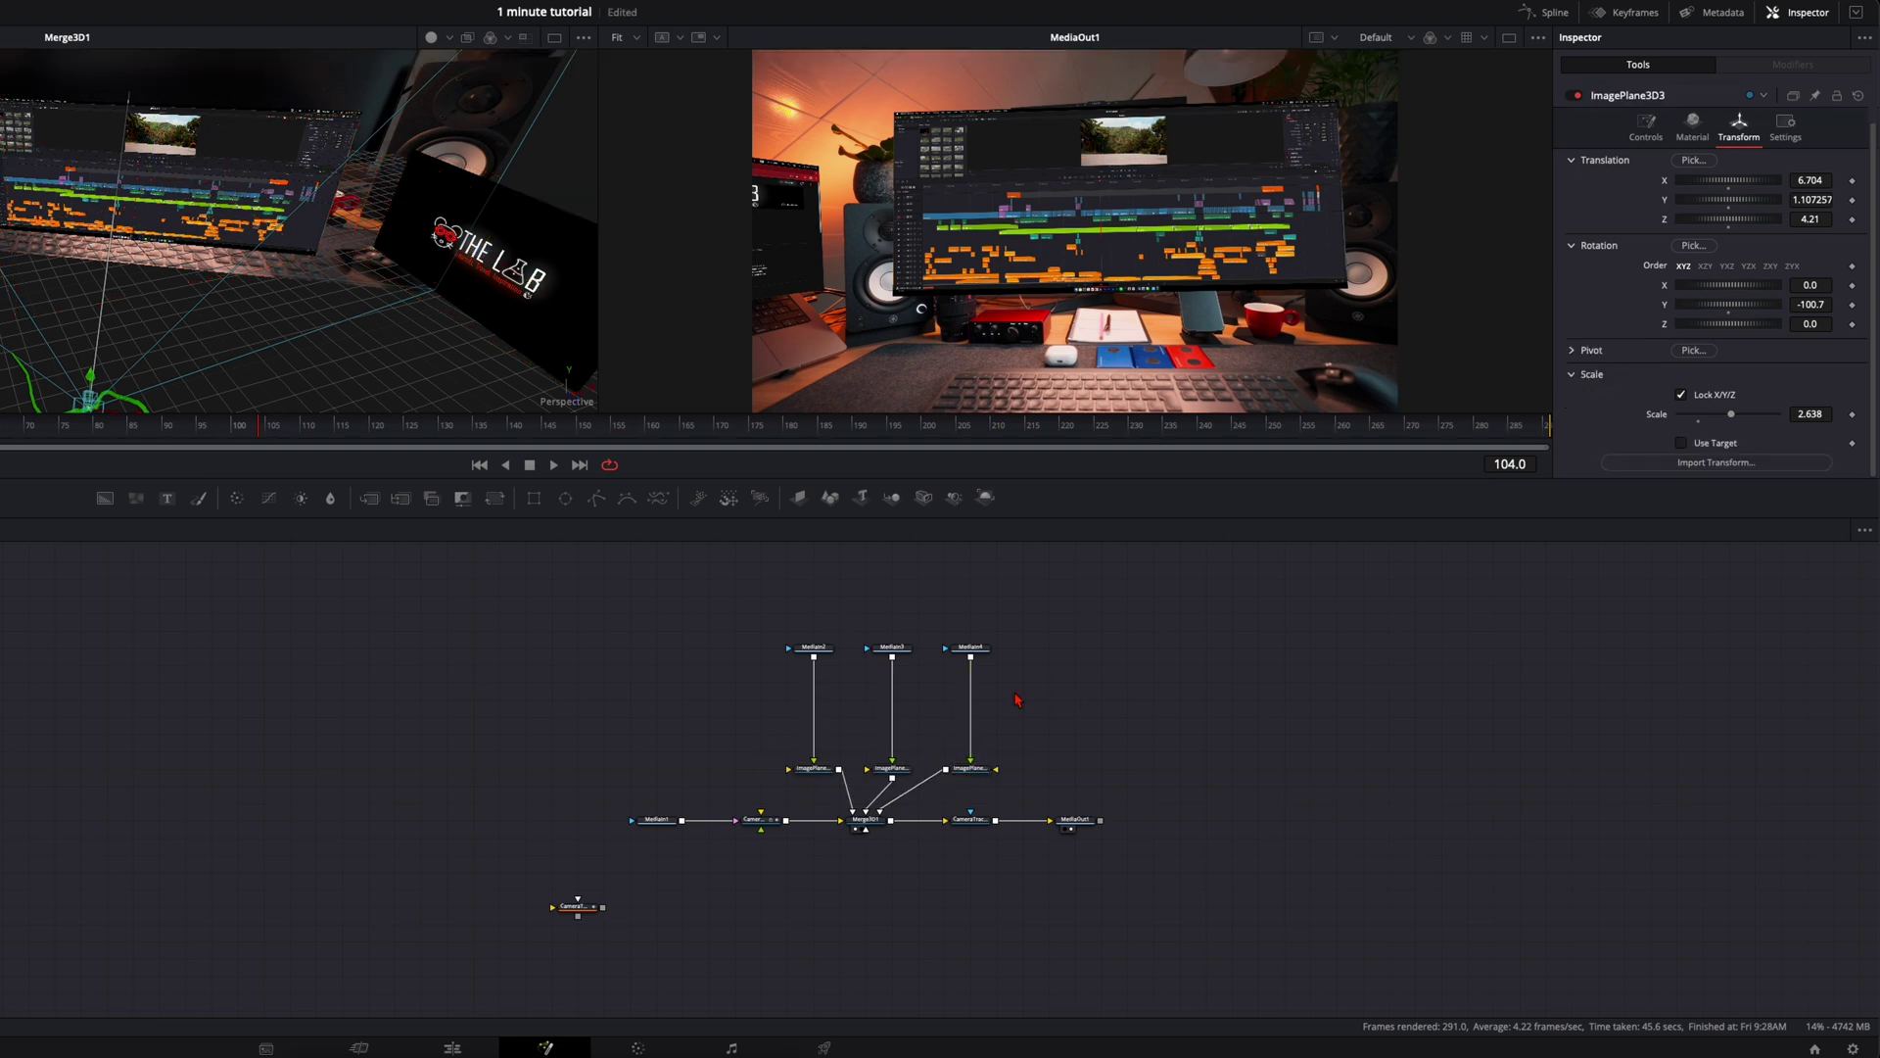
Insert a Soft Glow node between MediaIn3 and its image plane
left_click(897, 651)
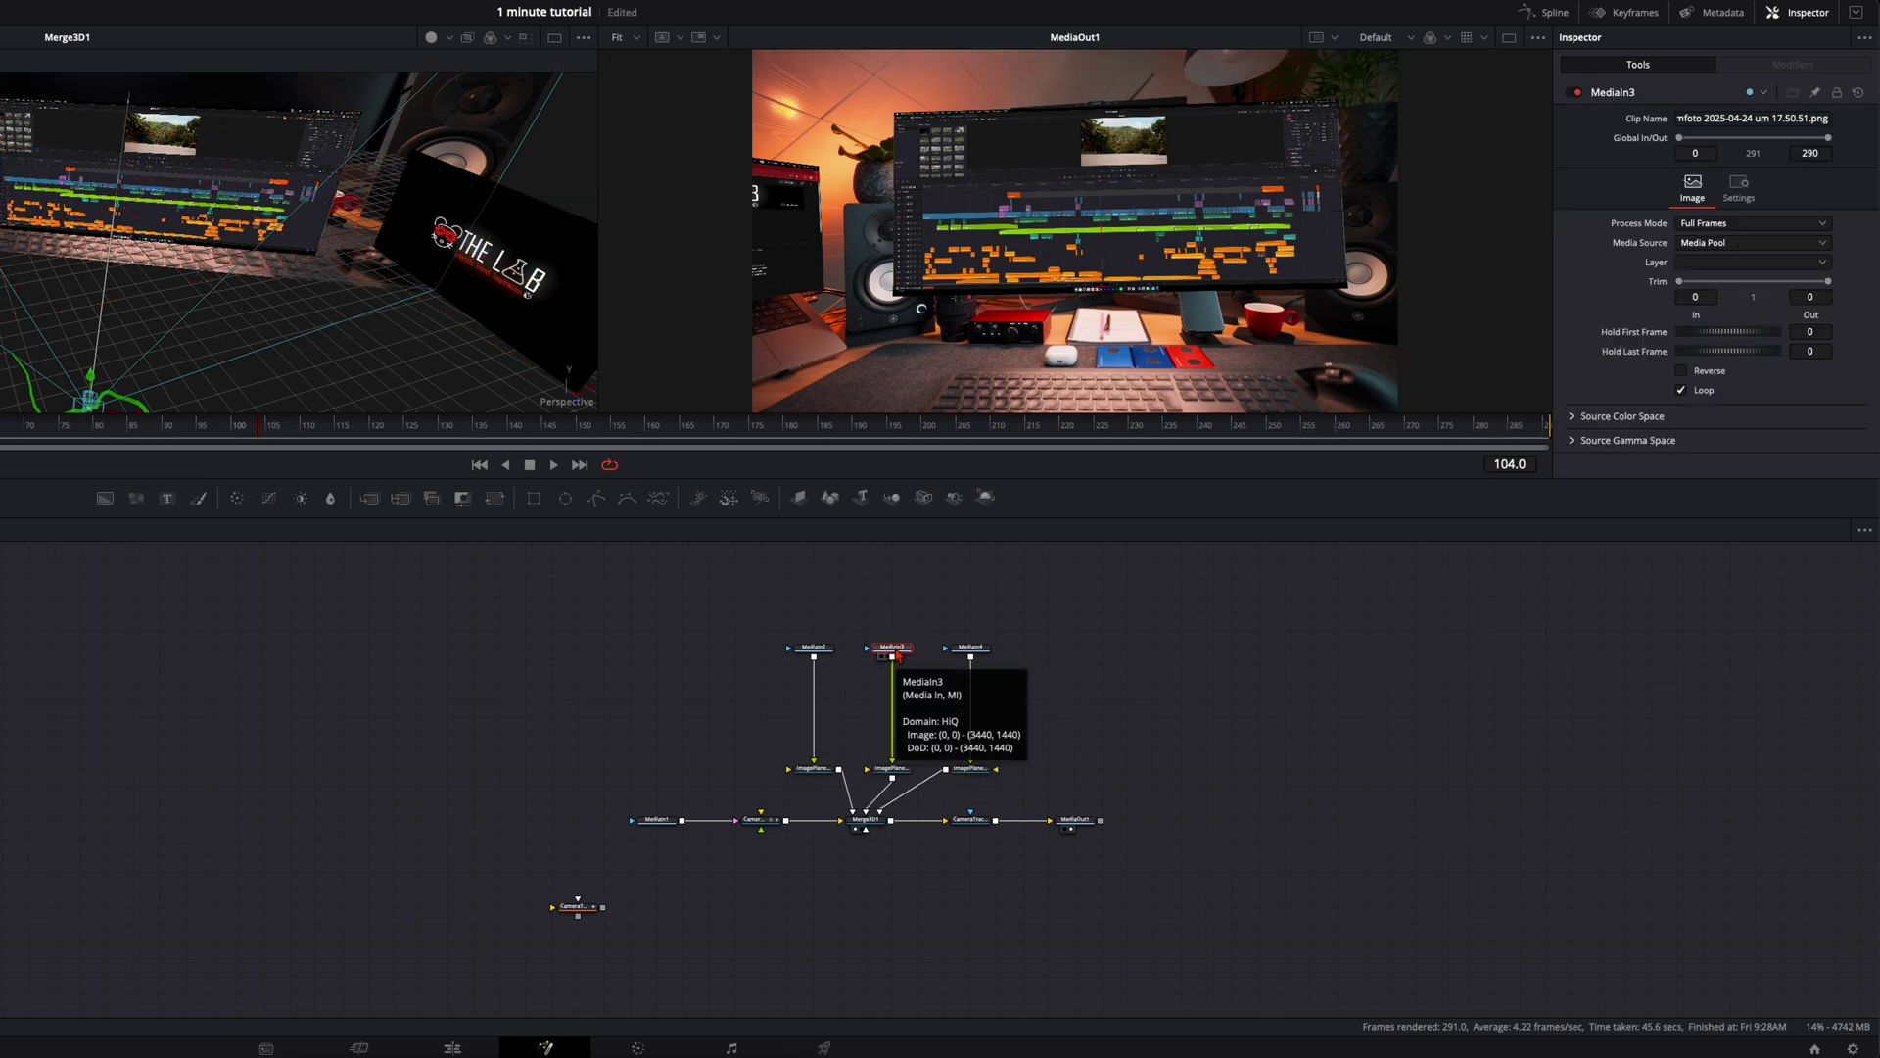
key("shift+space")
type("camera")
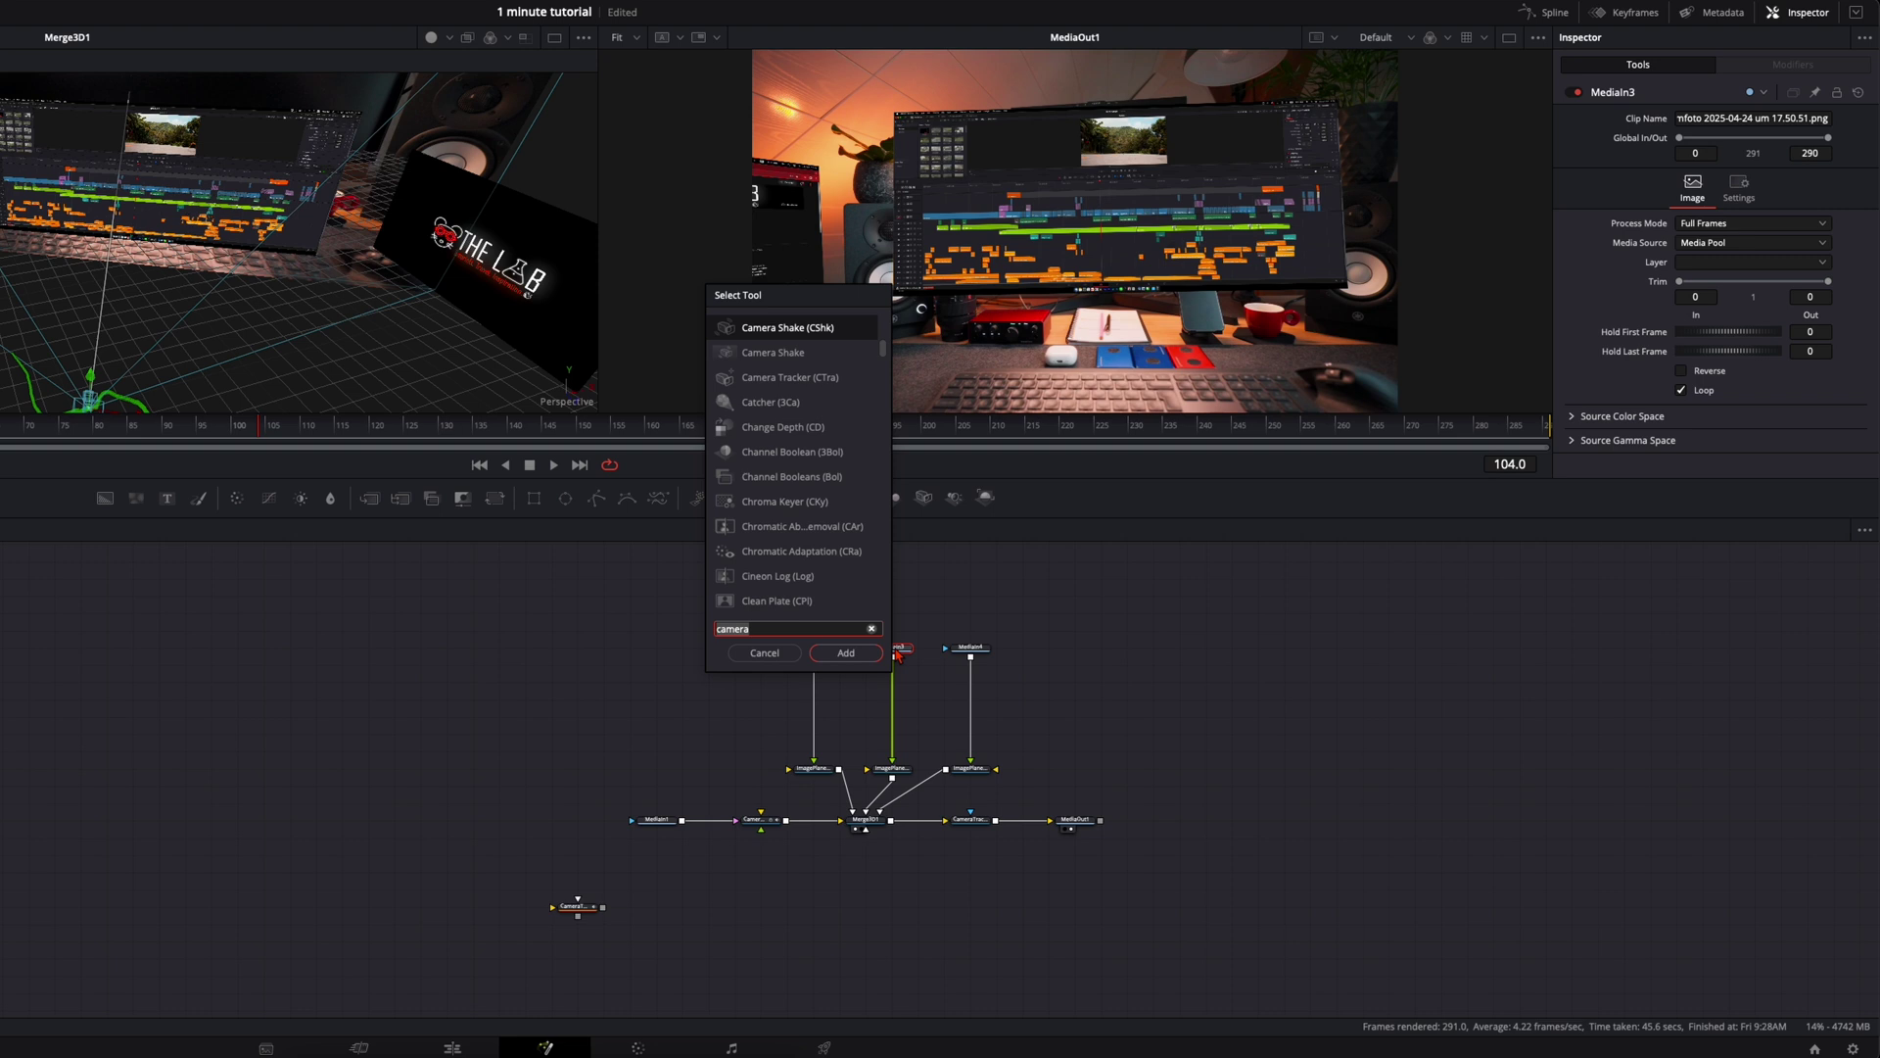
type("soft")
key("Return")
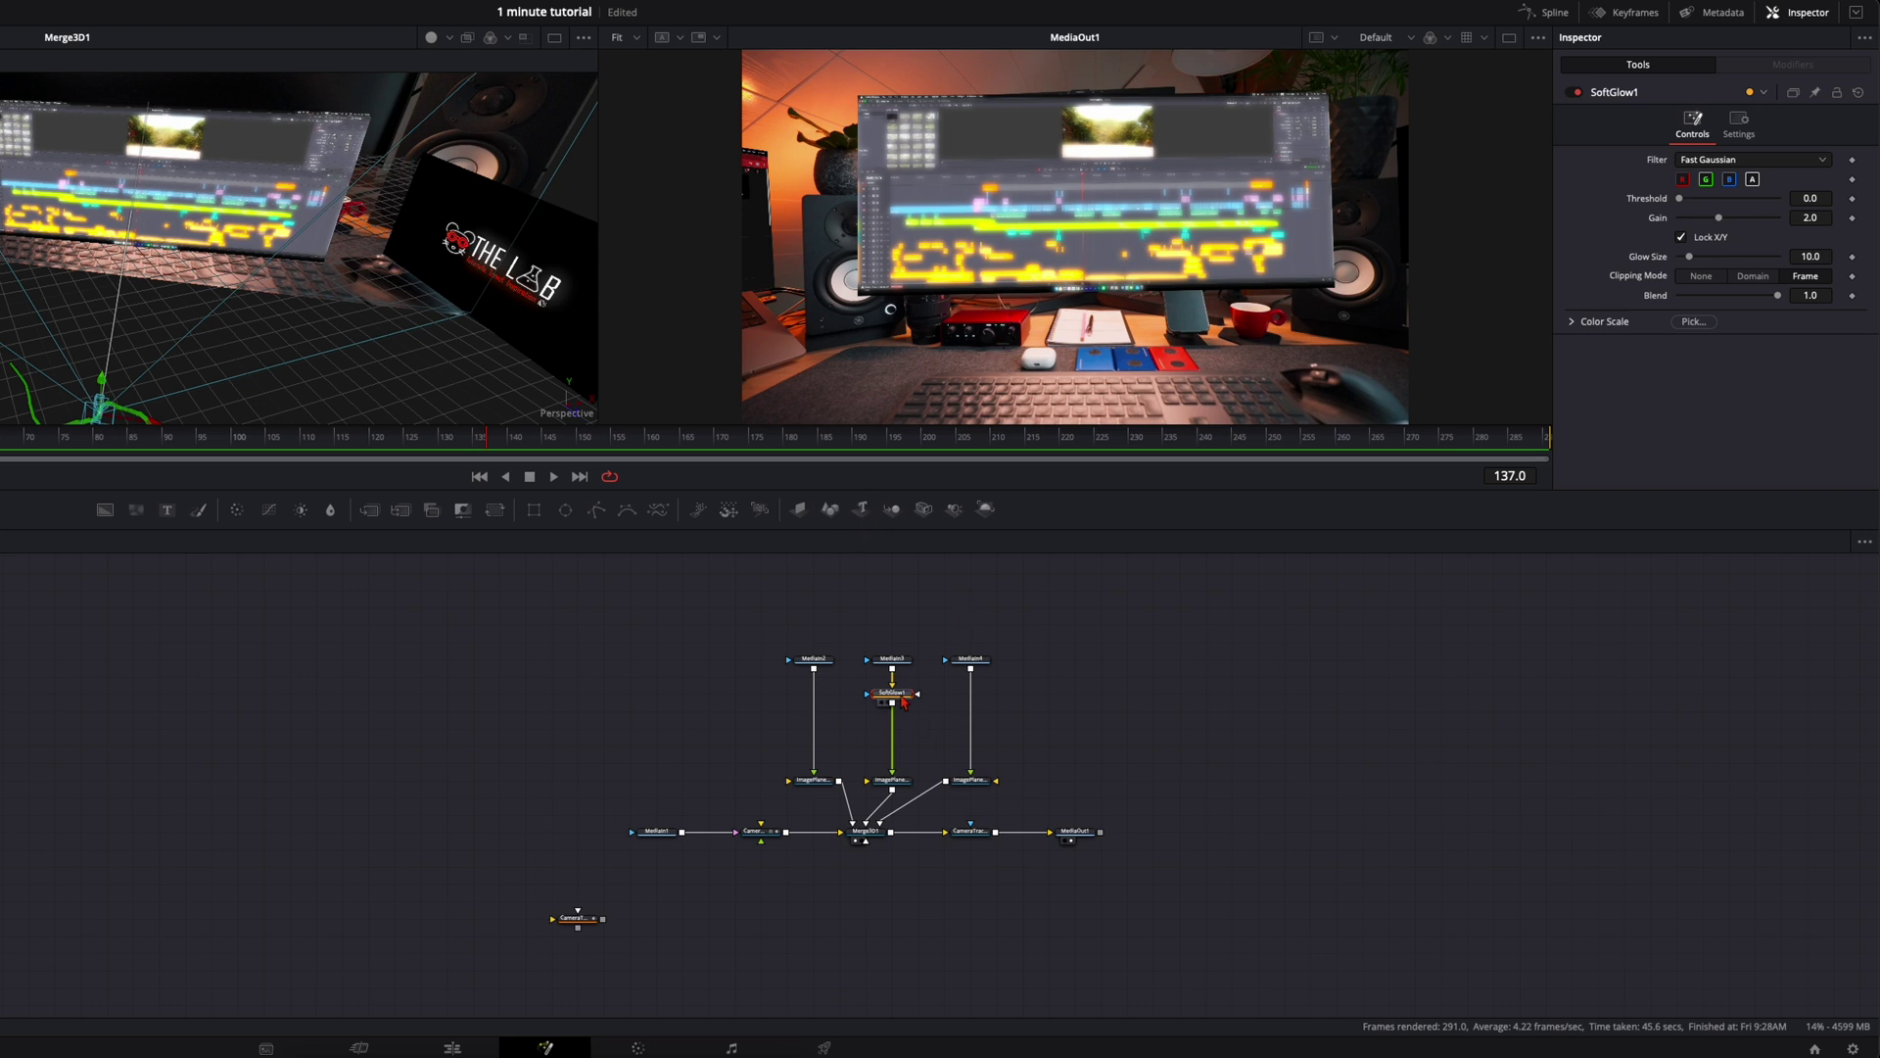
Exclude the red channel from the Soft Glow and set its gain to 1.0 and glow size to 30
left_click(1683, 181)
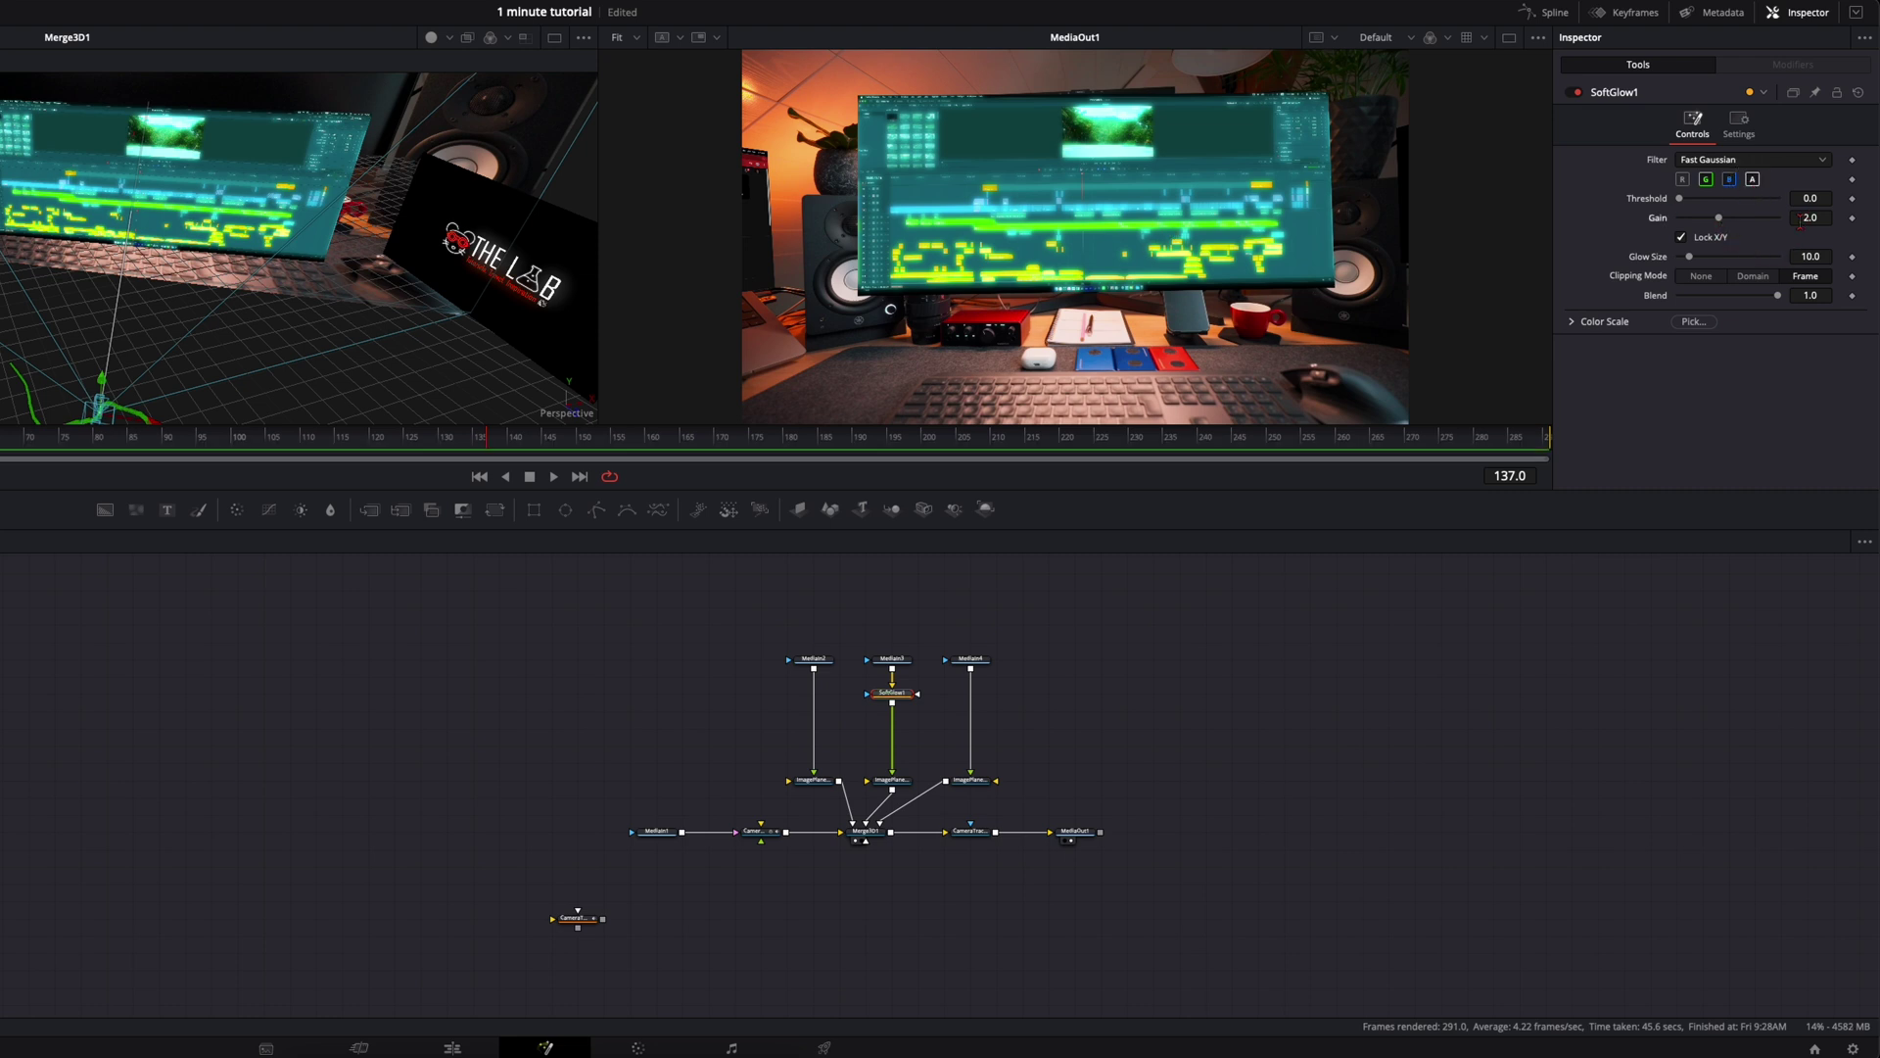
left_click(1688, 224)
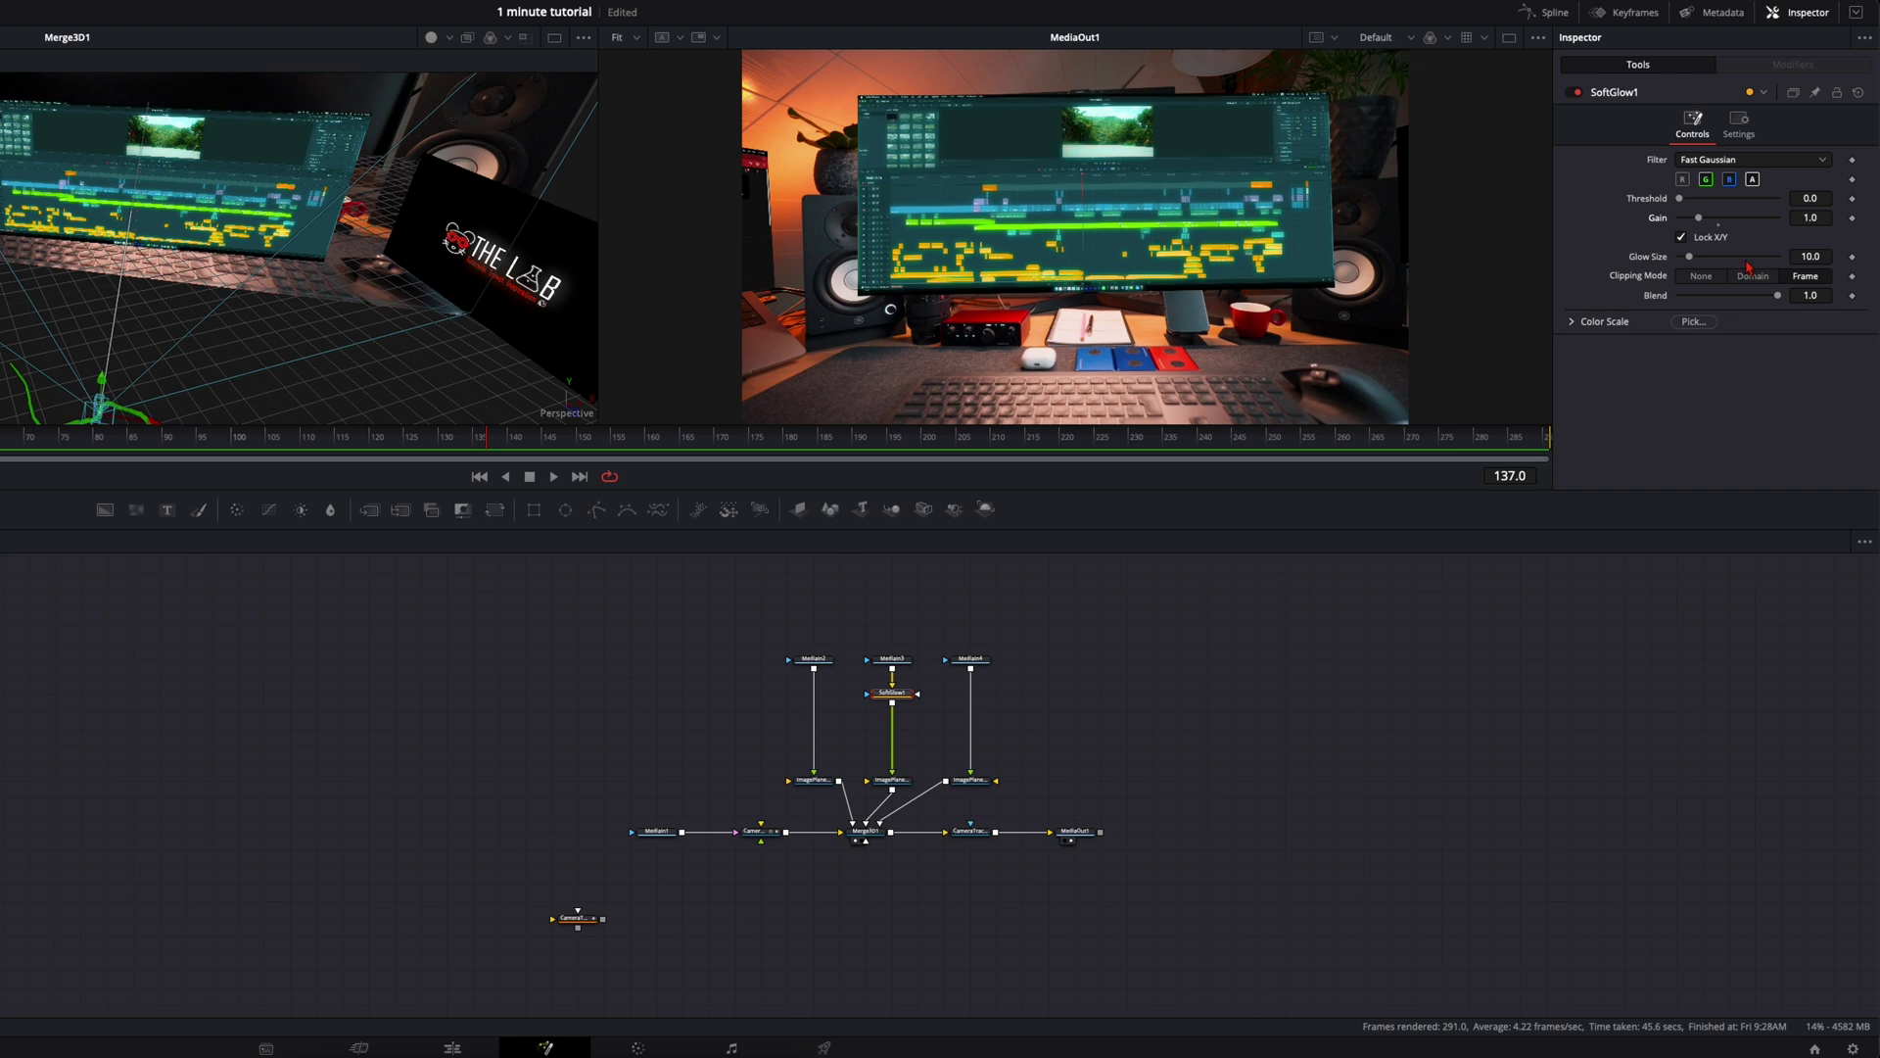
left_click_drag(1799, 257, 1805, 262)
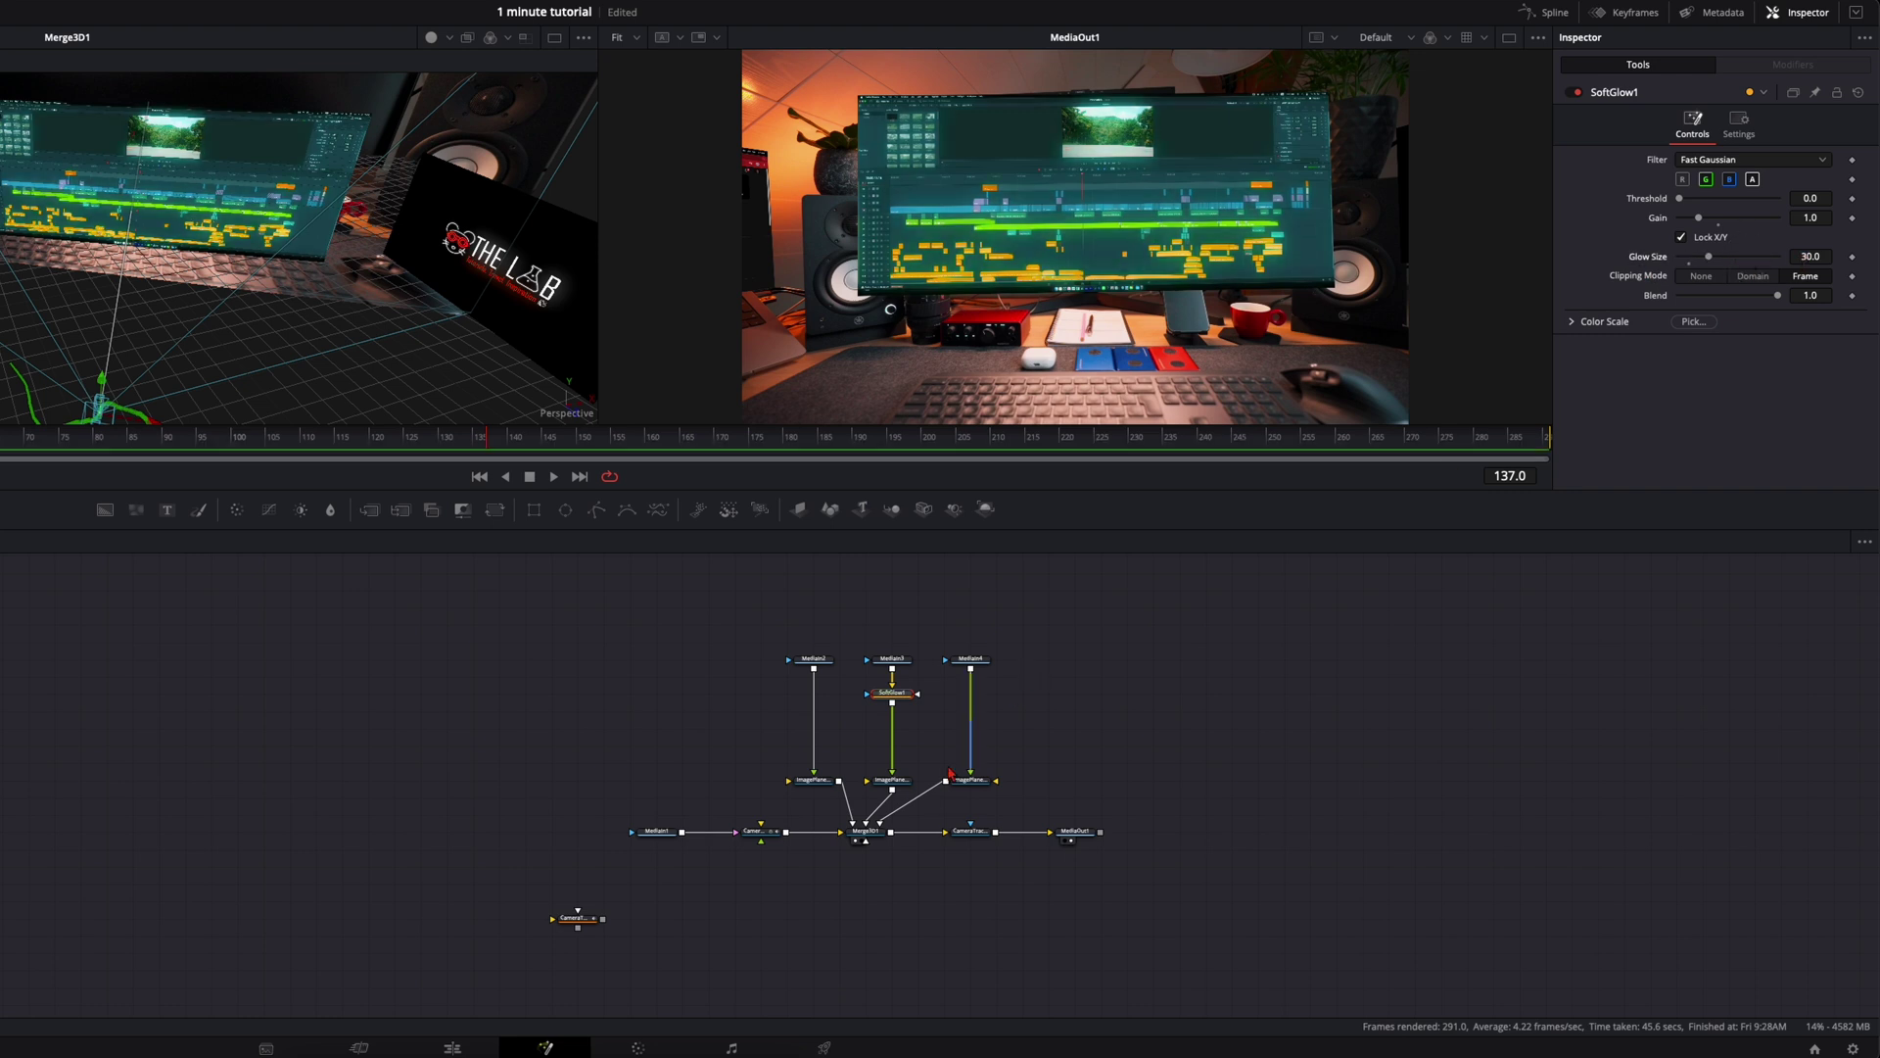
Set the diffuse opacity of ImagePlane3D2's material to 0.7
left_click(897, 787)
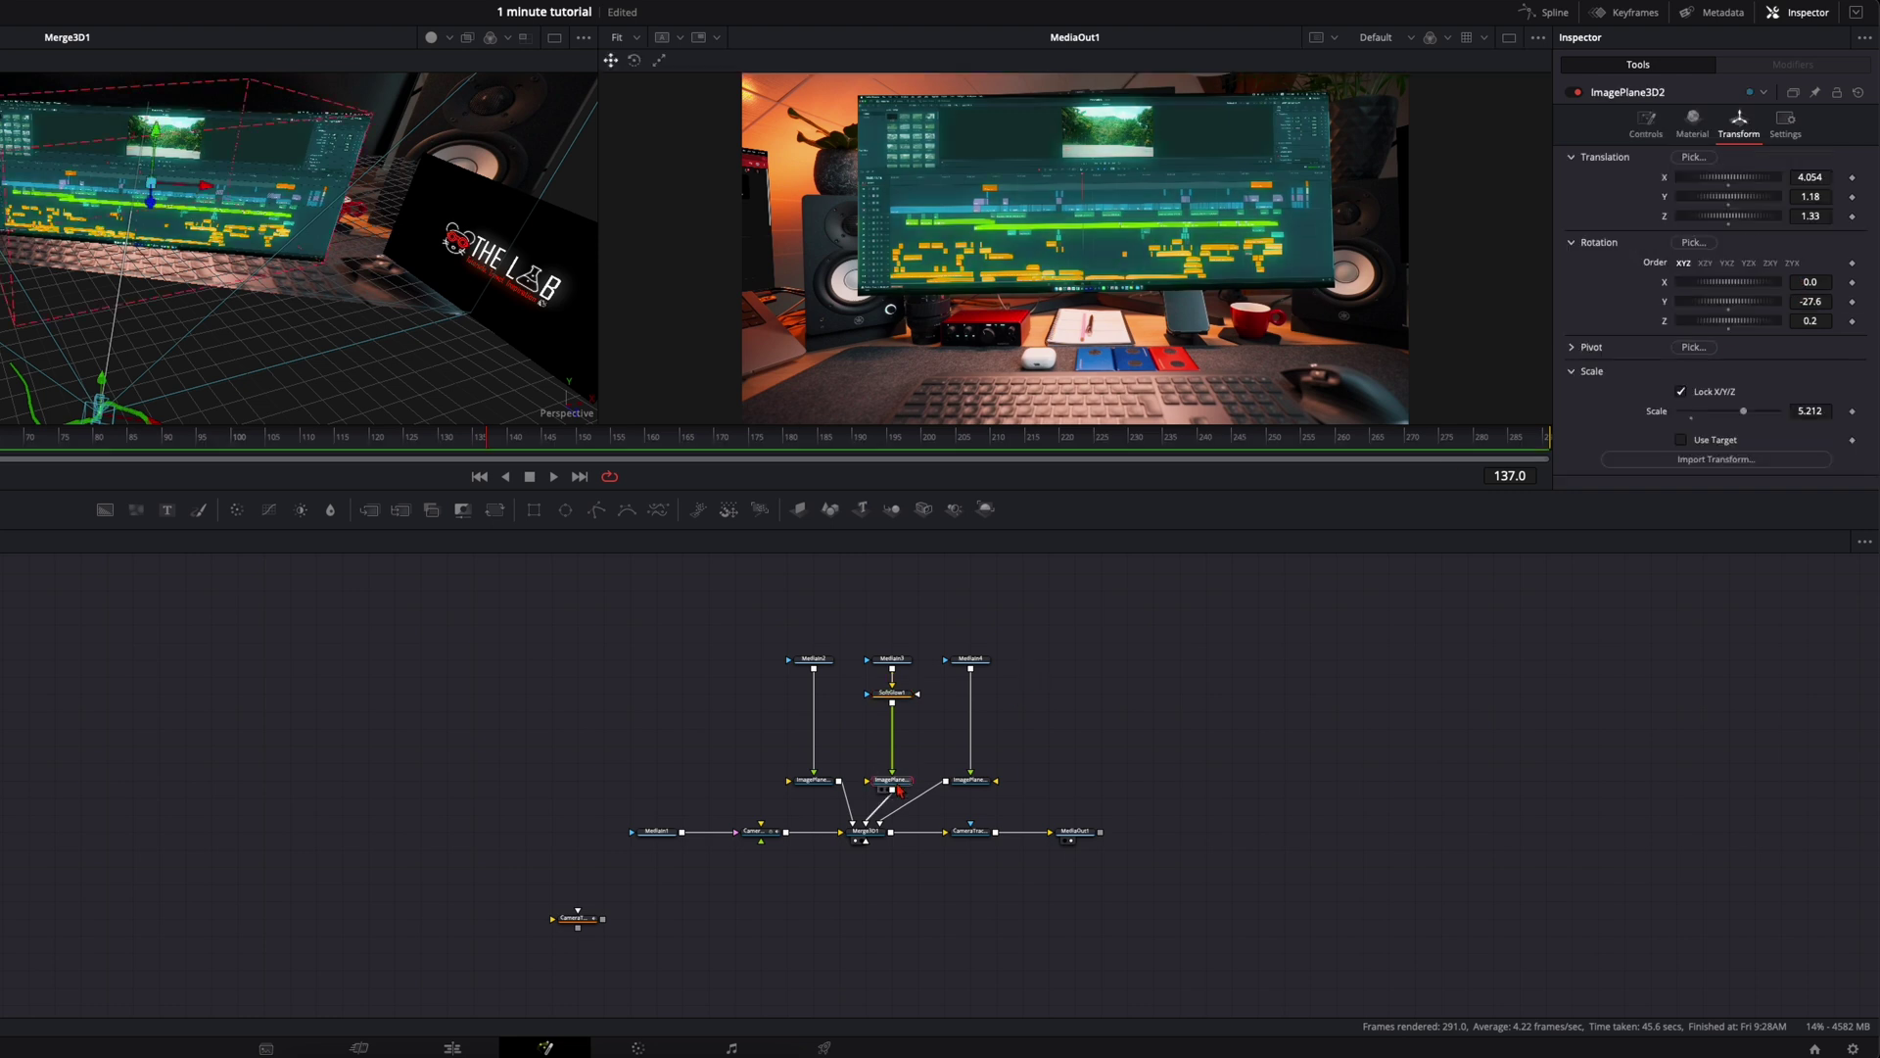
left_click(1692, 132)
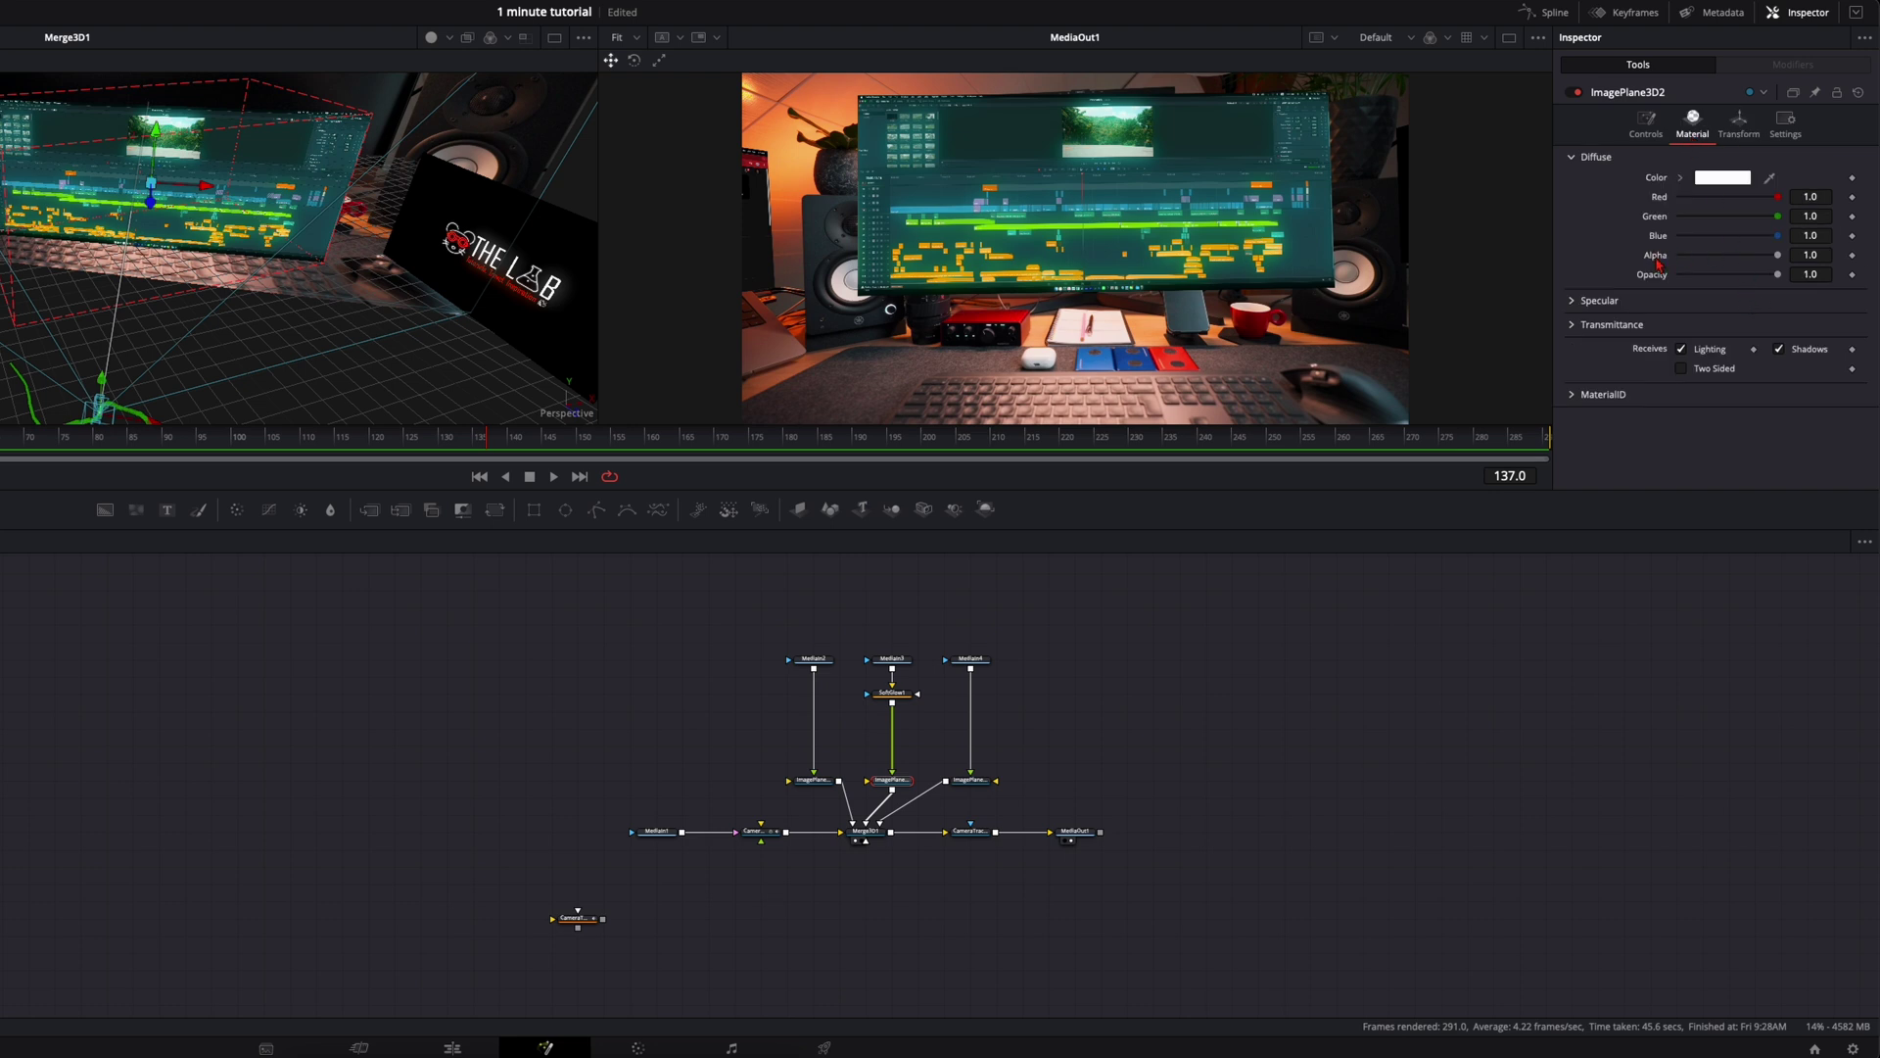
left_click(1809, 275)
key("Return")
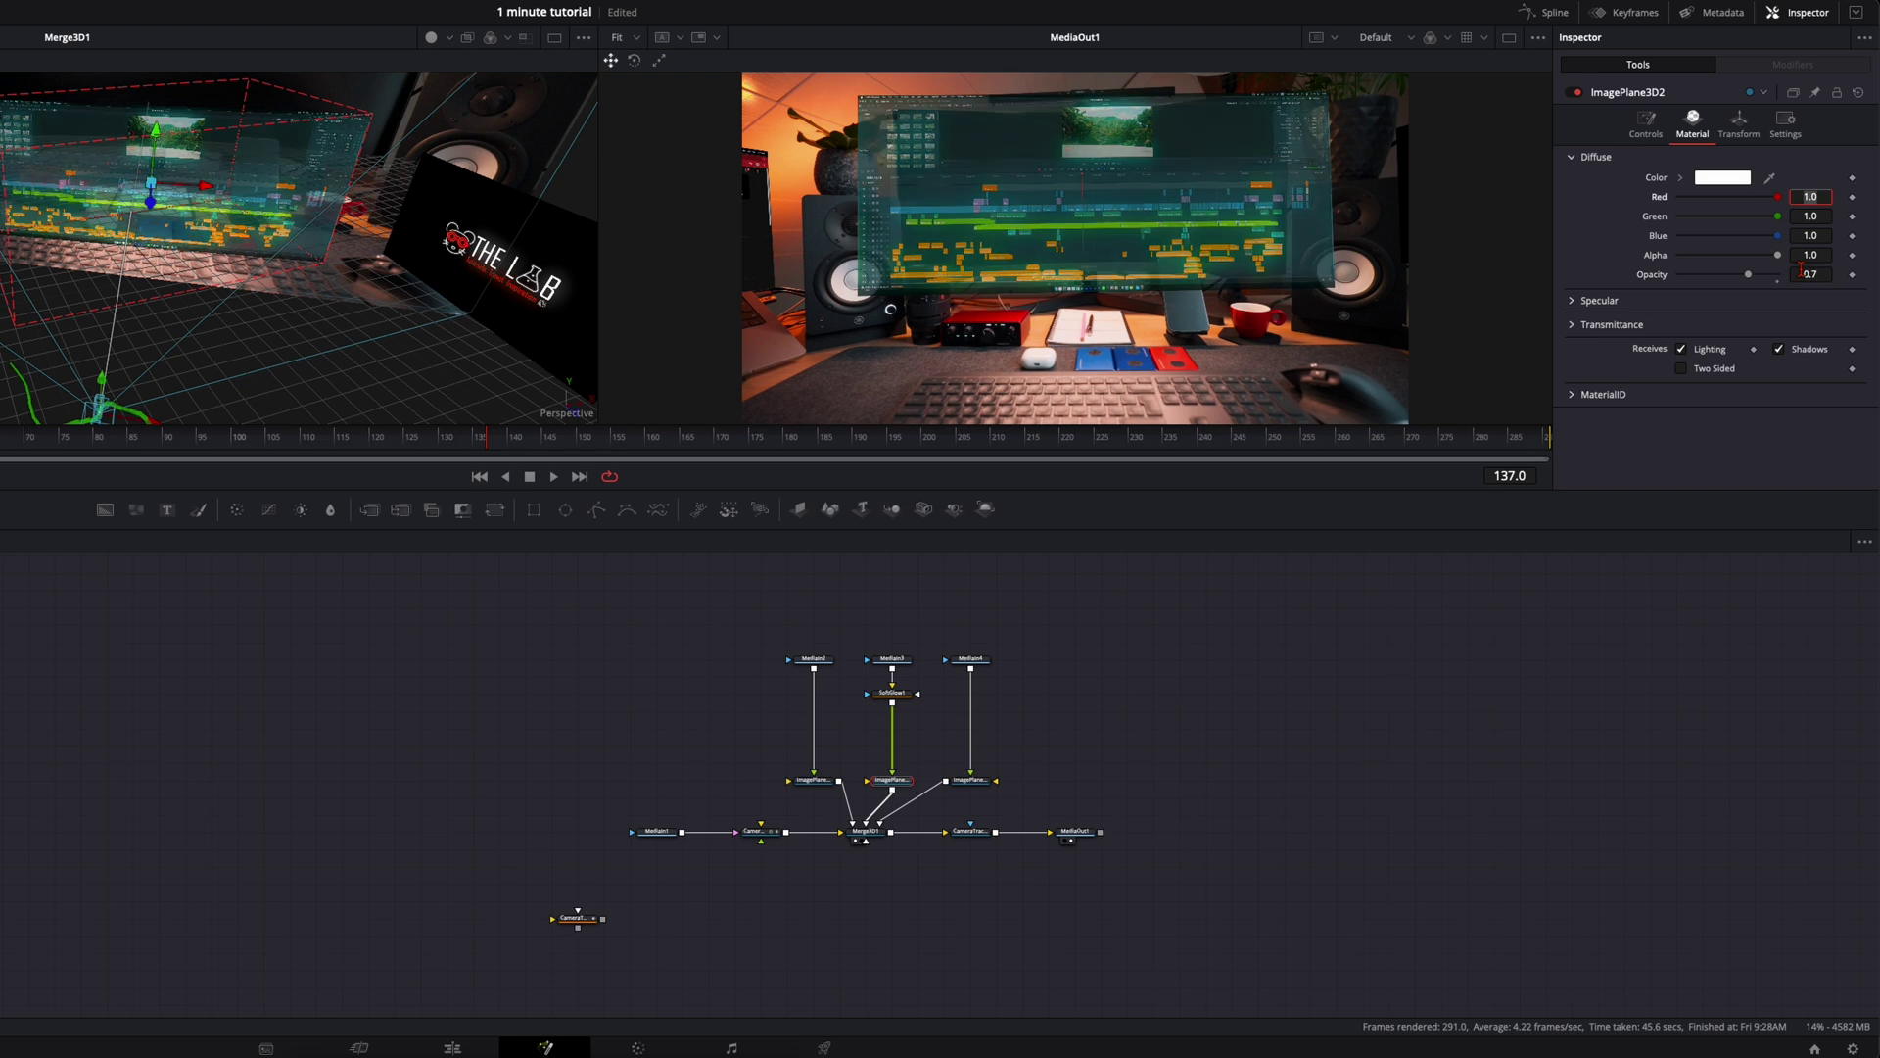
Insert a Color Corrector after the Soft Glow, space it below that node, and raise its RGB gain
left_click(891, 692)
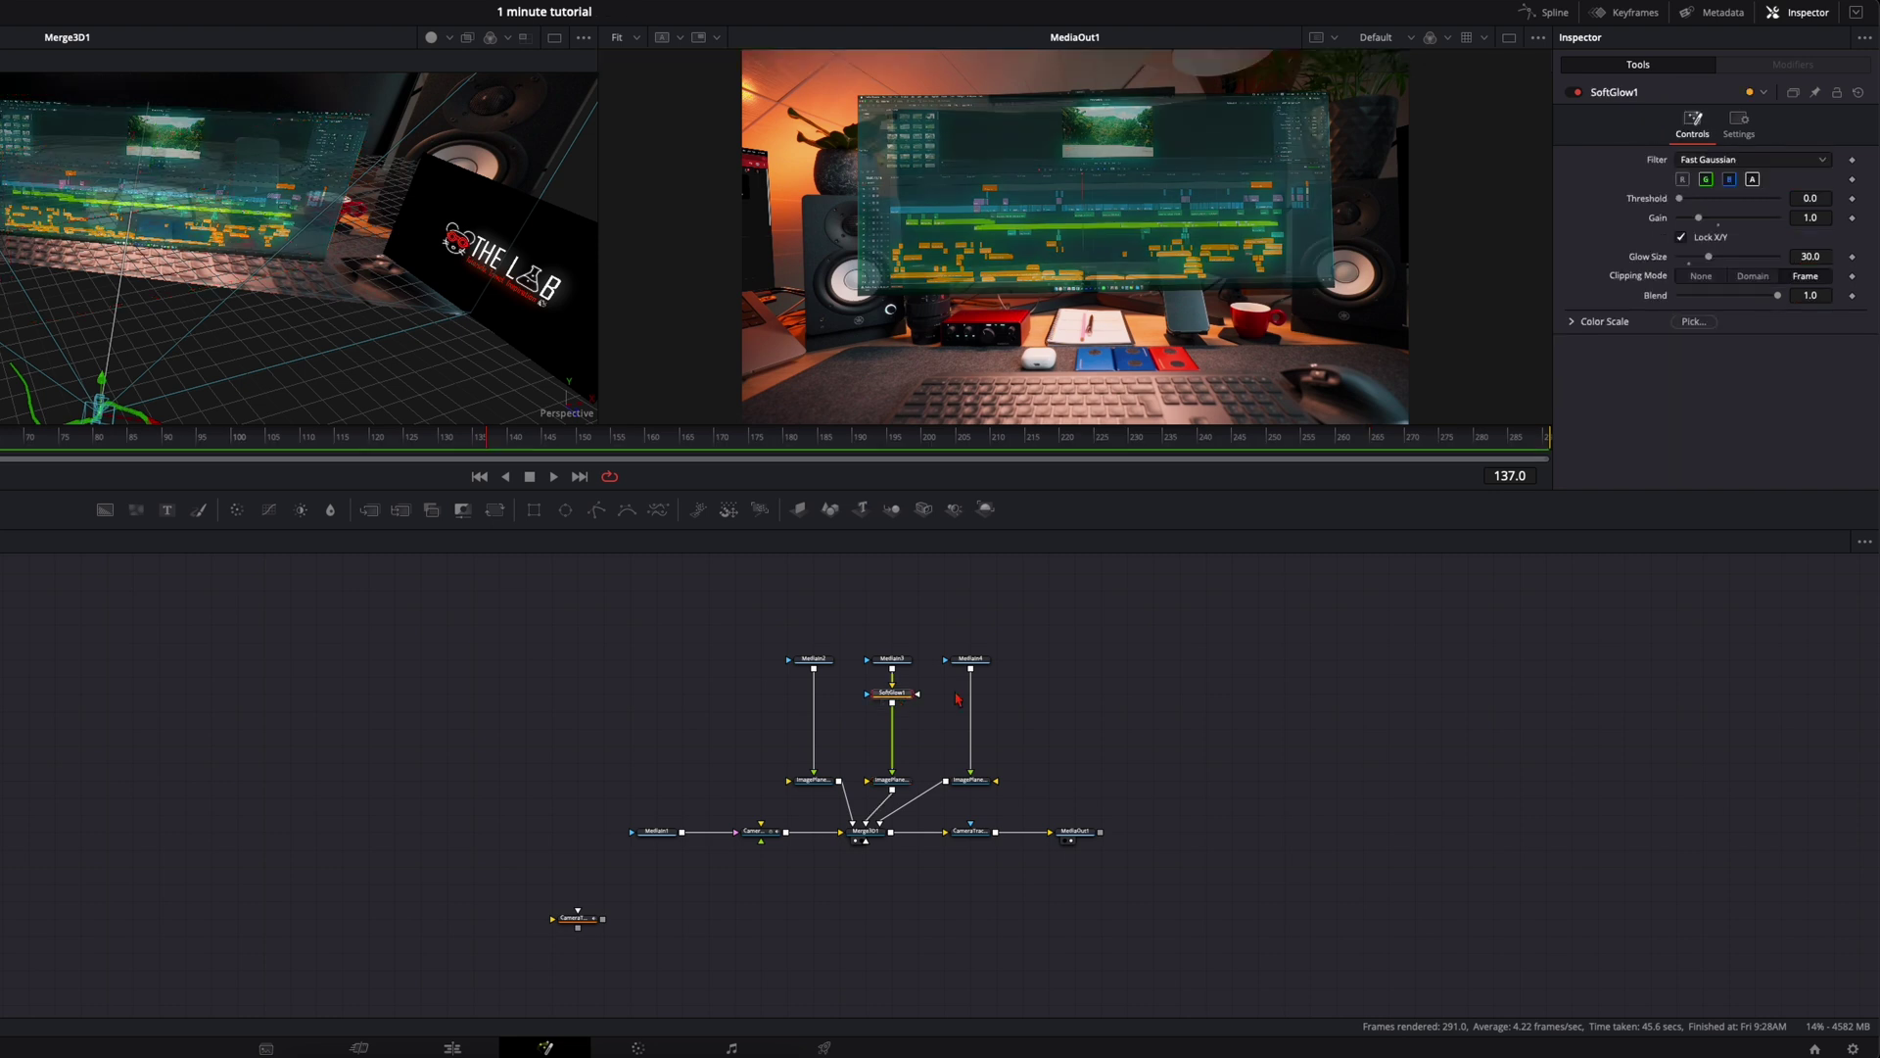
key("shift+space")
type("colo")
key("Return")
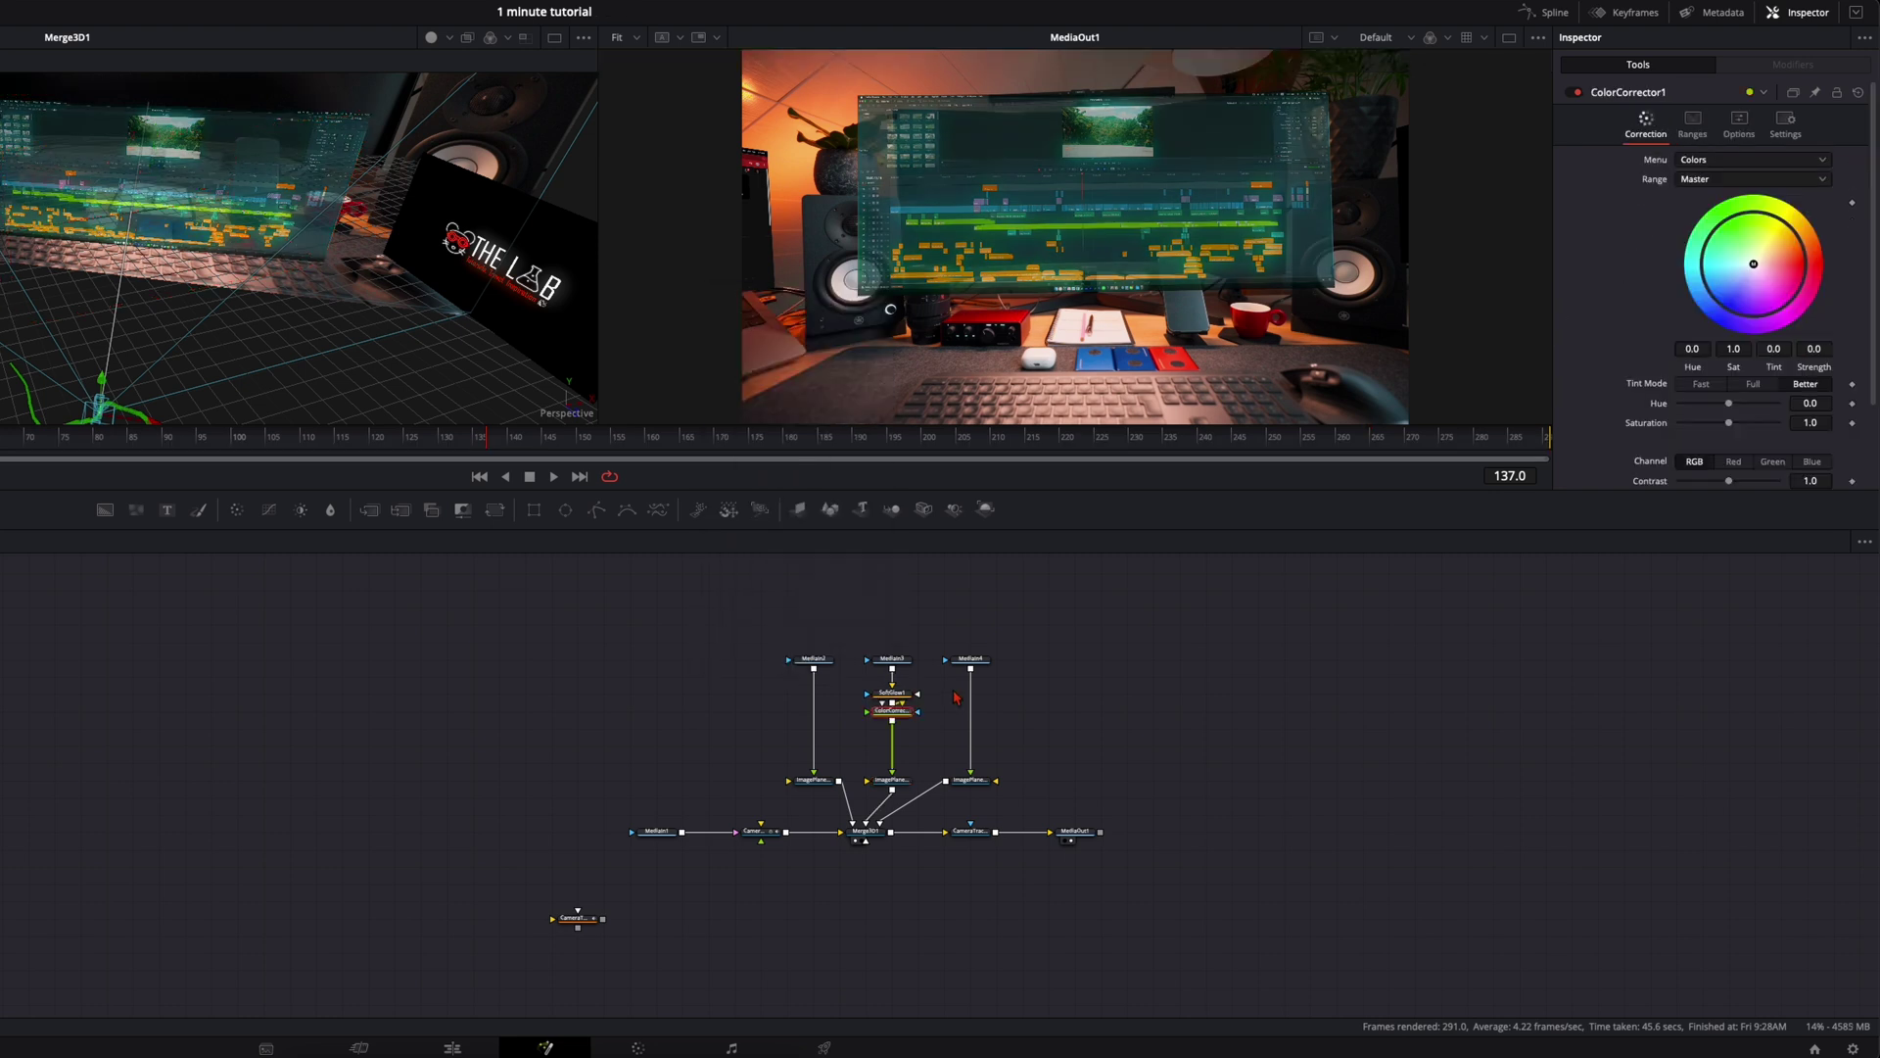
left_click(902, 724)
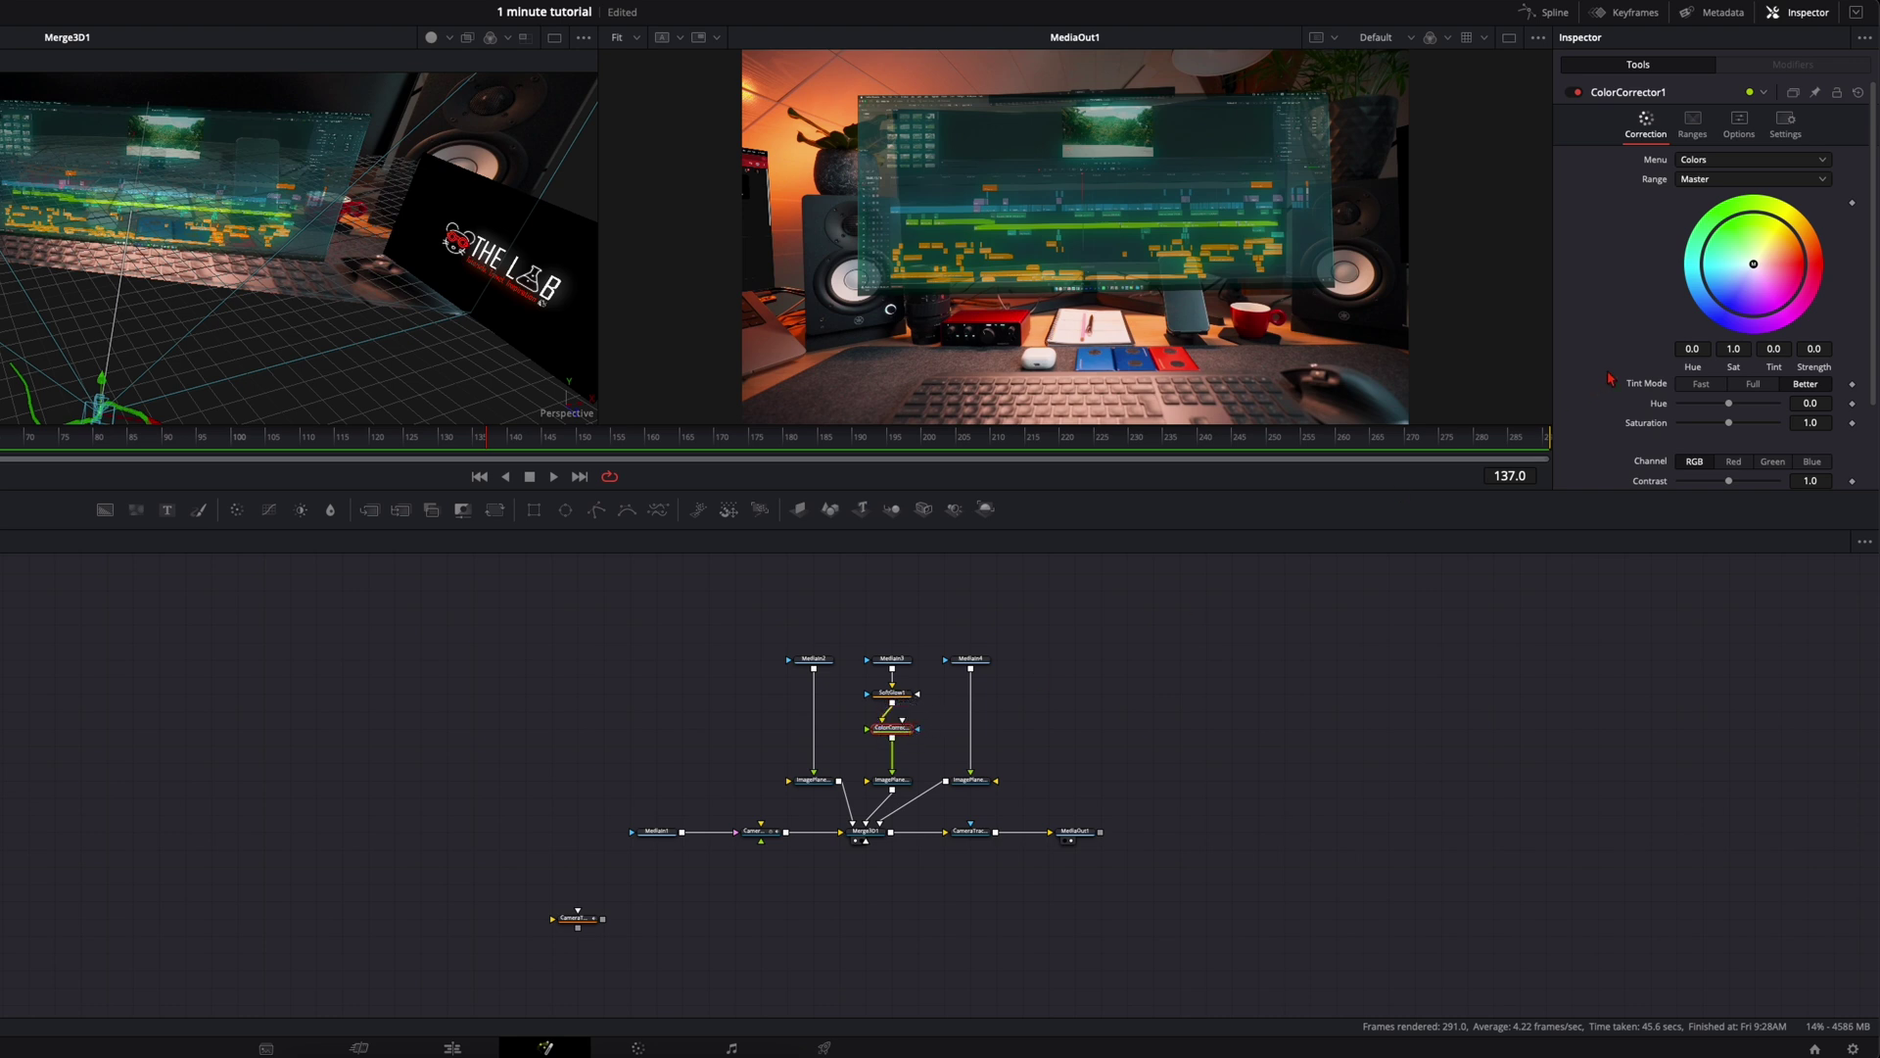
scroll(1650, 377, "down", 3)
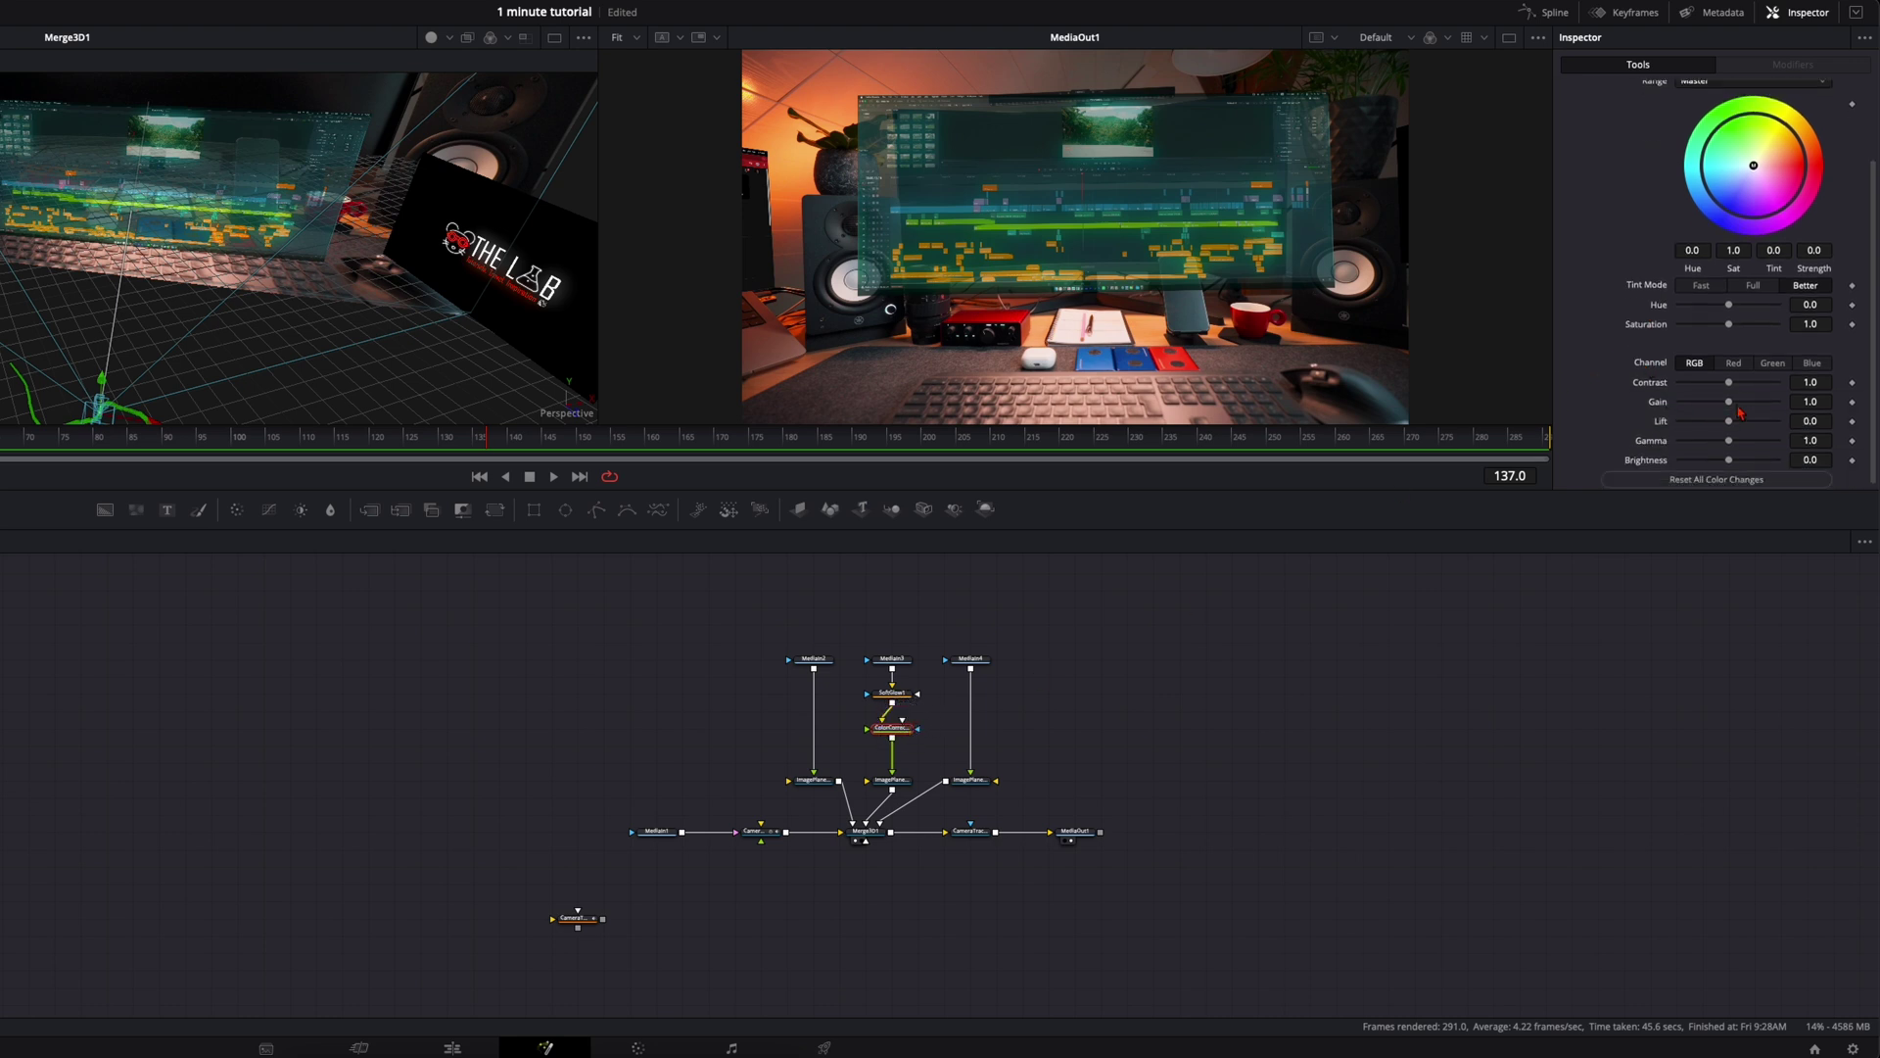
left_click_drag(1729, 401, 1735, 406)
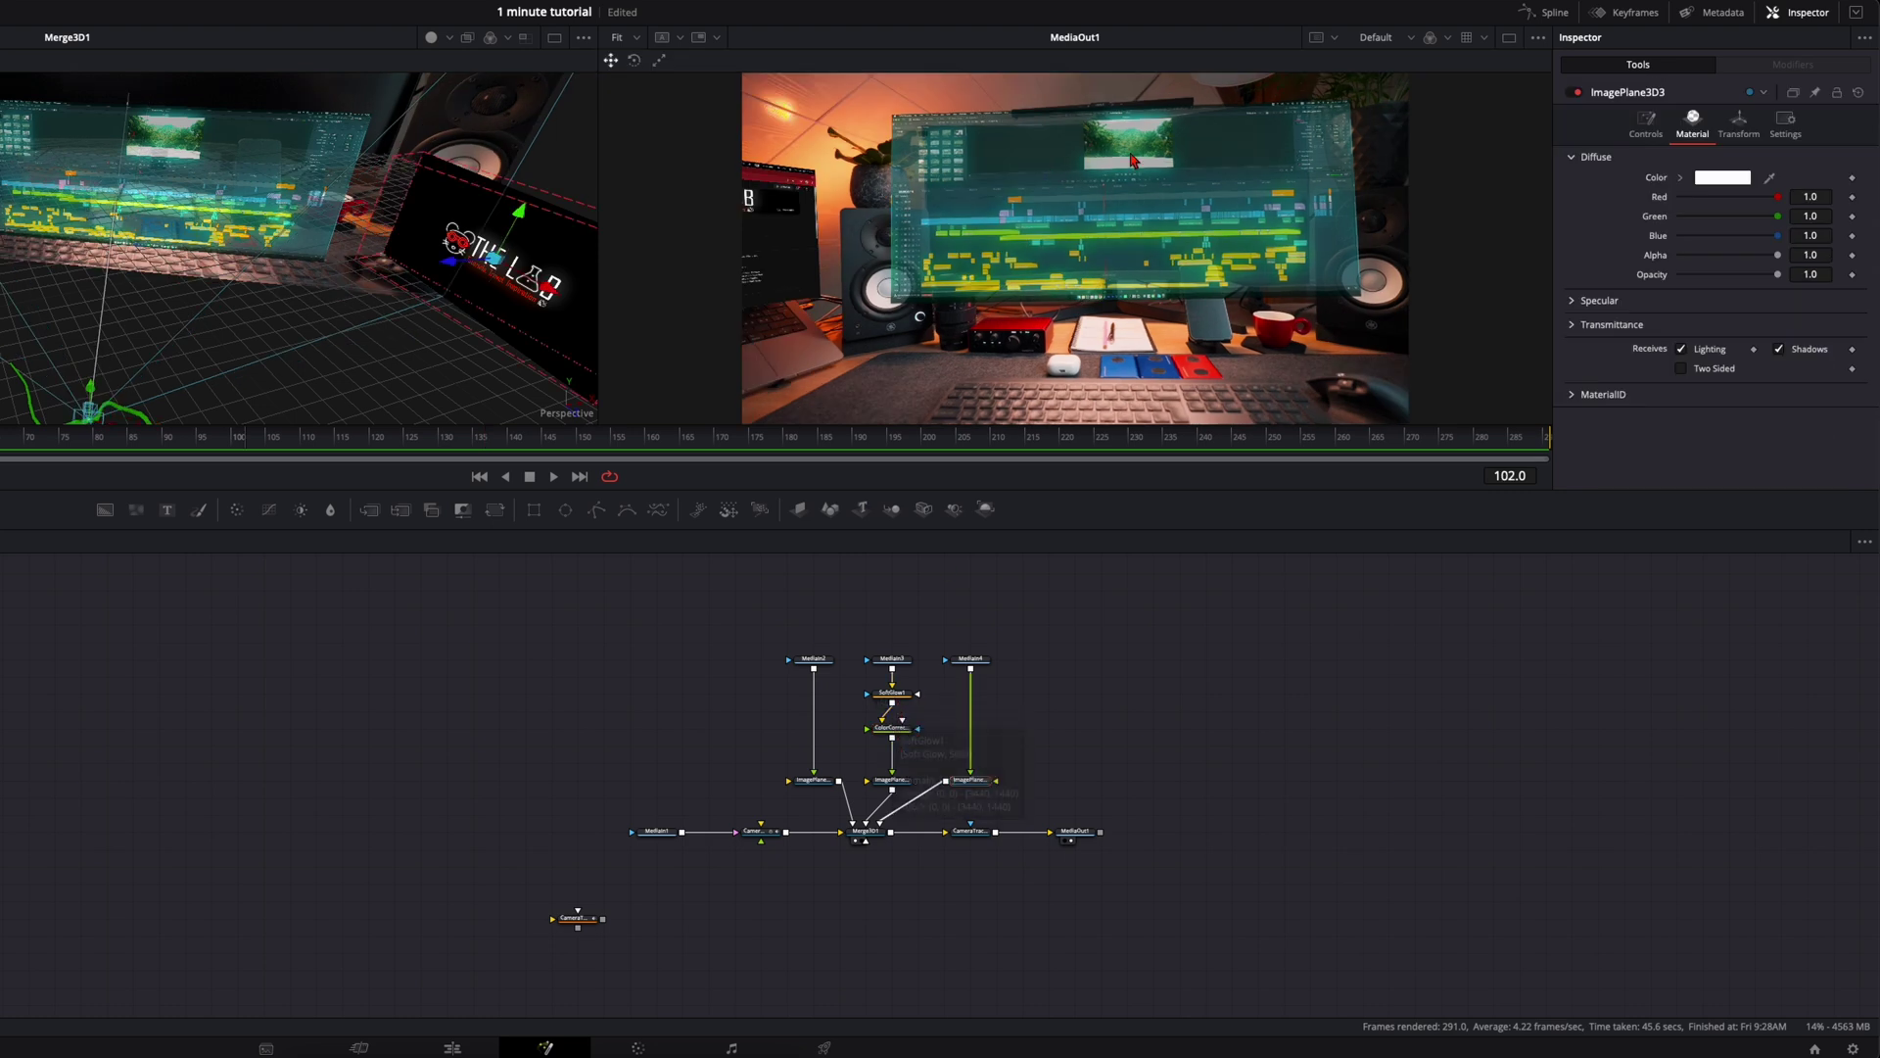
Copy the Soft Glow and Color Corrector pair and paste one copy on each side of the existing branches
left_click_drag(862, 678, 911, 744)
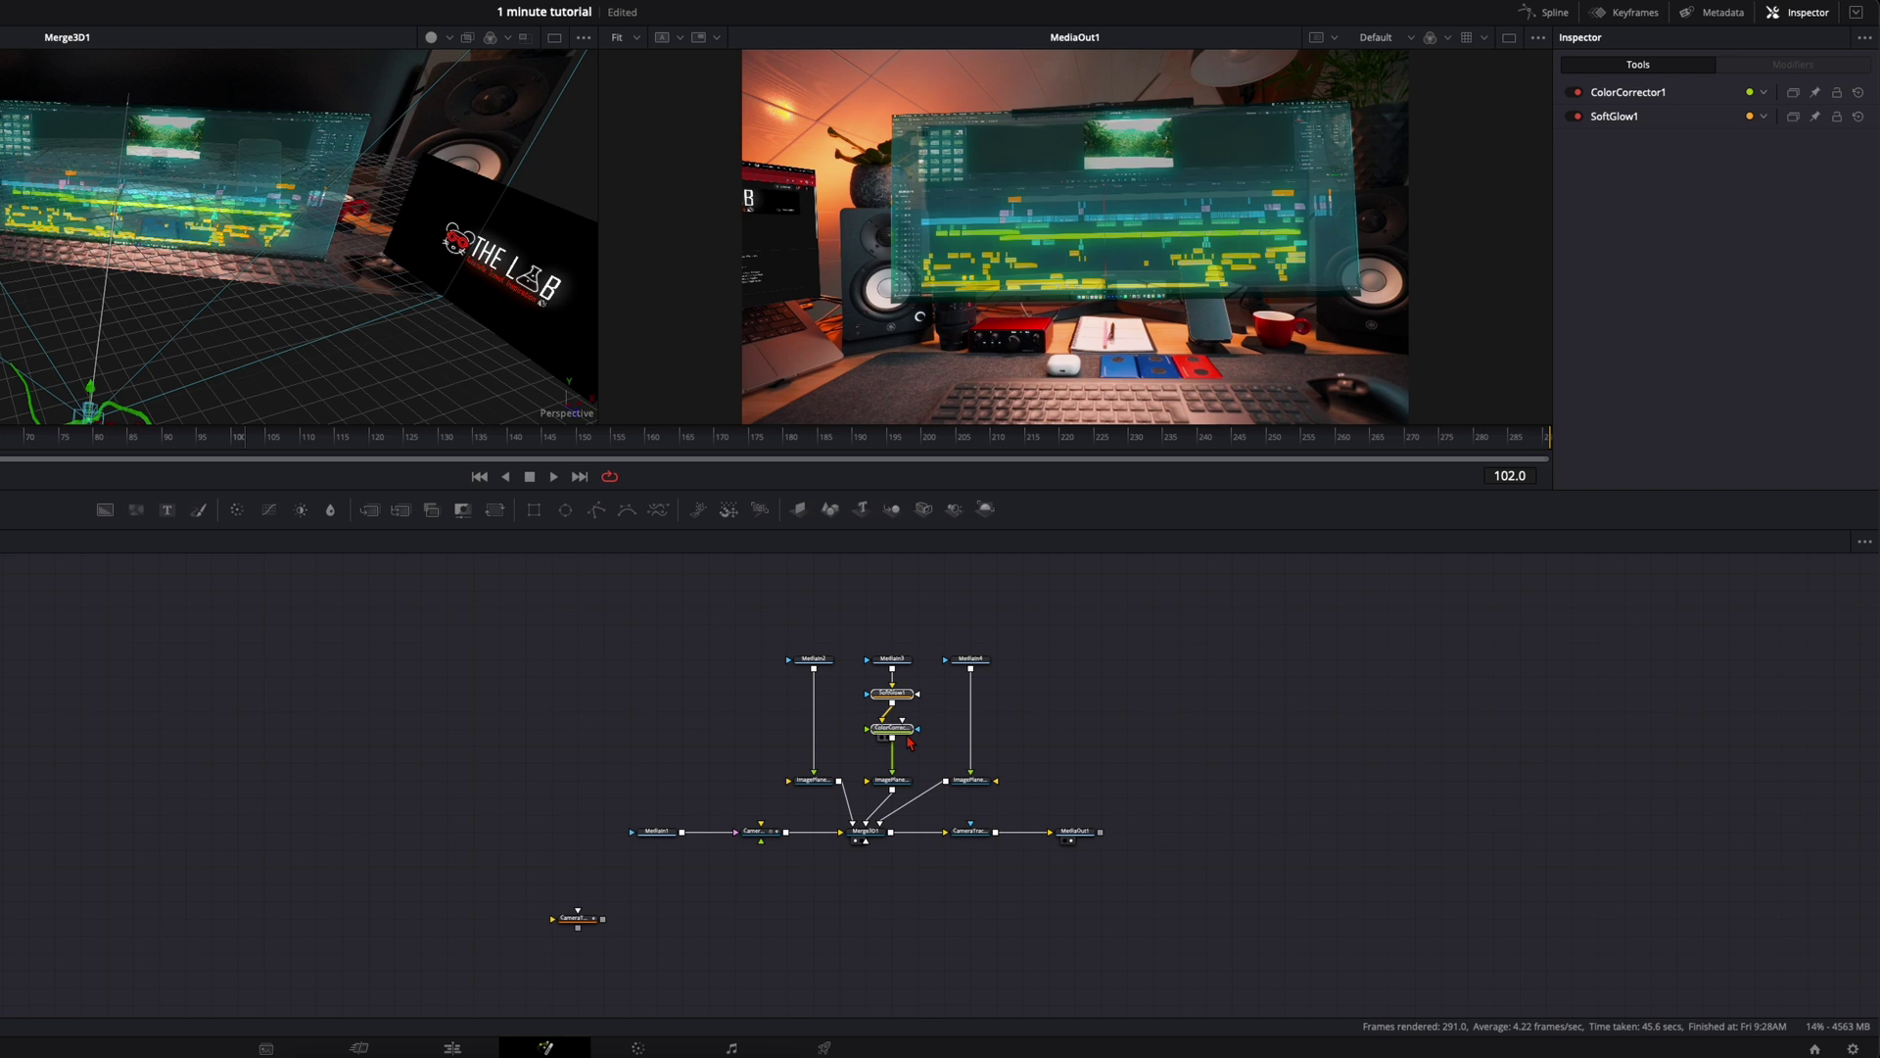
key("ctrl+v")
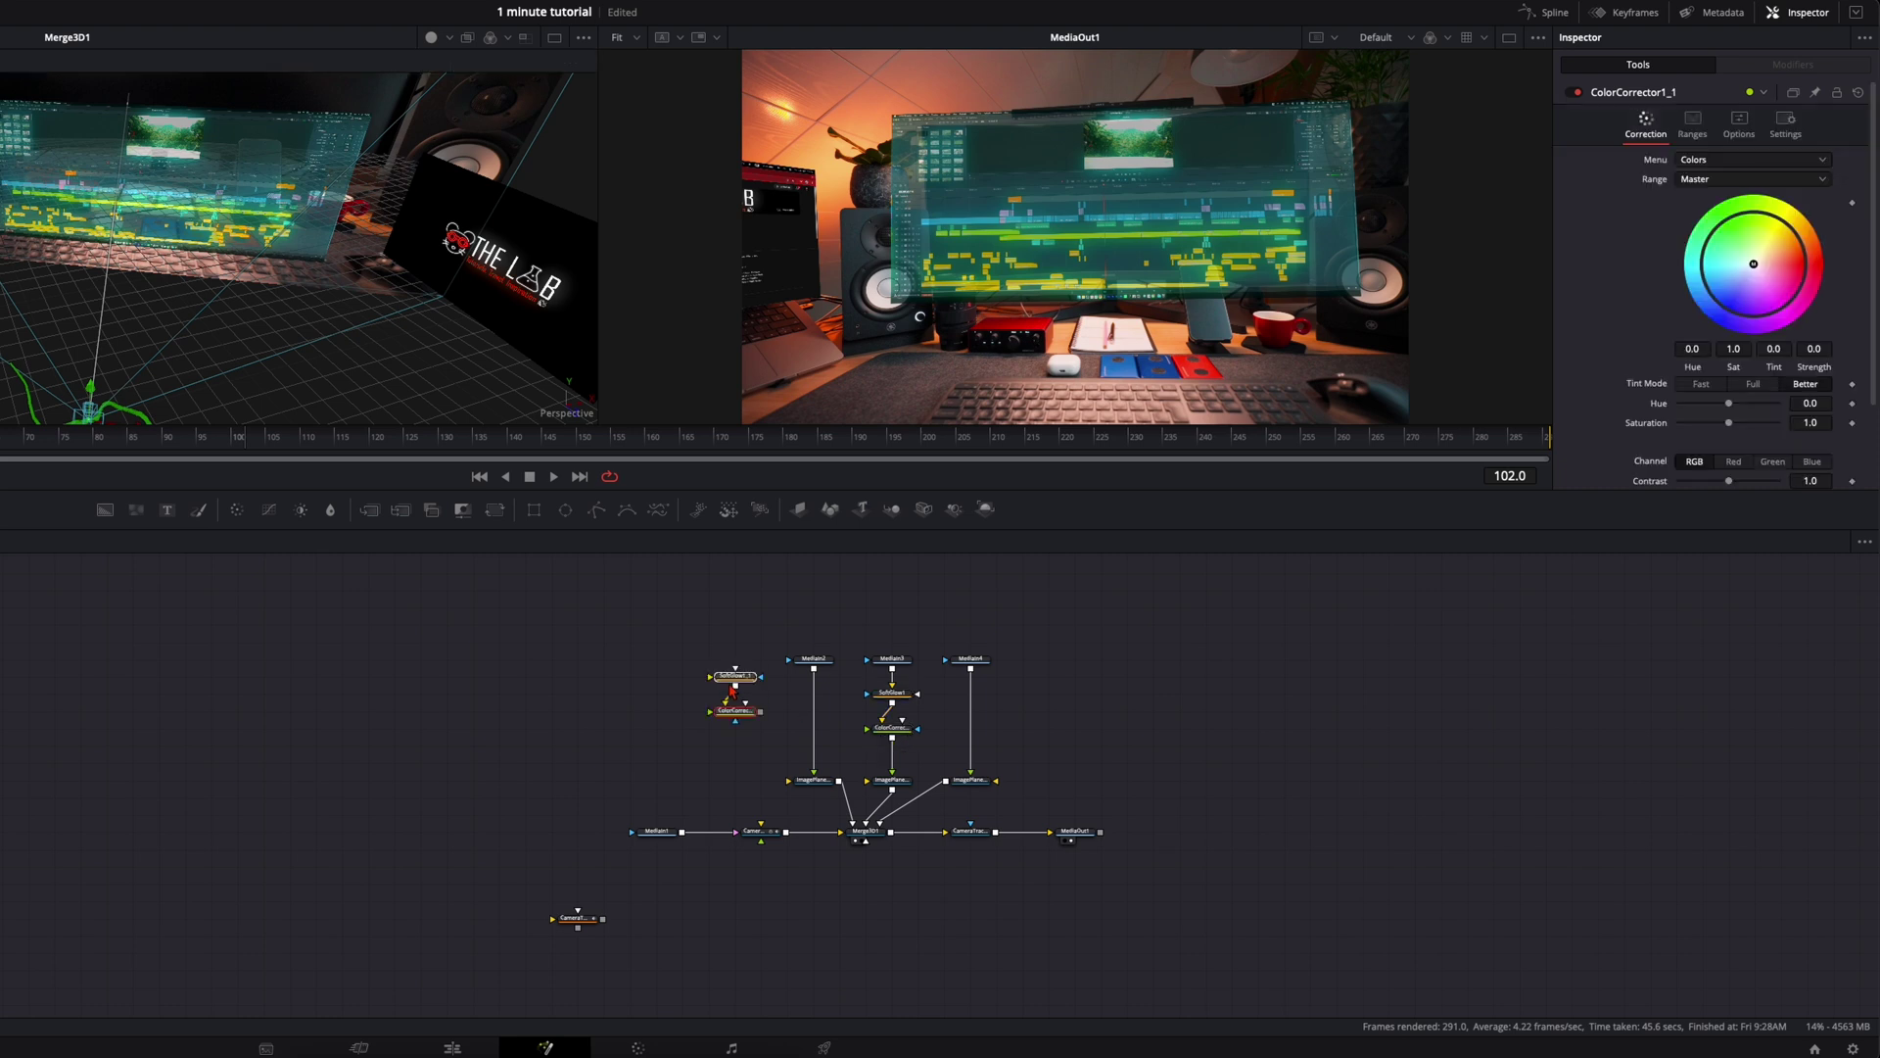
left_click_drag(742, 713, 741, 731)
key("ctrl+v")
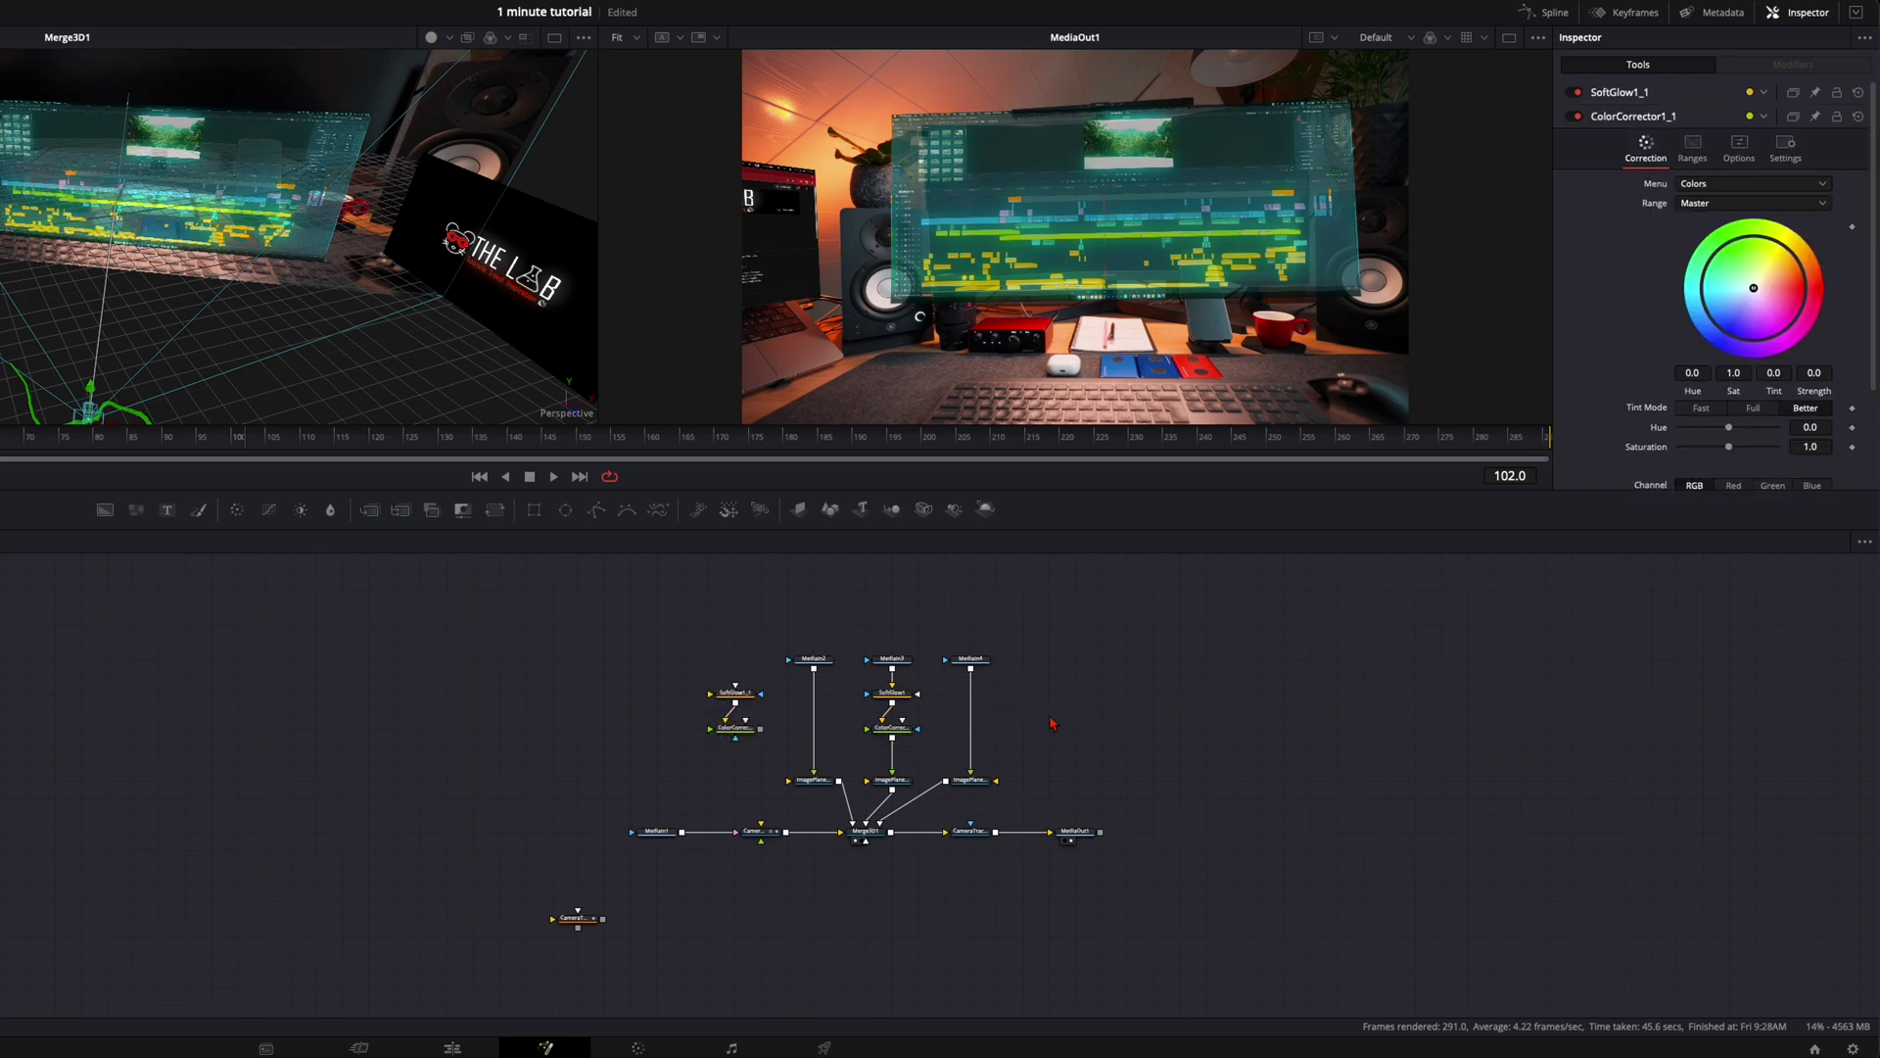
left_click_drag(1013, 741, 1039, 741)
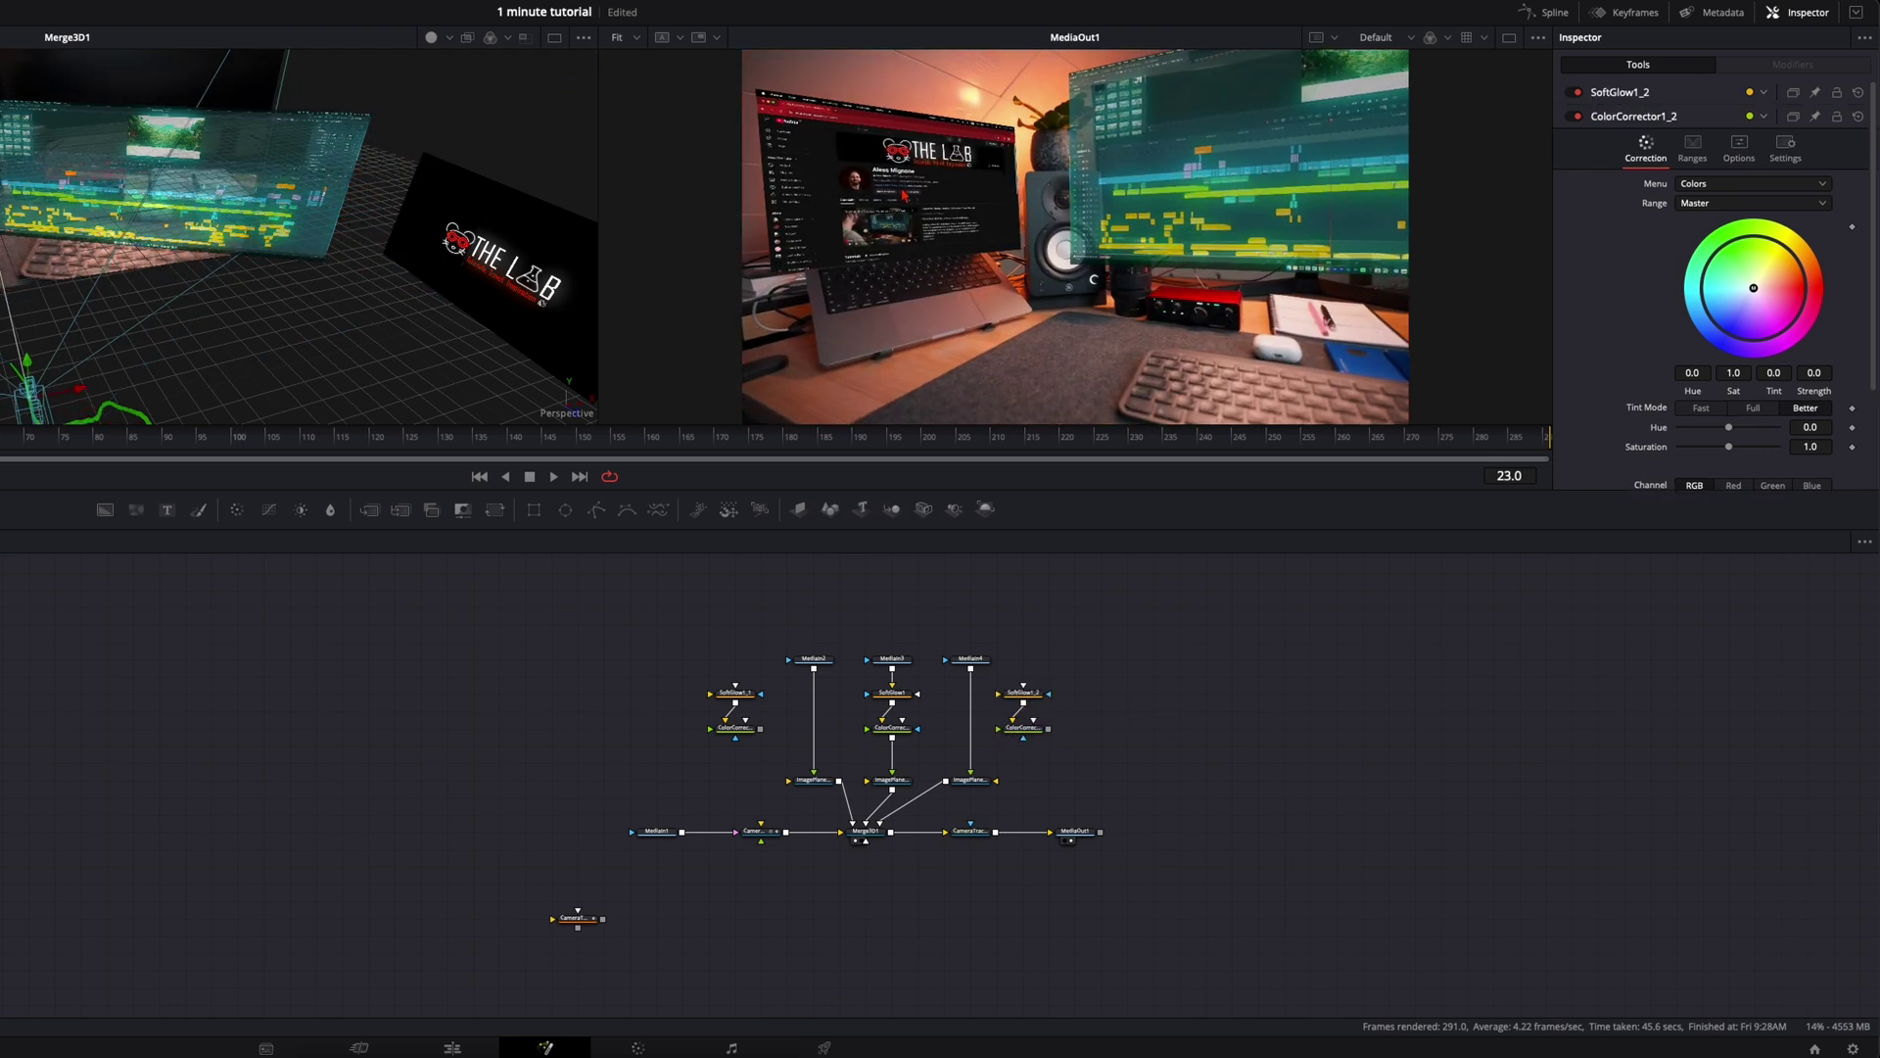
Wire the pasted glow and color corrector pairs into the MediaIn2 and MediaIn4 branches and line them up above their image planes
mouse_move(819, 779)
left_mouse_down()
mouse_move(784, 675)
mouse_move(736, 685)
mouse_move(840, 790)
mouse_move(813, 779)
left_mouse_up()
mouse_move(975, 778)
left_mouse_down()
mouse_move(1001, 675)
mouse_move(1056, 749)
mouse_move(973, 787)
left_mouse_up()
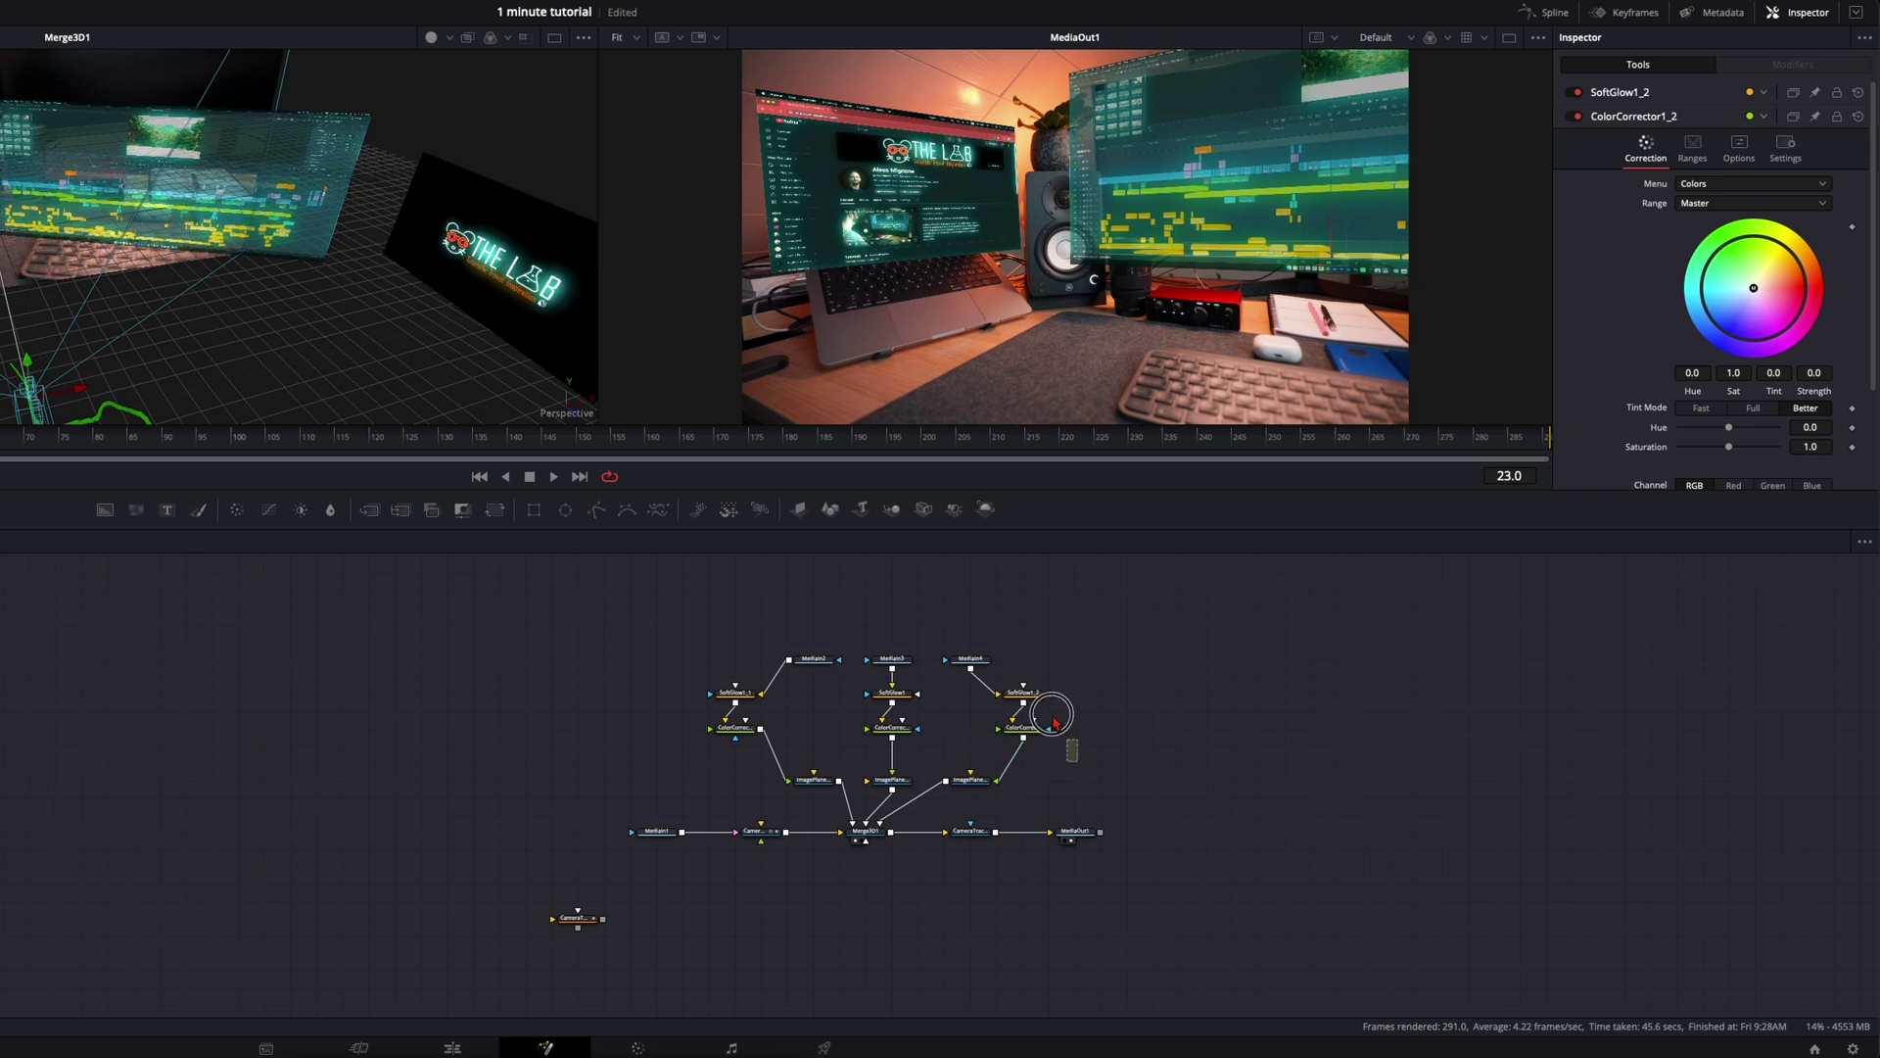
left_click_drag(1035, 700, 982, 700)
left_click_drag(706, 672, 813, 744)
left_click(813, 741)
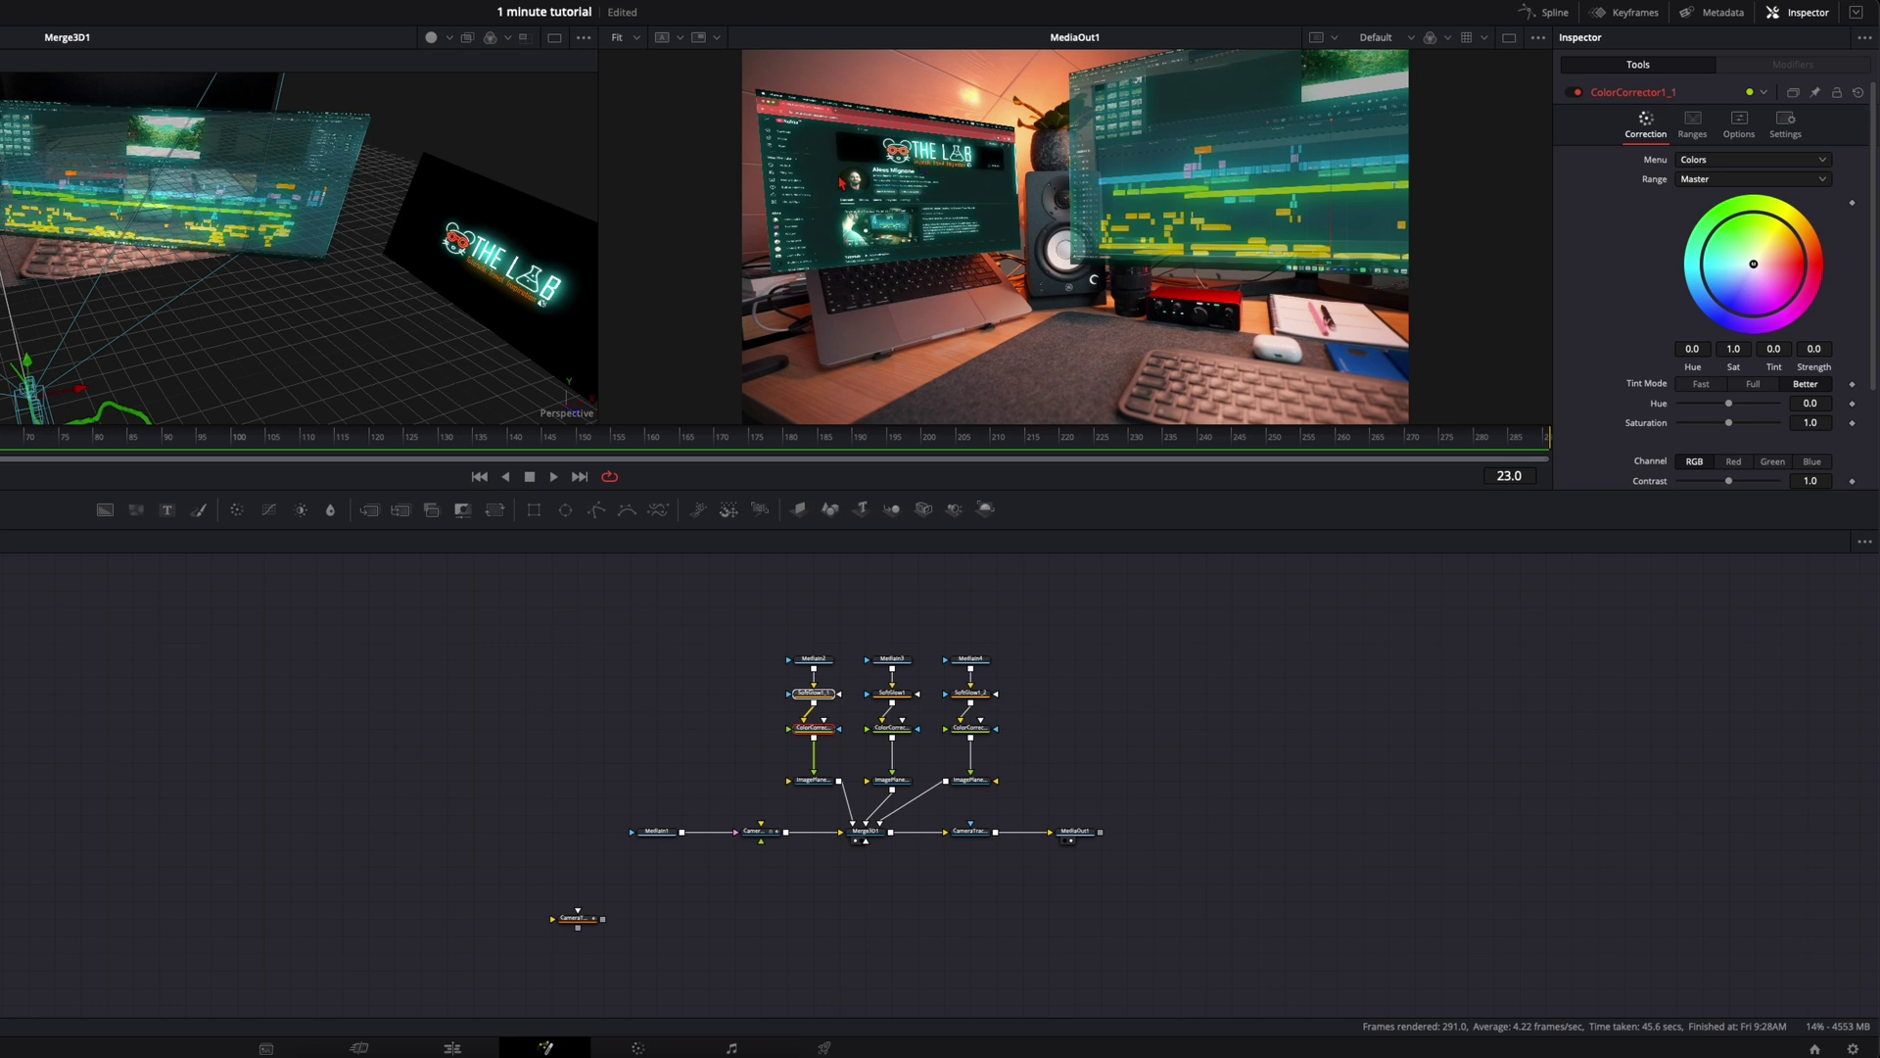
Set the material opacity of both ImagePlane3D1 and ImagePlane3D3 to 0.7
left_click(828, 788)
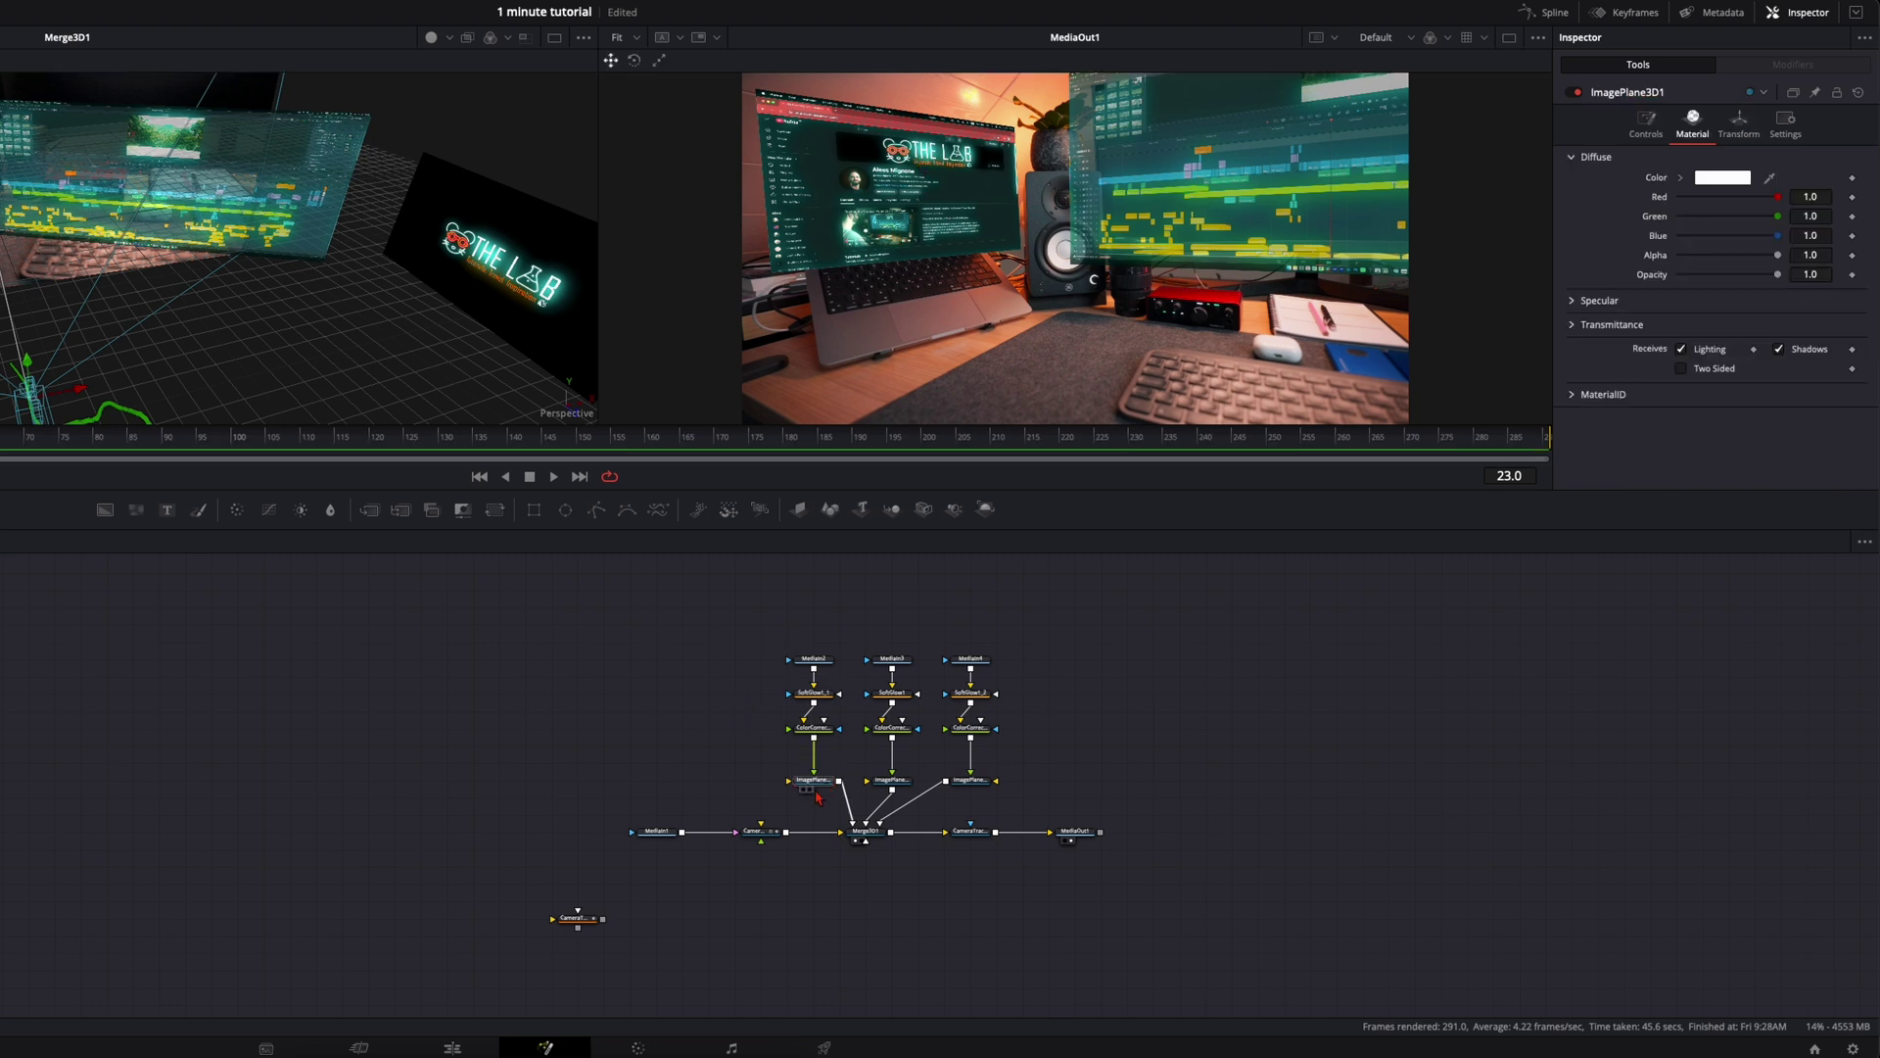
left_click(1813, 274)
type("0.7")
key("Tab")
left_click(975, 781)
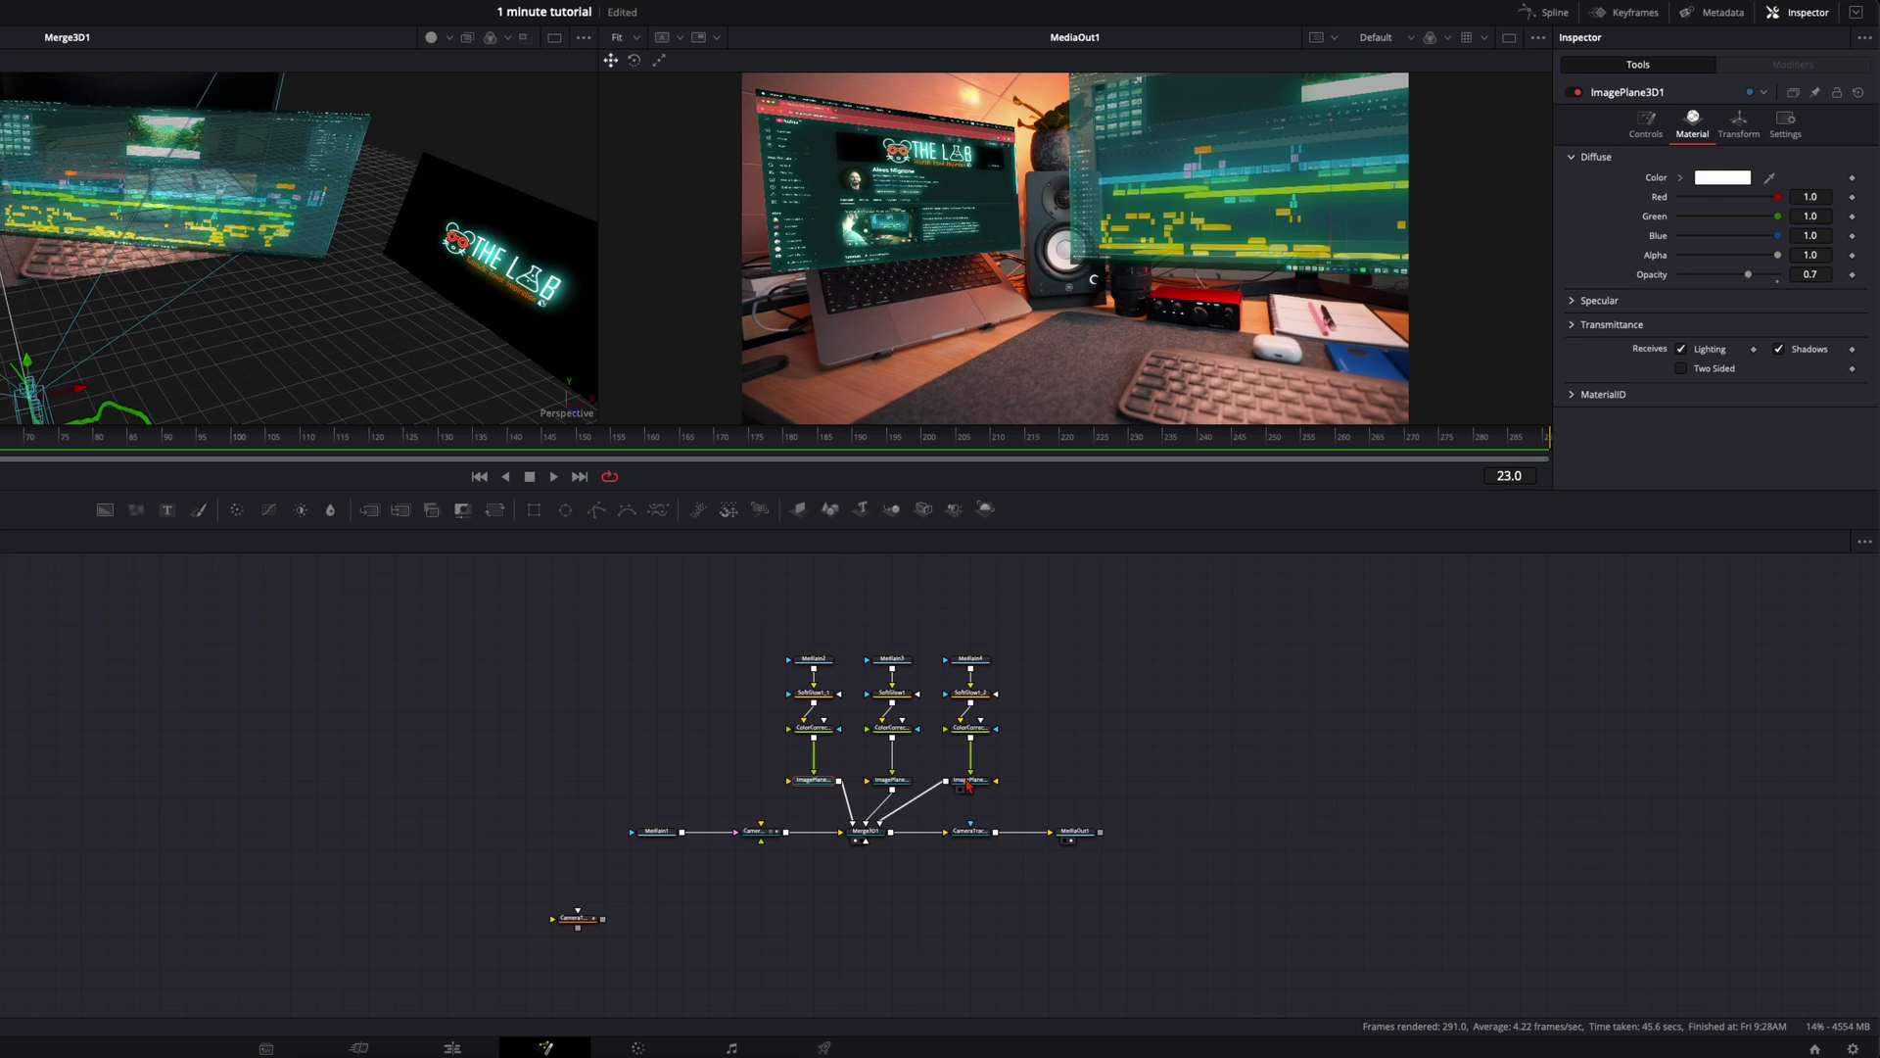
left_click(1816, 275)
type("0.7")
key("Tab")
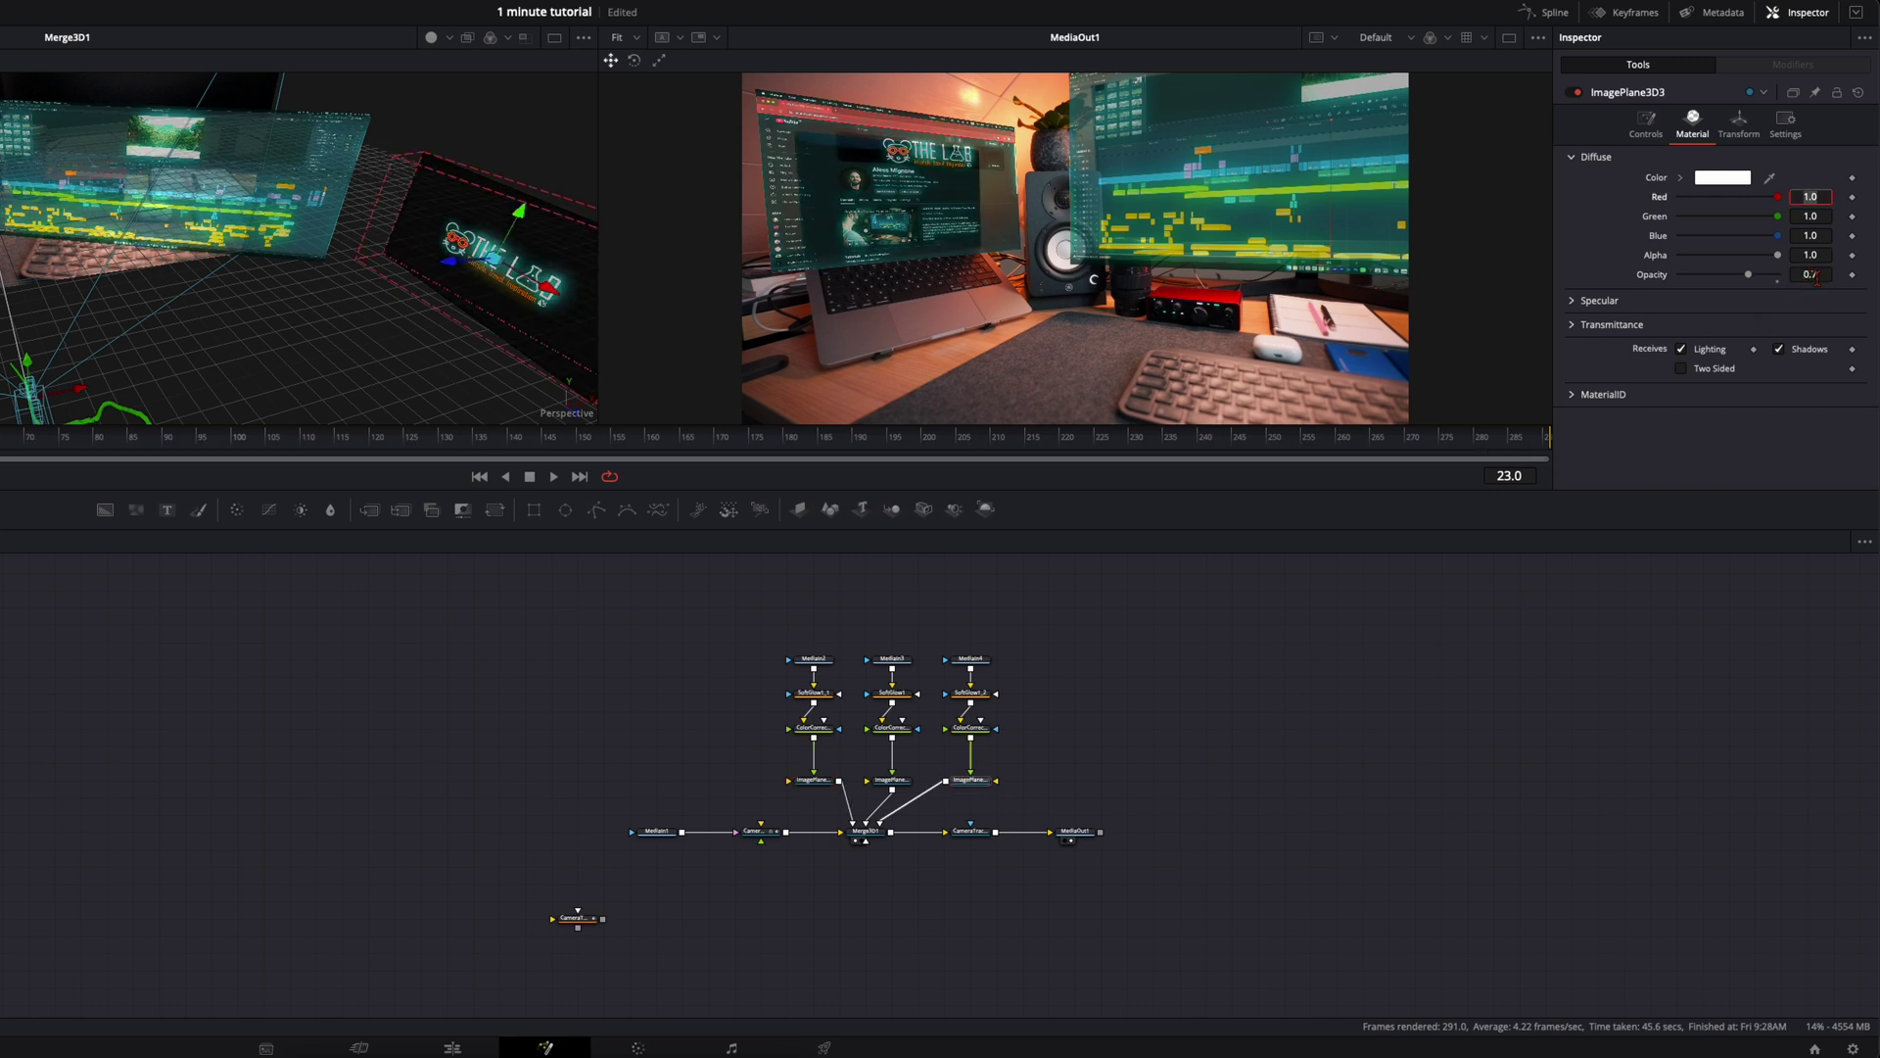
Insert a Luma Keyer between the logo's MediaIn4 and its Soft Glow, with Contract/Expand at 0.6 and gamma at 1.76
left_click_drag(285, 435, 1239, 401)
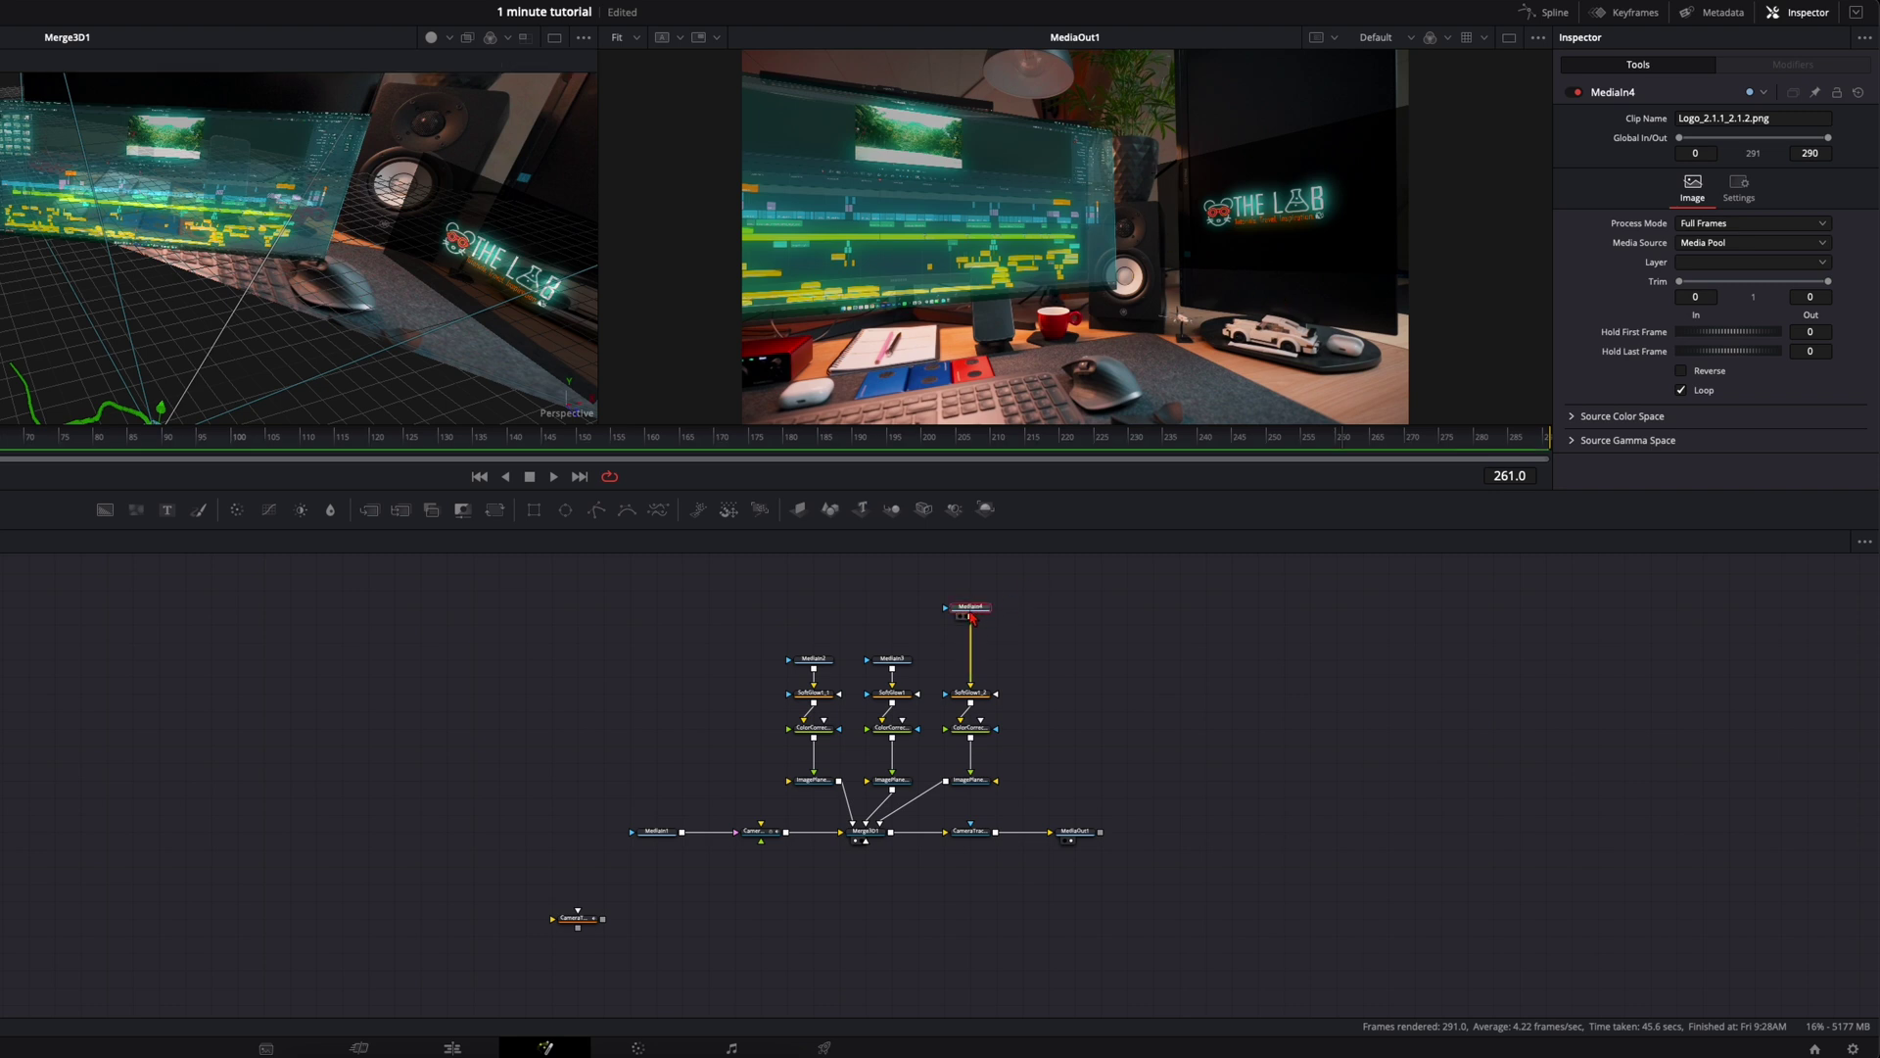
key("shift+space")
type("colo")
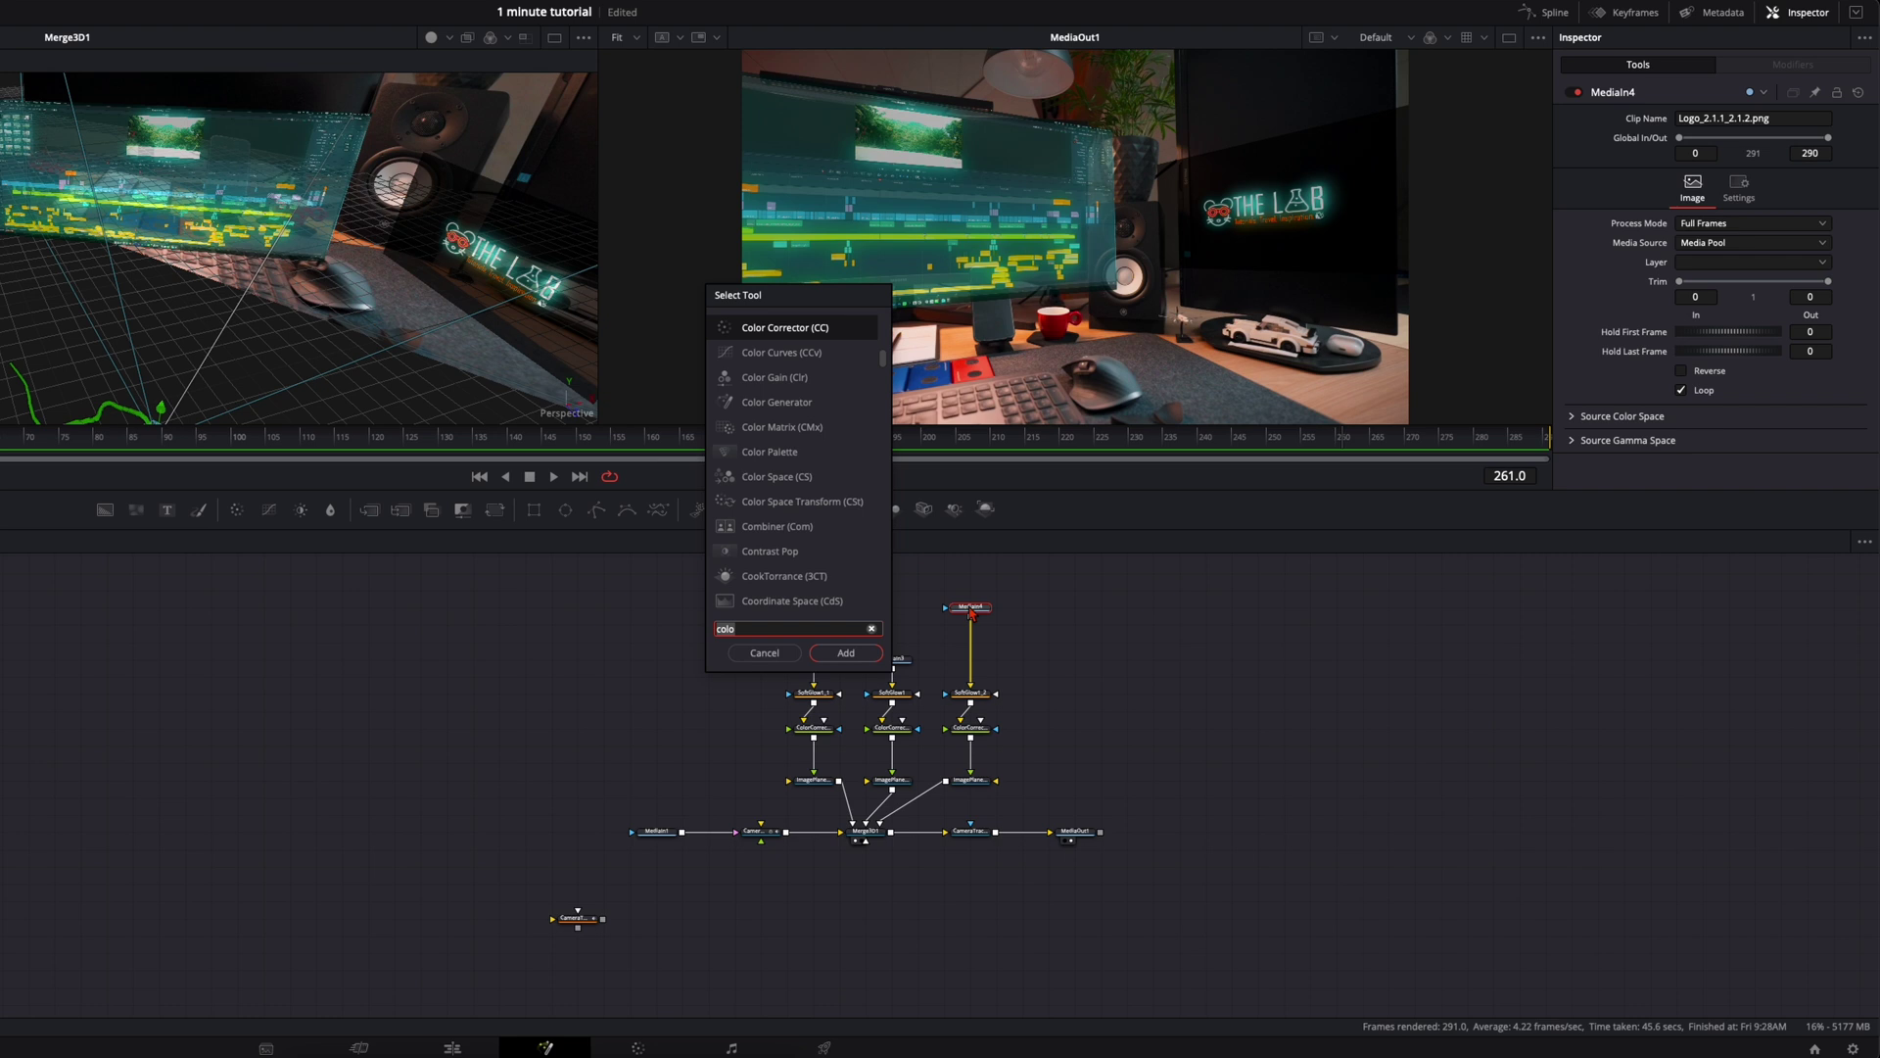
key("BackSpace")
key("BackSpace")
key("BackSpace")
key("BackSpace")
type("luma")
key("Return")
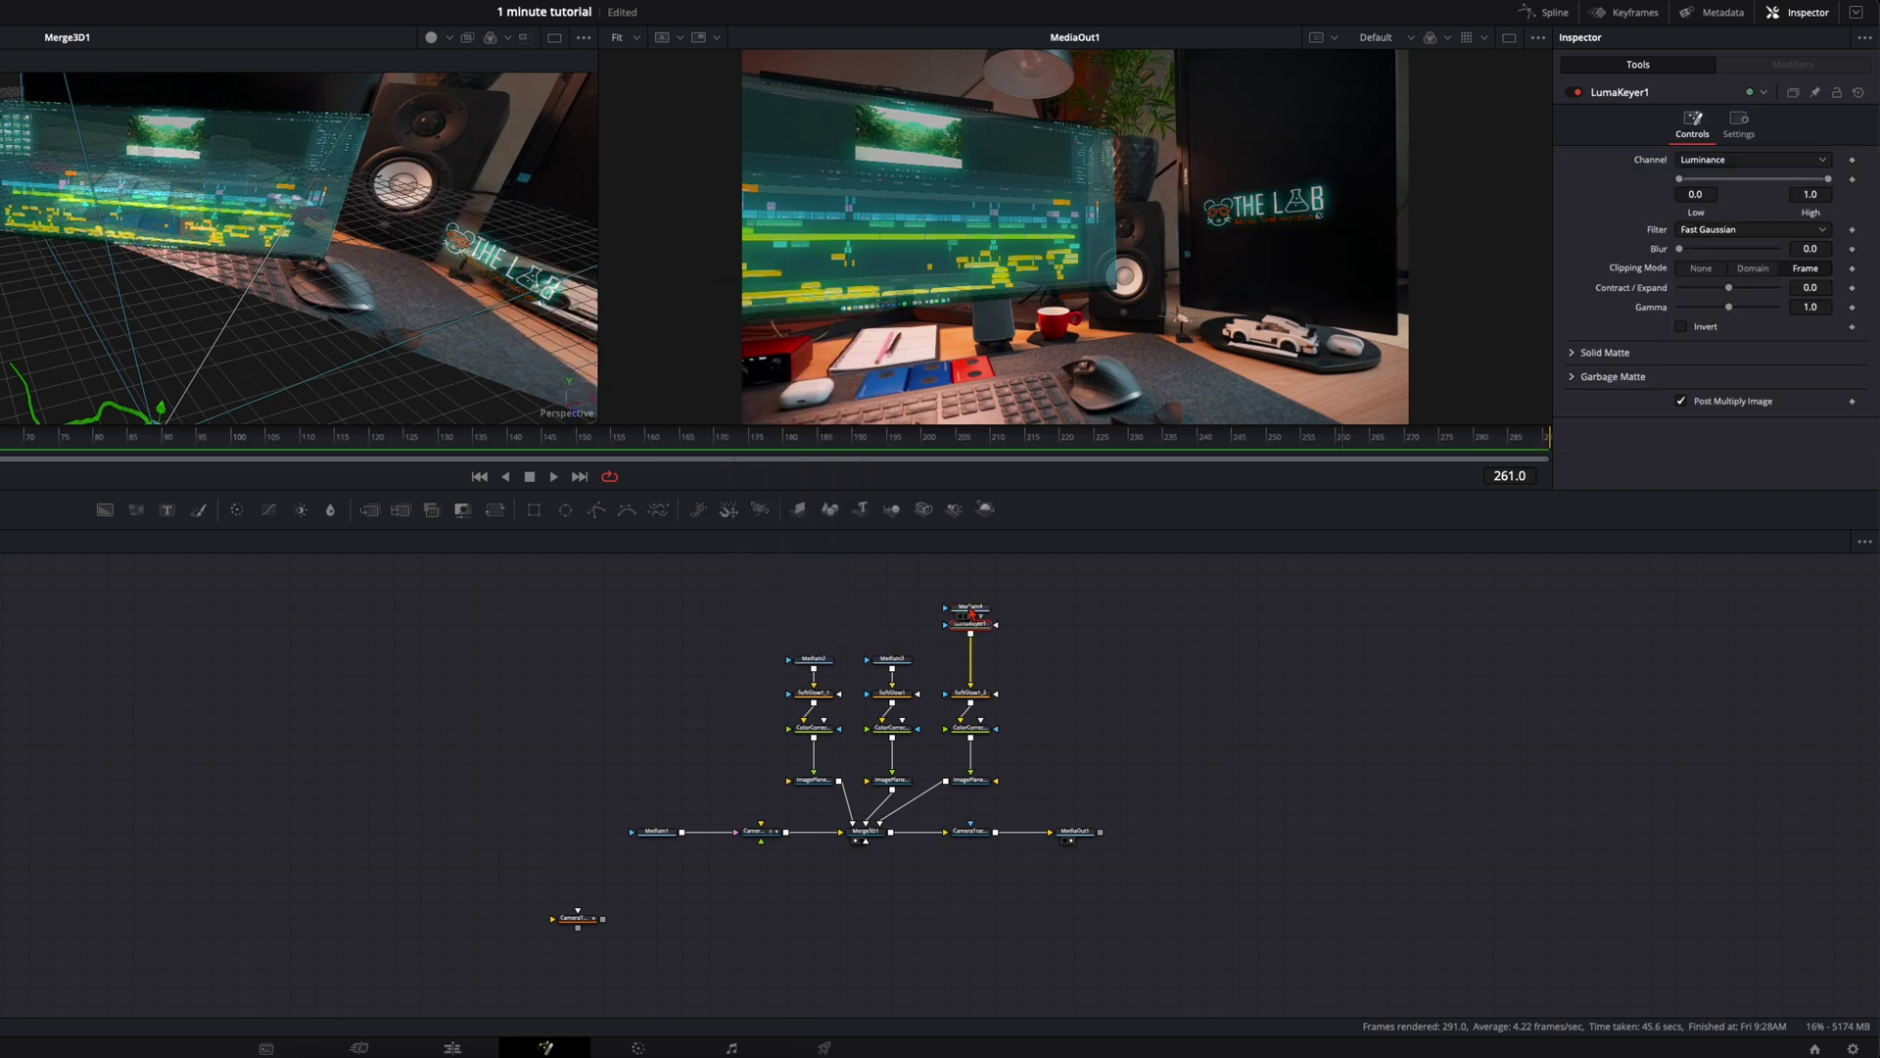
left_click_drag(985, 631, 987, 651)
left_click_drag(1731, 300, 1760, 295)
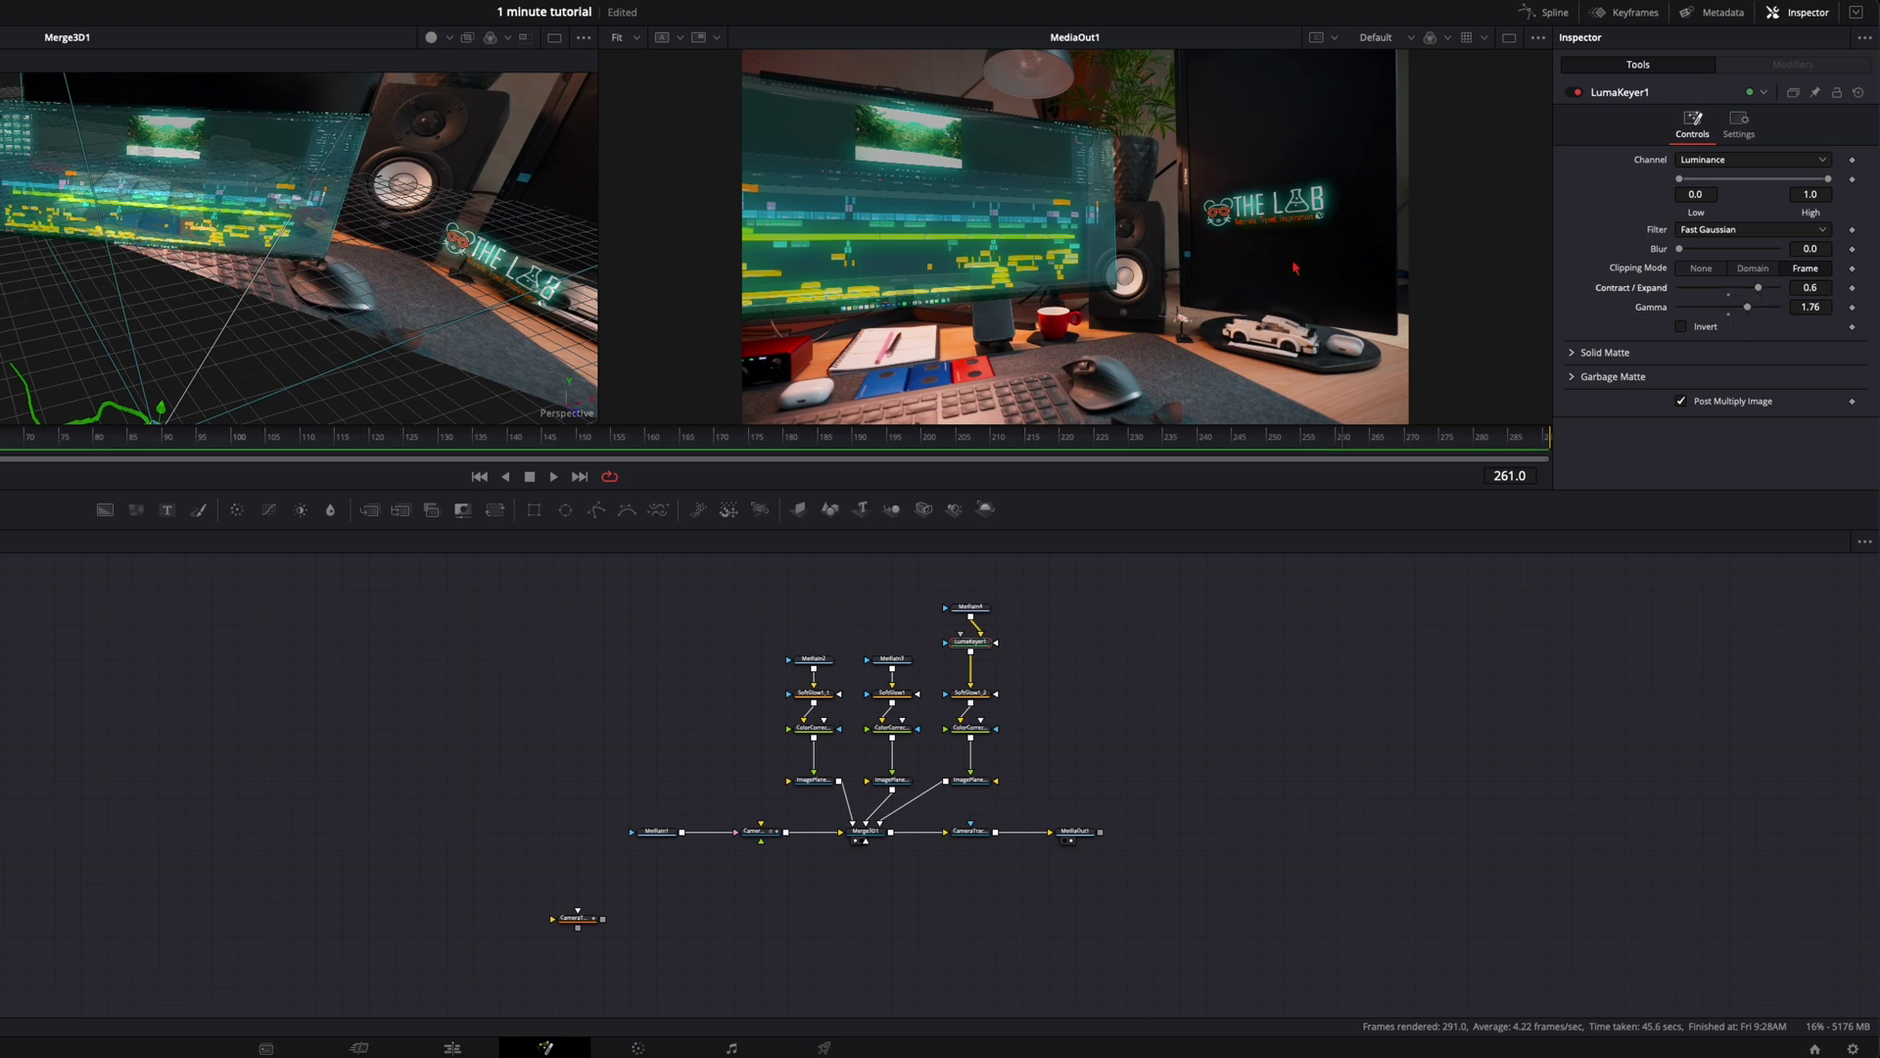
Compare the logo with the Luma Keyer bypassed and enabled, and review the hologram screens by playing and scrubbing through the shot
left_click(1574, 94)
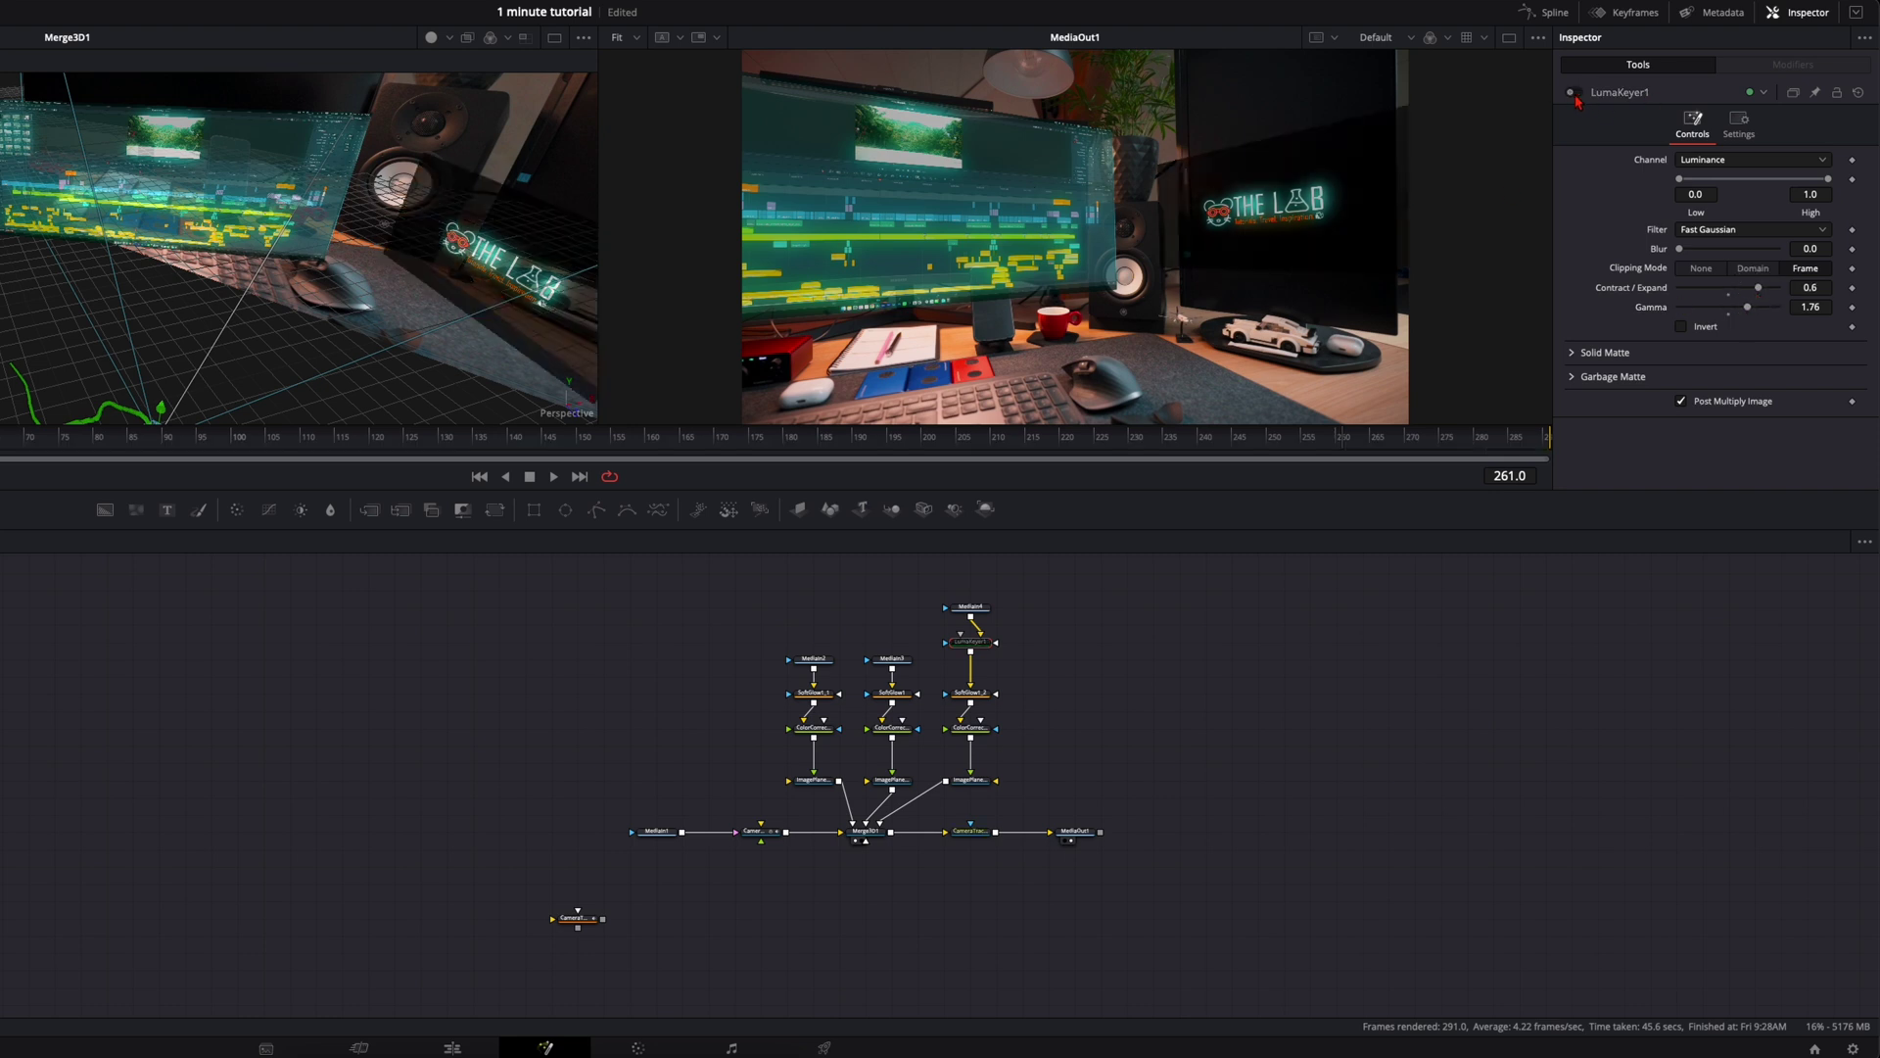
left_click(1573, 94)
left_click(1574, 94)
left_click(1574, 94)
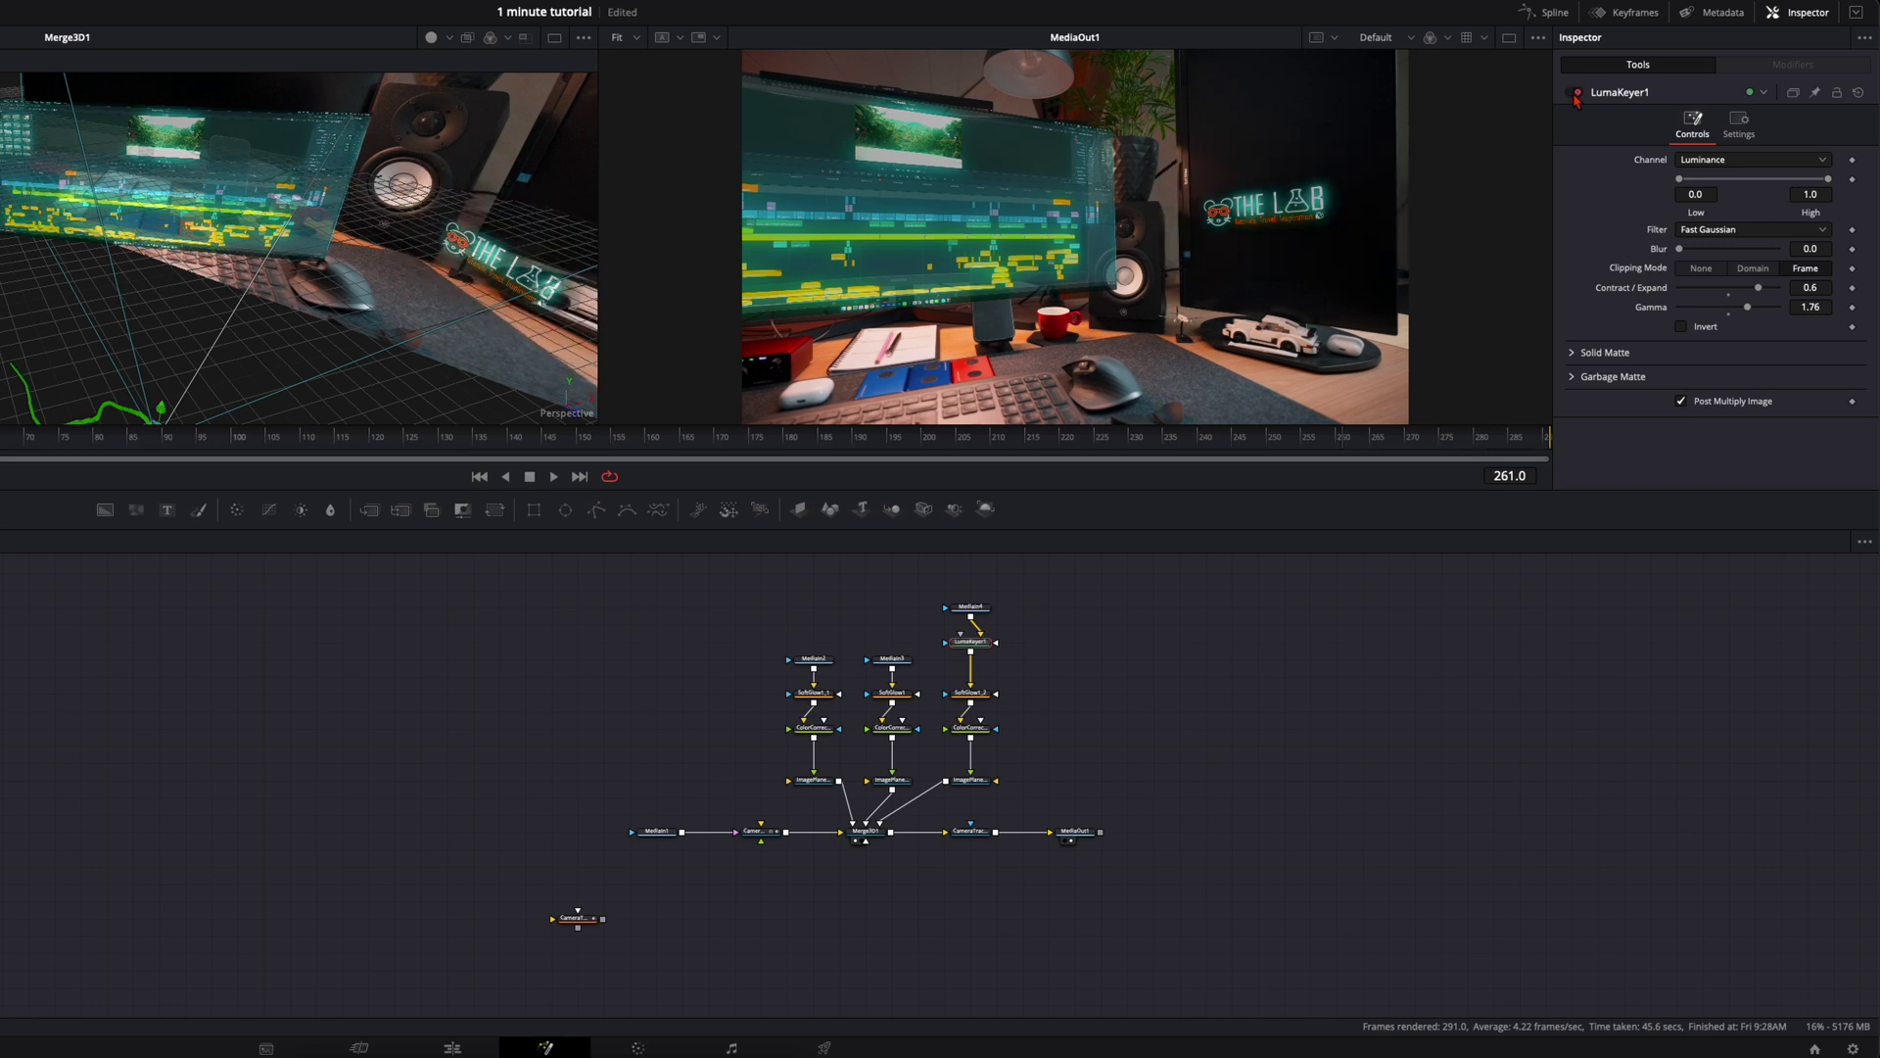
key("space")
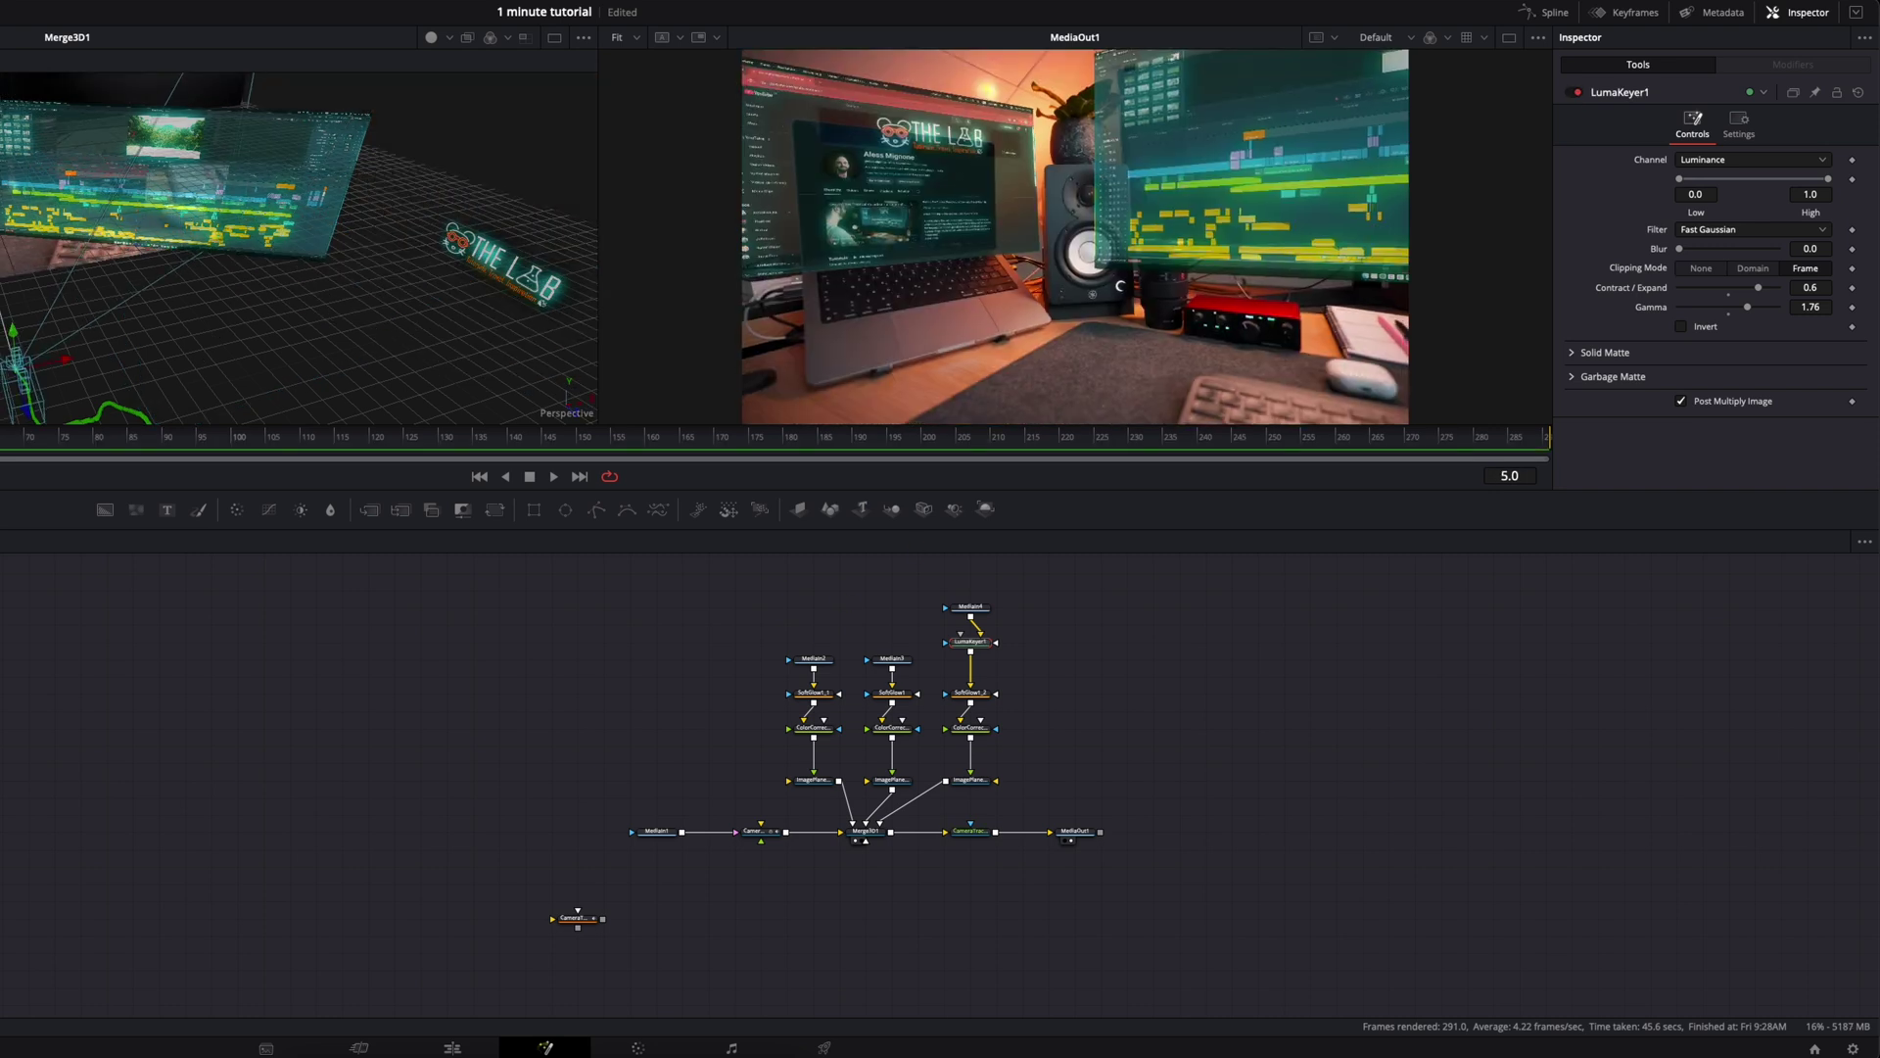
left_click_drag(3, 437, 714, 447)
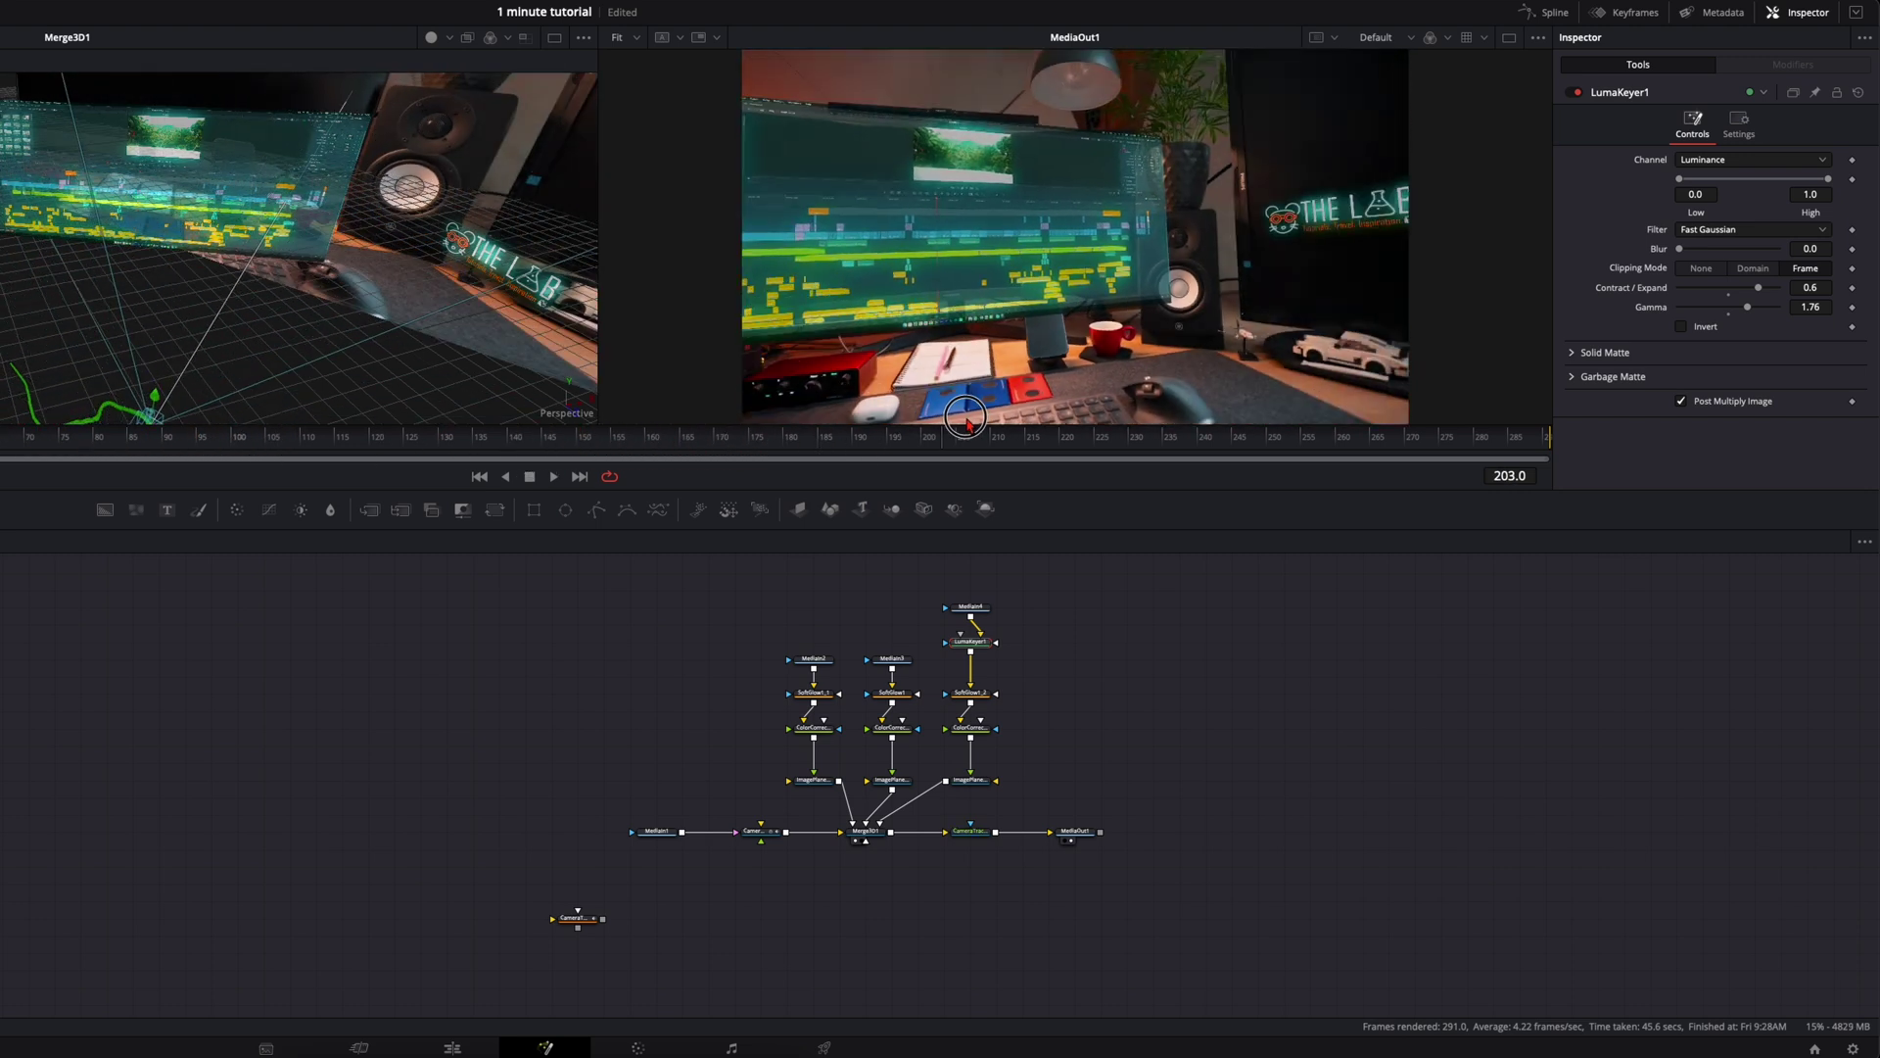